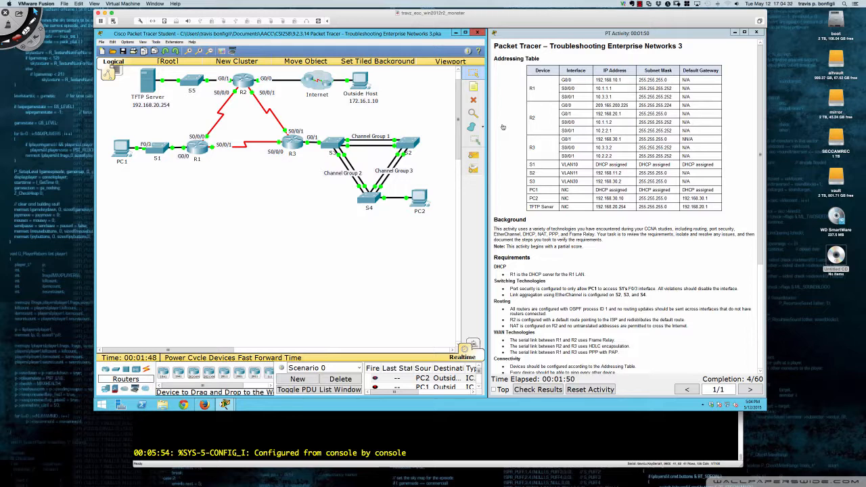
Review the activity's addressing table and requirements, focusing on the DHCP requirement for the R1 LAN
scroll(503, 146, down, 5)
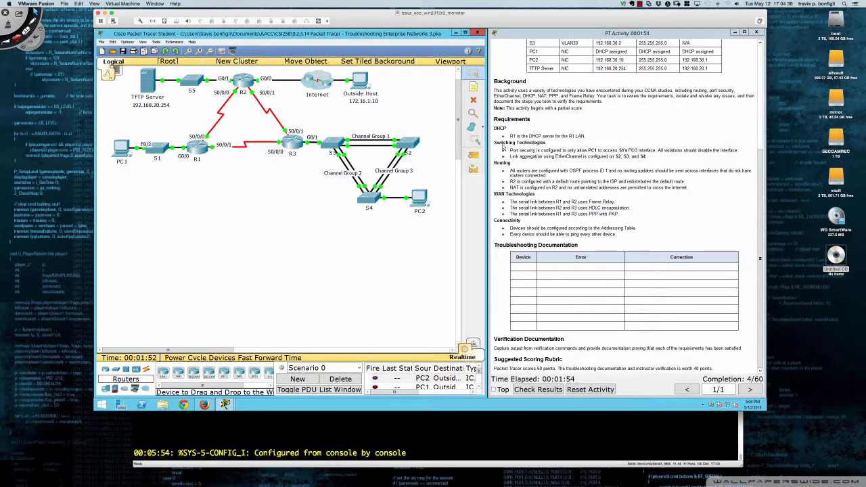
scroll(503, 147, up, 5)
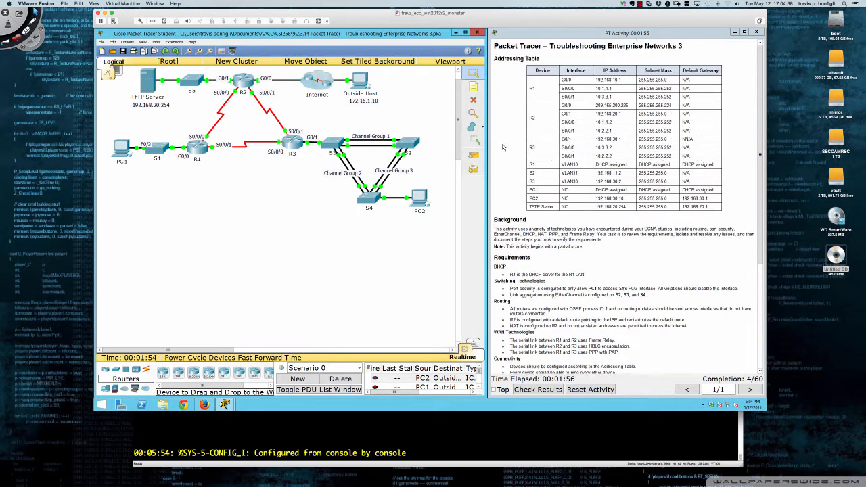
scroll(503, 147, down, 5)
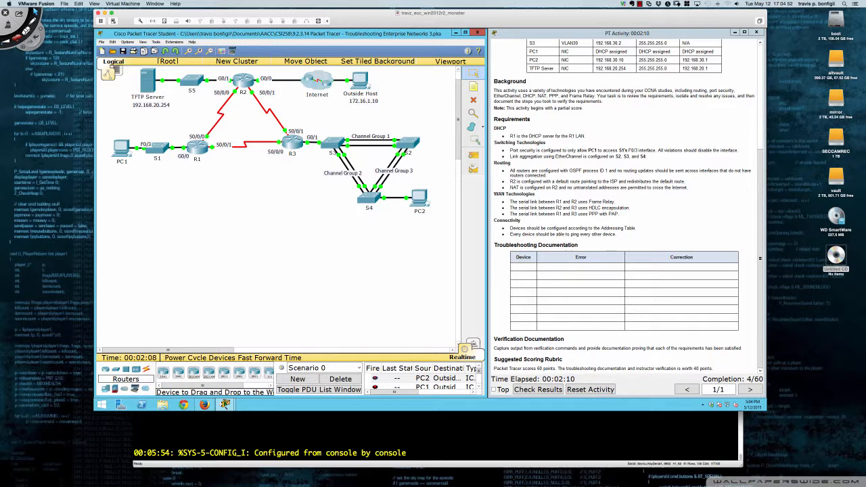
drag(509, 136, 587, 136)
click(519, 142)
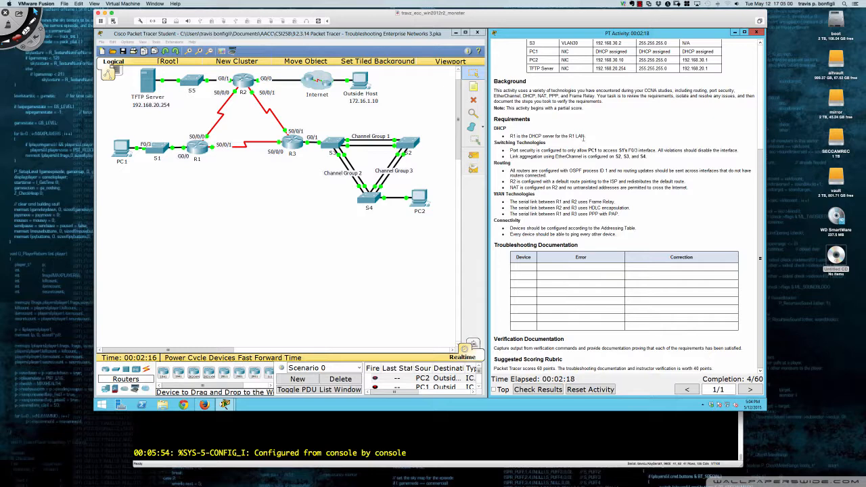
Open router R1's command-line interface and place its window, widened, over the lower part of the topology workspace
click(199, 151)
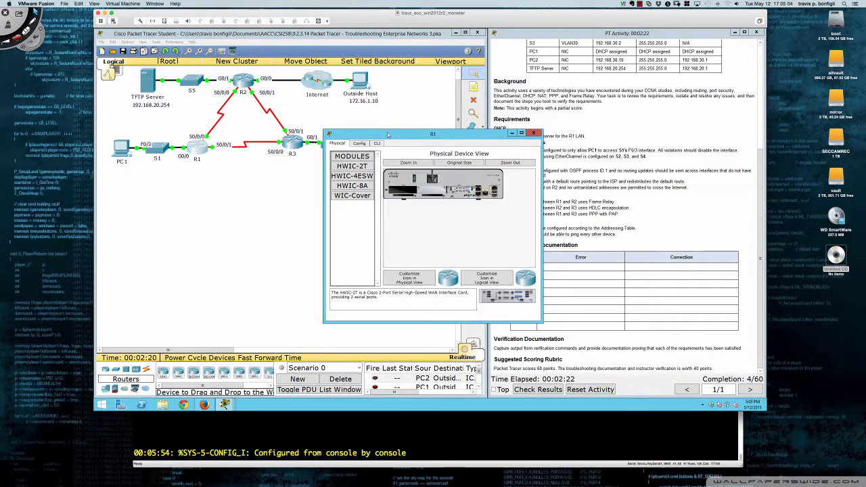
drag(388, 134, 161, 208)
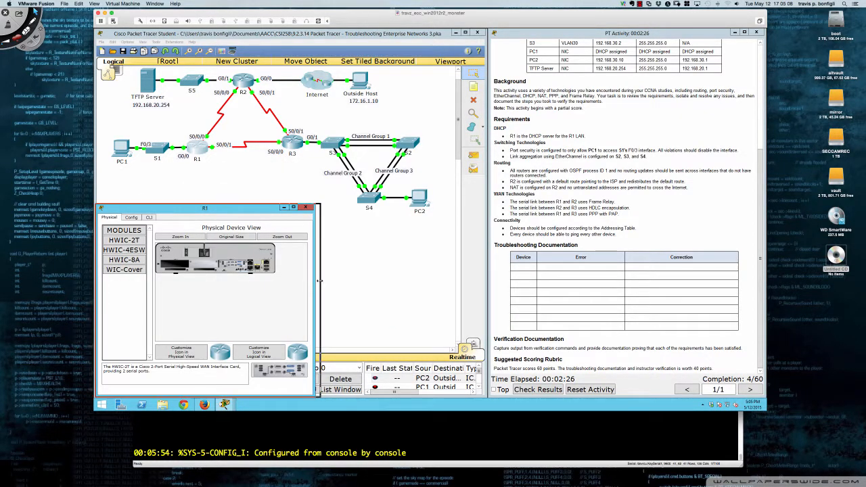
drag(320, 280, 489, 277)
click(149, 217)
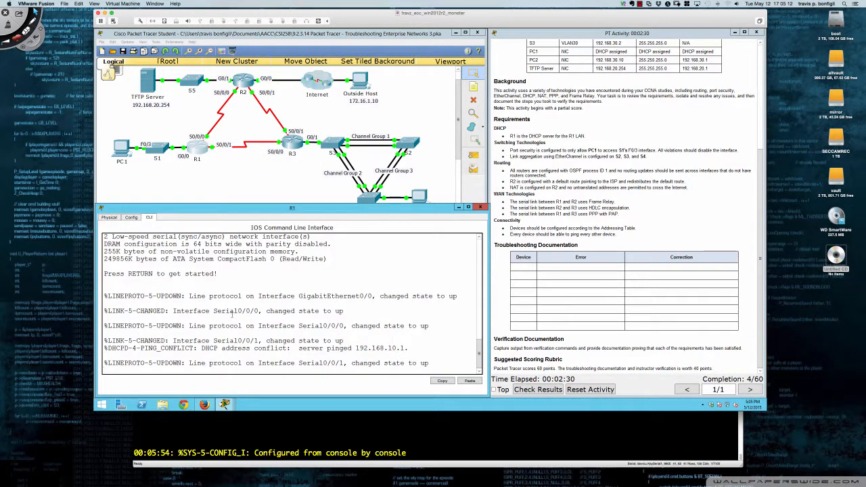
Start the R1 console session and enter privileged EXEC mode
key(Return)
key(Return)
key(Return)
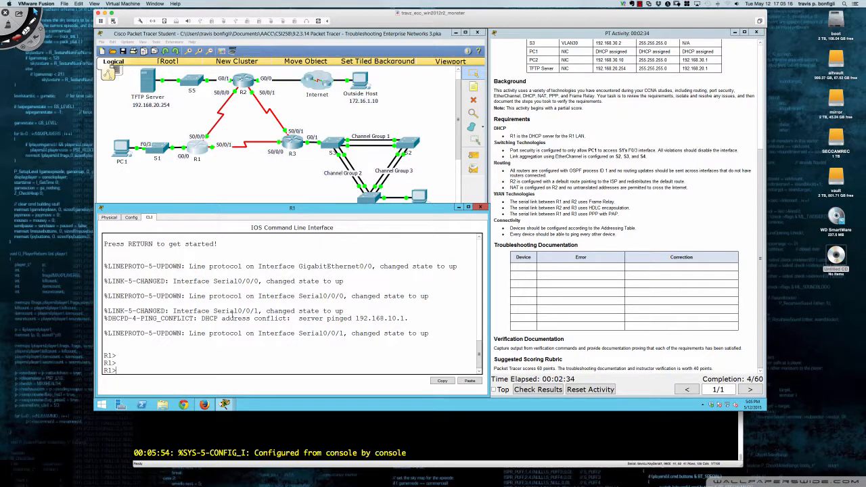
text(en)
key(Return)
key(Return)
key(Return)
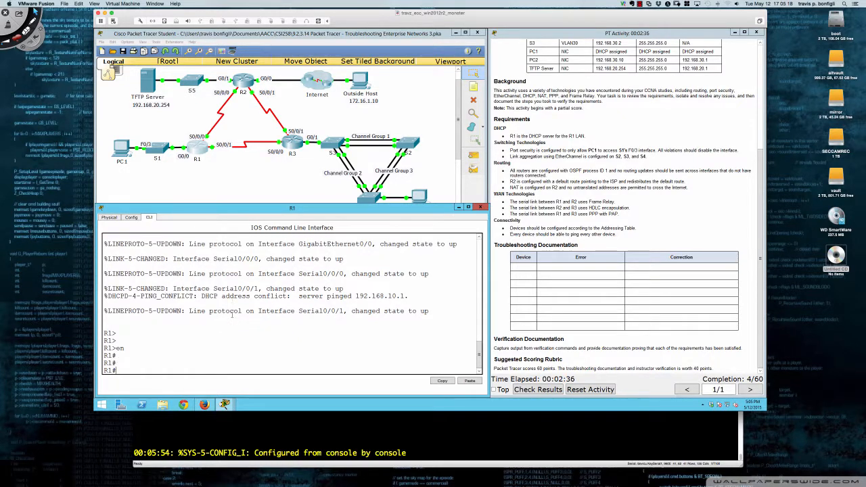
Display R1's running configuration and examine the DHCP pool Access and its network statement
text(sh run)
key(Return)
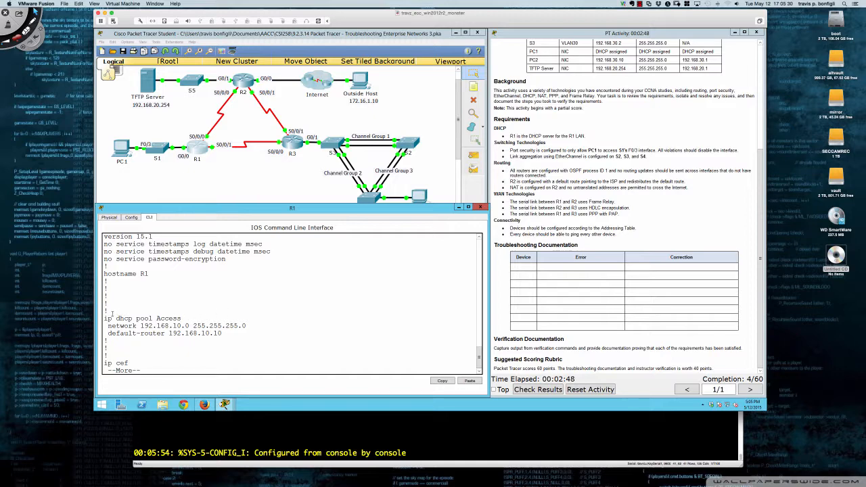
drag(104, 318, 181, 318)
click(181, 318)
double_click(169, 318)
drag(108, 325, 247, 326)
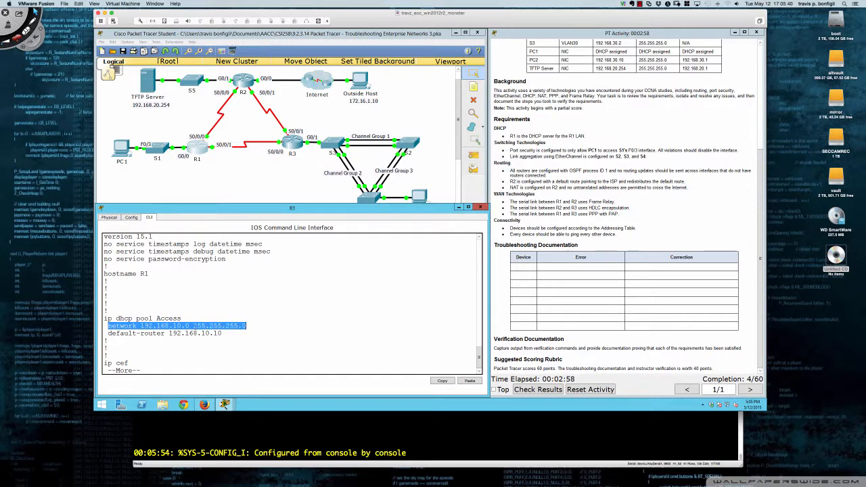
click(158, 325)
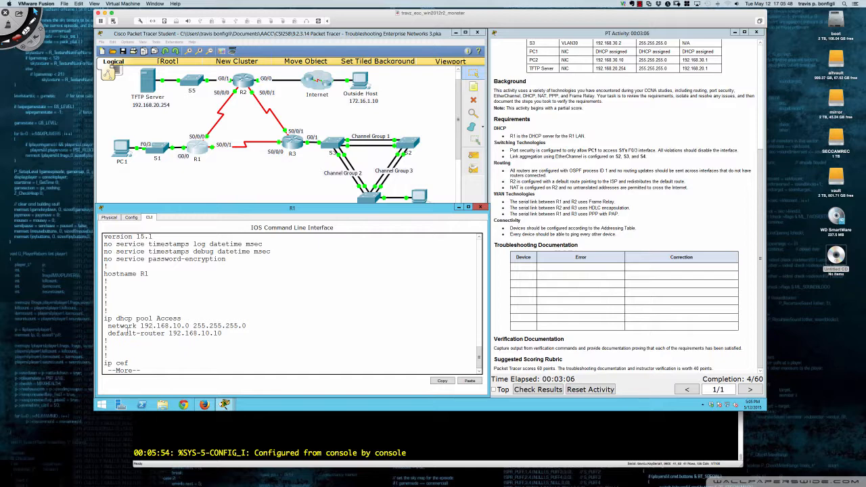
Compare the default-router address in R1's DHCP pool with R1's G0/0 address in the addressing table
drag(108, 333, 223, 334)
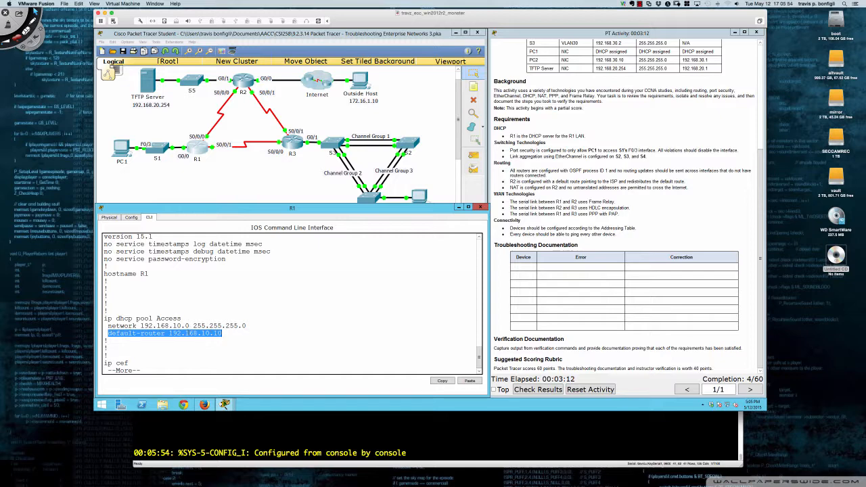
click(209, 334)
drag(200, 333, 223, 334)
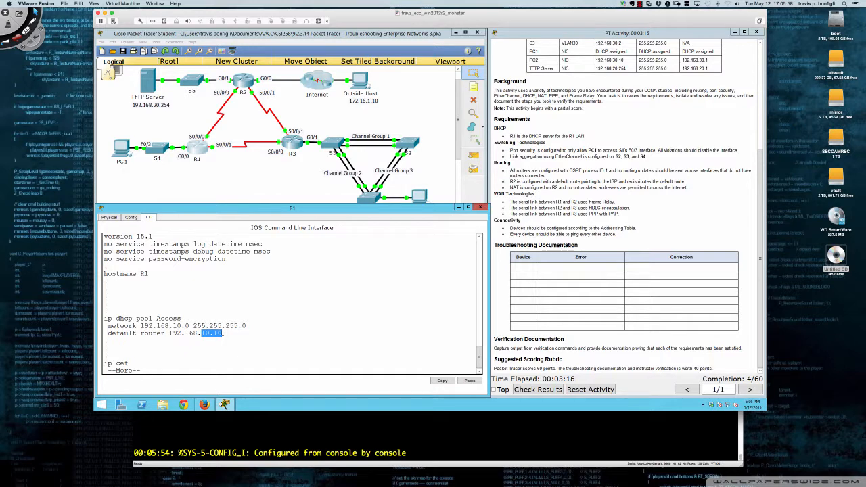
click(223, 333)
scroll(569, 244, up, 2)
scroll(569, 242, up, 3)
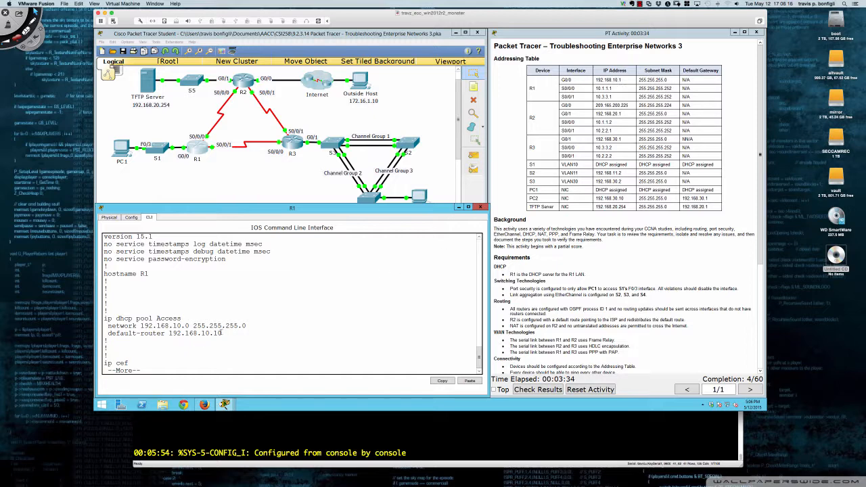
drag(222, 333, 108, 333)
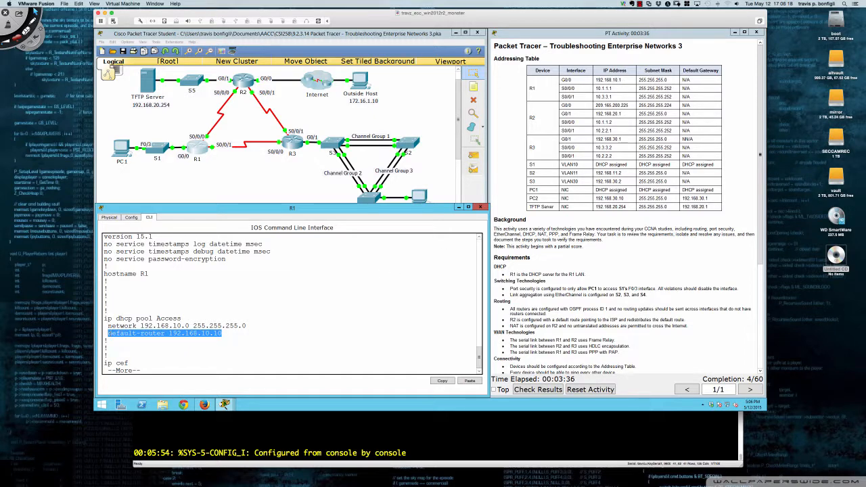
click(249, 335)
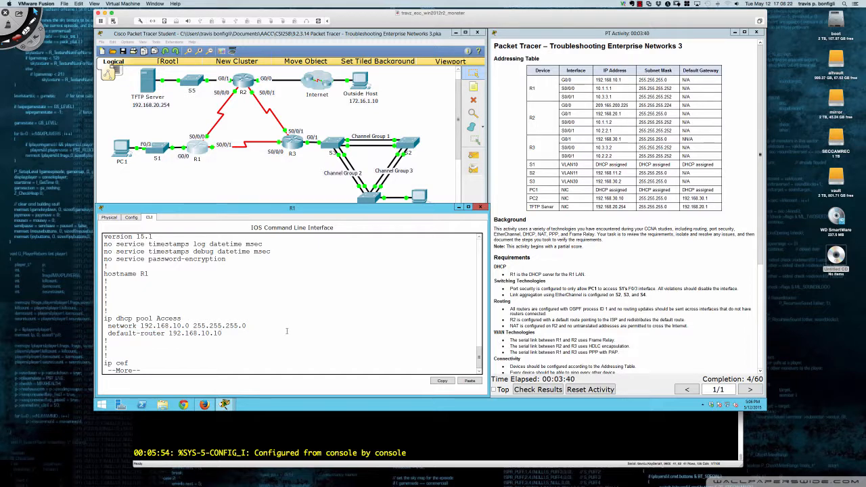
Quit the running configuration listing and display R1's DHCP bindings with sh ip dhcp bin
text(q)
text(sh i)
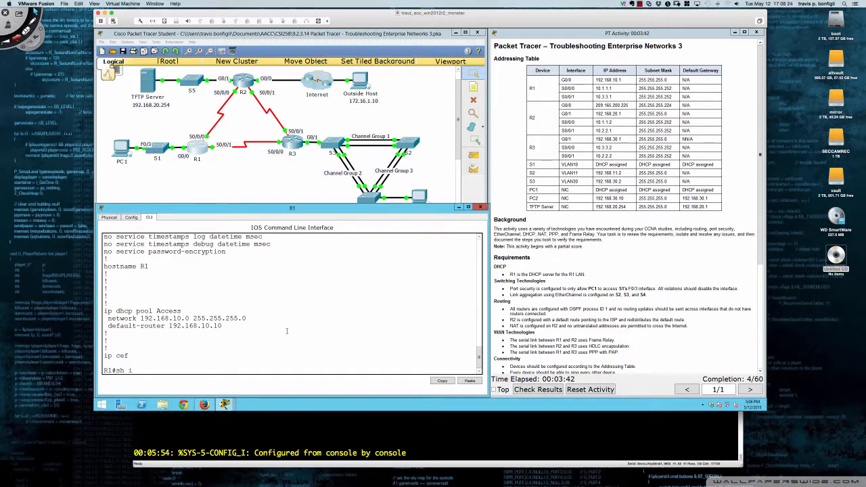
text(p dhcp bin)
key(Return)
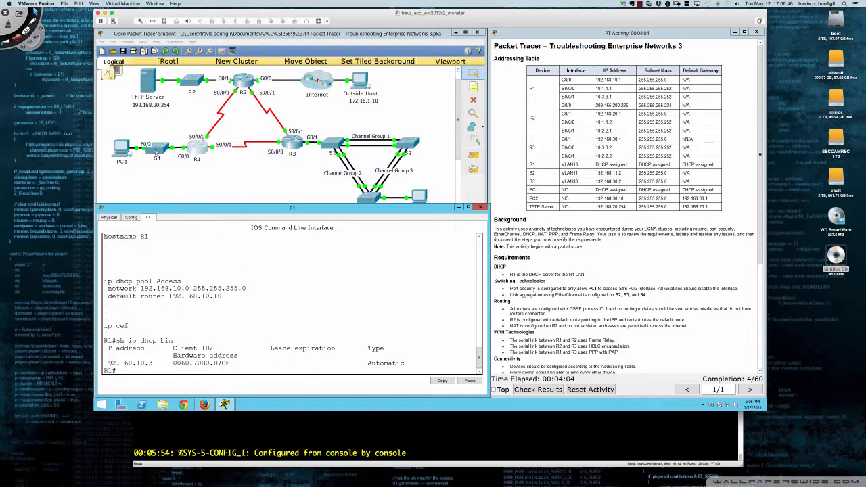
Open switch S1's command-line interface and place its window, widened, over the lower part of the topology workspace
click(156, 150)
drag(389, 138, 164, 214)
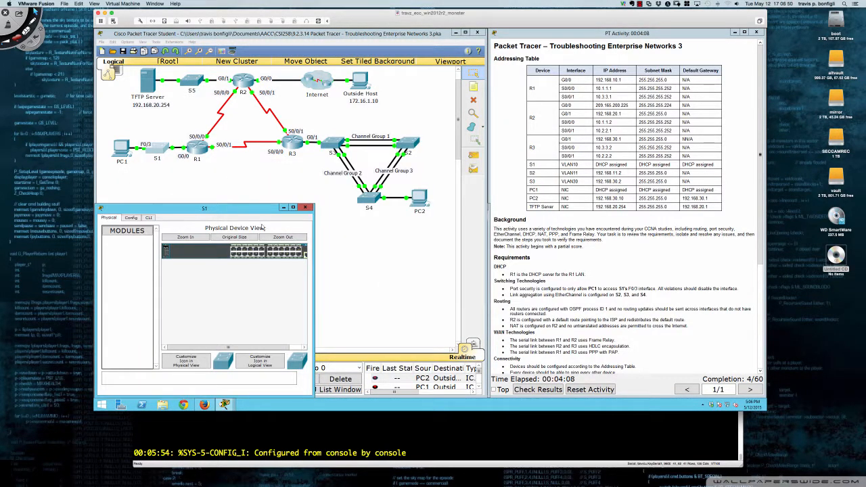
drag(314, 243, 486, 239)
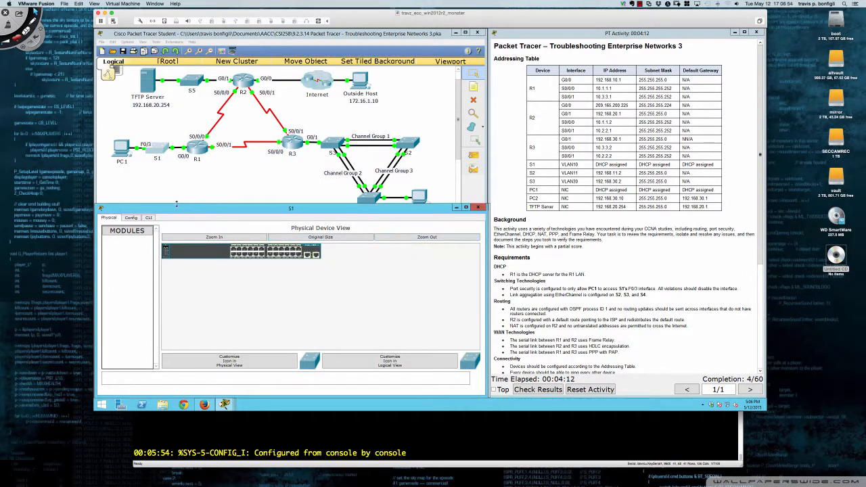
click(149, 217)
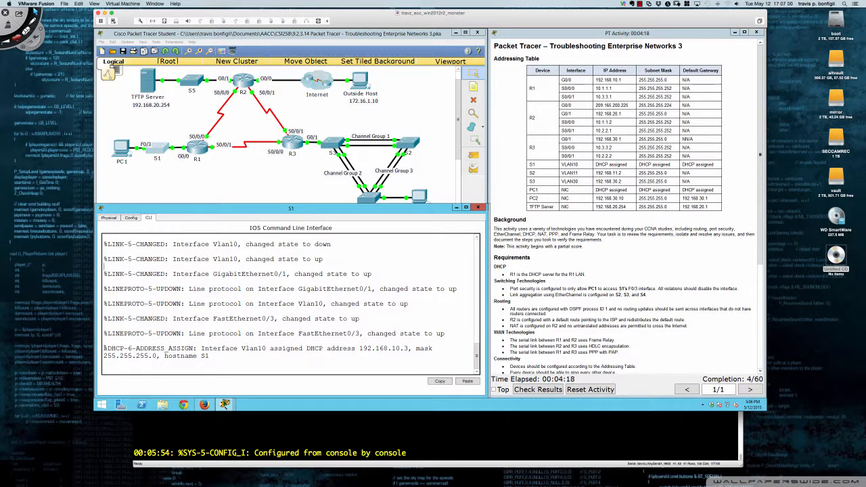
Examine the DHCP address assignment message on S1's console, including its interface, address and hostname
drag(104, 348, 126, 349)
drag(127, 349, 132, 348)
drag(136, 349, 194, 349)
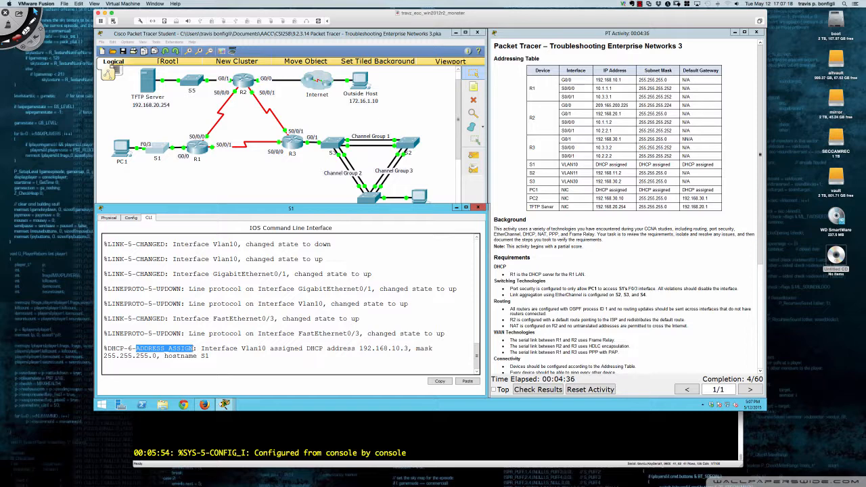
click(198, 349)
drag(198, 349, 226, 359)
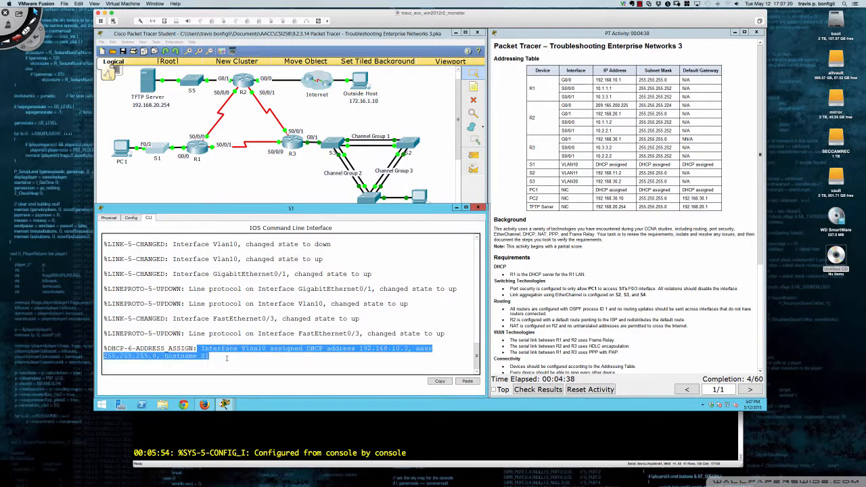
click(302, 362)
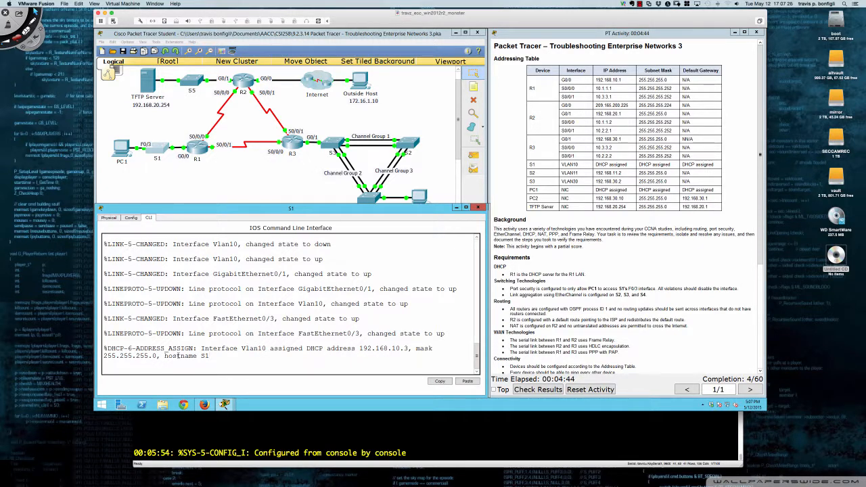
drag(178, 356, 211, 357)
click(255, 361)
Start the S1 console session and enter privileged EXEC mode
key(Return)
key(Return)
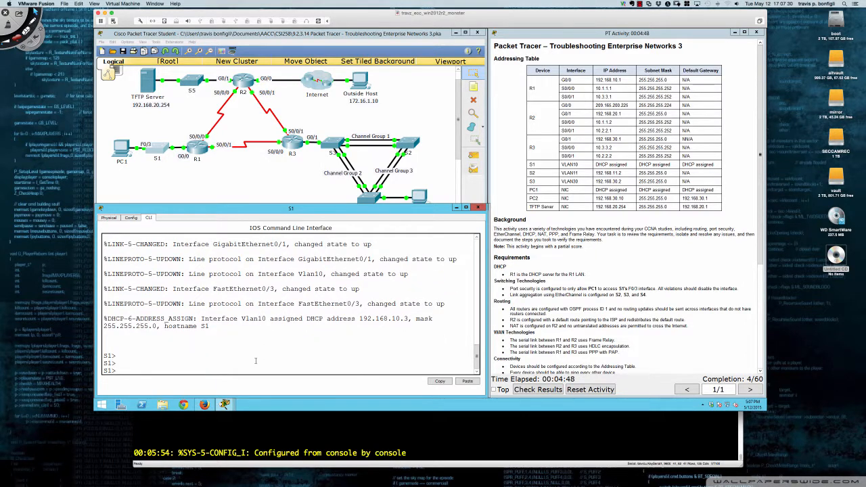
text(en)
key(Return)
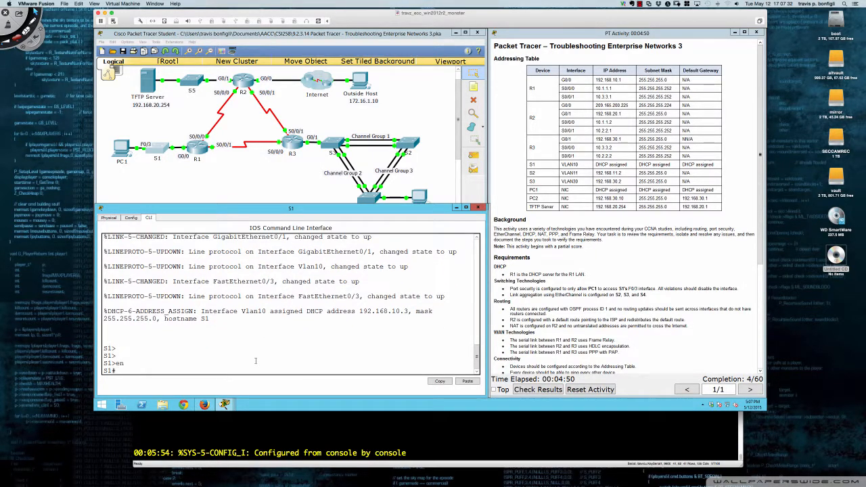
Page through S1's running configuration and check the IP address setting of interface Vlan10
text(sh run)
key(Return)
key(space)
key(space)
key(space)
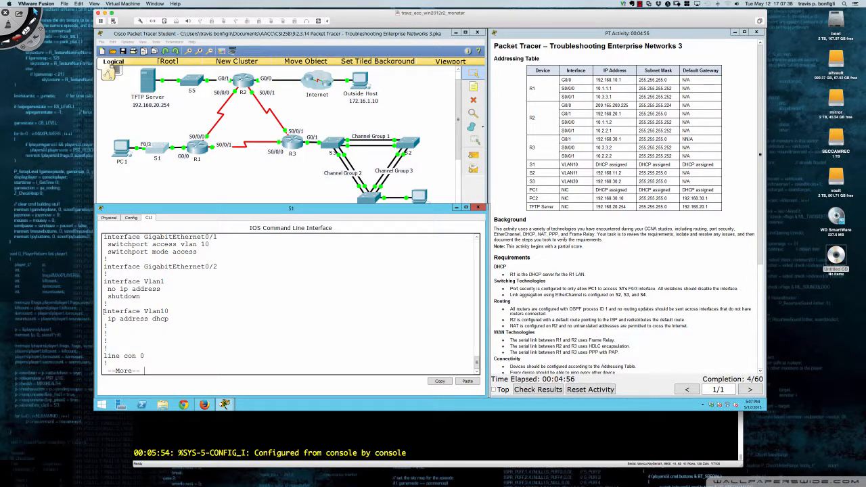
drag(103, 311, 170, 320)
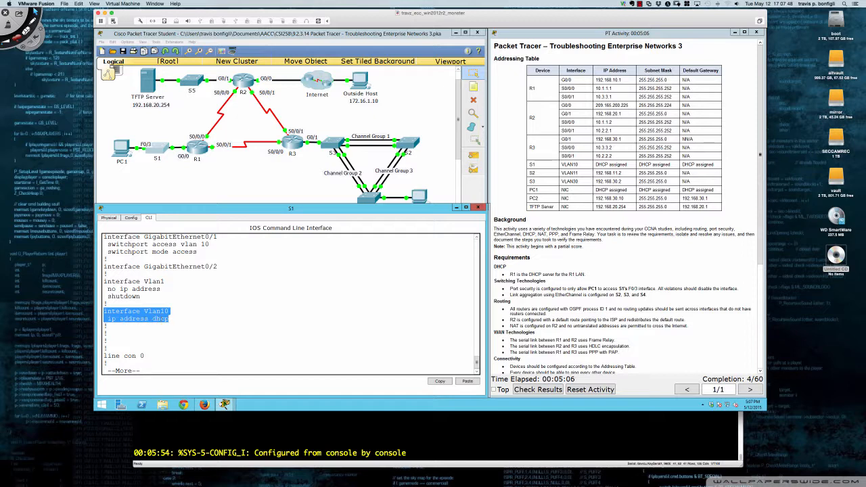
click(191, 326)
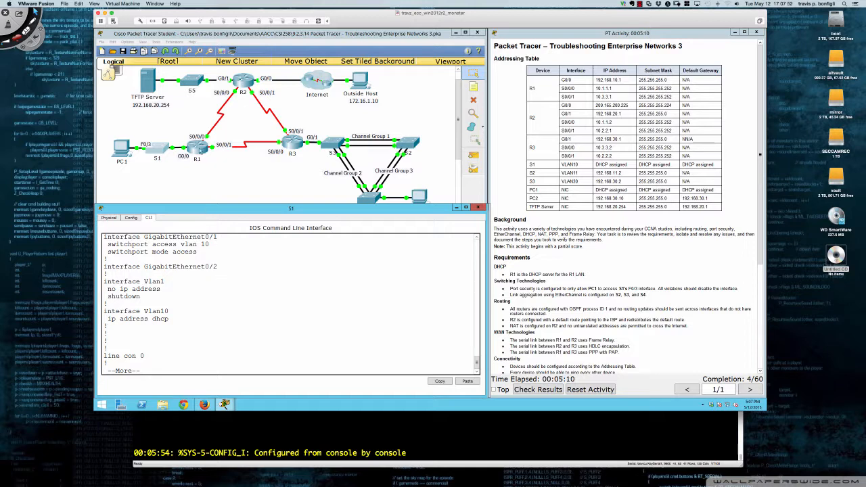
Return to R1's command line and temporarily mark the blank lines above the DHCP pool with underlined red question marks
click(199, 151)
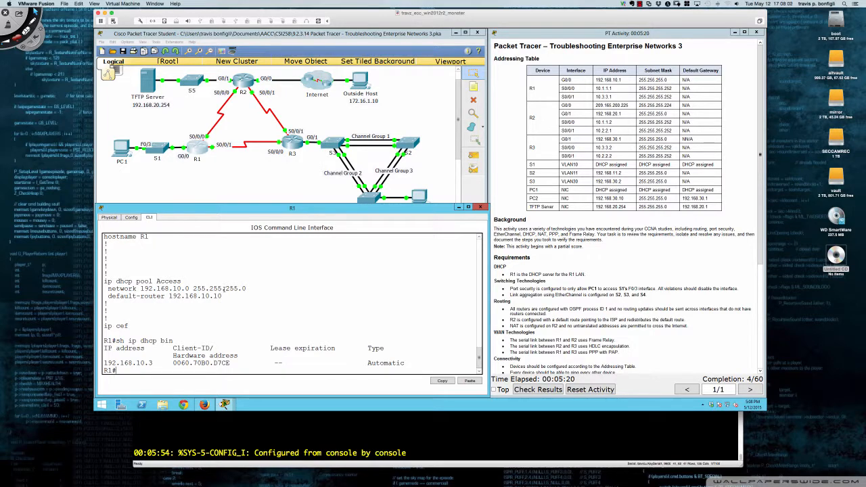
key(super+Tab)
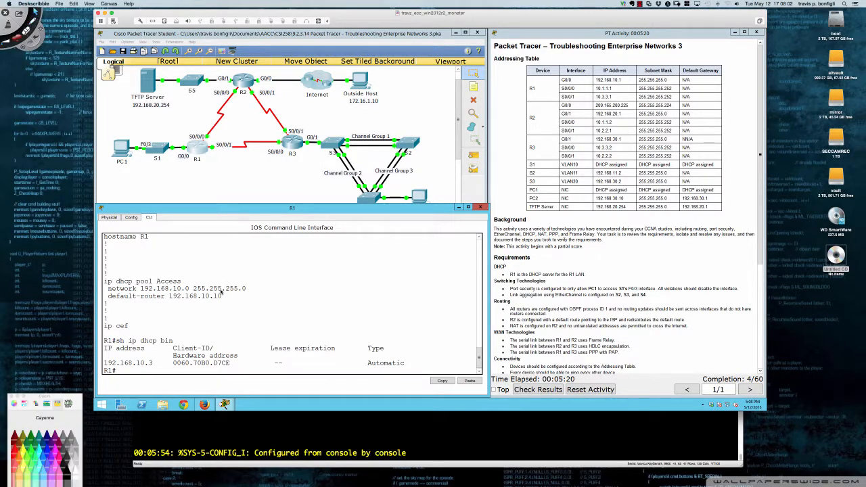
click(125, 263)
mouse_move(119, 255)
mouse_down()
mouse_move(143, 253)
mouse_move(155, 265)
mouse_up()
click(136, 259)
click(146, 257)
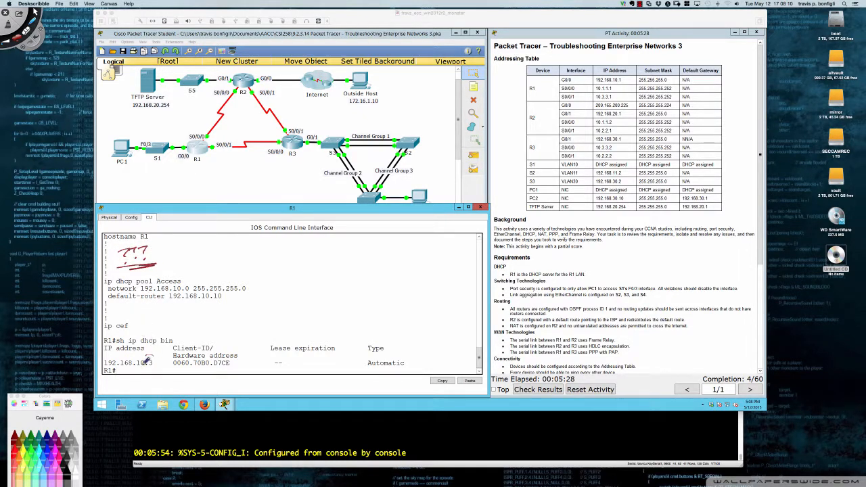
drag(154, 356, 157, 357)
key(Escape)
click(239, 346)
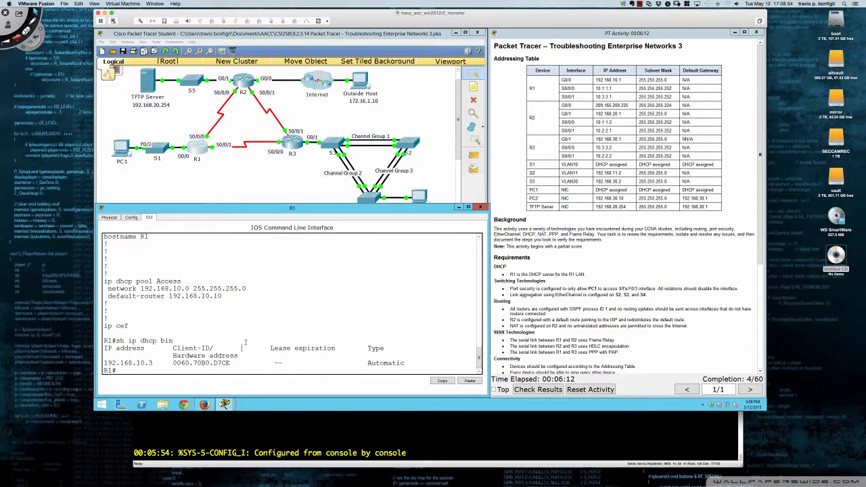
key(Return)
key(Return)
key(Return)
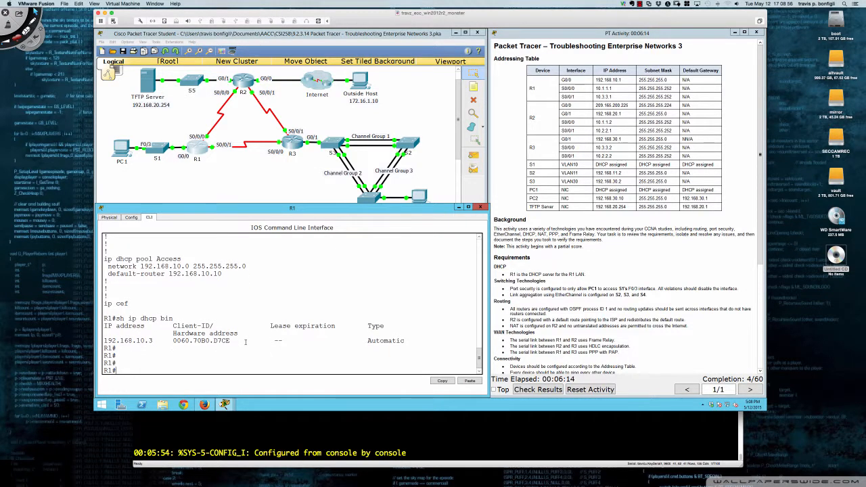
On R1, enter global configuration mode and exclude addresses 192.168.10.1 through 192.168.10.10 from DHCP assignment
text(conf t)
key(Return)
text(ip )
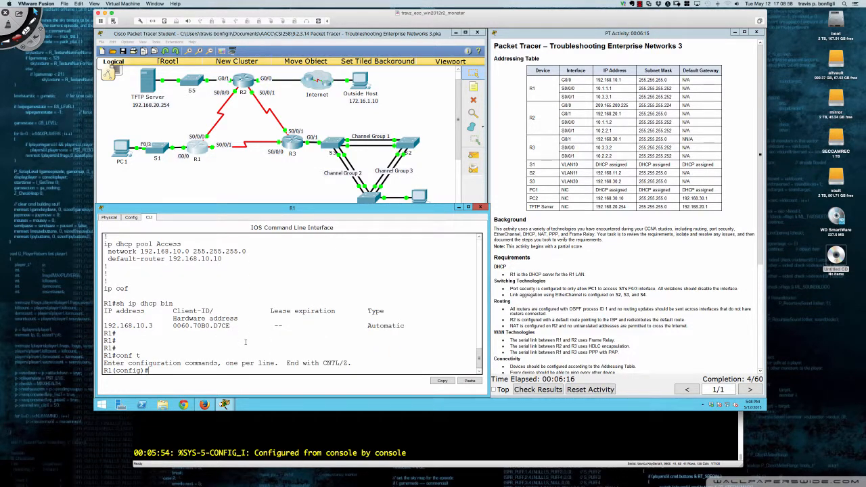
text(dhcp ex)
key(Tab)
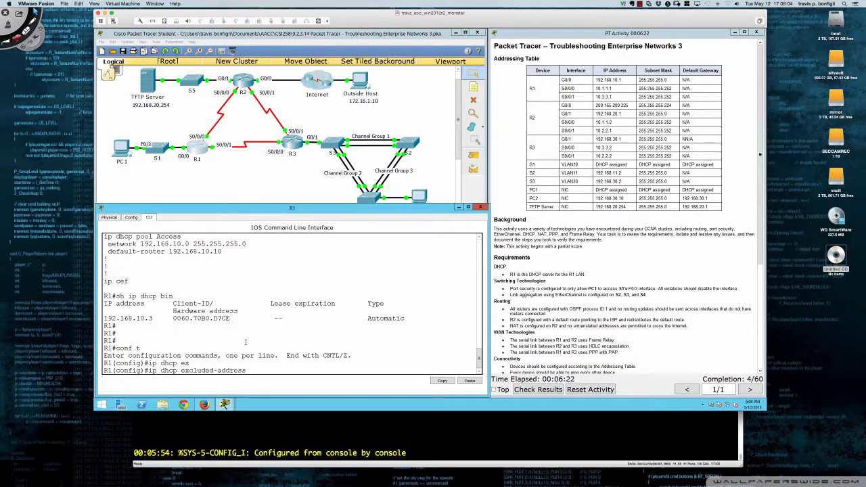
text(192.168.10.1 ?)
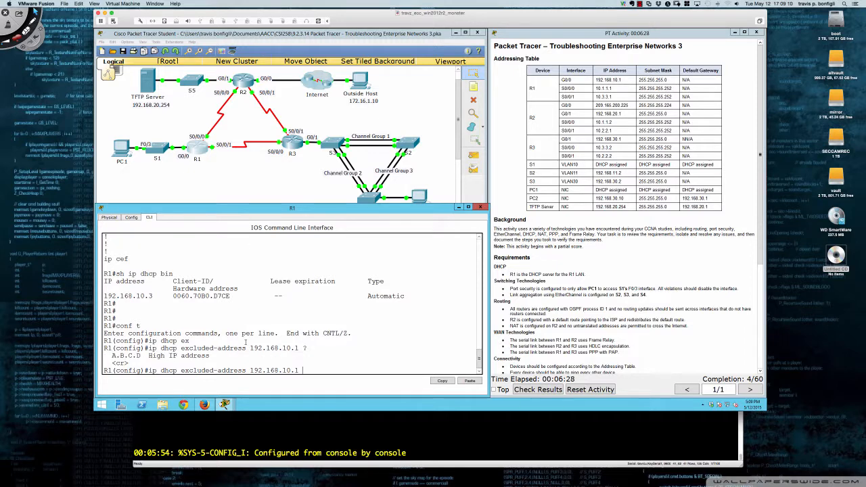
text( 192.168.10.10)
key(Return)
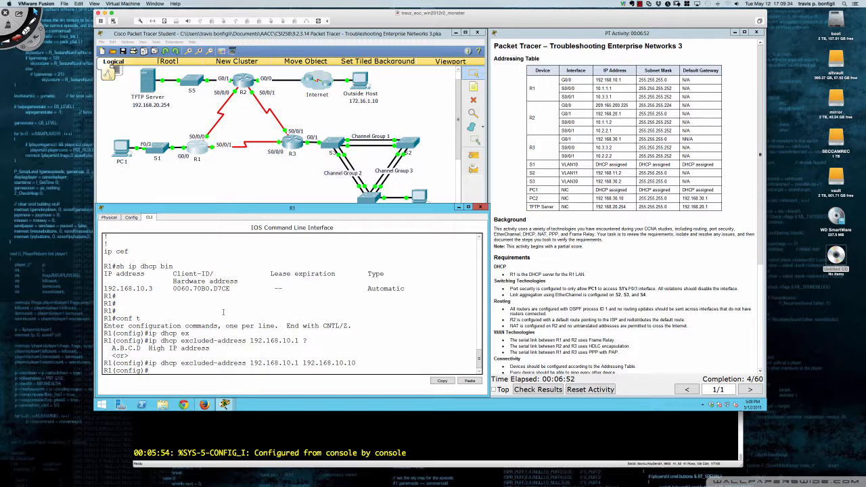
Switch to S1's console, quit the running-config listing and check Vlan10's address in the brief IP interface summary
click(156, 149)
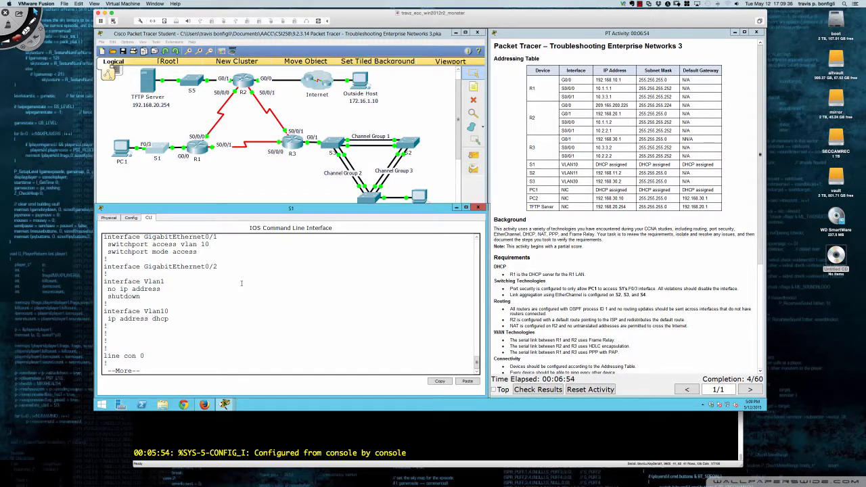
key(q)
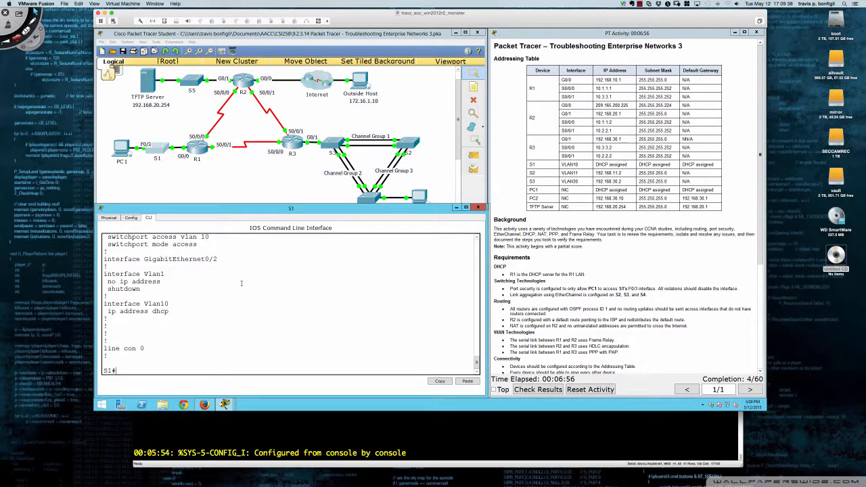
text(sh ip int br)
key(Return)
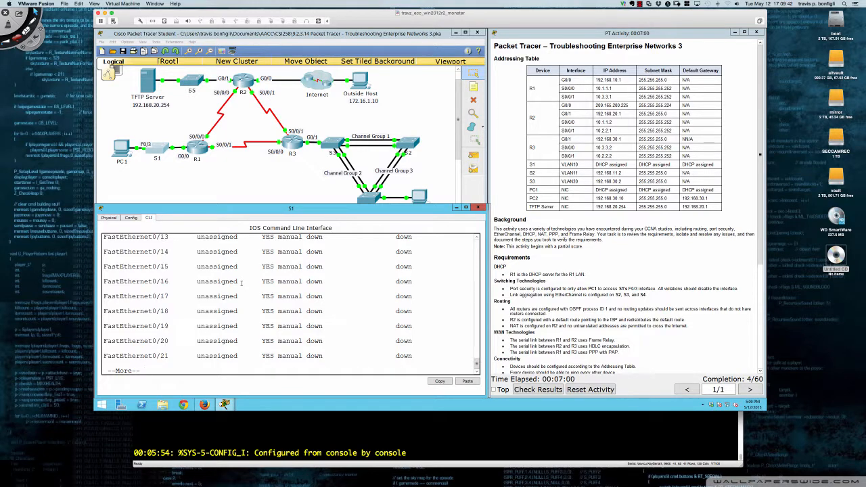
key(space)
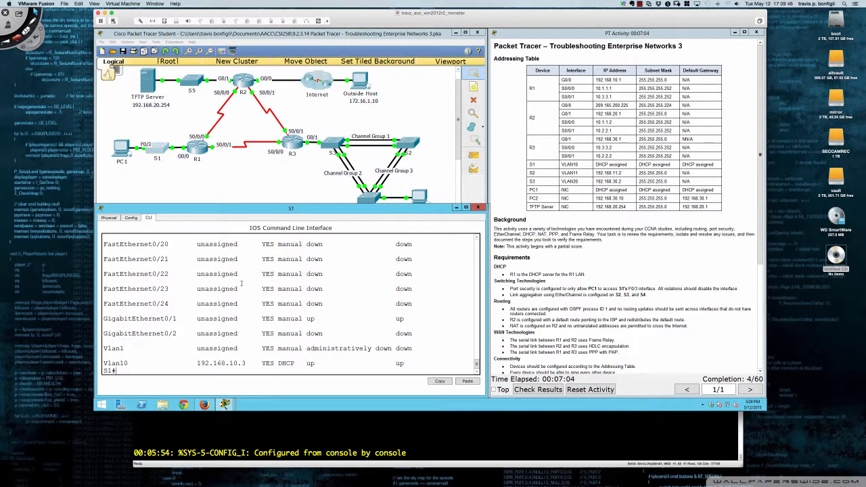
Reload switch S1 from its privileged EXEC prompt and confirm the restart
text(reload)
key(Return)
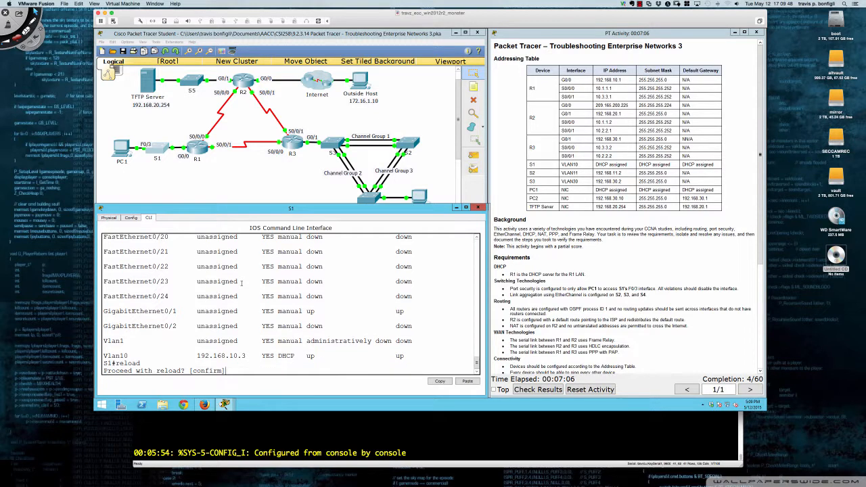
key(Return)
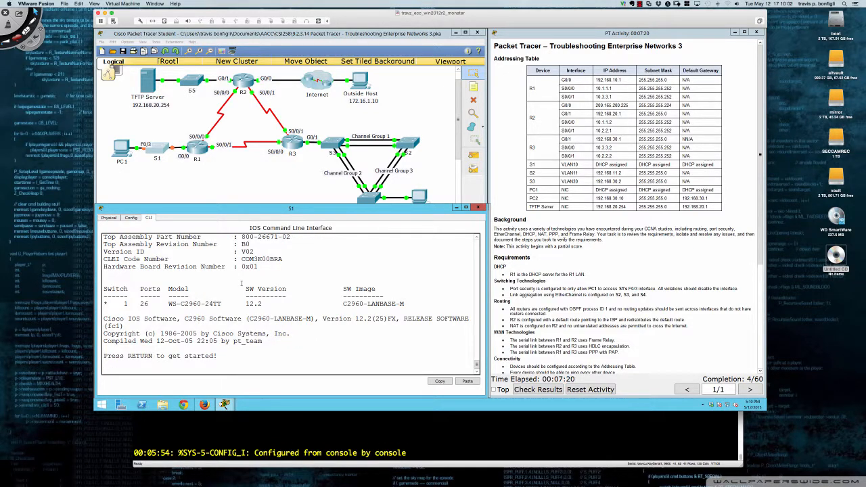
Start the rebooted S1's console session, enter privileged EXEC mode and show the brief IP interface summary
key(Return)
key(Return)
key(Return)
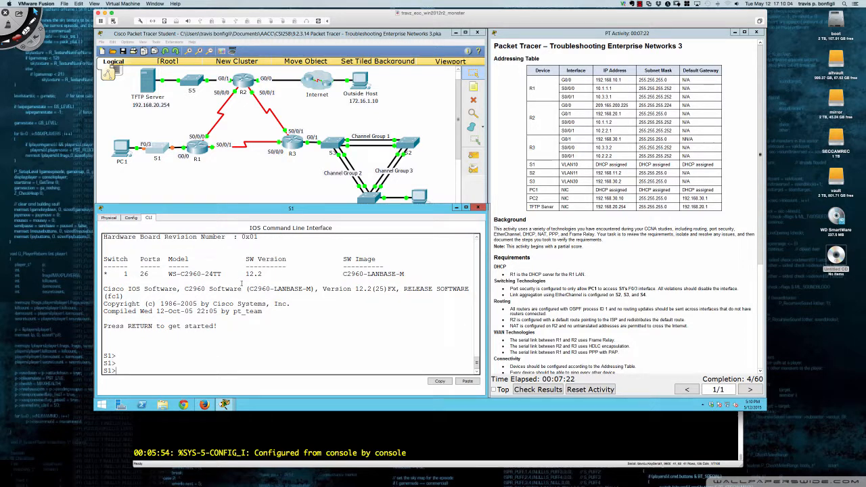
text(en)
key(Return)
key(Return)
key(Return)
key(Return)
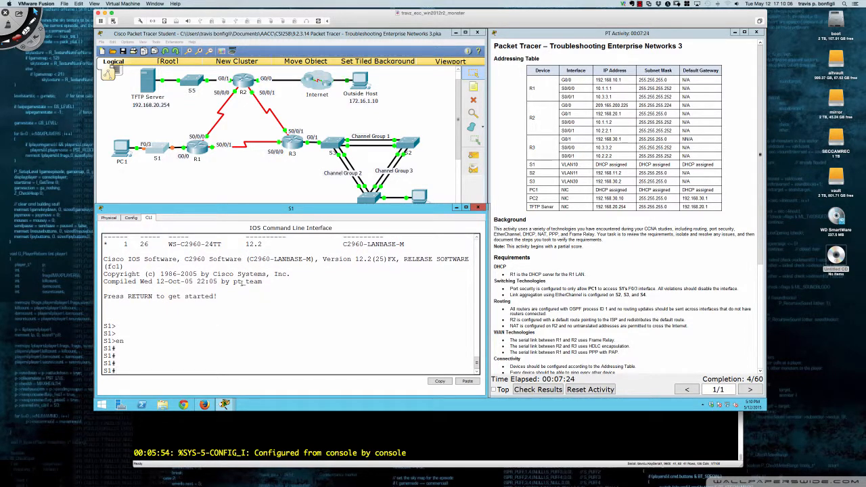
text(sh ip int bri)
key(Return)
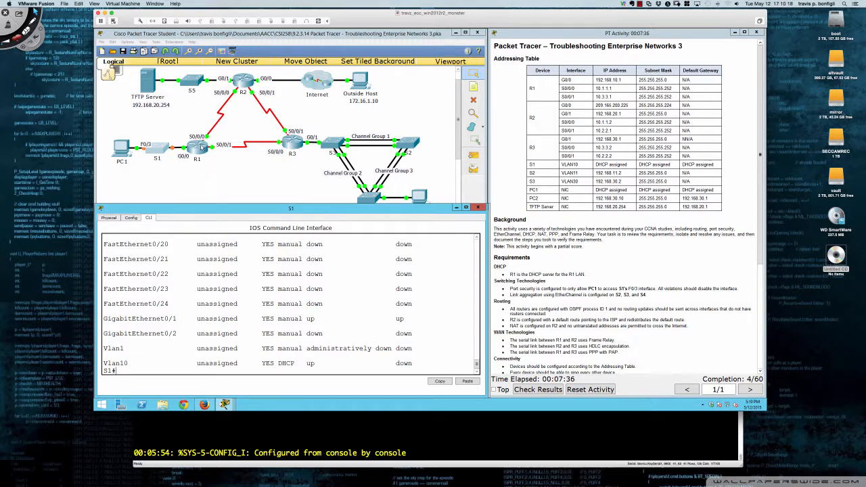
Return to R1's console, leave global configuration mode and show the DHCP bindings
click(201, 148)
click(303, 266)
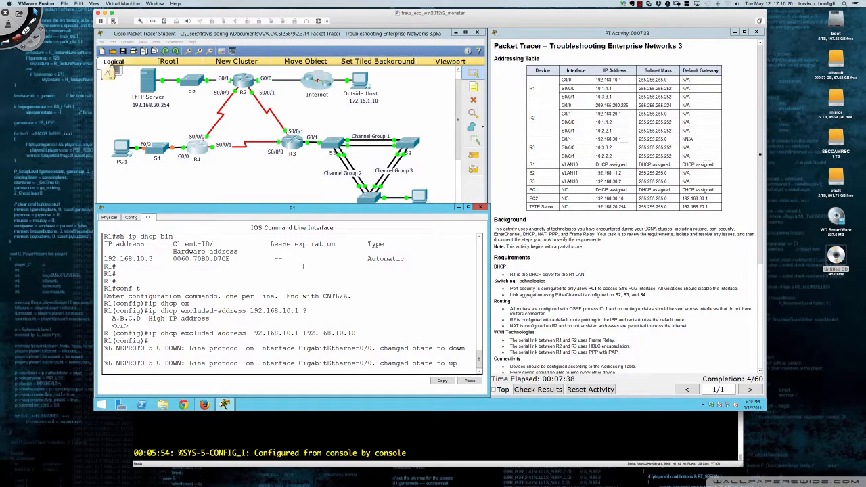
key(Up)
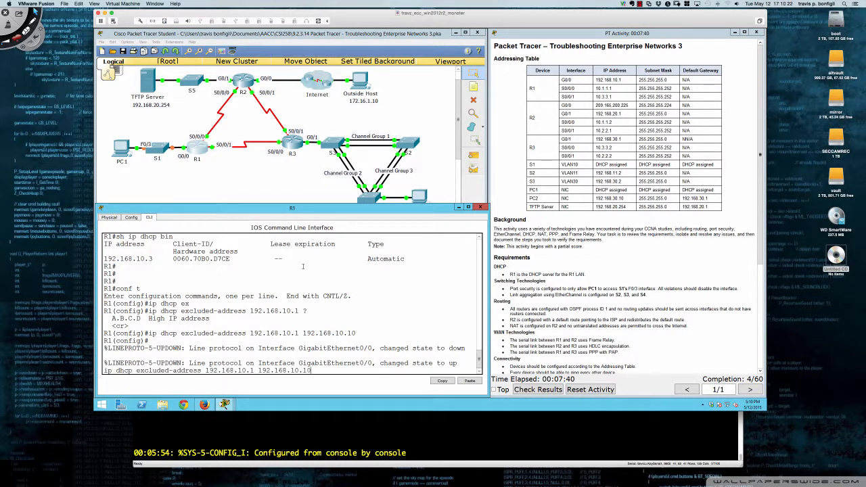
key(Down)
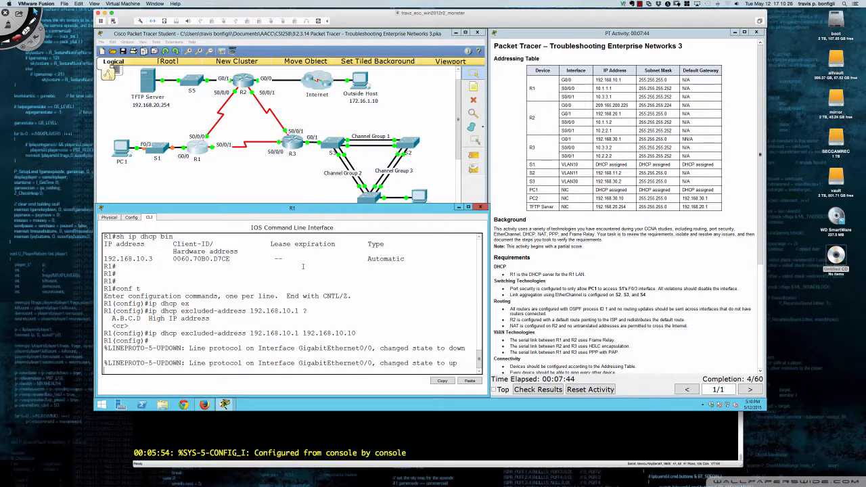
key(ctrl+z)
key(Return)
key(Return)
key(Return)
key(Return)
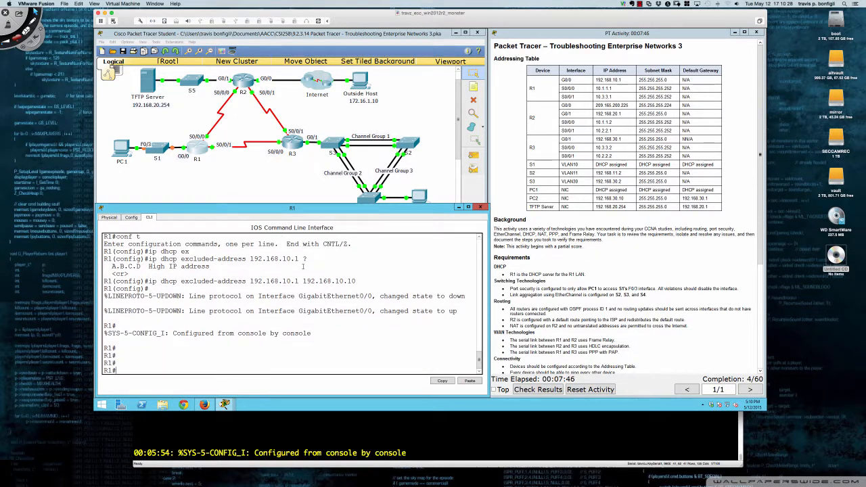
text(sh ip dhcp bin)
key(Return)
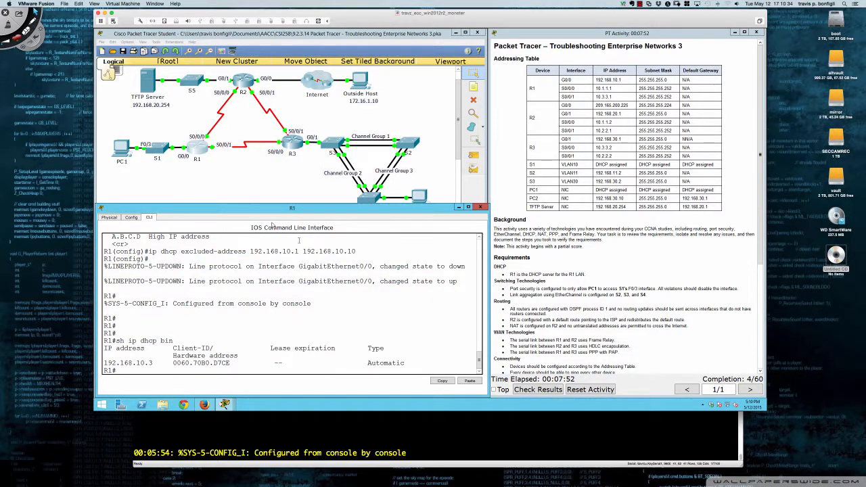
Repeat the brief IP interface summary on S1 to check whether Vlan10 has obtained a DHCP address
click(159, 151)
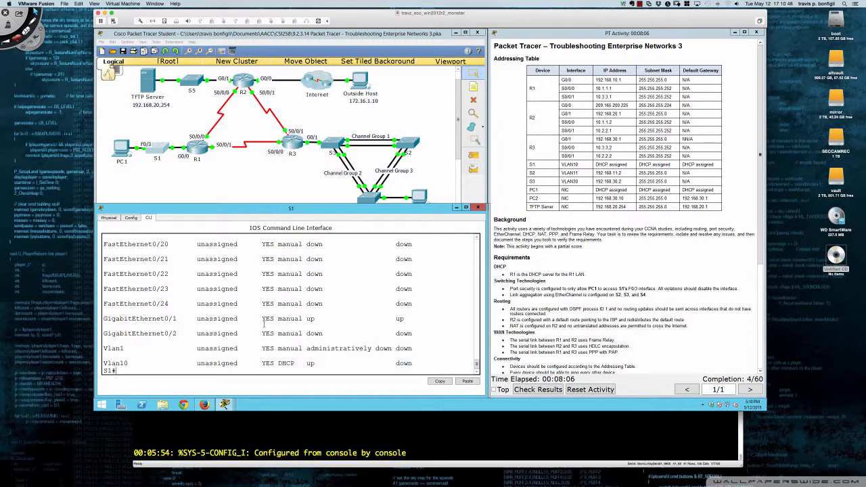
key(Up)
key(Return)
key(space)
key(space)
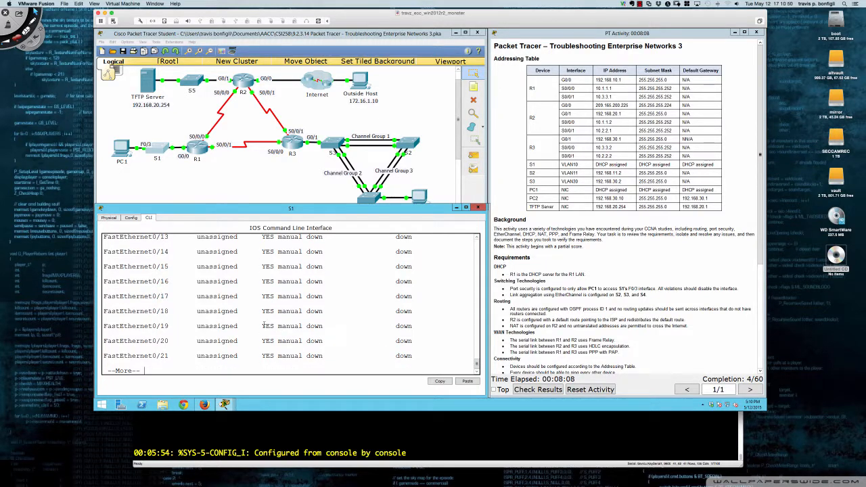
key(Up)
key(Return)
key(space)
key(space)
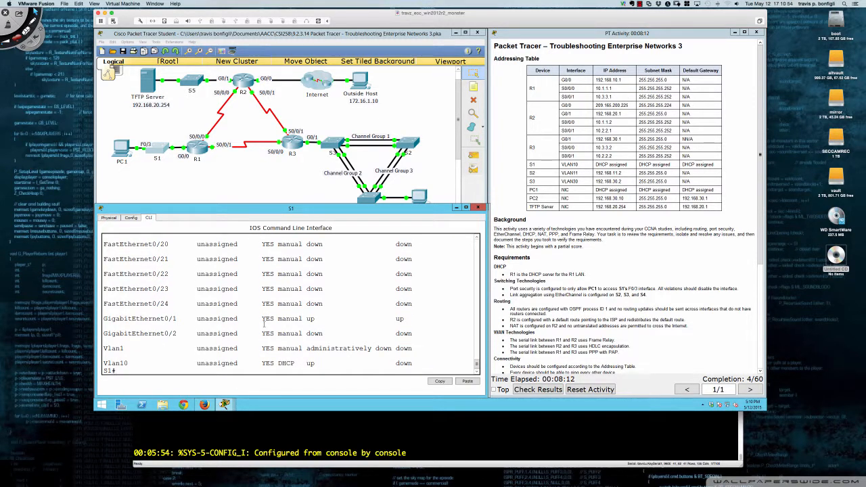
key(Up)
key(Return)
key(space)
key(space)
Return to R1 and repeat the DHCP bindings listing several times to watch for new leases
click(197, 150)
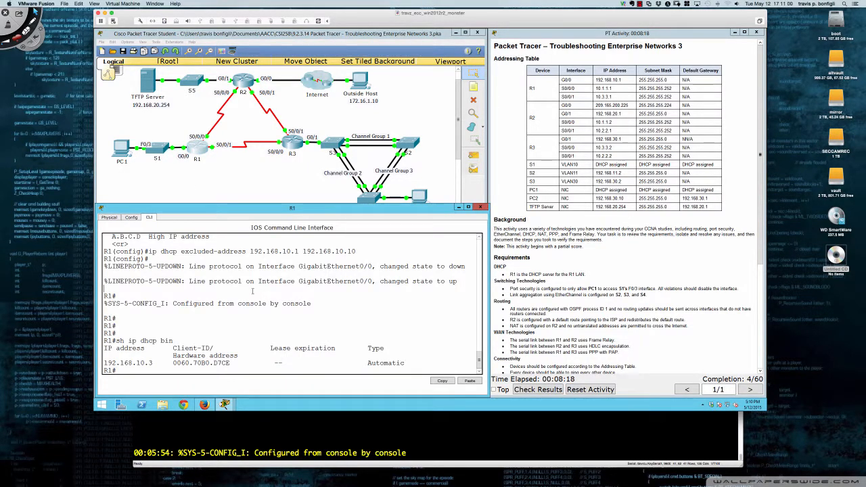
key(Up)
key(Return)
key(Up)
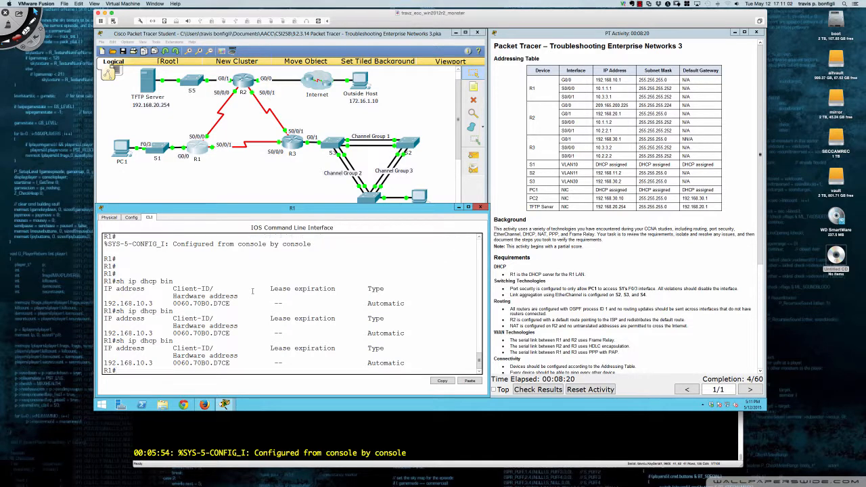
key(Return)
key(Up)
key(Return)
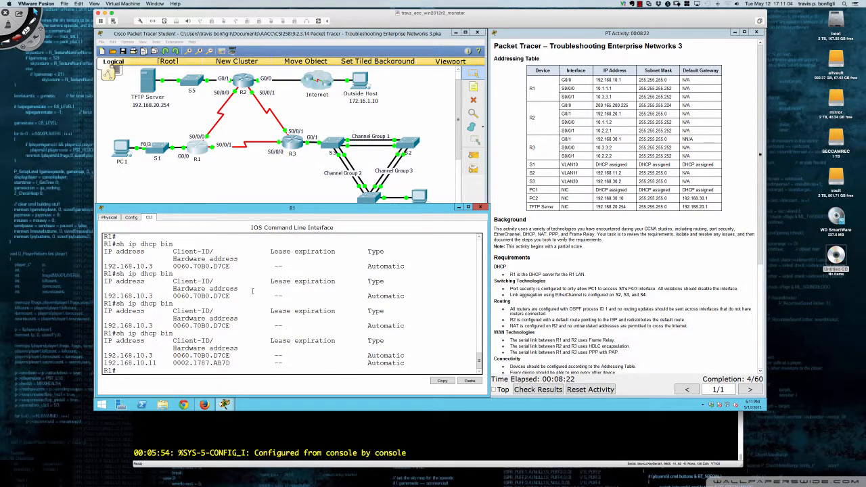
key(Up)
key(Return)
key(Up)
key(Return)
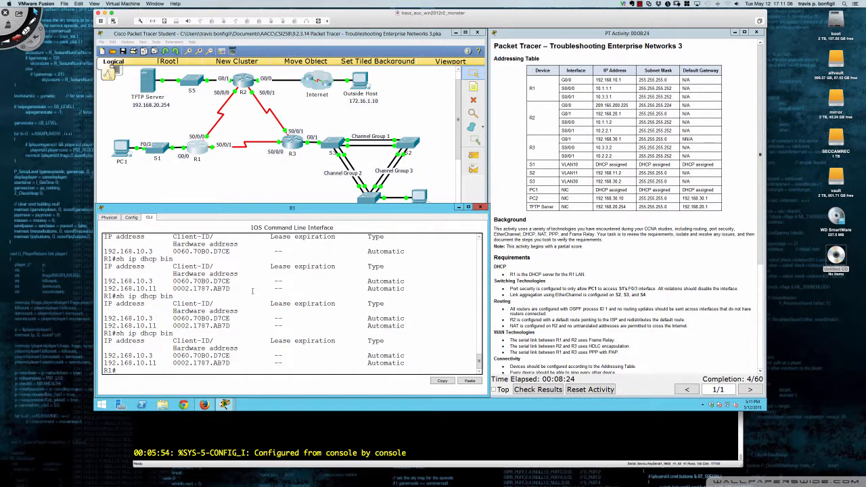
Open PC1's IP Configuration to check its DHCP settings, enlarge its window, and return to the network topology
click(126, 155)
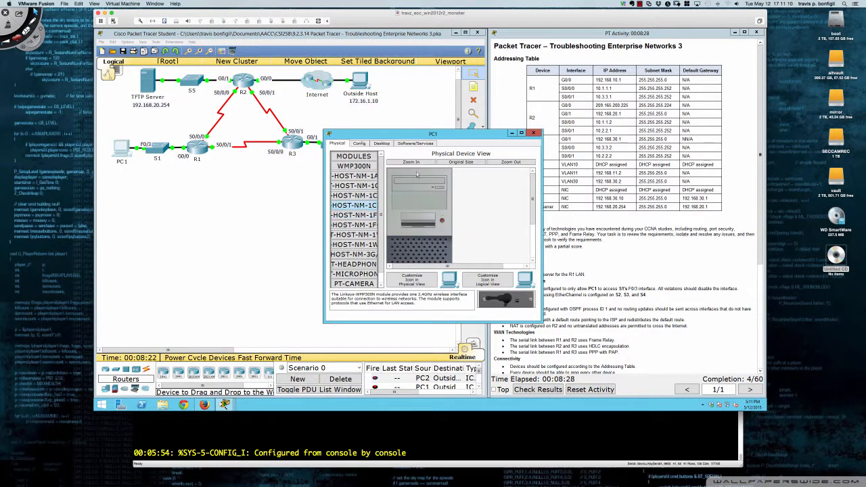
click(383, 143)
drag(387, 136, 249, 211)
click(218, 237)
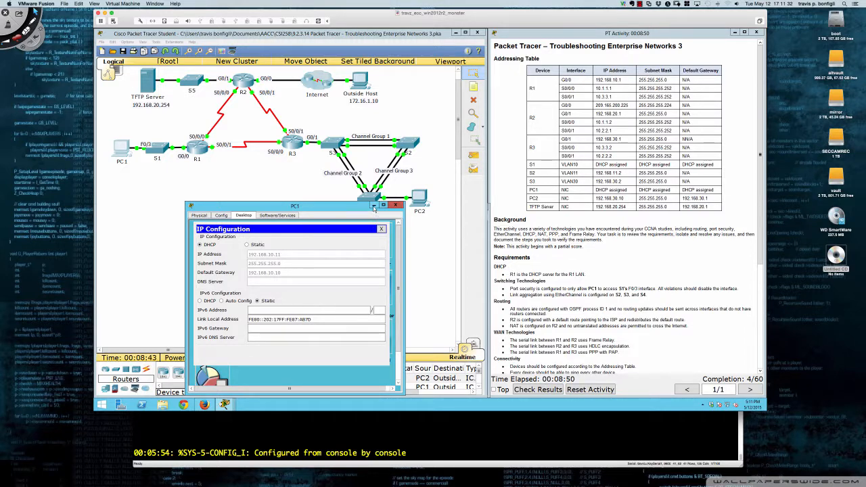
drag(189, 257, 98, 255)
drag(403, 276, 488, 269)
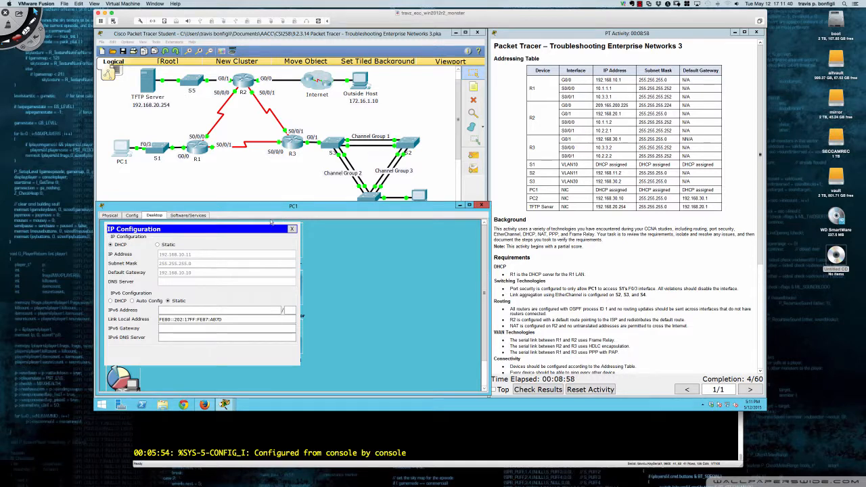
click(253, 188)
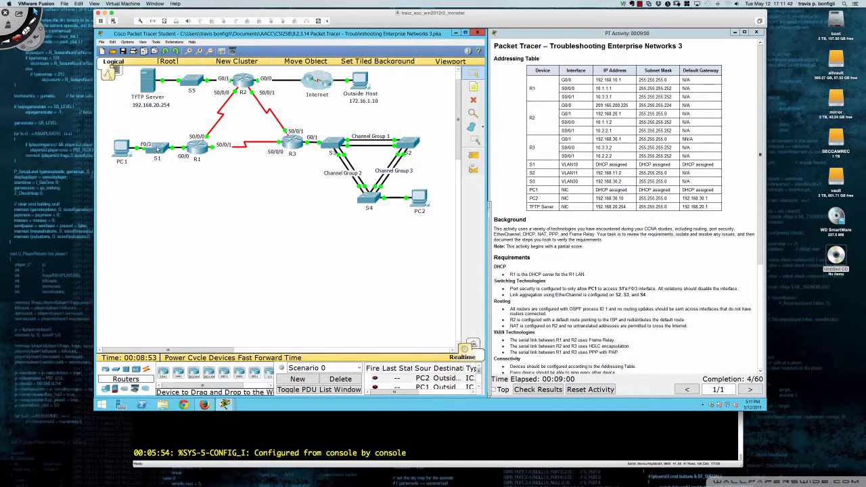
Page through the rest of S1's interface summary to check Vlan10's address and status
click(159, 149)
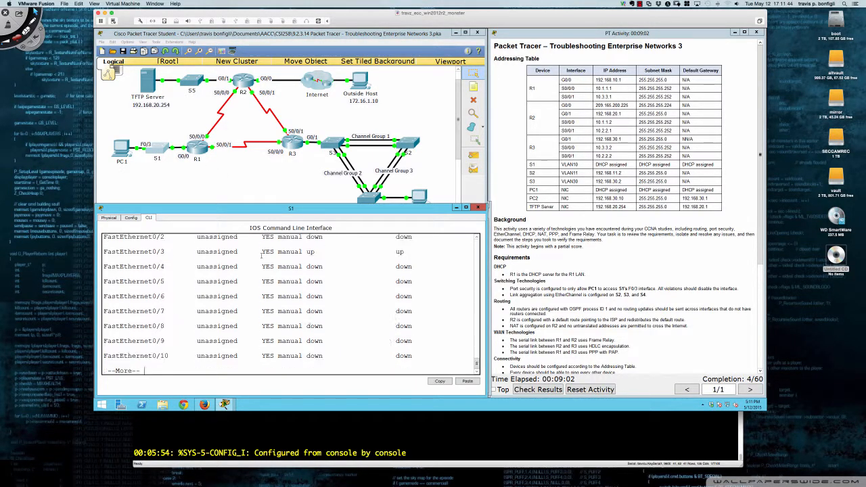
key(space)
key(space)
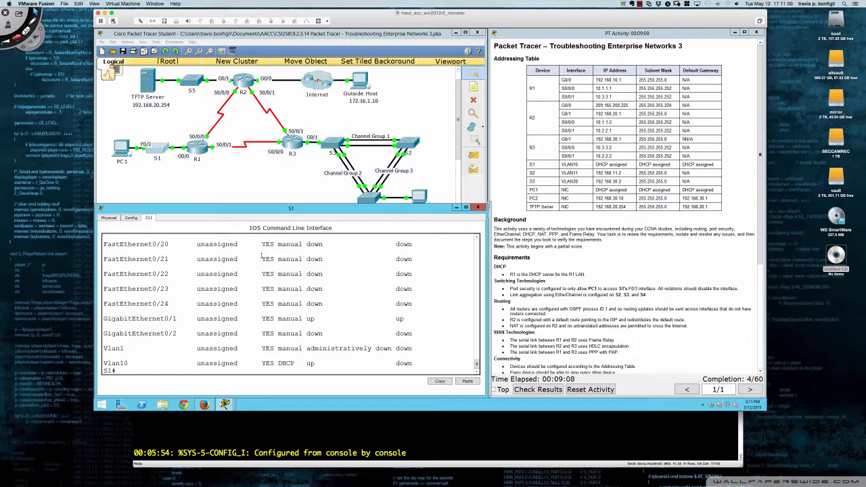
Enter interface configuration mode for VLAN 10 on S1 and shut the interface down
text(con ft)
key(Return)
text(conf t)
key(Return)
text(int vlan 10)
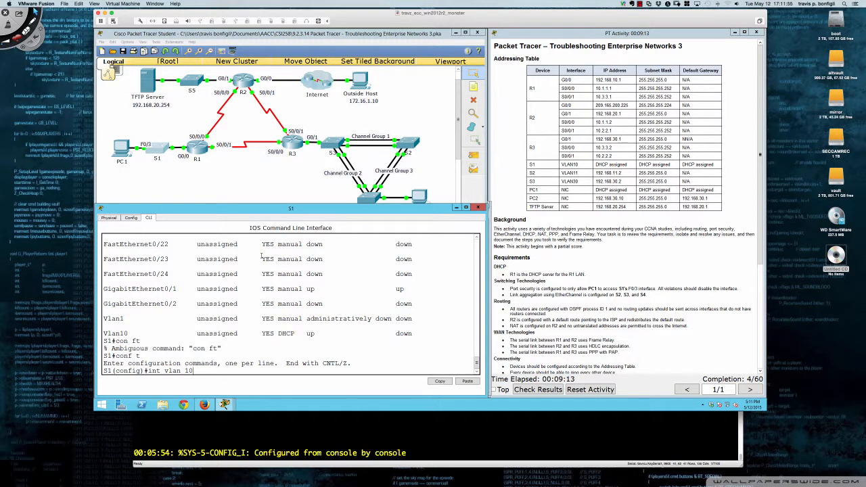
key(Return)
text(shut)
key(Return)
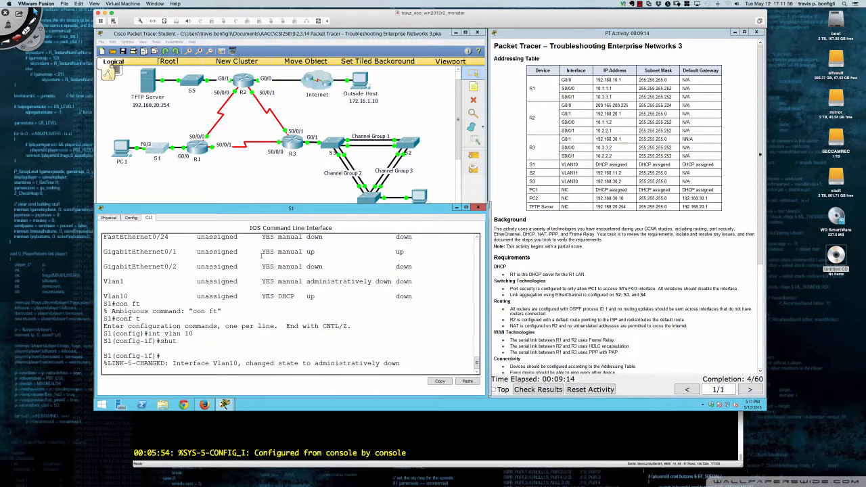
Re-enable S1's VLAN 10 interface with no shut
key(Return)
key(Return)
key(Return)
key(Return)
text(nfig-if)#n)
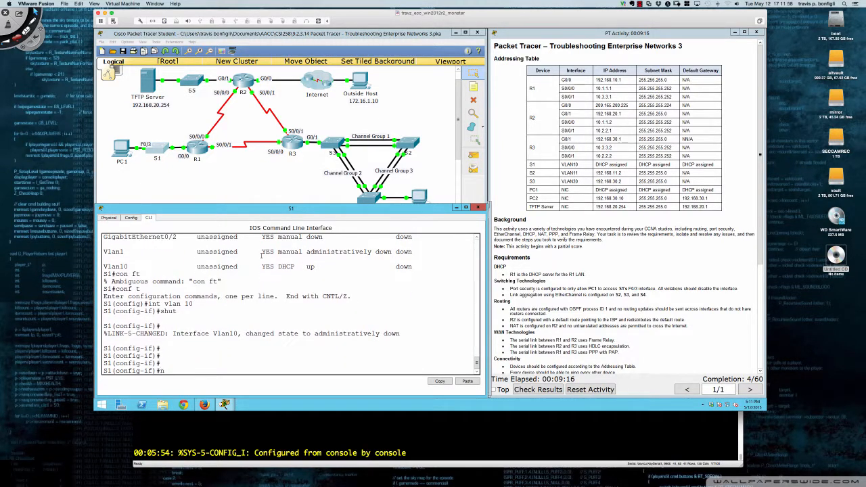
text(o shut)
key(Return)
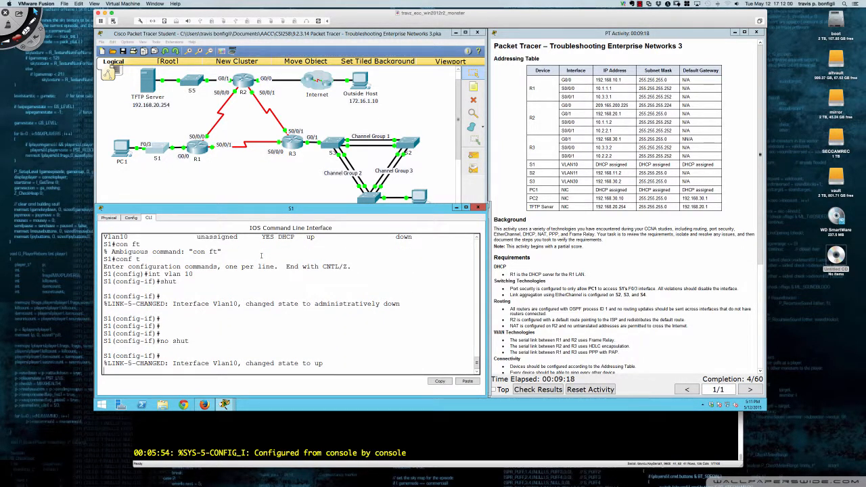
Run do sh ip int br on S1 and page through the interface summary to Vlan10
key(Return)
key(Return)
key(Return)
key(Return)
key(Return)
key(Return)
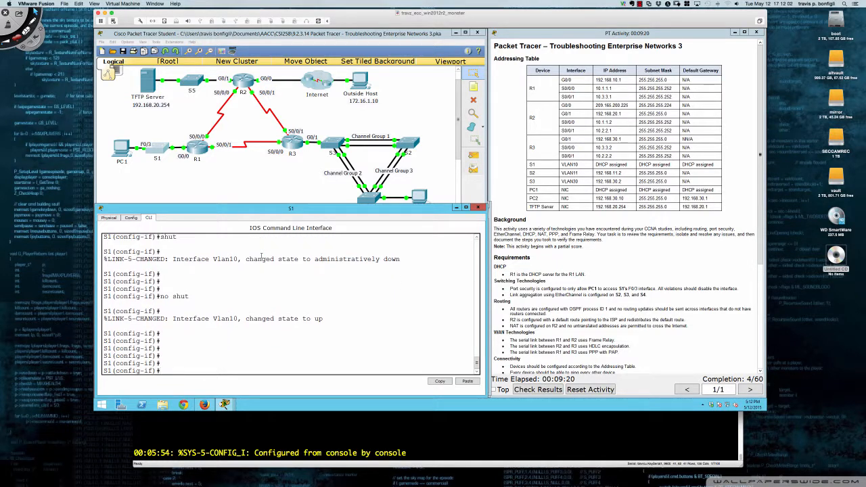
text(do sh ip int br)
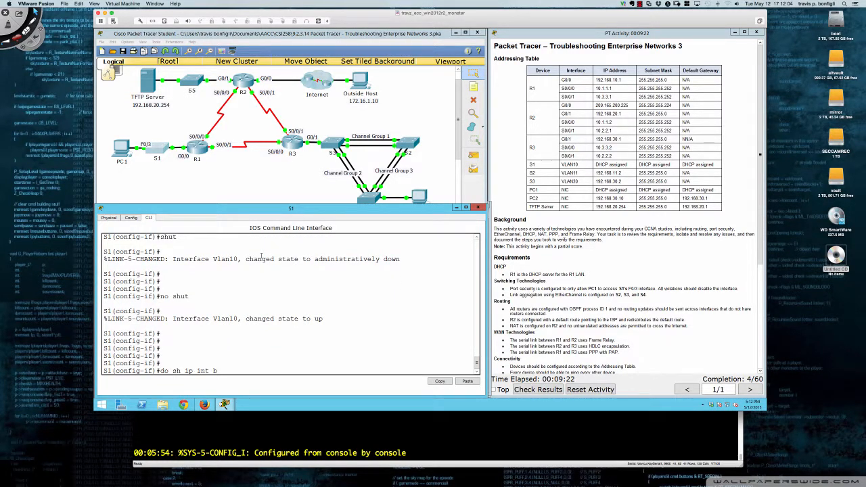
key(Return)
key(space)
key(space)
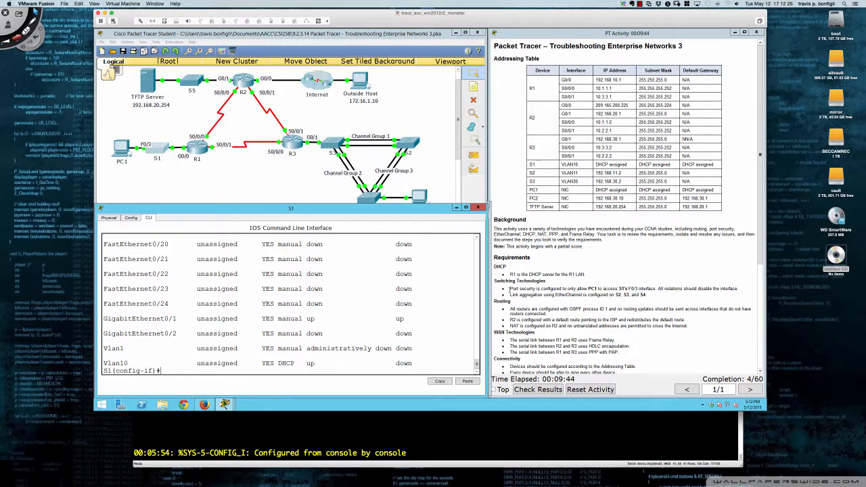
Read the port-security requirement for S1's F0/3 and compare the FastEthernet0/3 and FastEthernet0/4 entries in the interface summary
drag(509, 289, 657, 289)
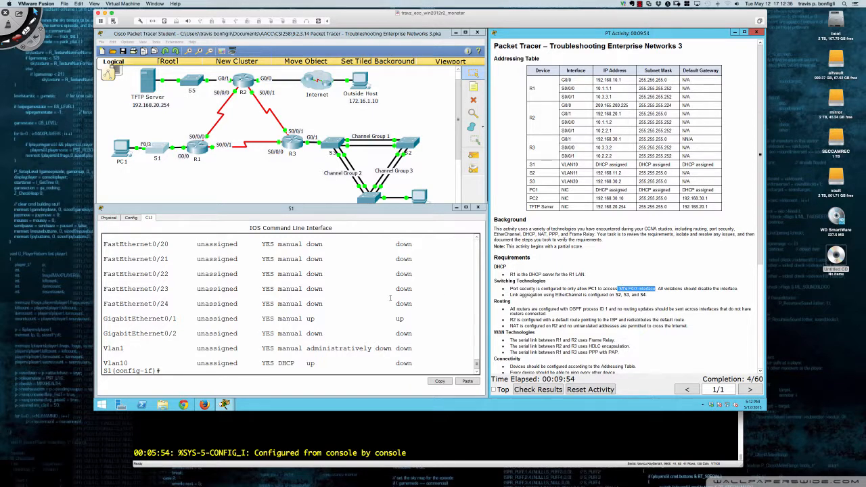
click(302, 306)
scroll(301, 306, up, 3)
scroll(301, 306, up, 5)
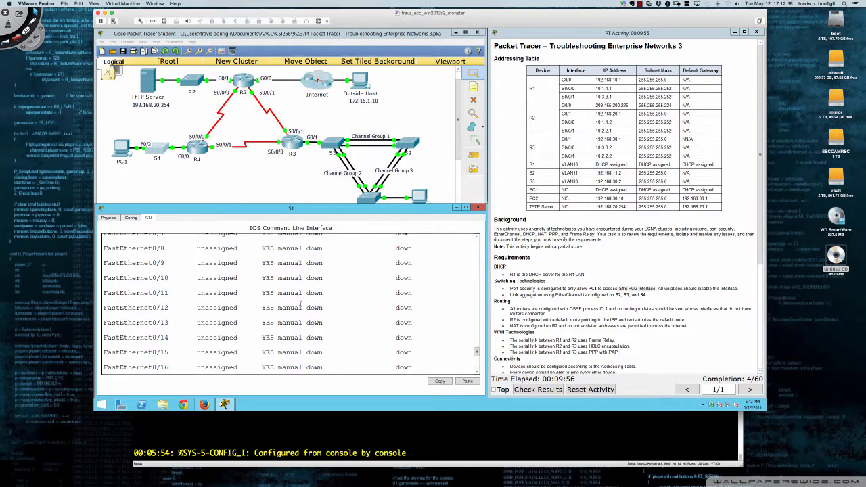
scroll(301, 306, down, 1)
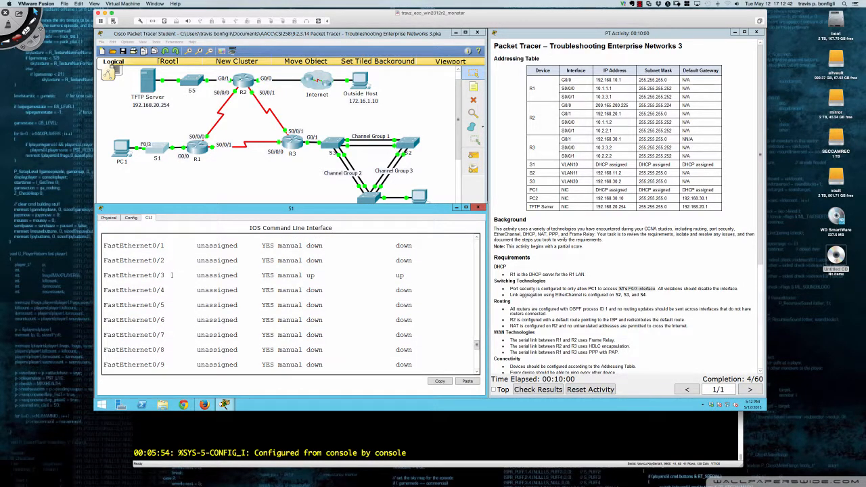
drag(104, 276, 403, 277)
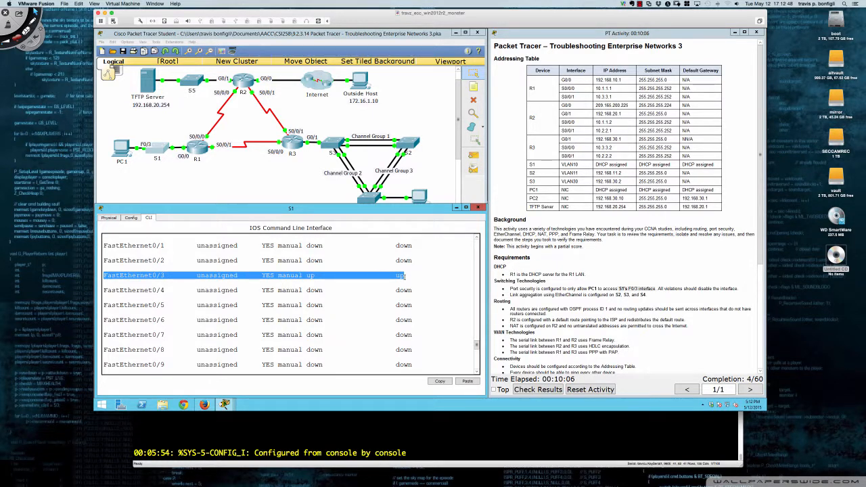
drag(111, 289, 415, 290)
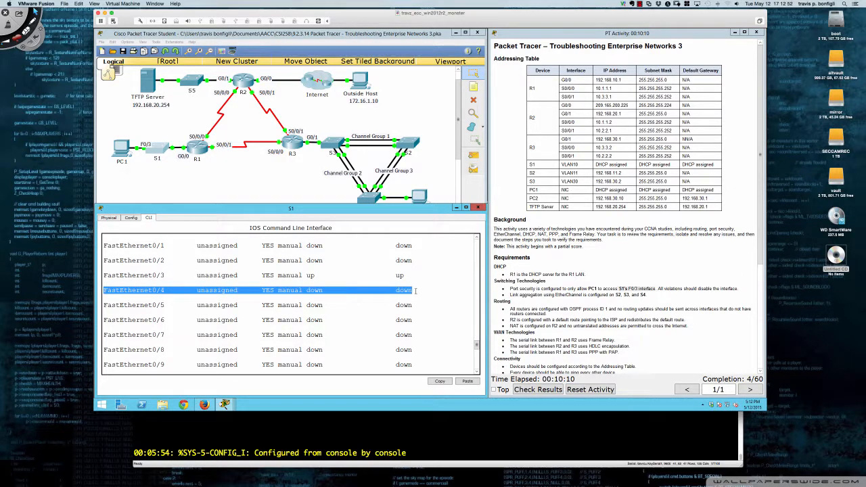
click(425, 290)
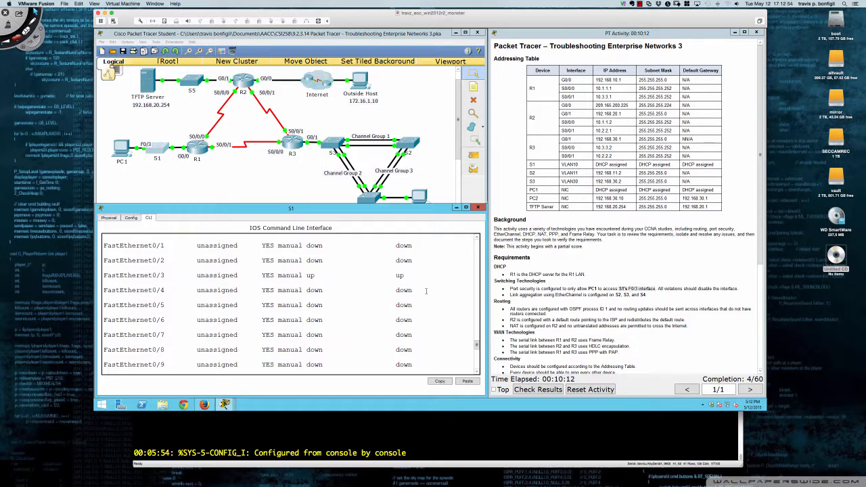
Run do sh run on S1, advance through the FastEthernet0/4 section to check its switchport settings, and exit the listing
key(Return)
key(Return)
key(Return)
text(do sh run)
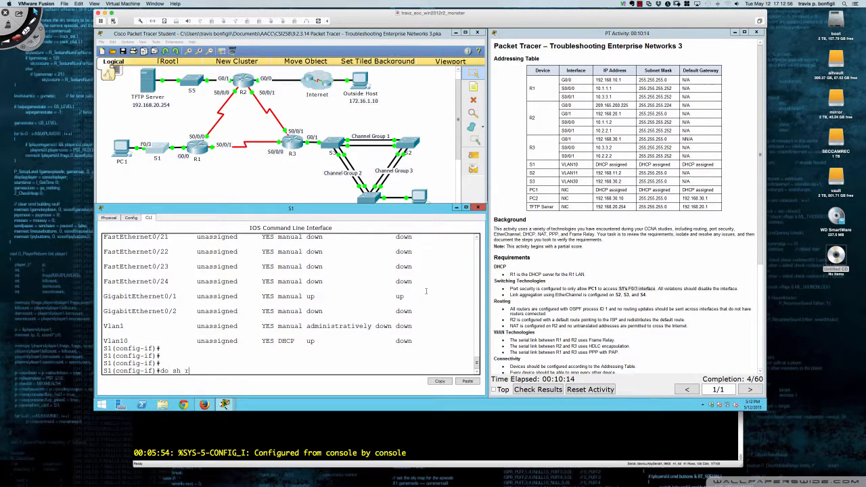
key(Return)
key(Return)
key(Return)
key(Return)
key(Return)
key(Return)
key(Return)
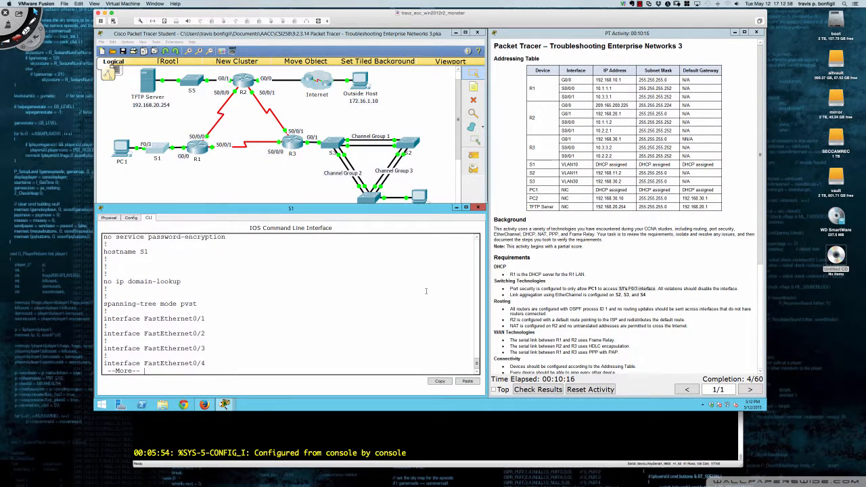
key(Return)
key(Return)
key(Return)
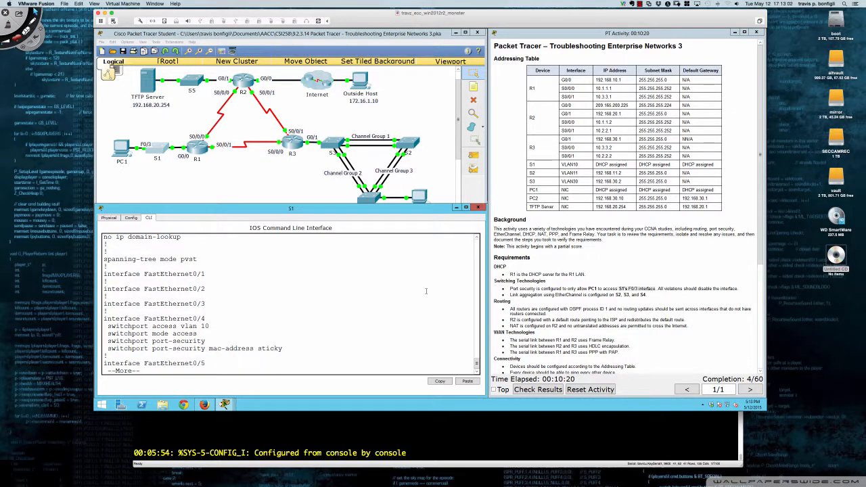
text(q)
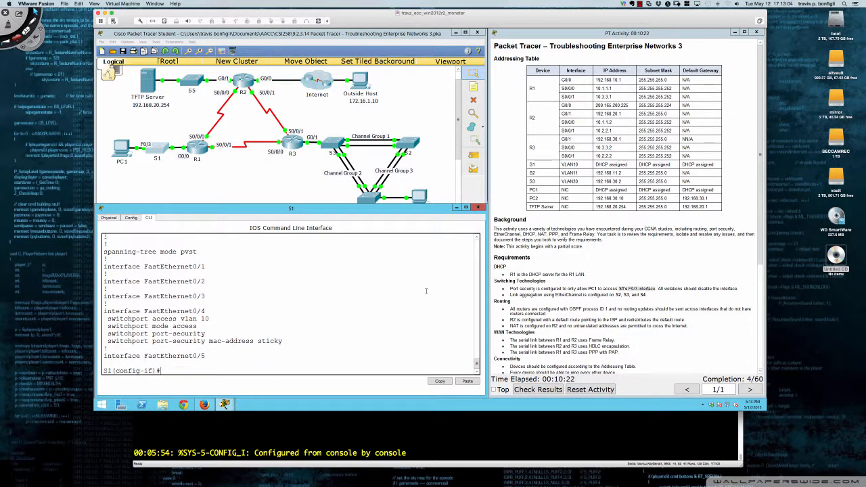
Shut down S1's FastEthernet0/3 interface and re-enable it with no shut, checking its link to PC1 in the topology
text(int fa0/3)
key(Return)
text(shut)
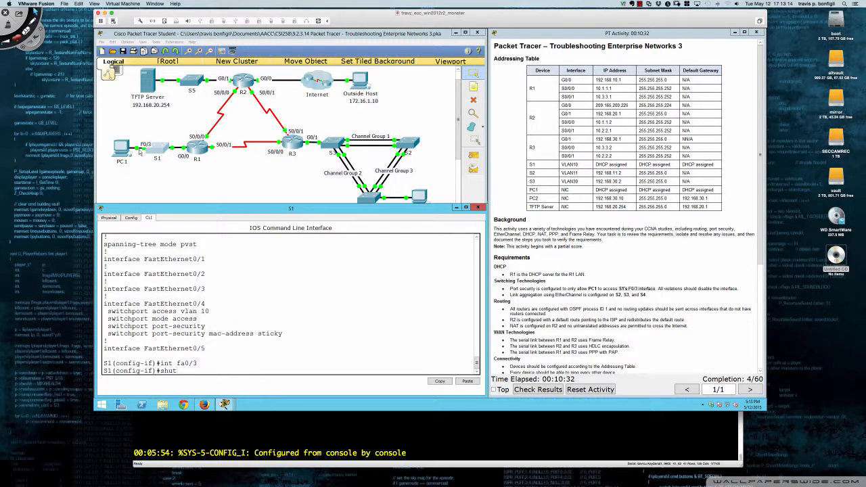
key(Return)
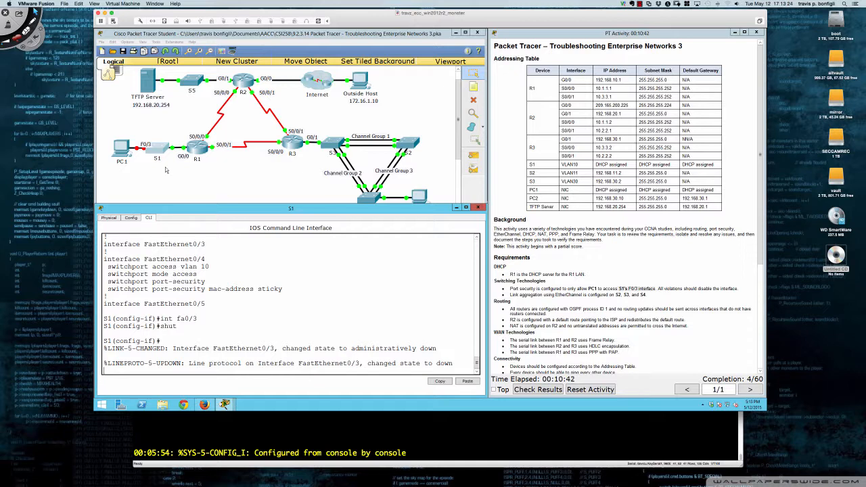
text(no shut)
key(Return)
scroll(150, 177, down, 3)
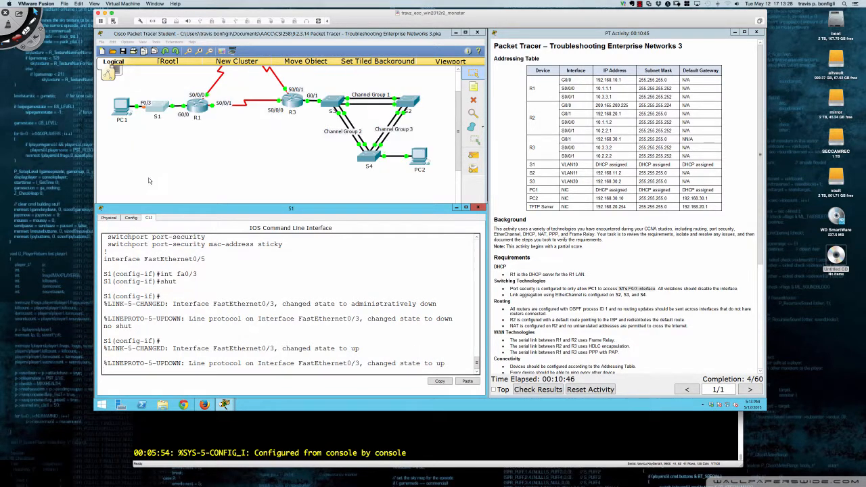
scroll(164, 232, up, 1)
scroll(168, 187, up, 3)
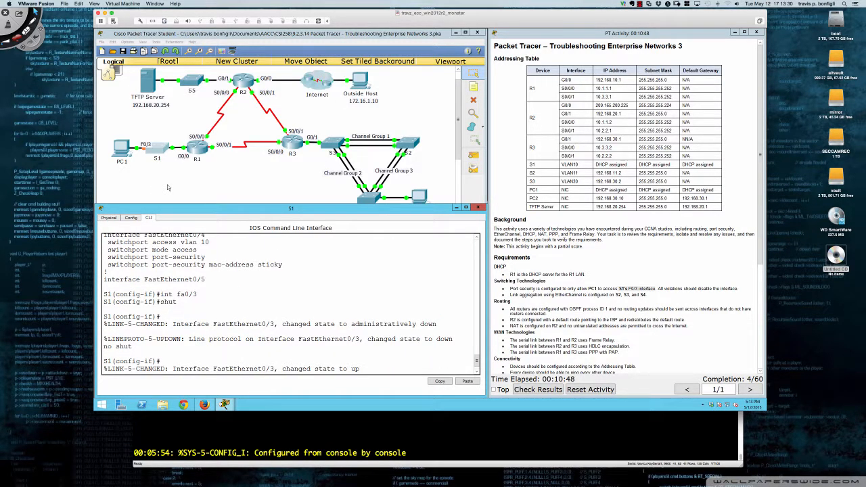
scroll(188, 272, up, 3)
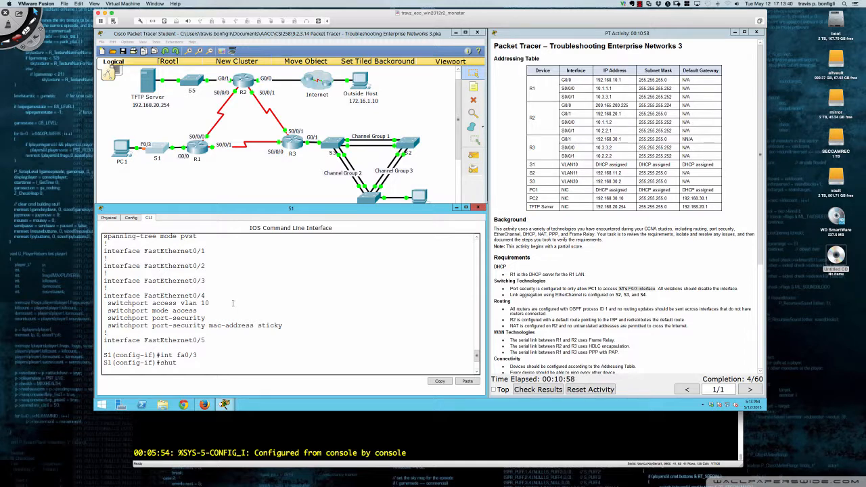
Display S1's VLAN summary with do sh vlan bri and check which ports belong to VLAN 10
key(Return)
text(no shut)
key(Return)
text(do s)
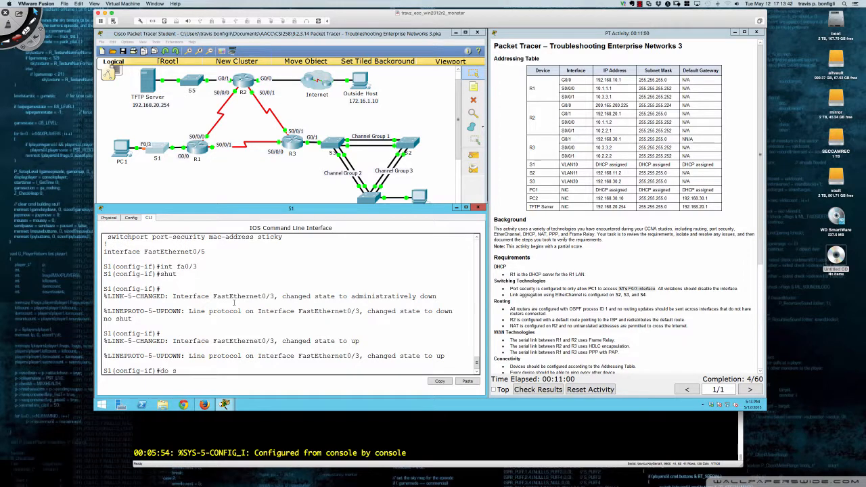
text(h vlan bri)
key(Return)
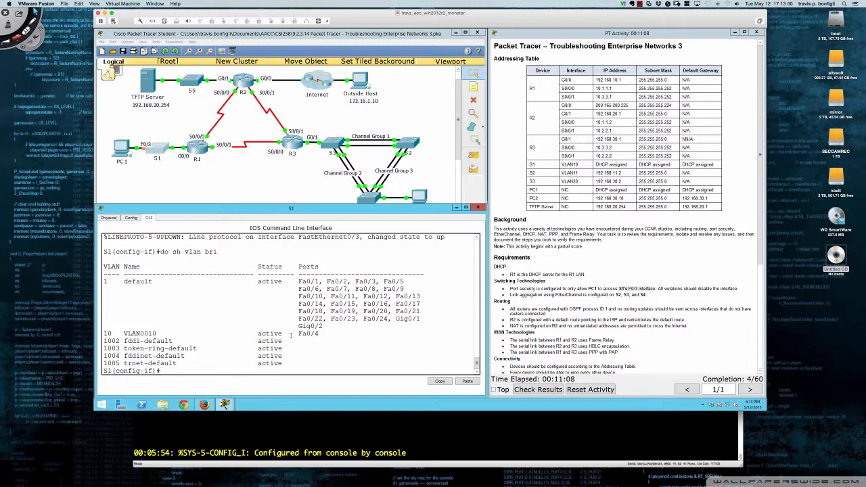
drag(318, 333, 104, 334)
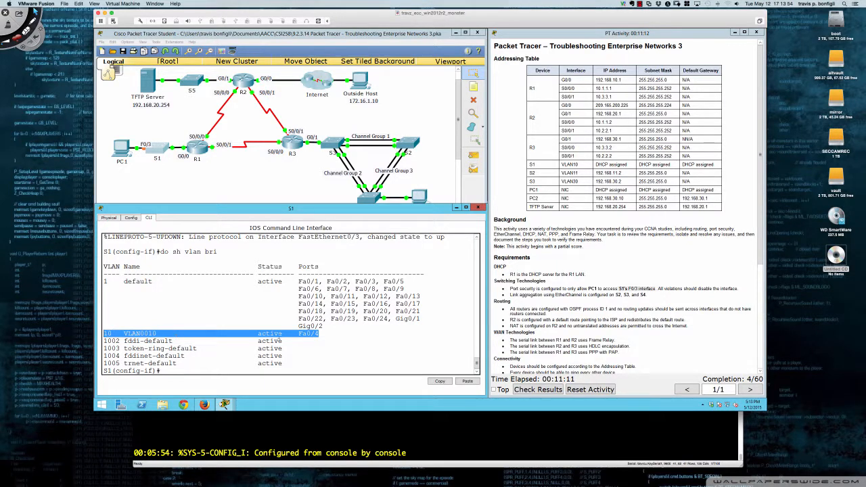
click(332, 333)
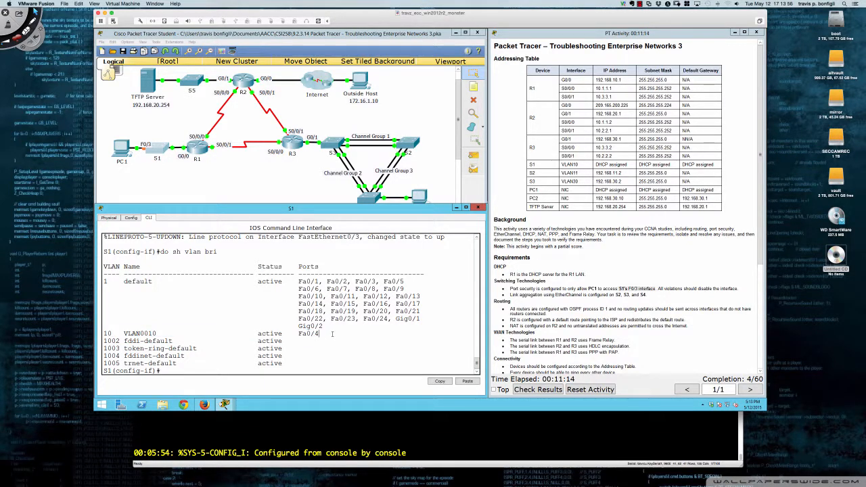
drag(332, 334, 298, 334)
key(Return)
key(Return)
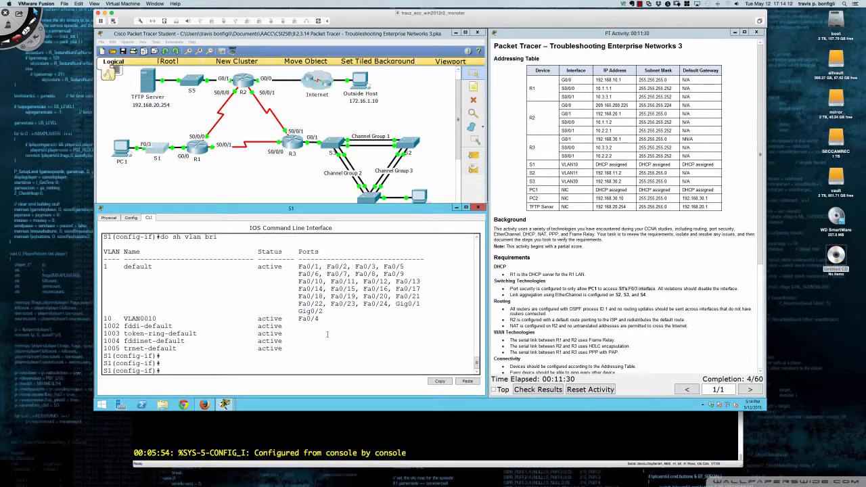
Display S1's interface summary again and compare the status of FastEthernet0/4 with that of Vlan10
text(do sh ip int bri)
key(Return)
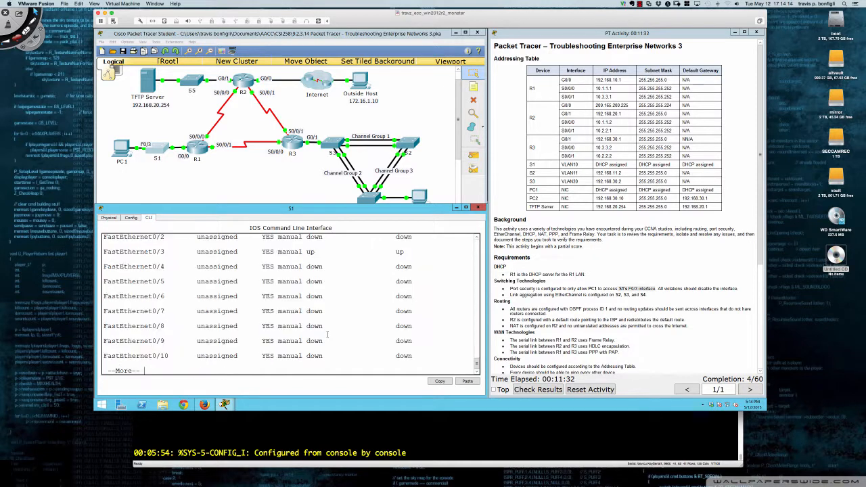
key(space)
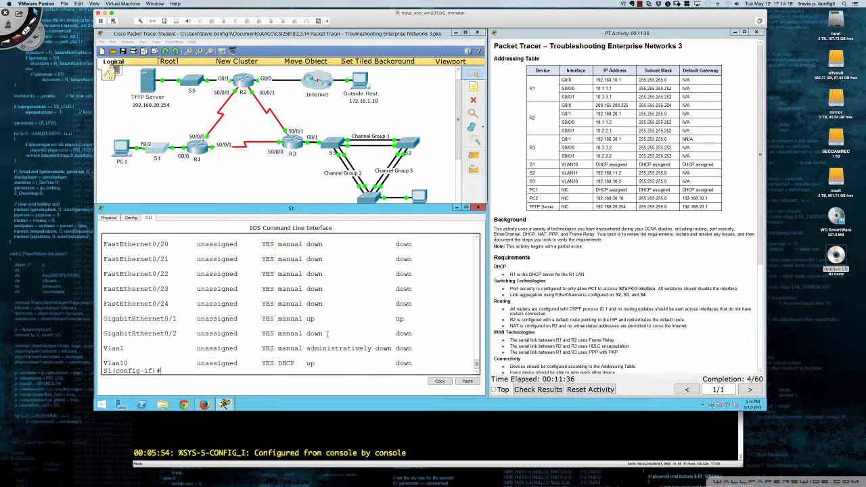
scroll(329, 328, up, 10)
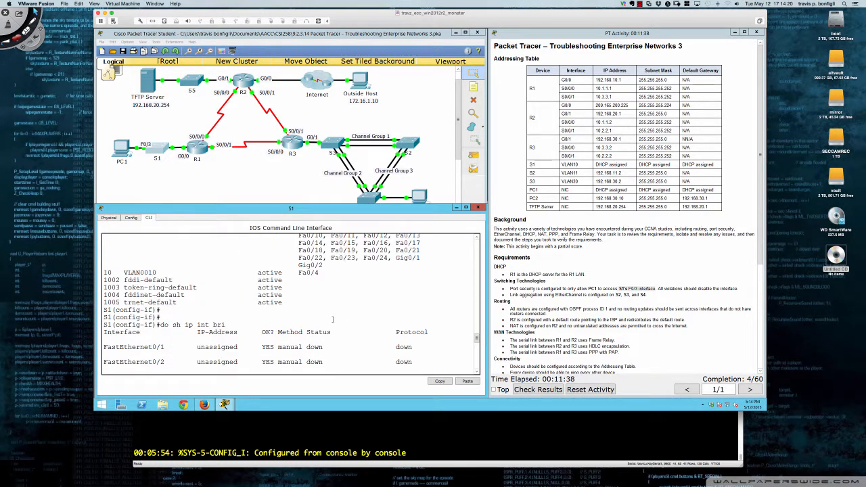
scroll(333, 319, down, 10)
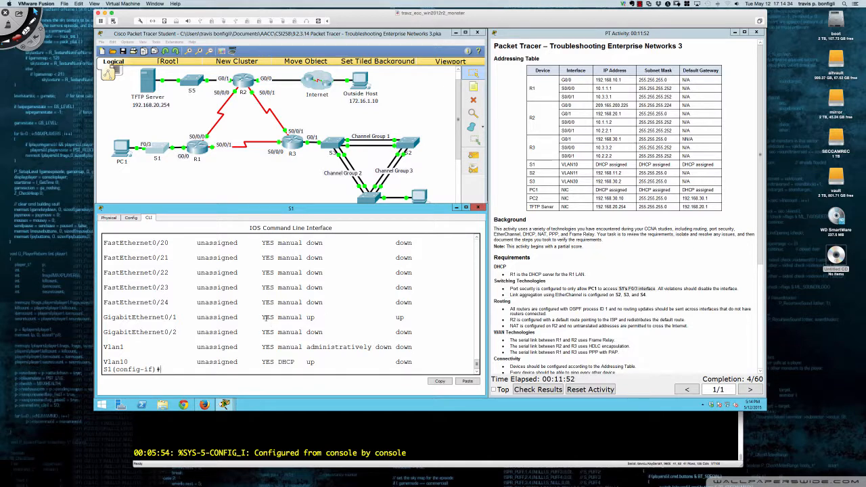
scroll(268, 317, up, 6)
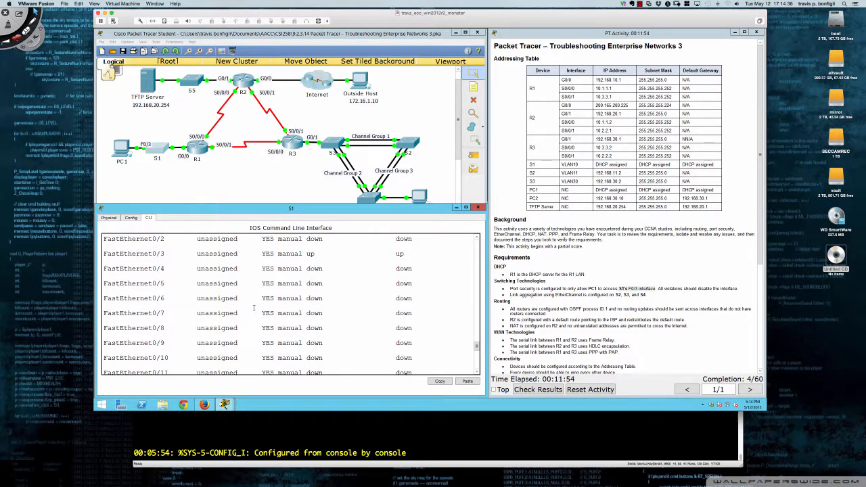
drag(103, 268, 414, 268)
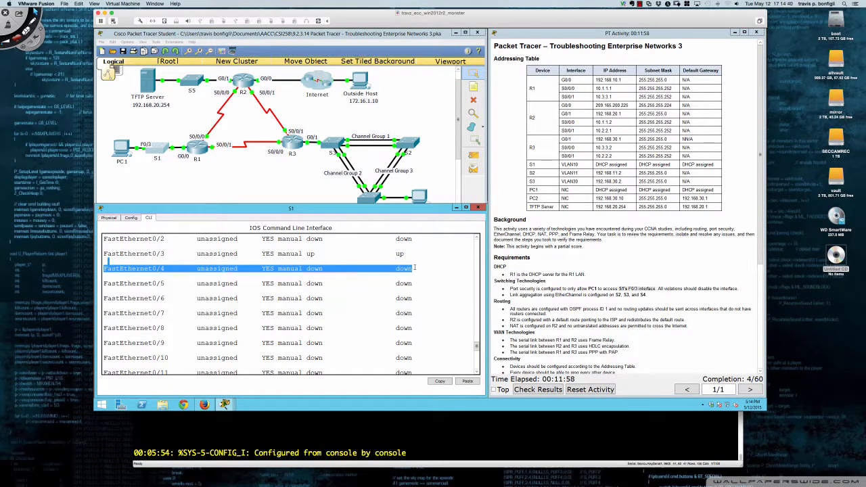
click(415, 268)
scroll(415, 271, down, 6)
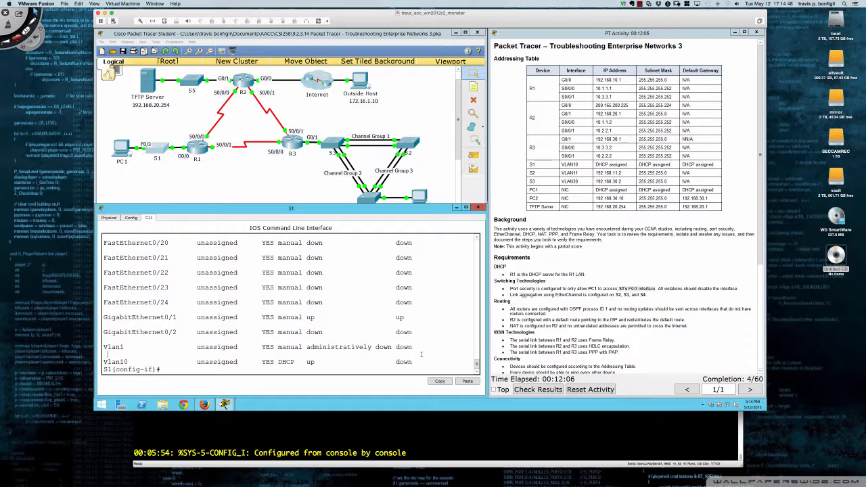
Review S1's running configuration again up to the VLAN and port-security lines under FastEthernet0/4, and quit the listing
key(Return)
key(Return)
text(do sh run)
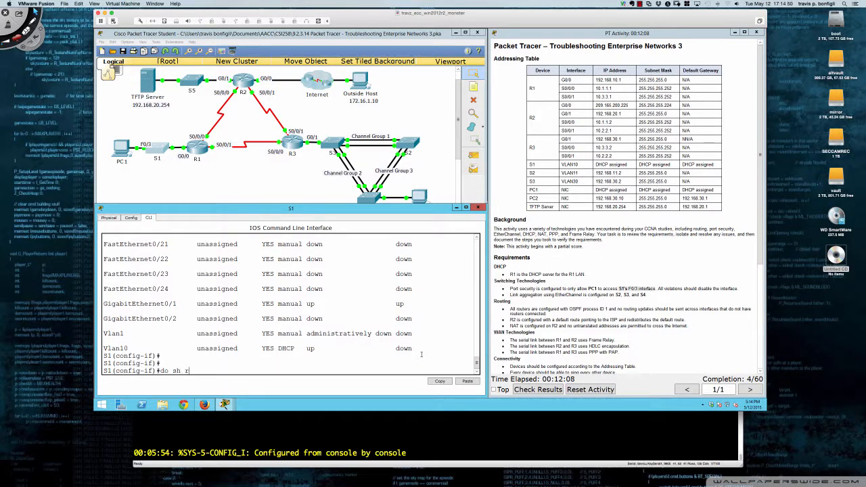
key(Return)
key(Return)
key(Return)
key(Return)
key(Return)
key(Return)
key(Return)
key(Return)
key(Return)
key(Return)
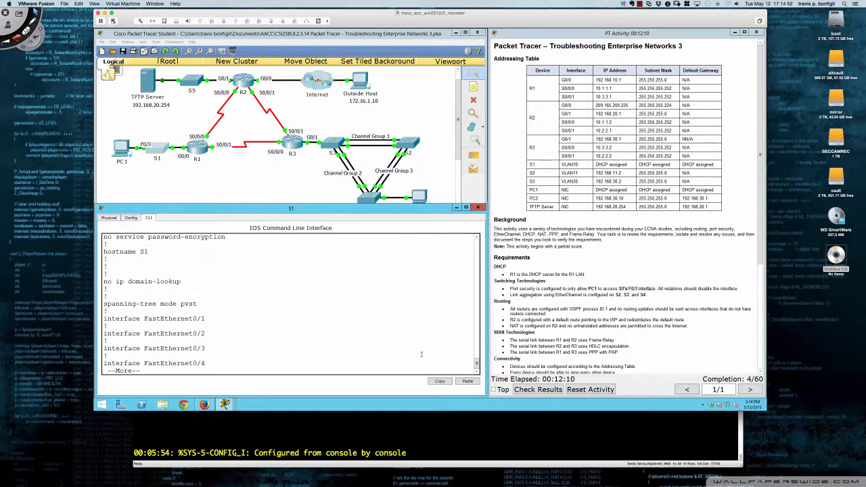
key(q)
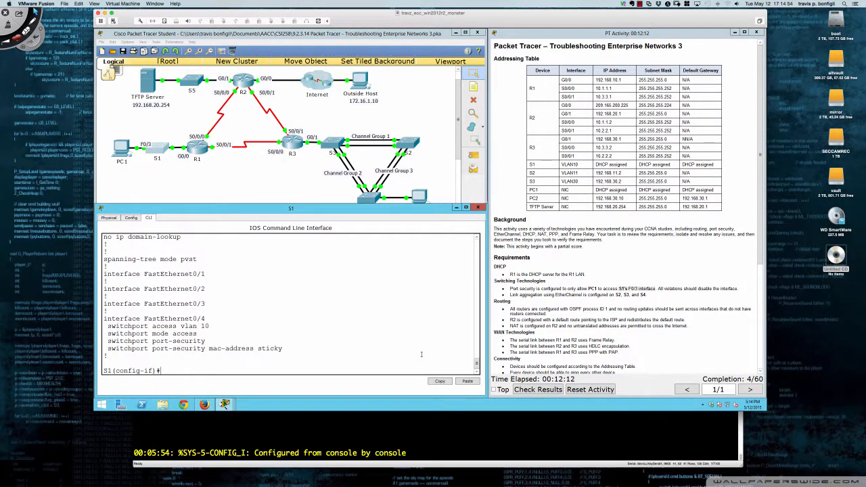
Try to display FastEthernet0/3's switchport details from its interface configuration mode with do sh switchpor fa0/3
text(int fa0/3)
key(Return)
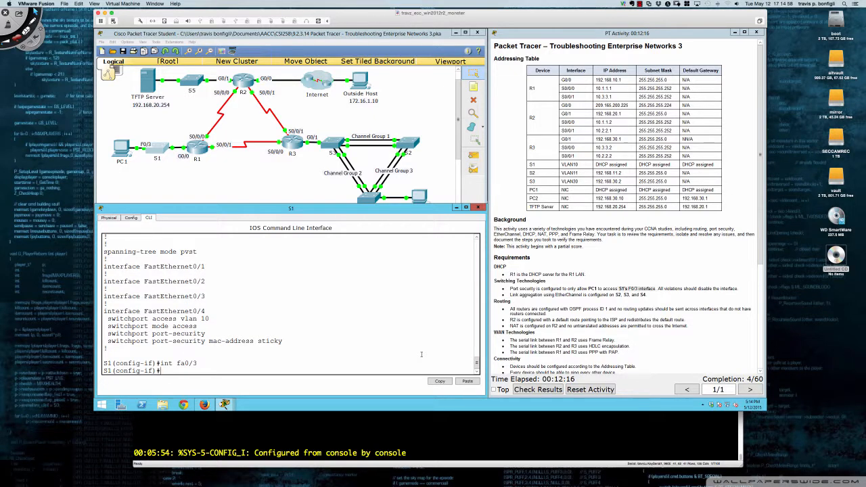
key(BackSpace)
text(do sh swi)
key(Tab)
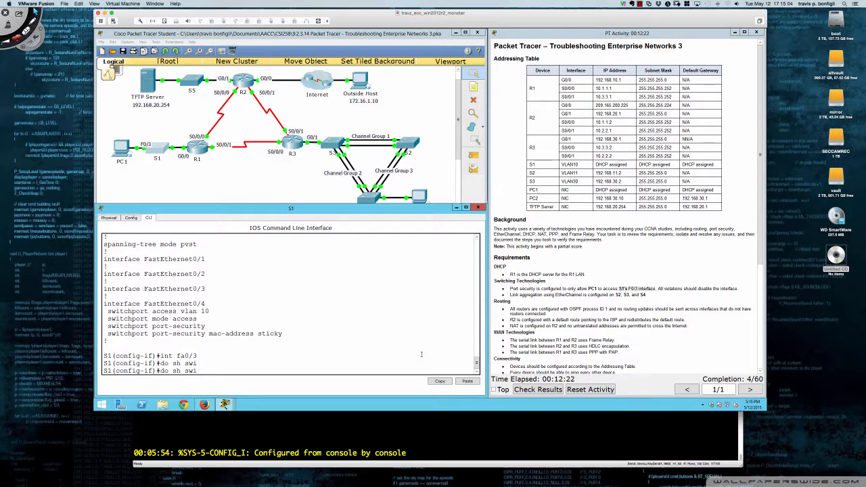
key(BackSpace)
key(BackSpace)
key(BackSpace)
text(switchpor fa0/3)
key(Return)
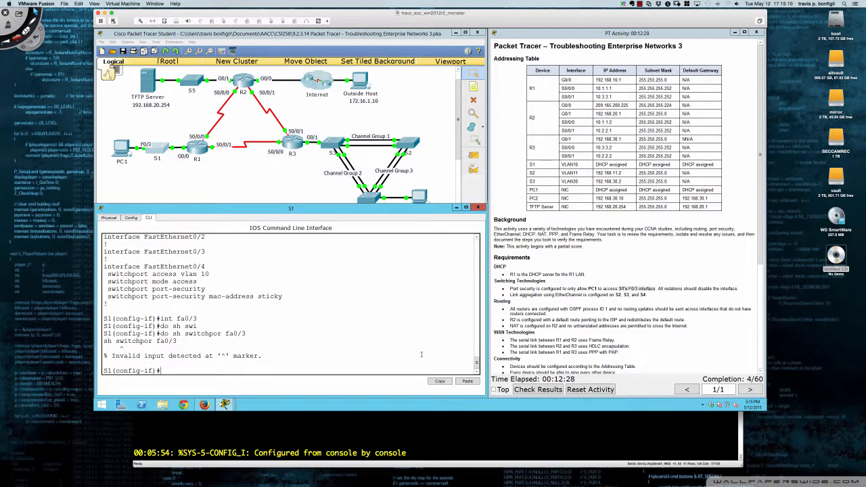
Leave configuration mode on S1 and display FastEthernet0/3's details with show int fa0/3 switchport
text(end)
key(Return)
key(Return)
key(Return)
key(Return)
key(Return)
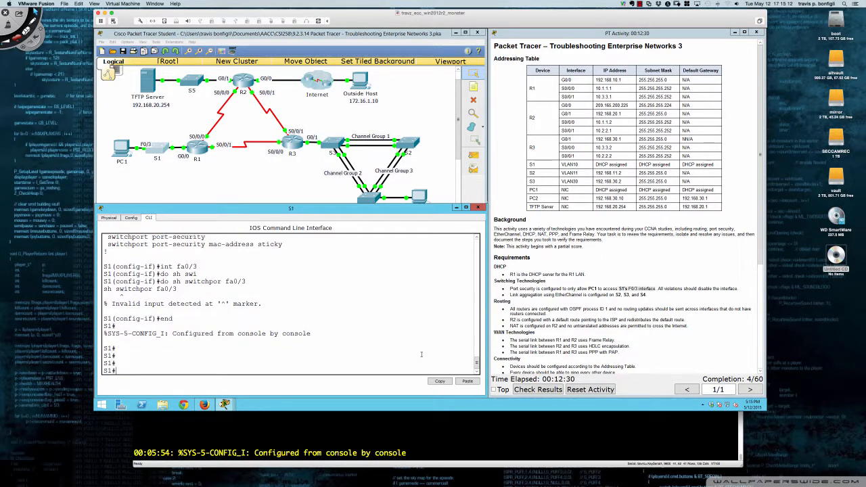
text(show int fa0/3 s)
key(Return)
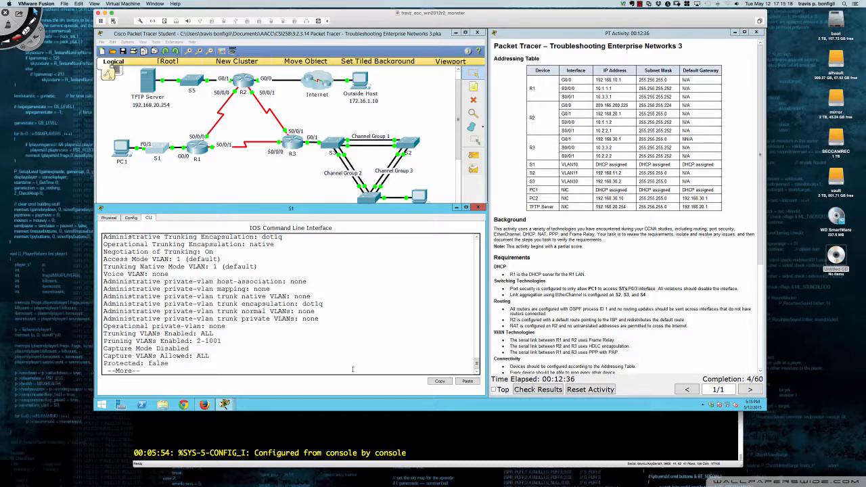
Compare the administrative and operational modes in the Fa0/3 switchport listing, and finish the listing
scroll(215, 317, up, 4)
scroll(215, 317, up, 1)
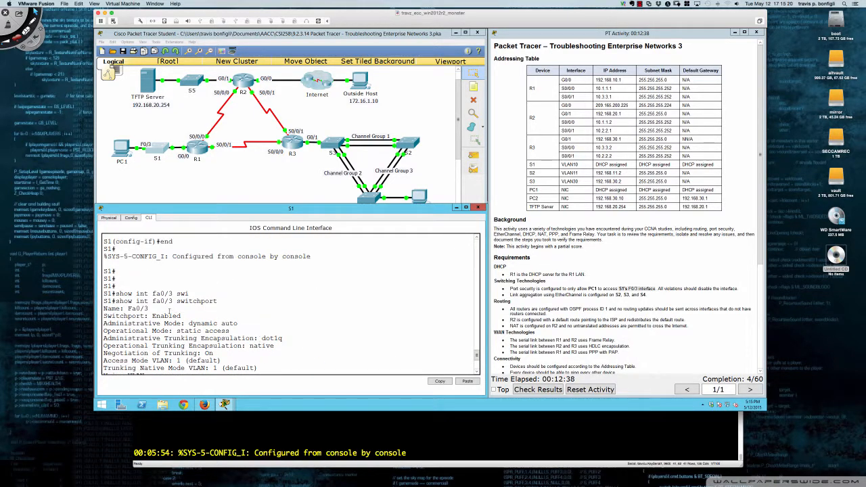
scroll(170, 312, down, 1)
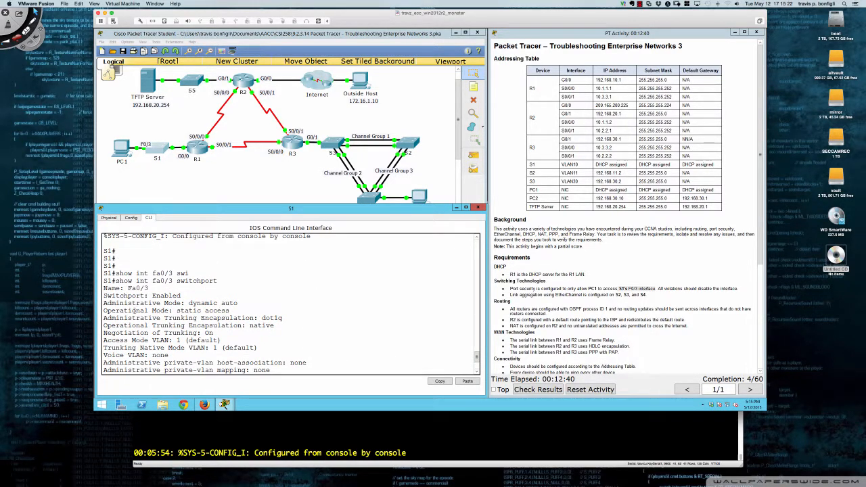
mouse_move(104, 310)
mouse_down()
mouse_move(242, 308)
mouse_move(103, 303)
mouse_up()
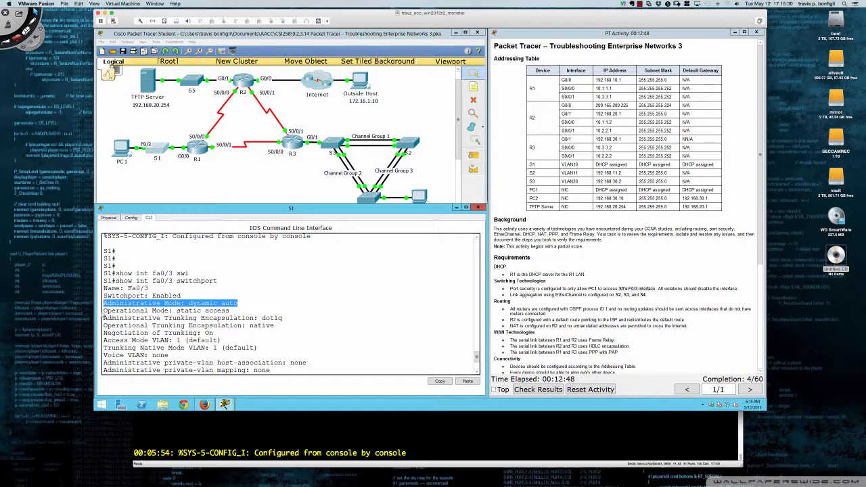
drag(104, 310, 230, 311)
click(352, 327)
scroll(352, 327, down, 4)
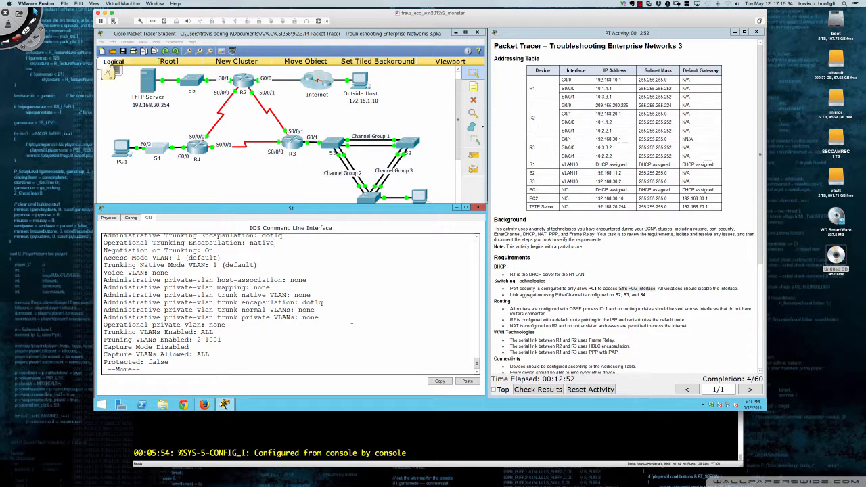
key(space)
Display S1's running configuration with sh run and compare the FastEthernet0/3 and FastEthernet0/4 sections
text(sh run)
key(Return)
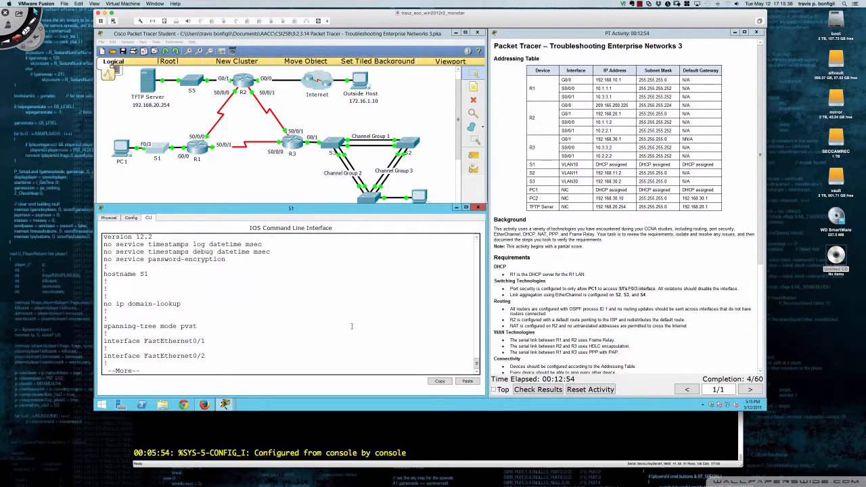
key(space)
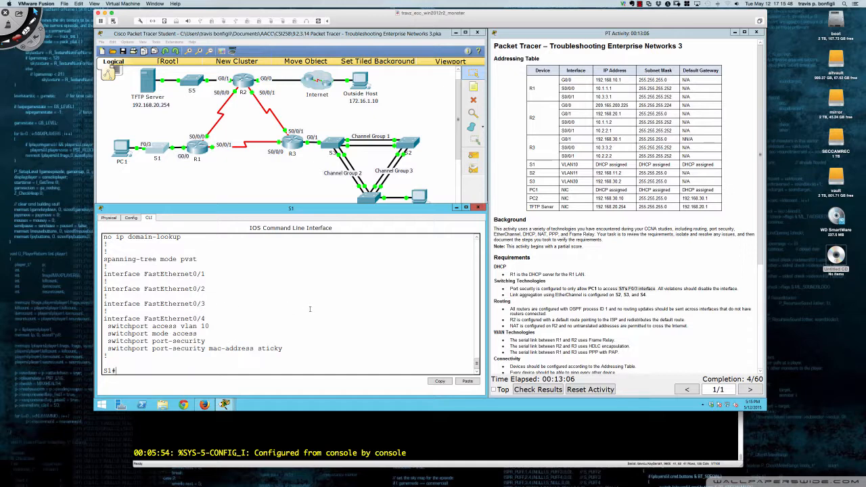
Enter configuration mode for S1's FastEthernet0/3 interface and set it to switchport mode access
text(swi)
key(ctrl+c)
text(c)
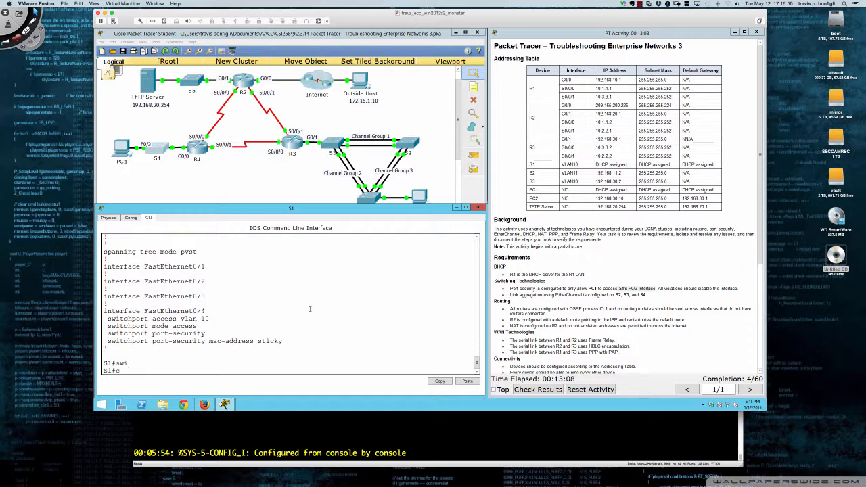
text(onf t)
key(Return)
text(int)
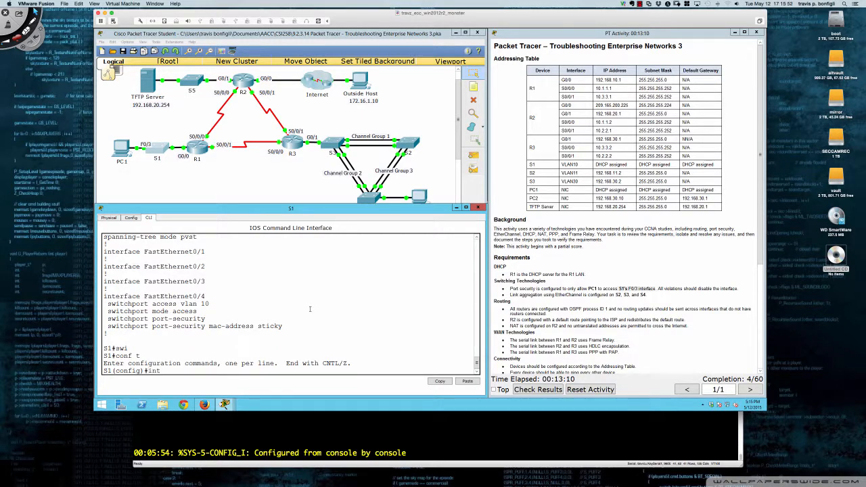
text( fa0/3)
key(Return)
text(s)
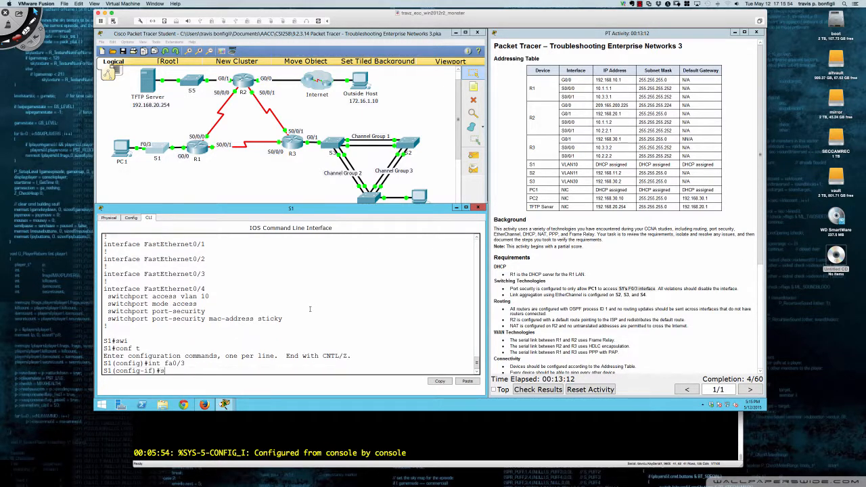
text(wi)
key(Tab)
text(mode acce)
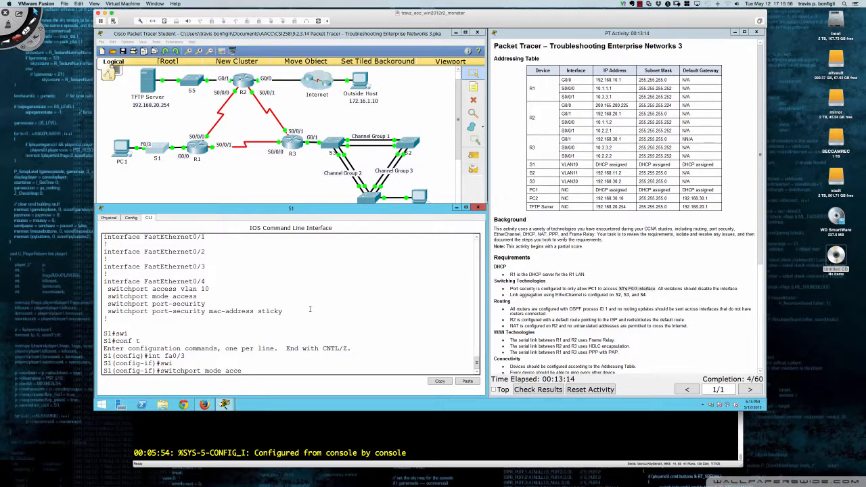
text(ss)
key(Return)
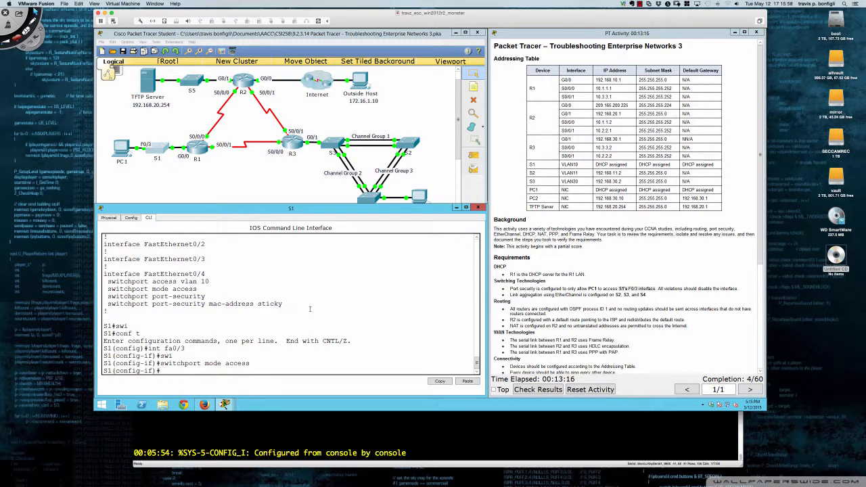
Check FastEthernet0/3's section in S1's running configuration for the access mode line, and quit the listing
text(do sh run)
key(Return)
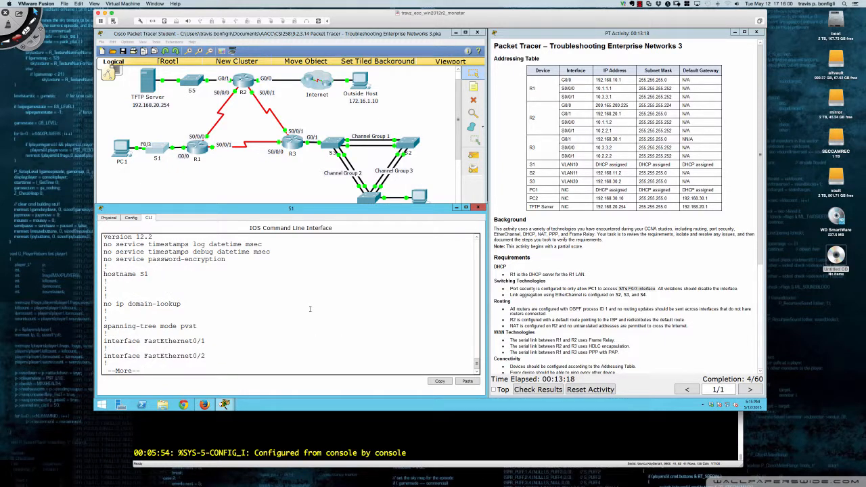
key(Return)
key(Return)
key(Return)
key(Return)
text(q)
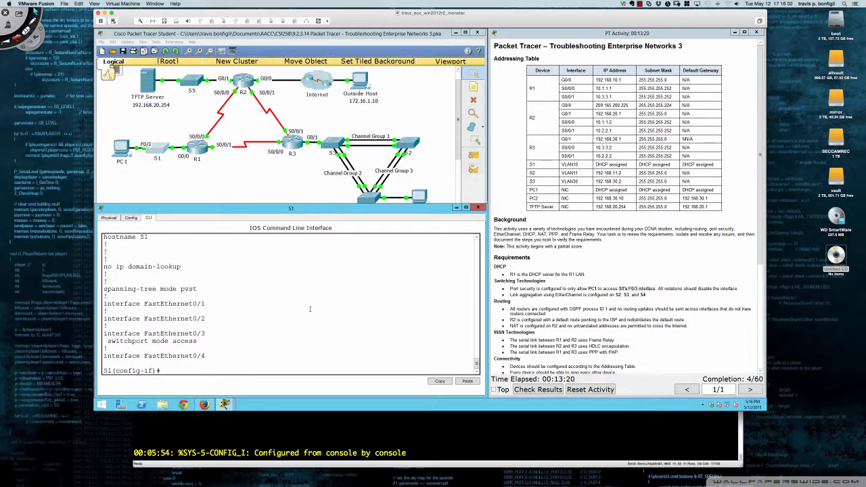
Display FastEthernet0/3's switchport details with do sh int fa0/3 switchport and check its operational and administrative modes
text(do sh int fa0/3 swiwt)
key(BackSpace)
key(BackSpace)
text(tchport)
key(Return)
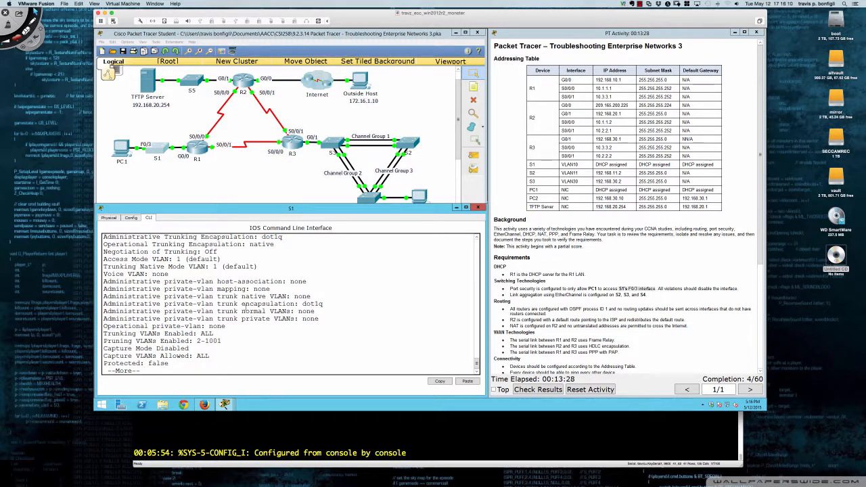
scroll(244, 309, up, 3)
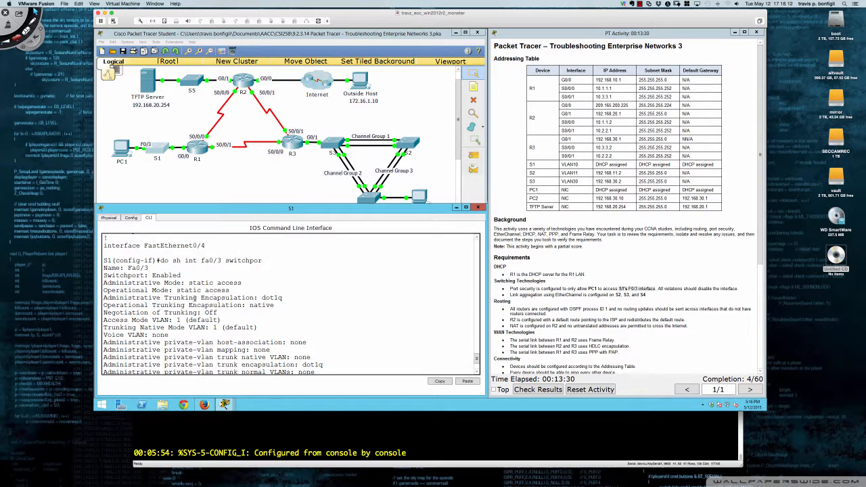
drag(230, 291, 103, 291)
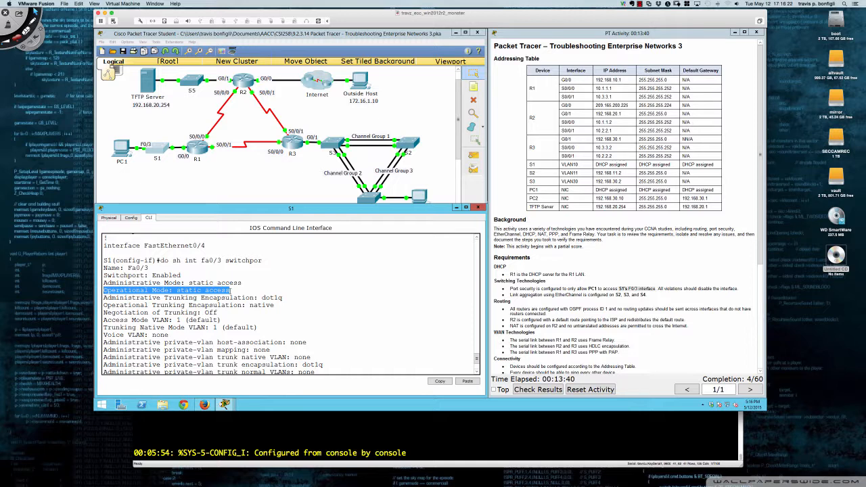
click(231, 290)
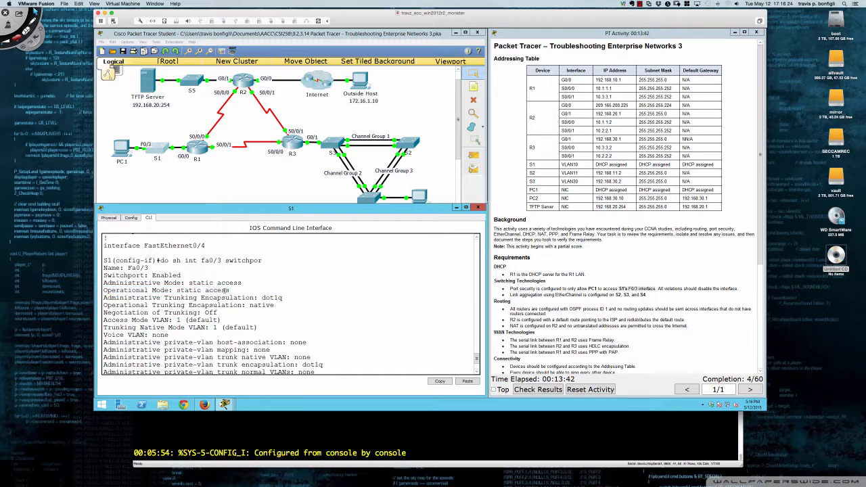
drag(228, 289, 177, 290)
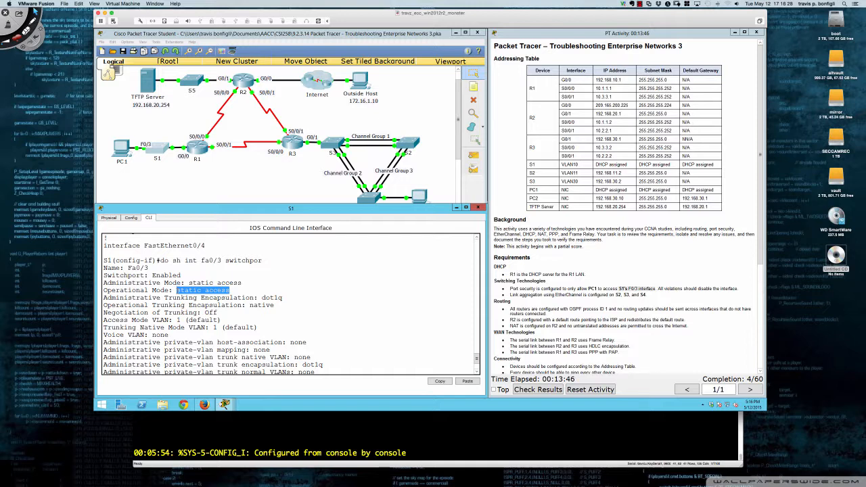
click(316, 338)
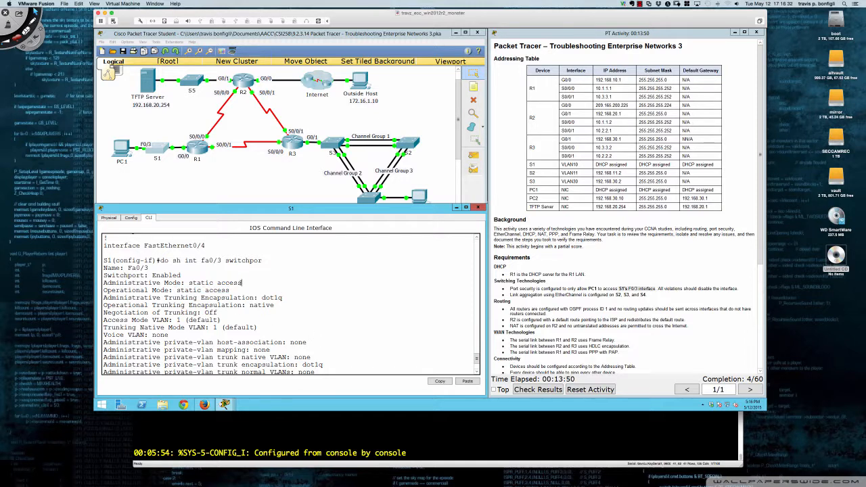
drag(242, 283, 190, 283)
scroll(338, 332, down, 3)
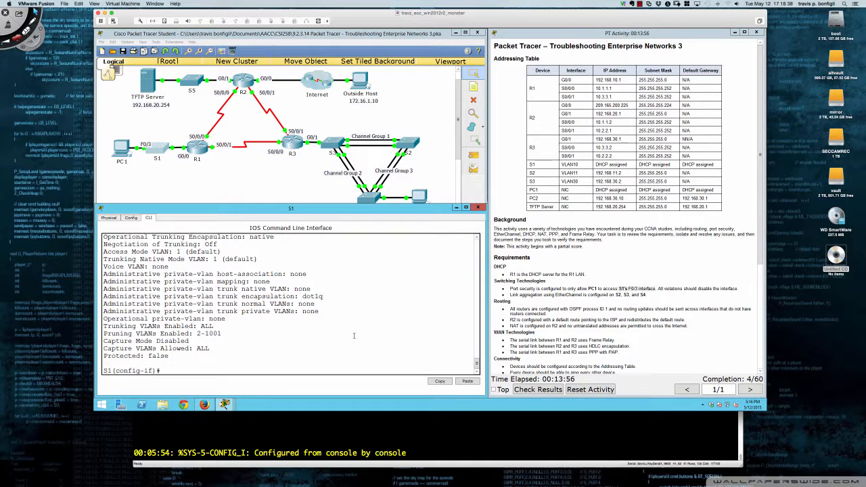
Assign S1's FastEthernet0/3 to VLAN 10 with switchport access vlan 10
scroll(354, 336, down, 1)
text(swi)
key(Tab)
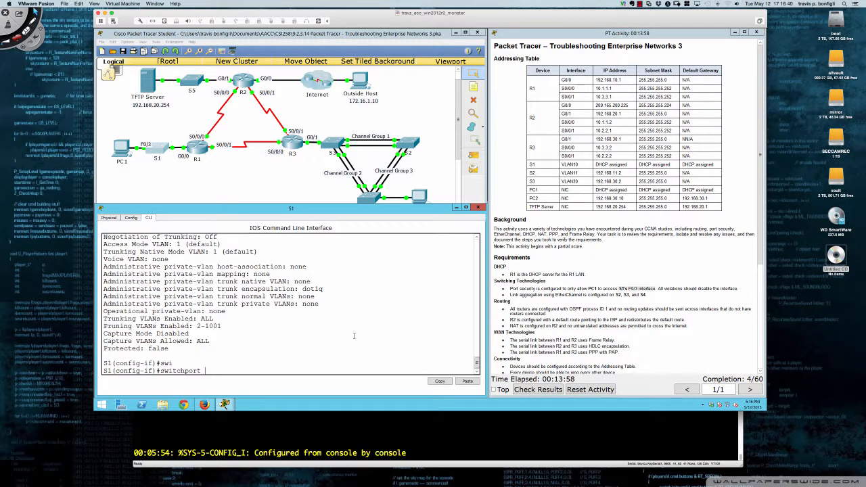
text(acc)
key(Tab)
text(vlan 10)
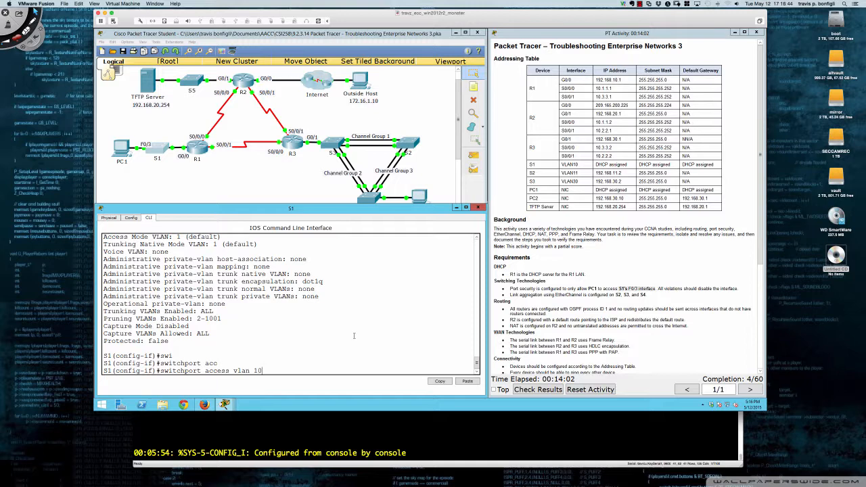
key(Return)
key(Return)
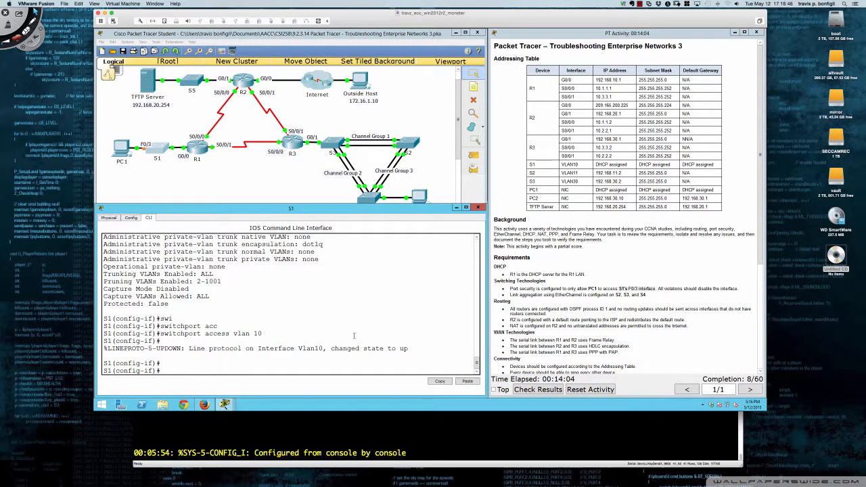
Check the Vlan10 line-protocol message, and display S1's VLAN and interface summaries with do sh vlan bri and do sh ip int bri
drag(201, 348, 410, 346)
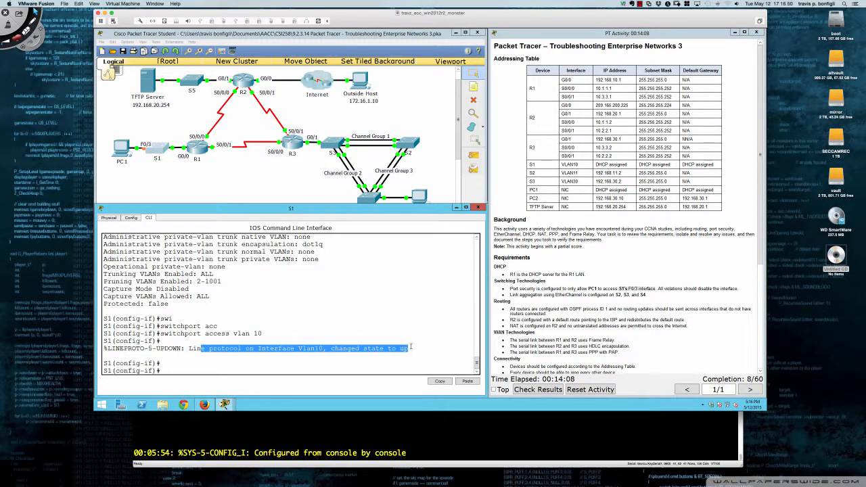
click(413, 349)
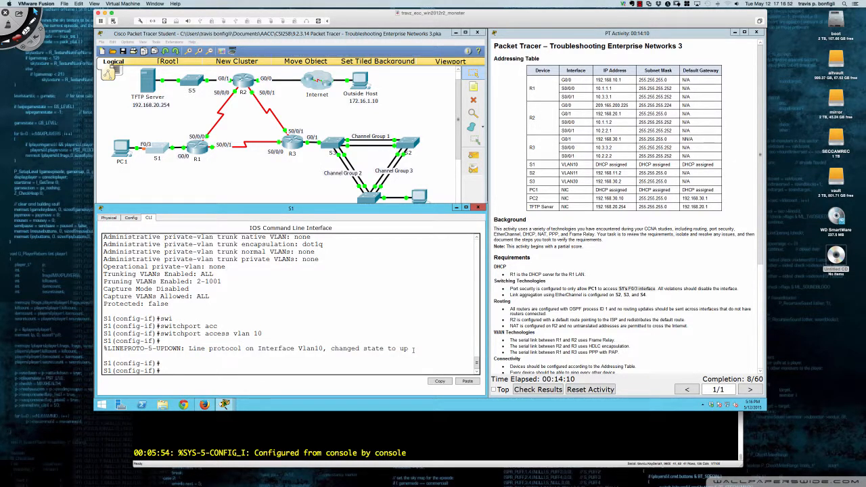
text(do sh vlan bri)
key(Return)
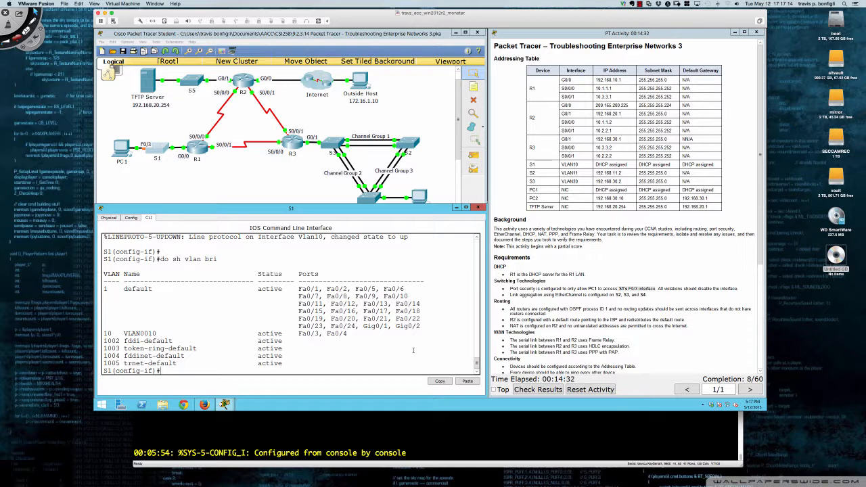
text(do sh ip int bri)
key(Return)
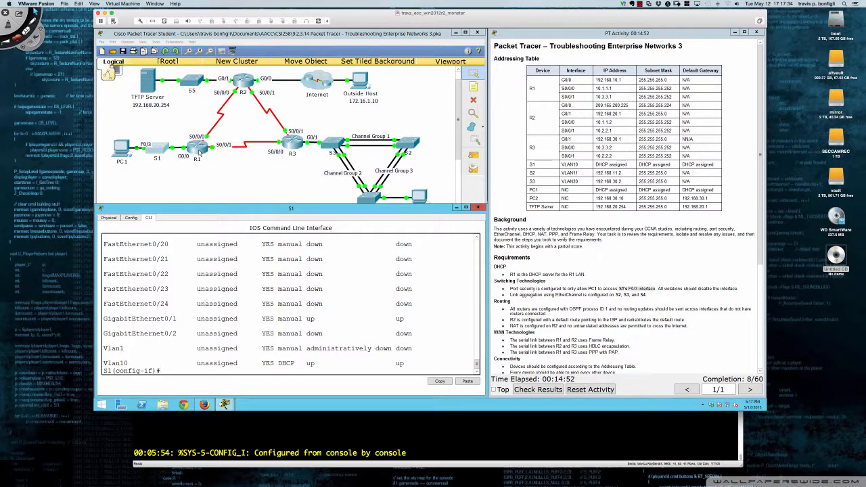
Open R1's console to review its DHCP bindings, and return to S1's console at the interface configuration prompt
click(199, 153)
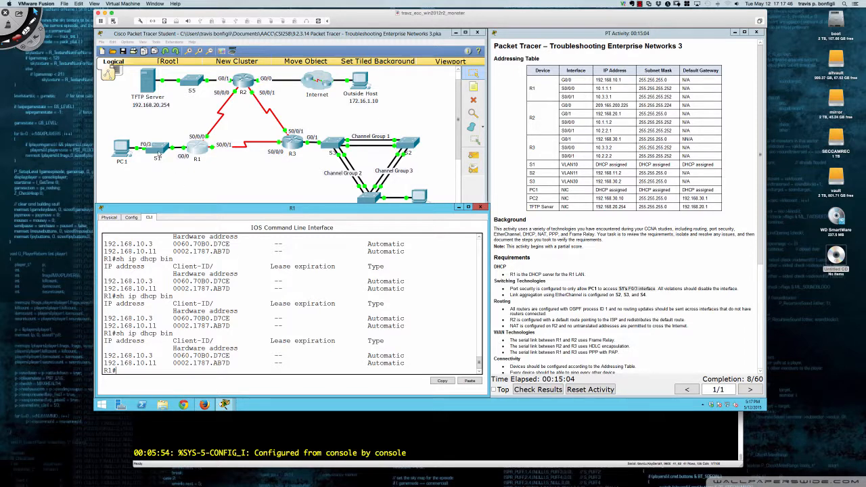
click(159, 150)
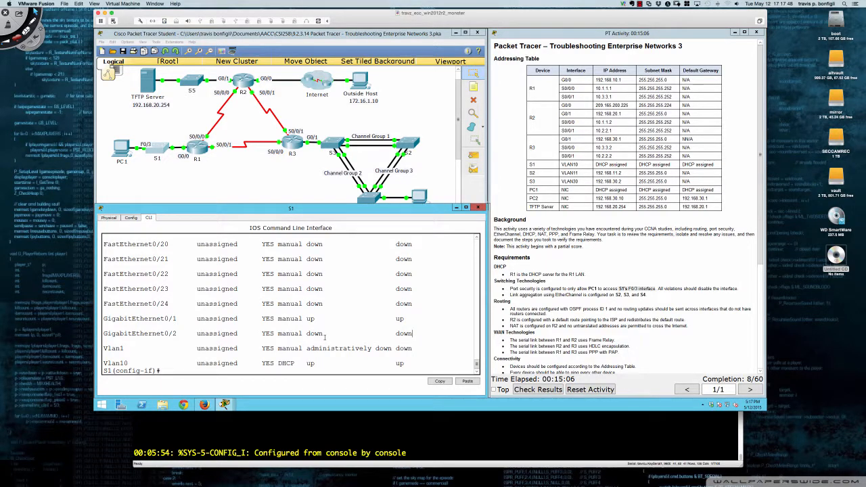
key(Return)
key(Return)
key(Return)
key(Return)
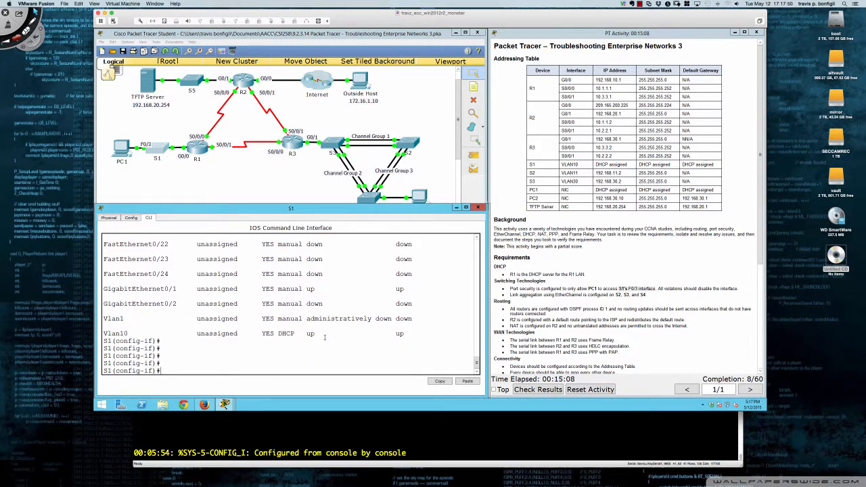
Display S1's running configuration with do sh run and review the switchport lines under FastEthernet0/3 and FastEthernet0/4
text(do sh run)
key(Return)
key(Return)
key(Return)
key(Return)
key(Return)
key(Return)
key(Return)
key(Return)
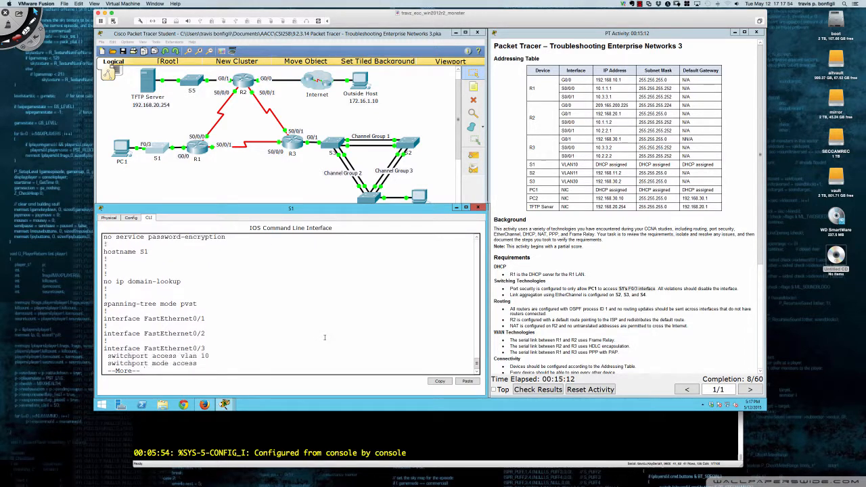
key(q)
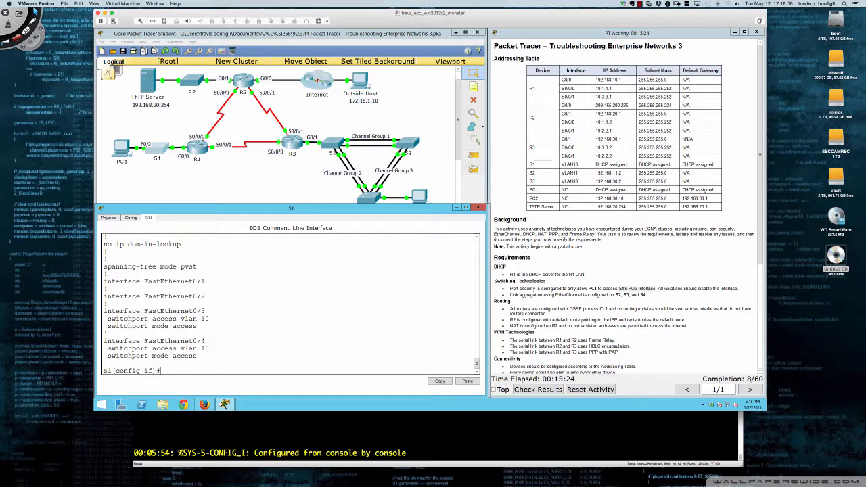
Enable port security on S1's FastEthernet0/3 with switchport port-security
text(swi)
key(Tab)
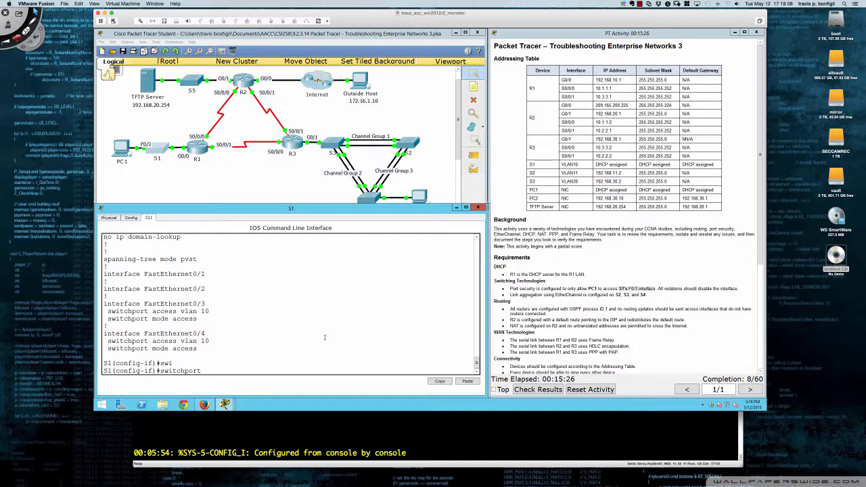
text(por)
key(Tab)
key(Return)
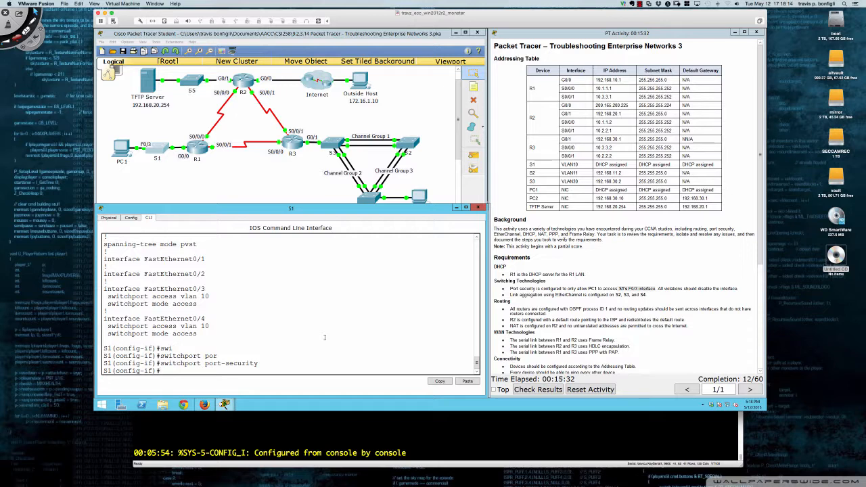
key(Return)
key(Return)
Enable sticky MAC learning on FastEthernet0/3 with switchport port-security mac-address sticky, consulting the earlier FastEthernet0/4 configuration in the console history
text(swi)
key(Tab)
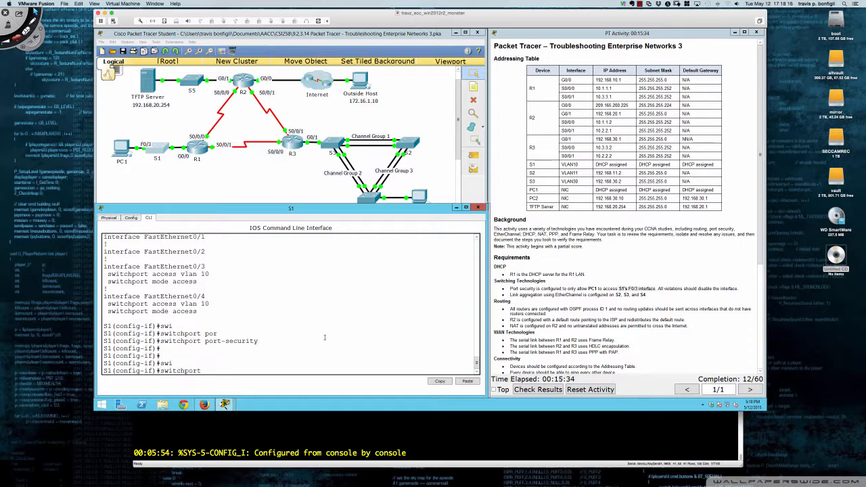
text(por)
key(Tab)
text(mac)
key(Tab)
text(sti)
key(Tab)
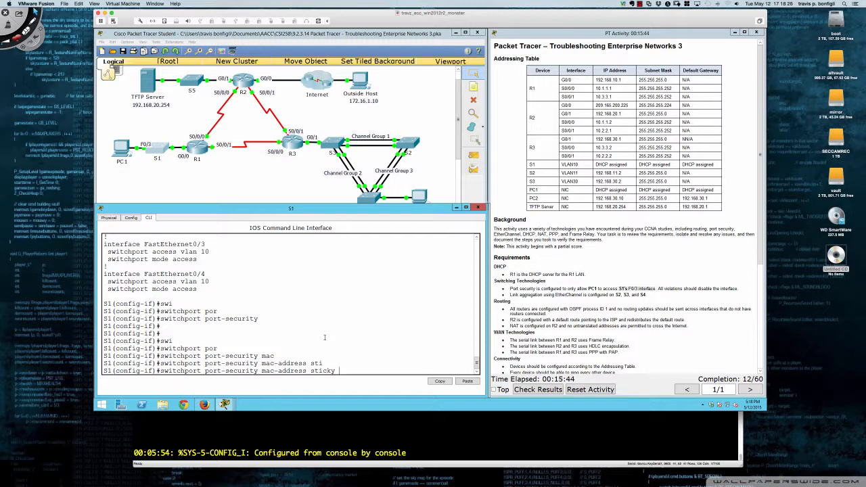
scroll(322, 335, up, 12)
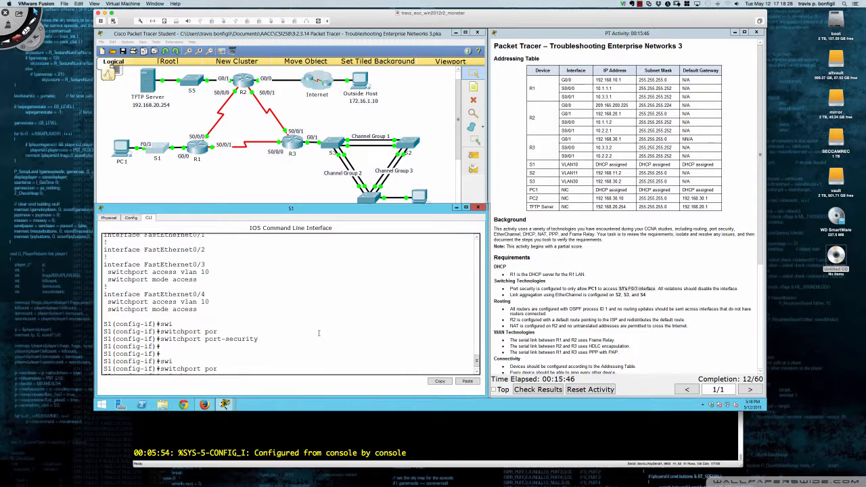
scroll(319, 333, up, 20)
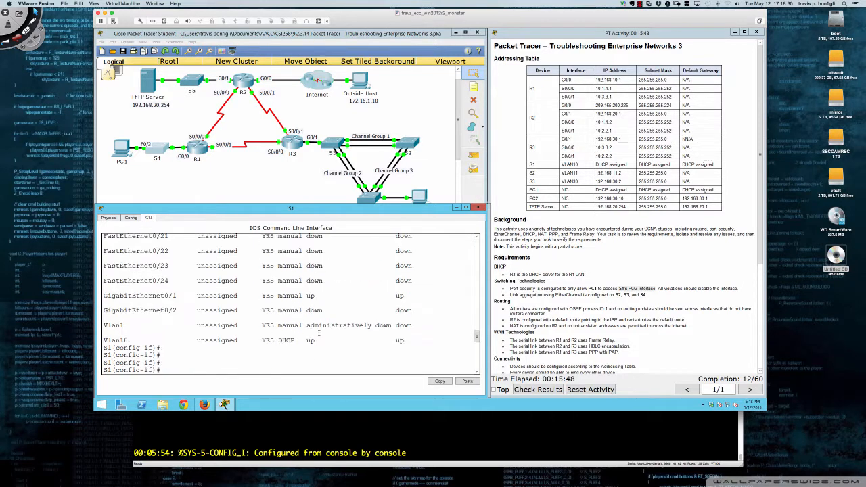
scroll(318, 332, up, 20)
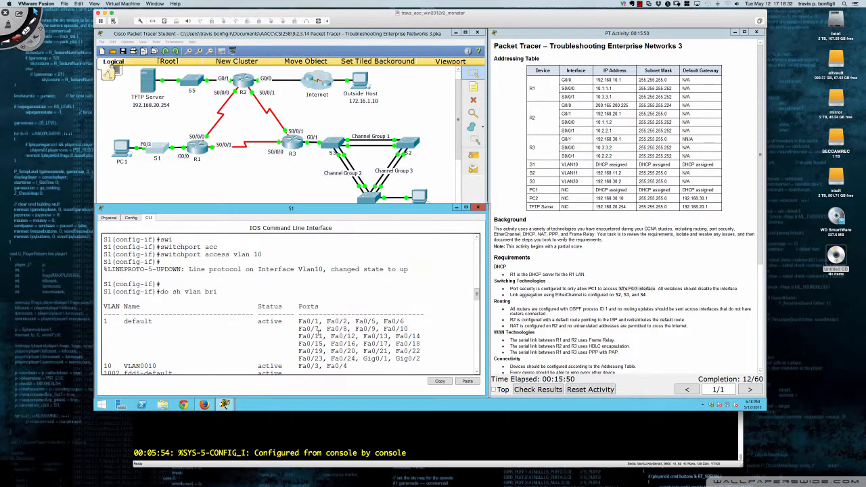
scroll(318, 333, up, 3)
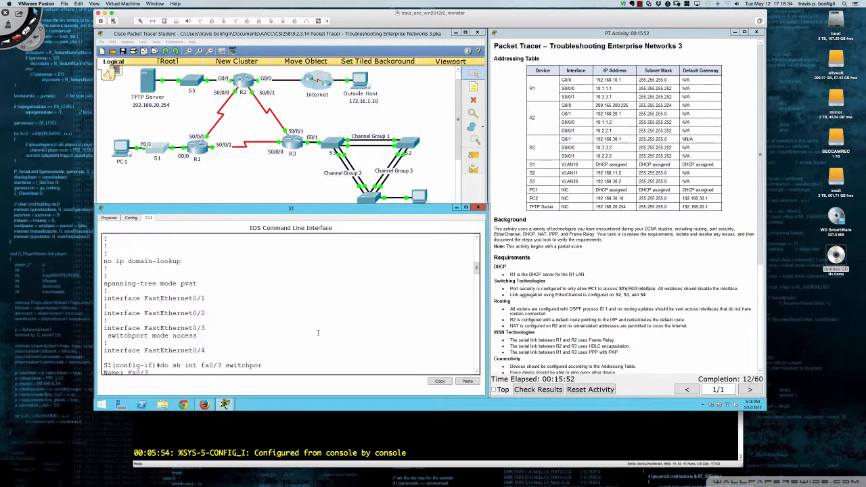
scroll(319, 332, up, 6)
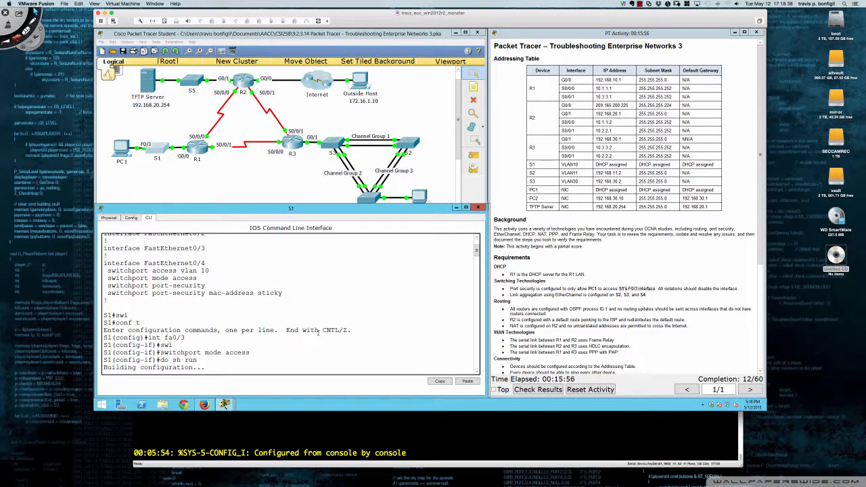
scroll(319, 332, down, 20)
scroll(319, 333, up, 10)
scroll(318, 333, down, 5)
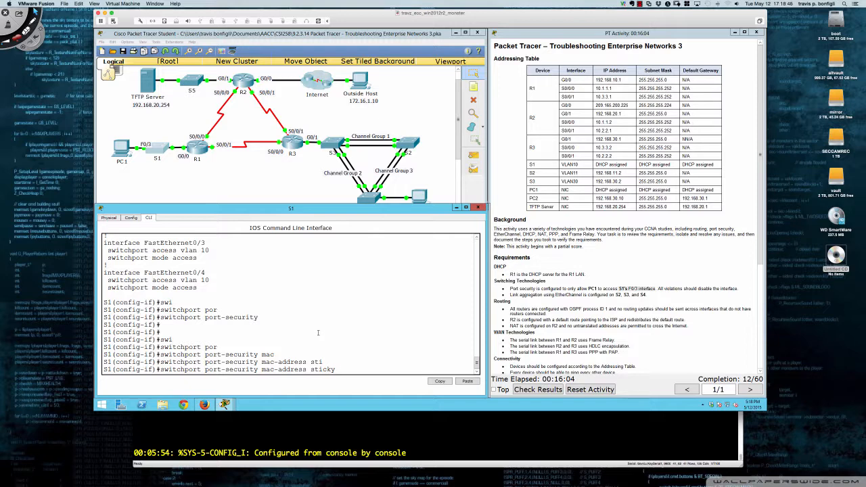
key(Return)
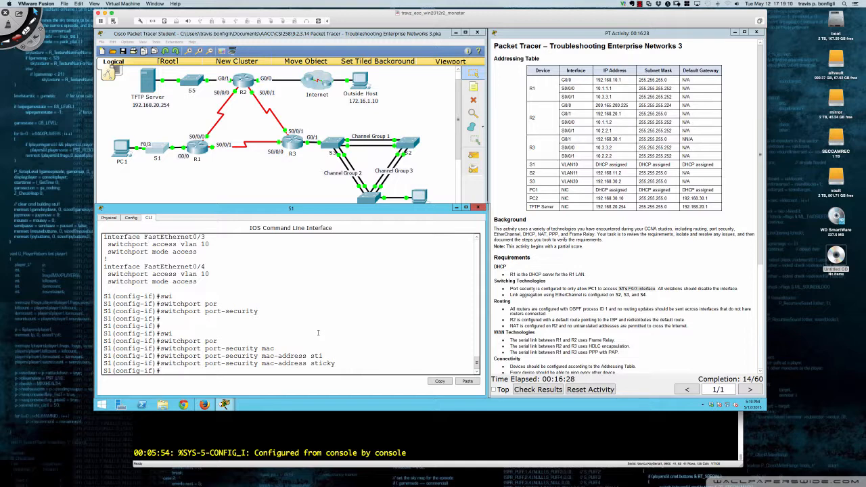
Look up the allowed range for maximum secure addresses, and limit FastEthernet0/3 to one with switchport port-security maximum 1
text(swi)
key(Tab)
text(por)
key(Tab)
text(max)
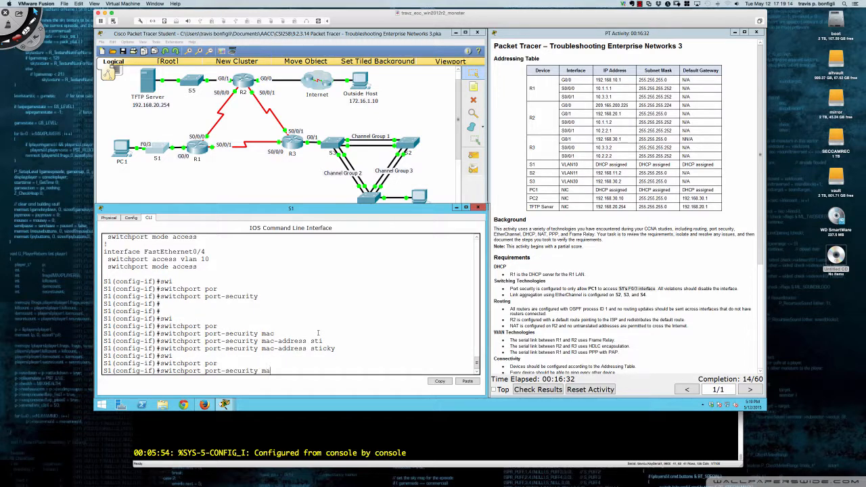
key(Tab)
text(?)
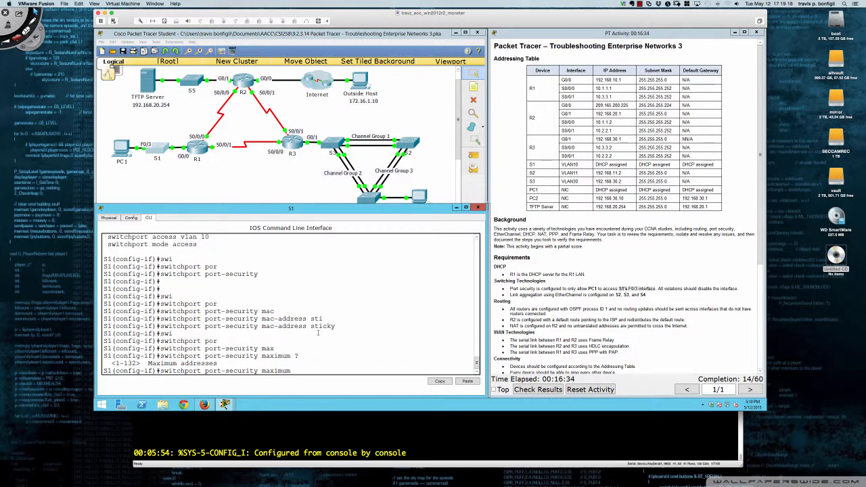
text(1)
key(Return)
key(Return)
key(Return)
Display the running configuration with do sh run and check FastEthernet0/3's sticky and maximum port-security lines
text(do sh r)
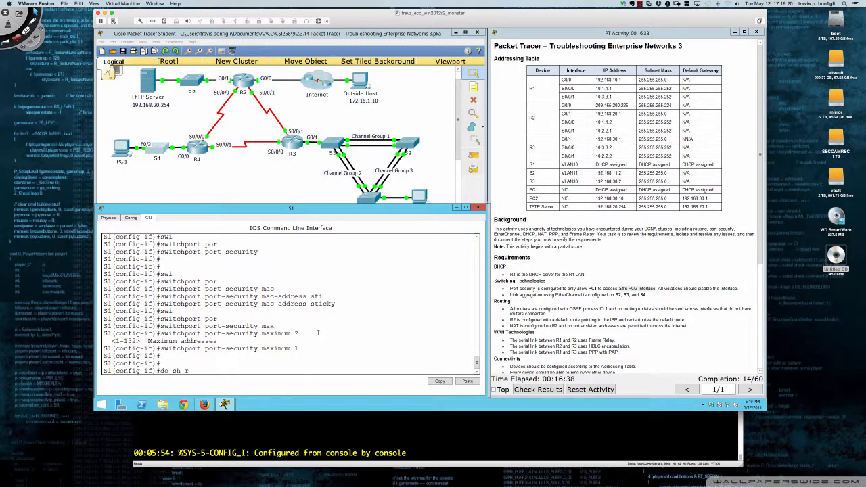
text(un)
key(Return)
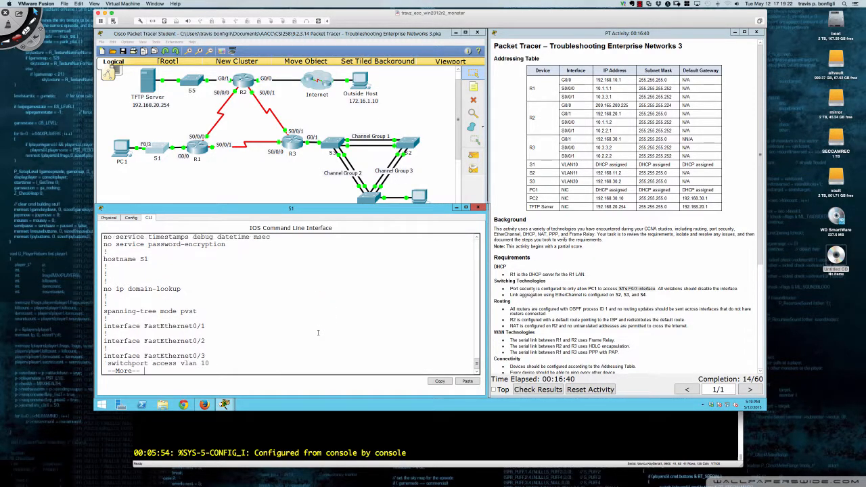
key(Return)
key(Return)
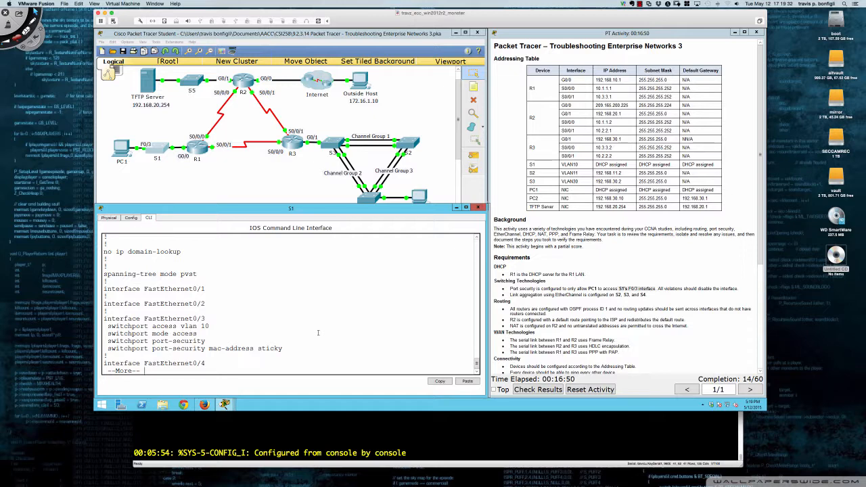
key(q)
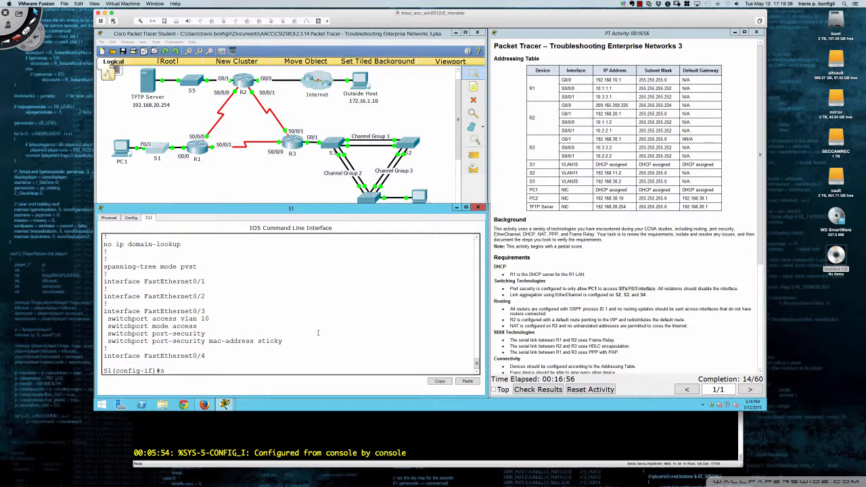
List the port-security violation modes, and set FastEthernet0/3 to disable on violations with switchport port-security violation shutdown
text(wi)
key(Tab)
text(por)
key(Tab)
text(vi)
key(Tab)
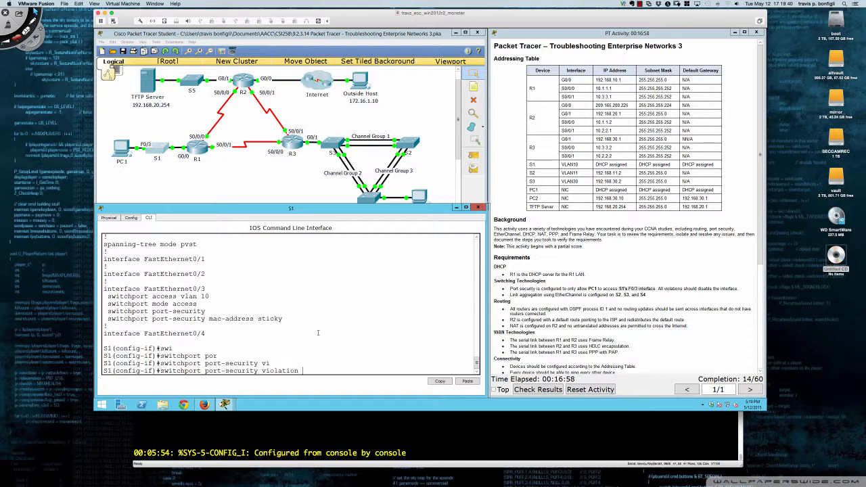
text(?)
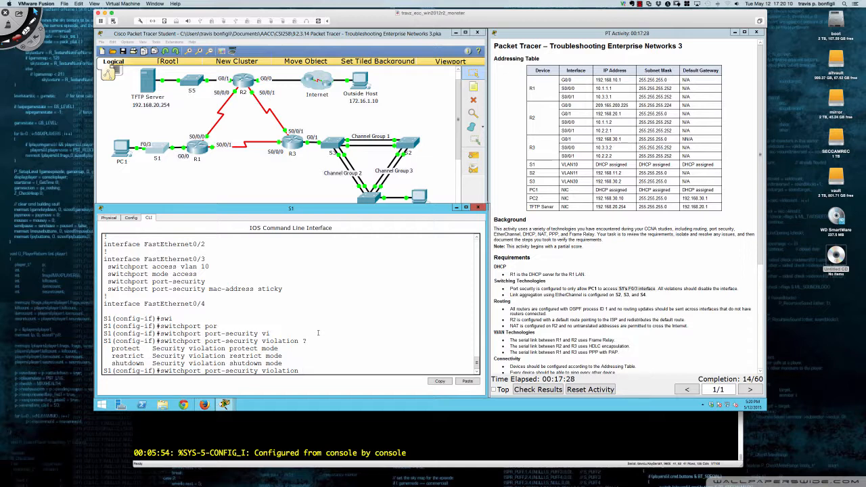
text(shutdown)
key(Return)
key(Return)
key(Return)
Display the running configuration again with do sh run and check FastEthernet0/3 for the violation mode setting
text(do sh run)
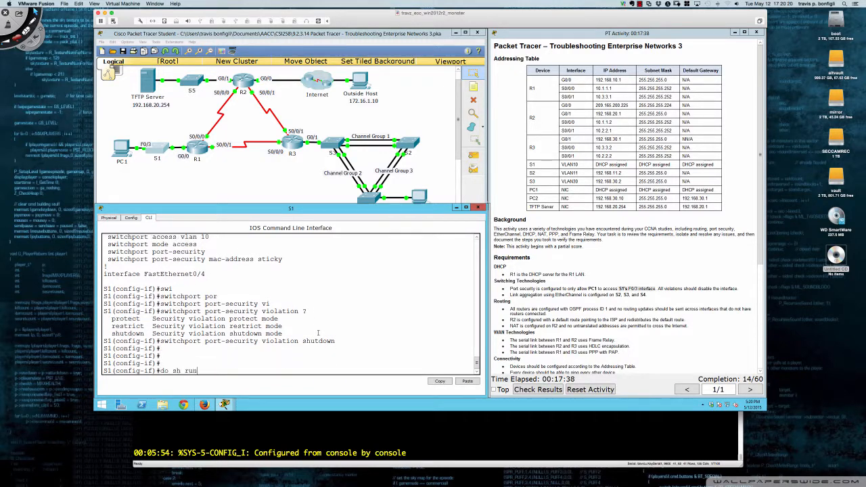
key(Return)
key(Return)
key(Return)
key(Return)
key(Return)
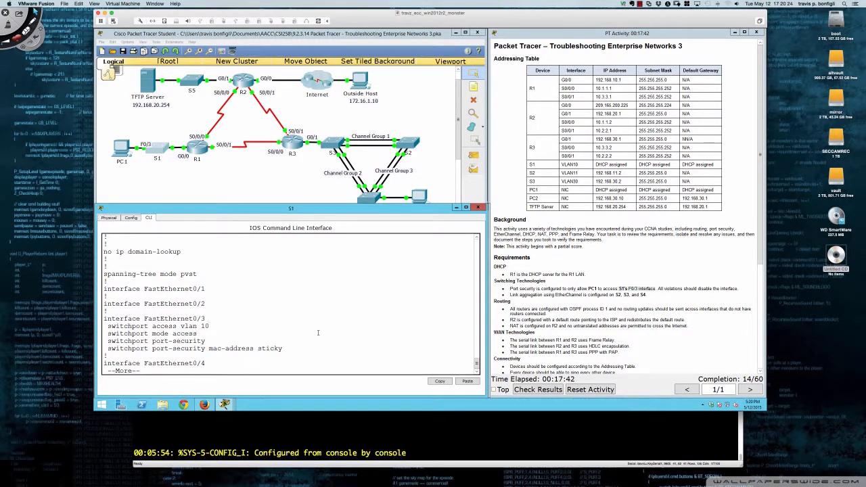
key(q)
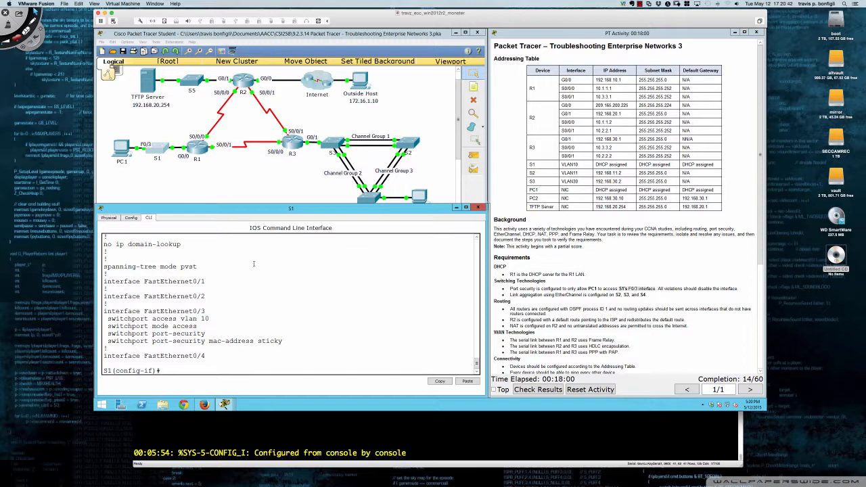
Check Vlan10's address in S1's interface summary with do sh ip int b, and open R1's console to review its DHCP bindings
text(do sh ip int b)
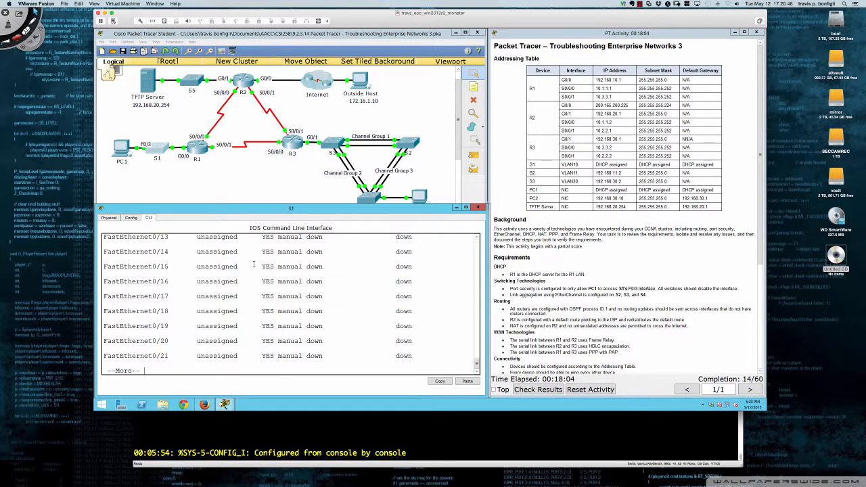
key(space)
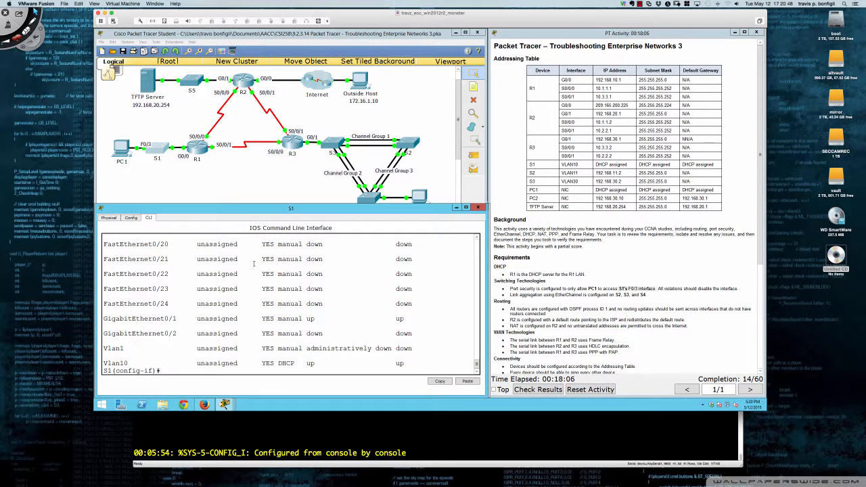
click(199, 149)
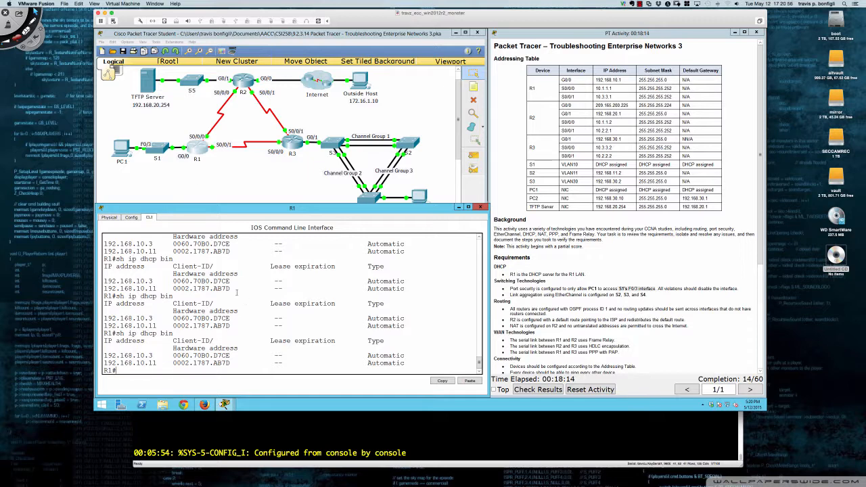
Return to S1's console and review the Vlan10 interface section of the running configuration with do sh run
click(163, 151)
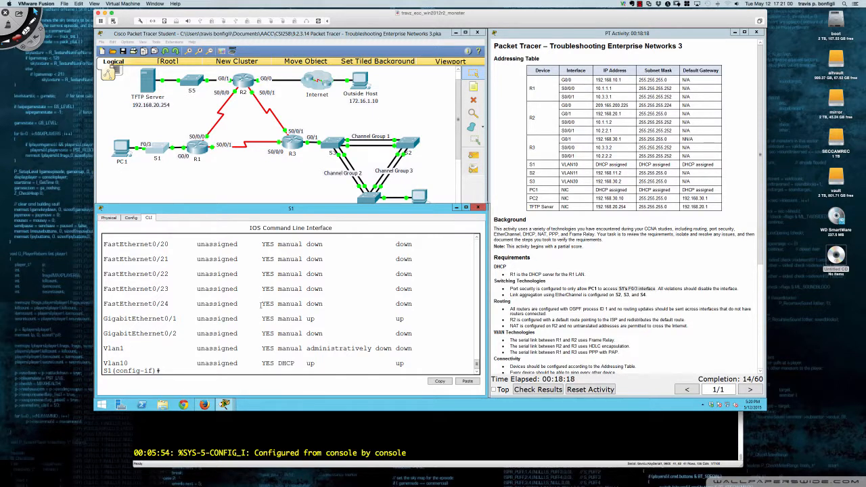
key(Return)
key(Return)
key(Return)
text(do sh run)
key(Return)
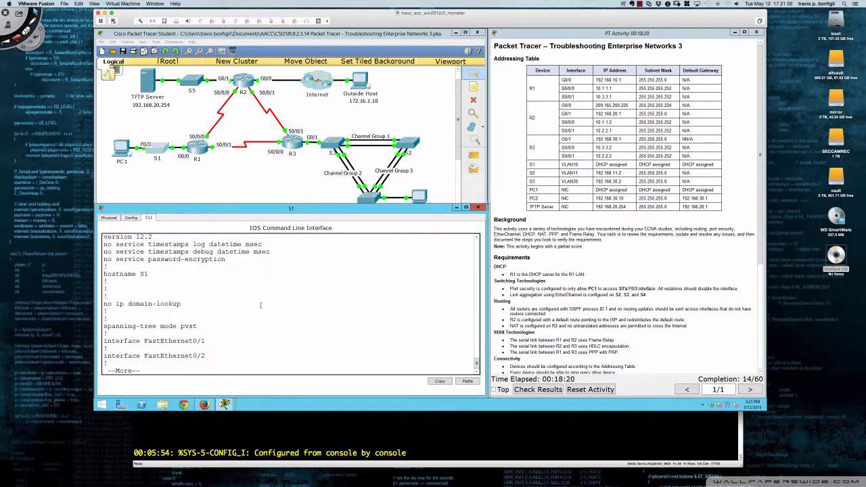
key(space)
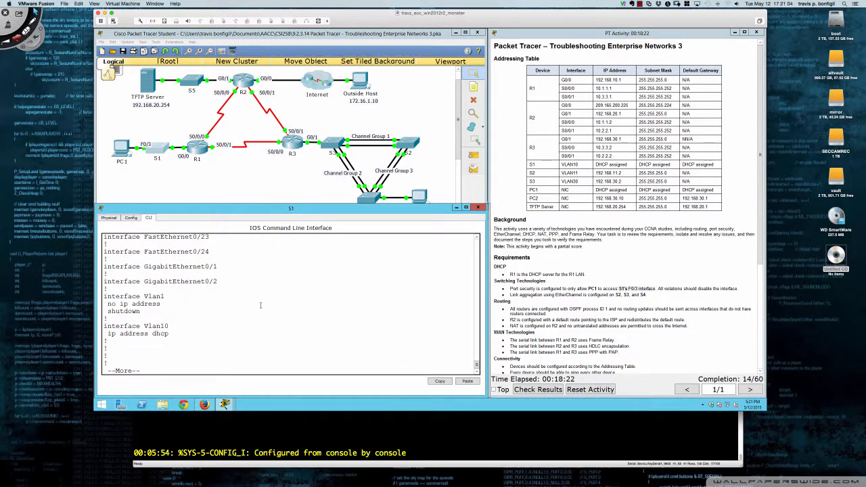
key(q)
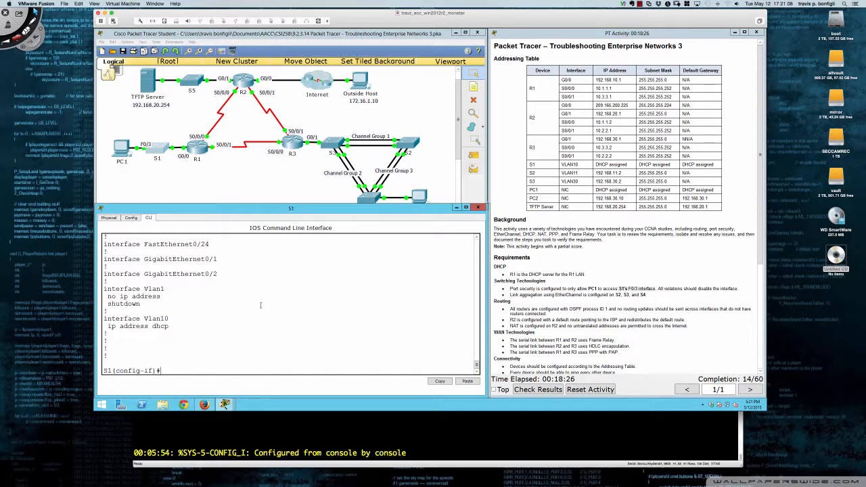
Enter interface Vlan10 on S1 and remove its DHCP addressing with no ip address dhcp
text(int vlan10)
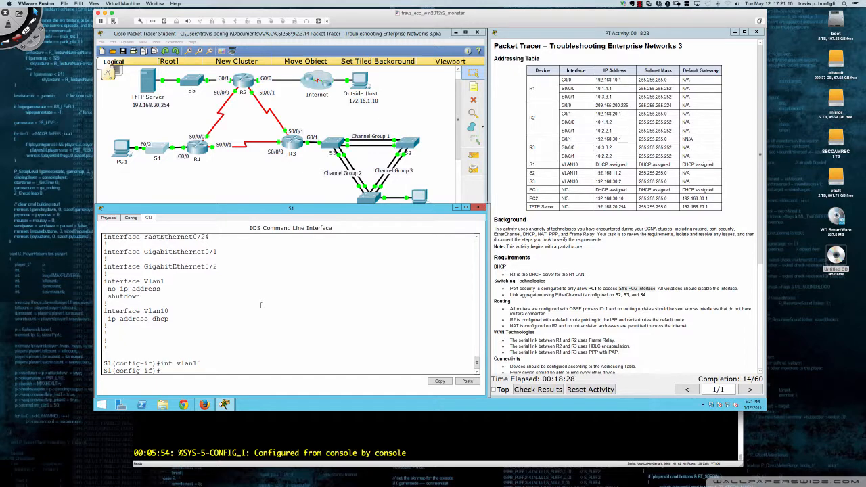
key(Return)
text(no ip add)
key(Tab)
text(dhcp)
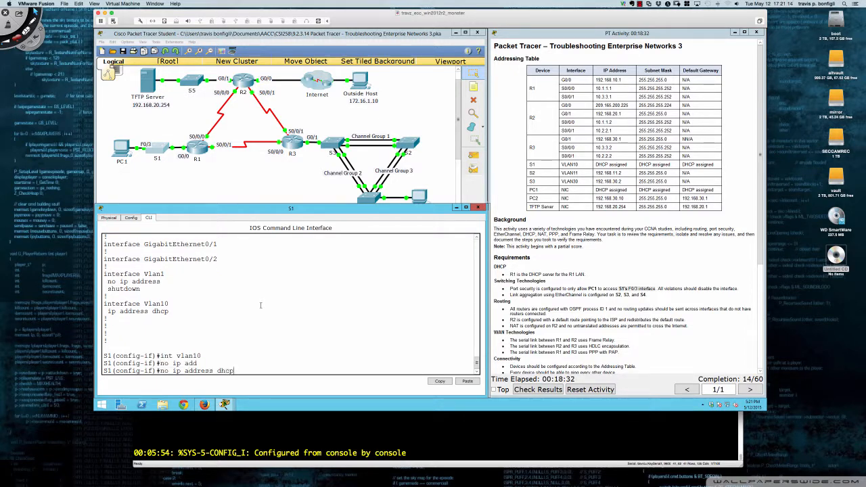
key(Return)
Reapply DHCP addressing to S1's Vlan10 interface with ip add dhcp
text(ip)
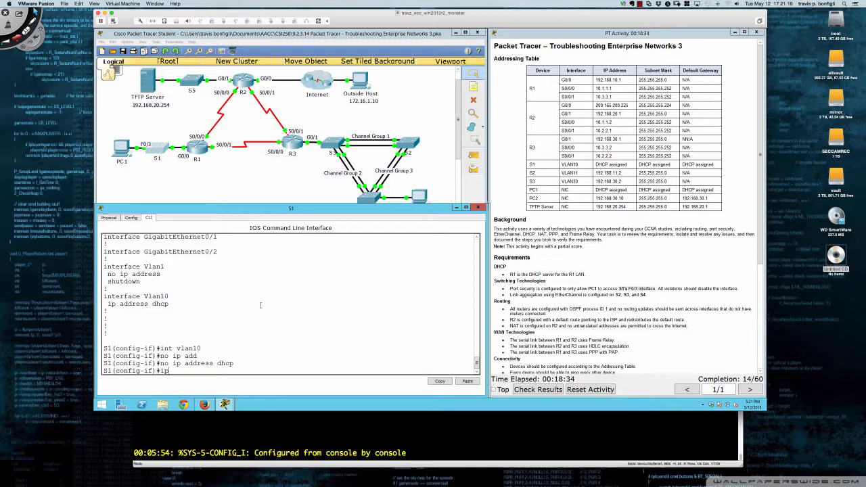
text( add dhcp)
key(Return)
key(Return)
key(Return)
key(Return)
key(Return)
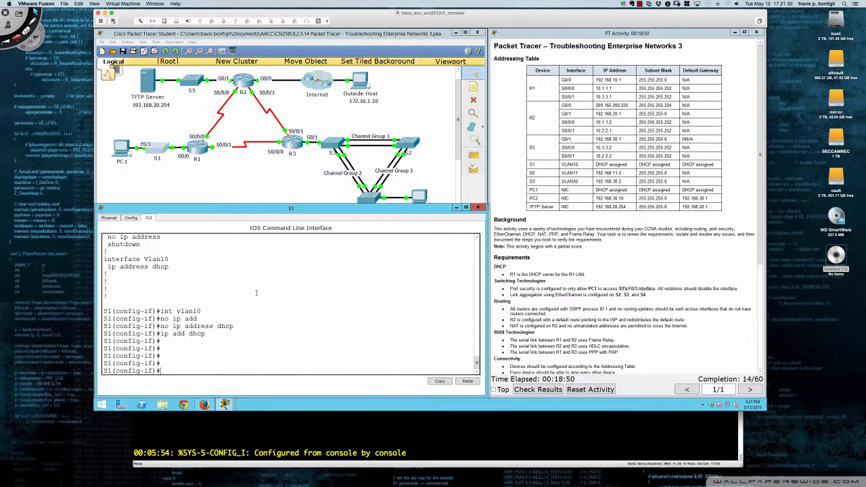
Check Vlan10's address on S1 with do sh ip int bri, and open the command-line console of switch S3
text(do sh ip int bri)
key(Return)
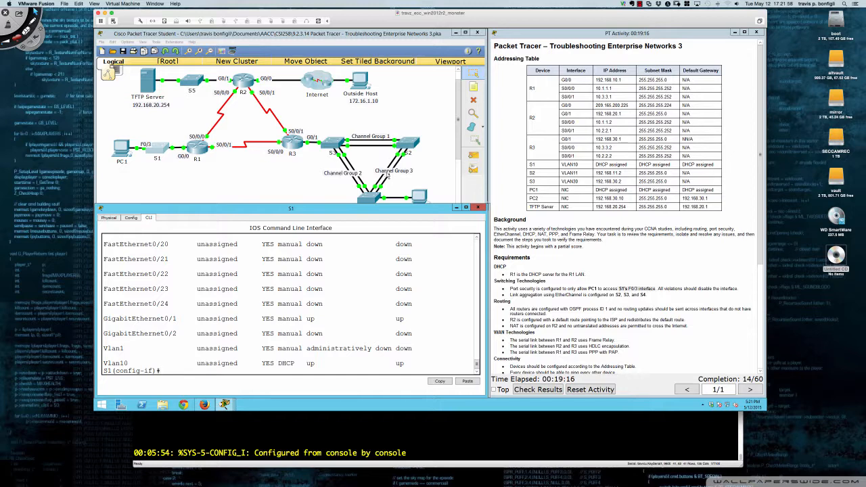
click(331, 144)
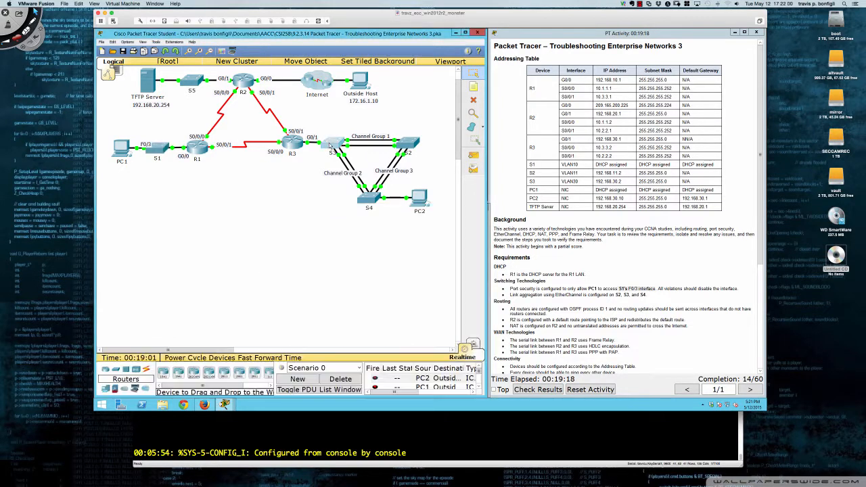
drag(381, 138, 158, 214)
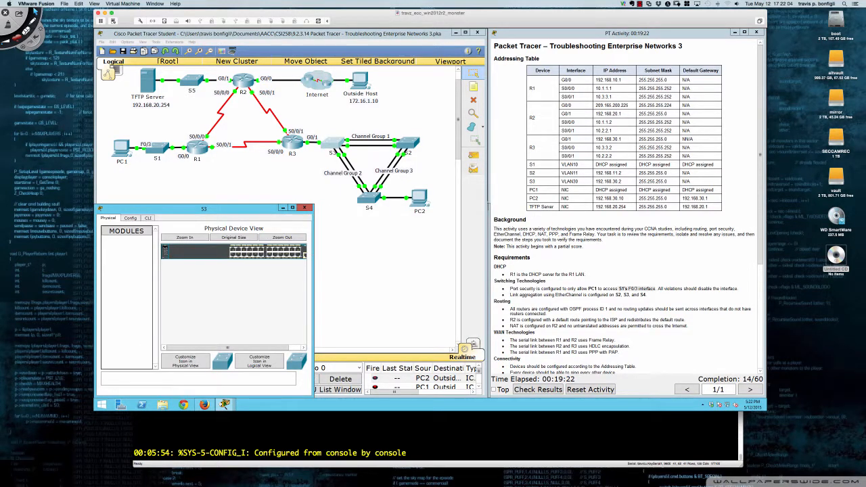
drag(314, 252, 486, 252)
click(149, 219)
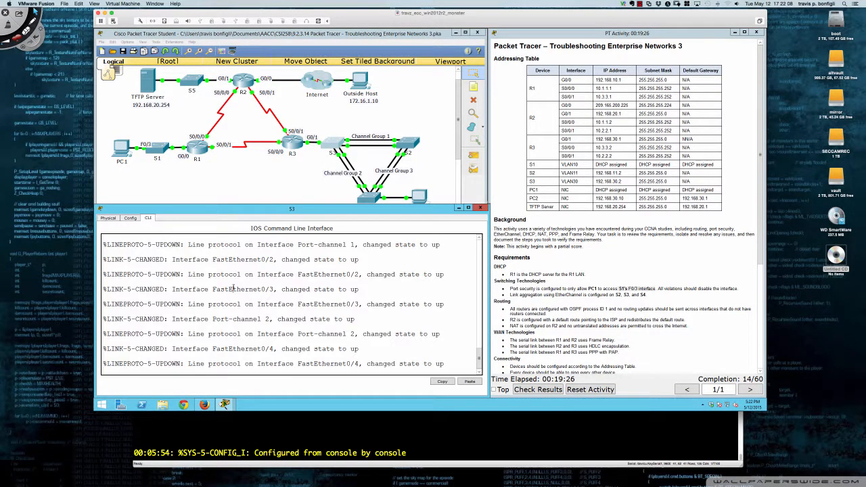
Enter privileged mode on S3 and display its EtherChannel summary with sh ether sum
key(Return)
key(Return)
text(en)
key(Return)
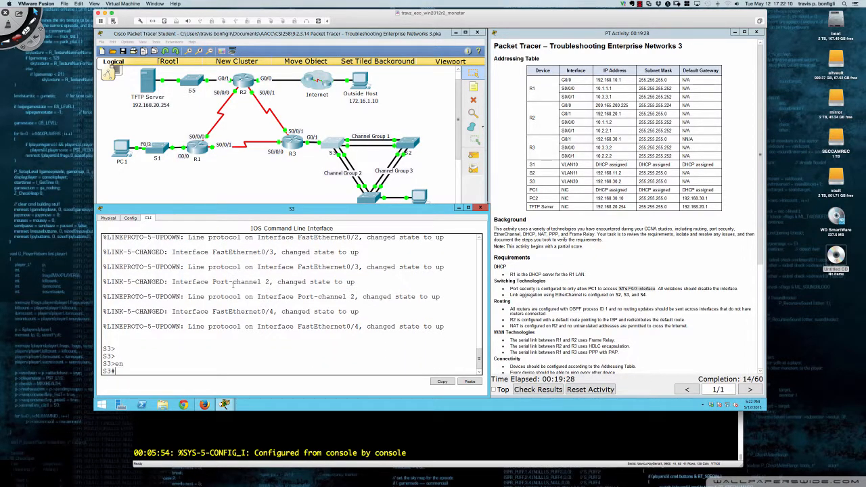
text(sh ether sum)
key(Return)
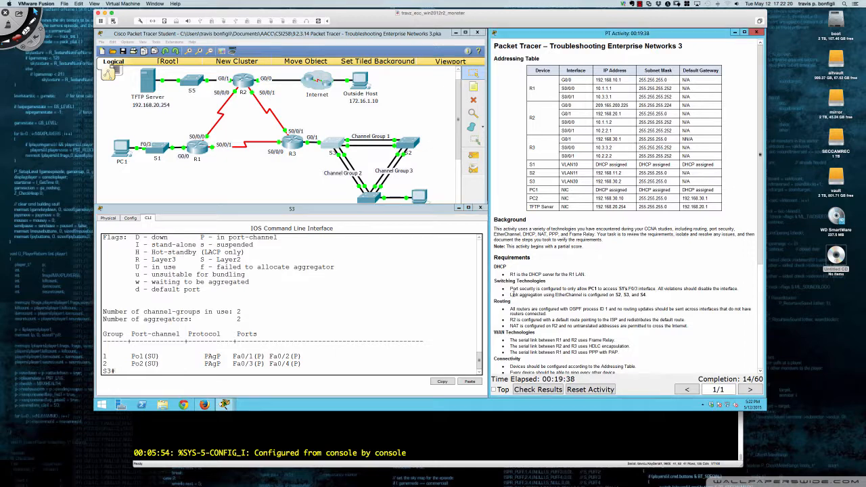
Highlight the requirement about link aggregation using EtherChannel under Switching Technologies in the activity instructions
drag(510, 295, 584, 295)
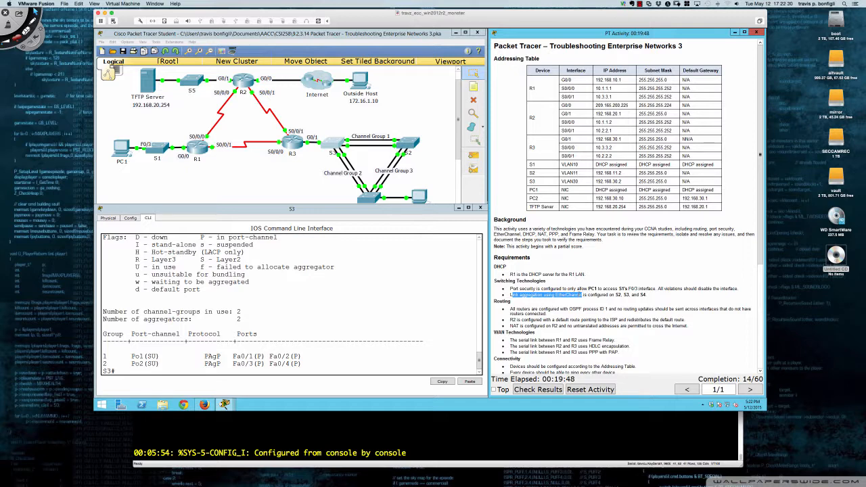
click(556, 295)
drag(554, 295, 583, 295)
click(556, 295)
drag(556, 295, 583, 295)
click(570, 304)
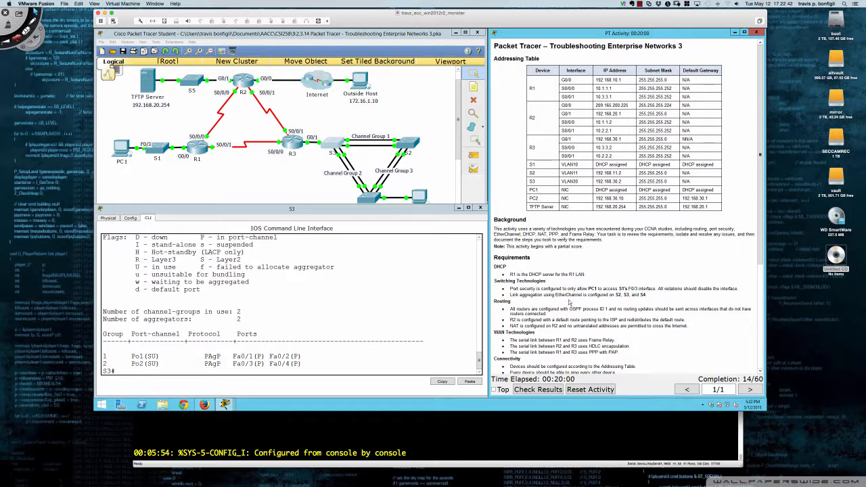
double_click(568, 295)
Display S3's running configuration with sh run and examine the channel-group modes of FastEthernet0/1 to FastEthernet0/4
click(400, 292)
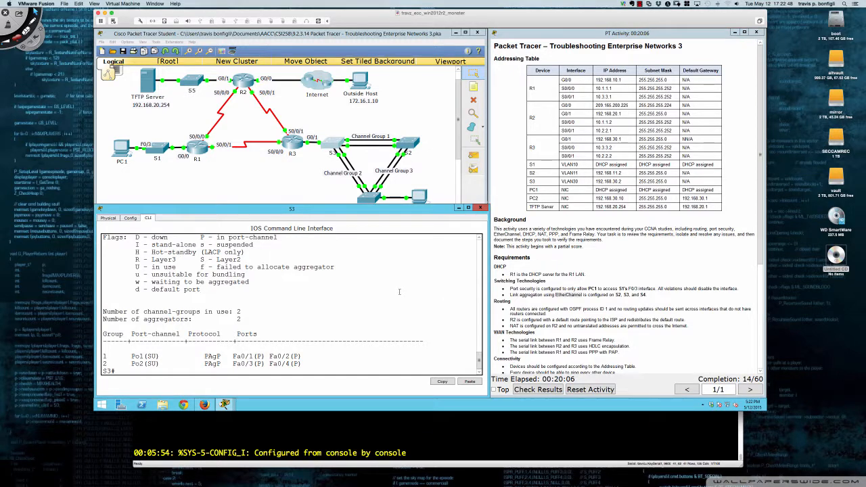
text(sh run)
key(Return)
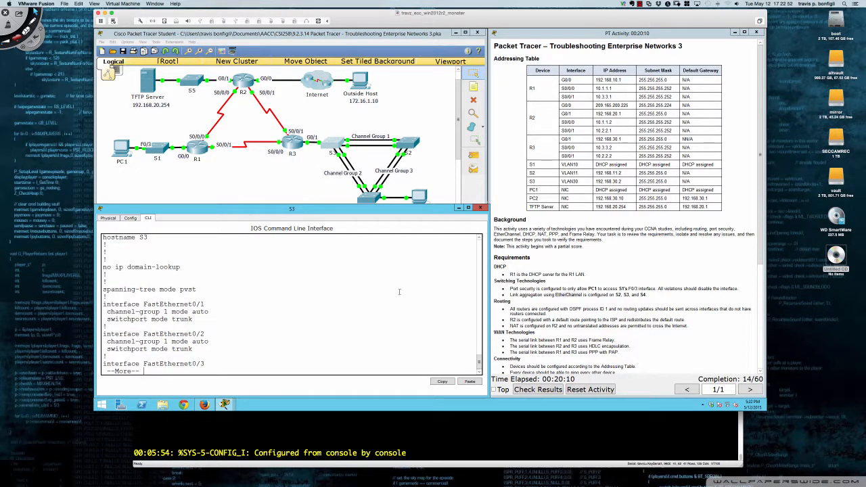
key(Return)
key(Return)
key(Return)
key(Return)
key(Return)
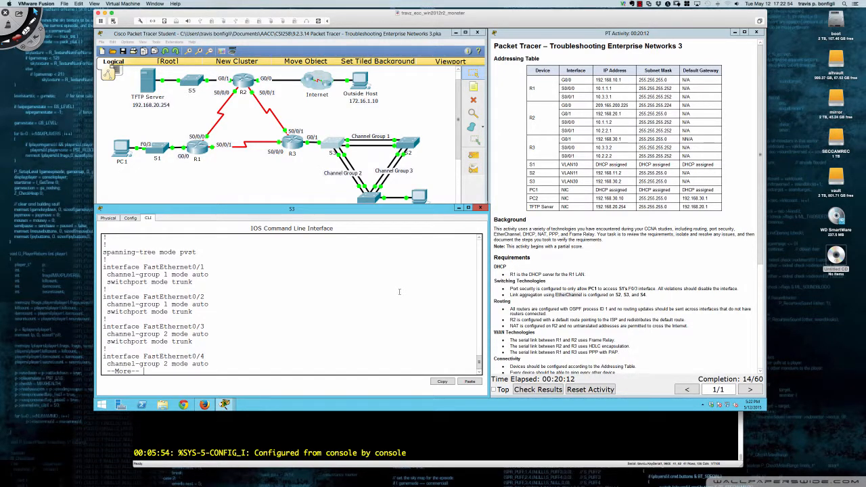
key(Return)
key(Return)
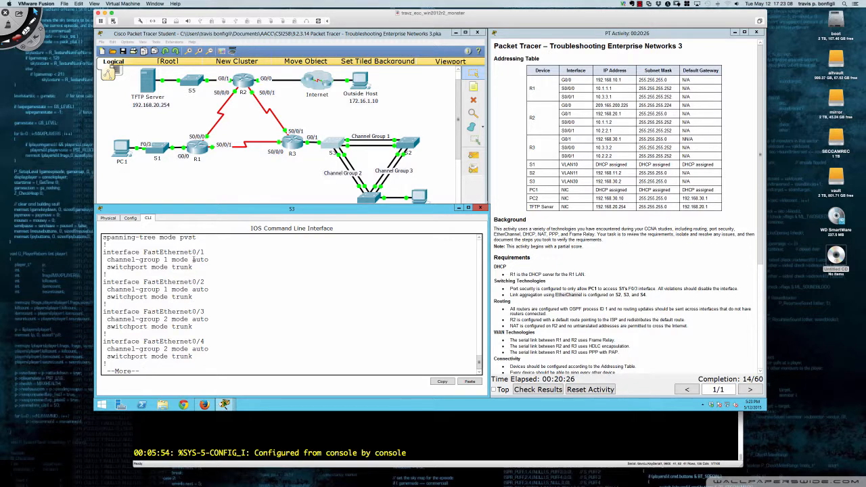
drag(193, 259, 211, 260)
click(217, 275)
Enter interface fa0/5 configuration on S3, list the mode options for channel-group 4, and highlight Etherchannel in the on option
text(qconf t)
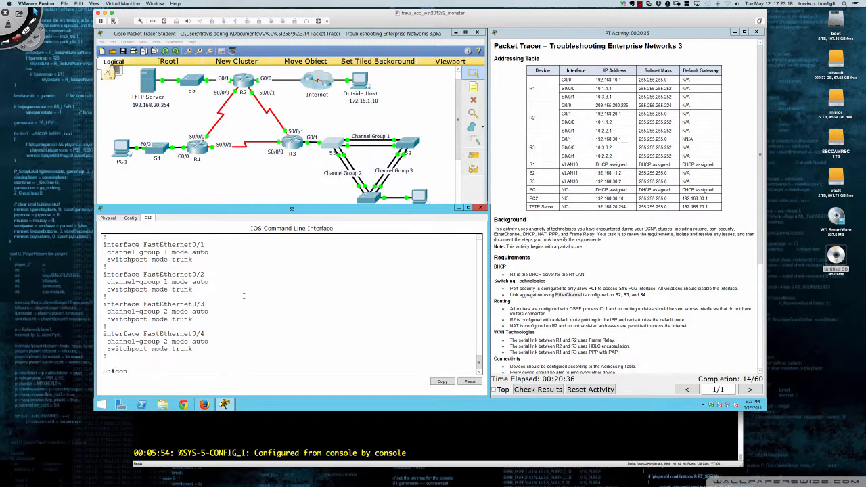
key(Return)
text(int)
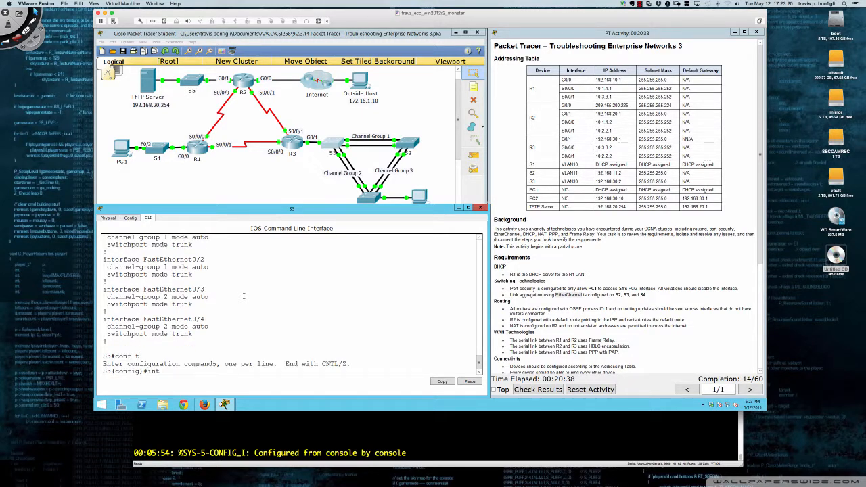
text( fa0/5)
key(Return)
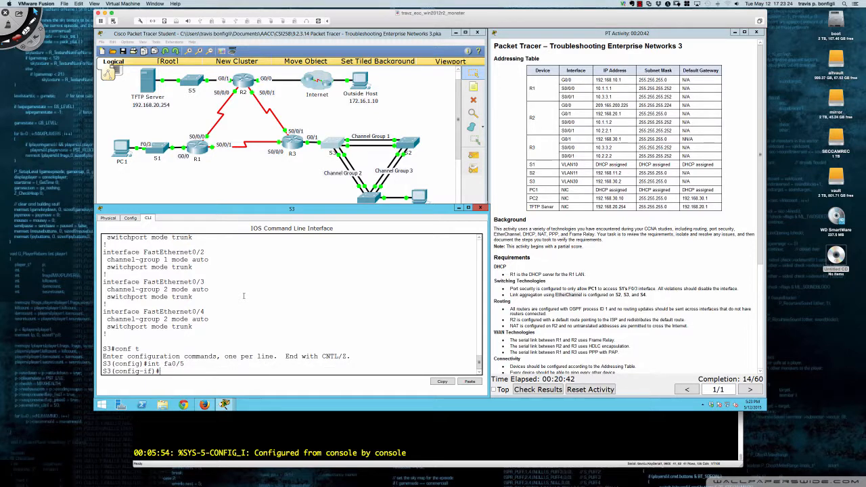
text(channel-group m)
key(BackSpace)
text(1)
key(BackSpace)
text(4 mode ?)
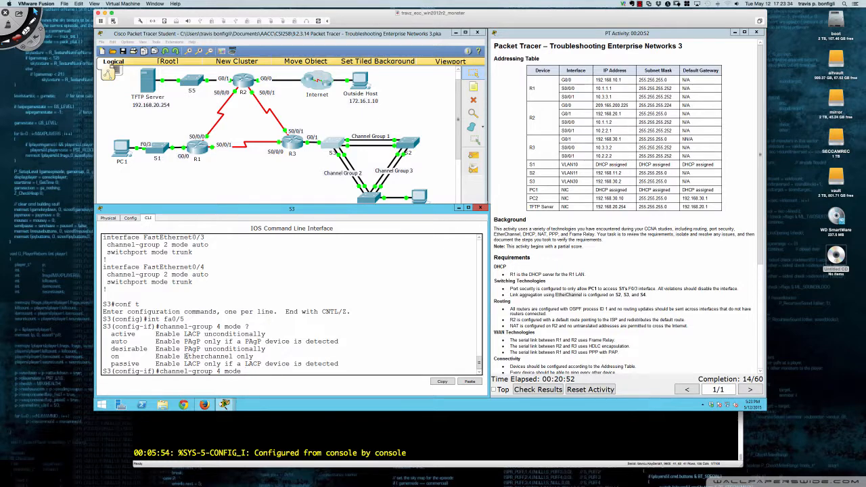
drag(185, 356, 233, 356)
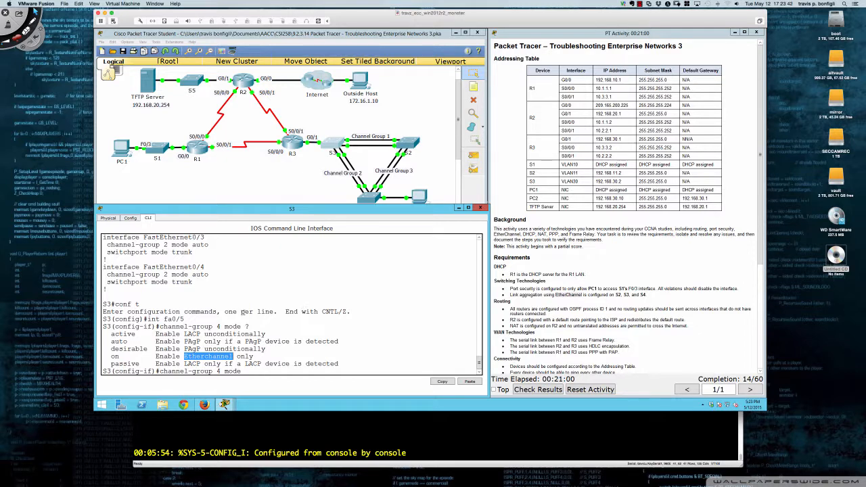
Compare the channel-group modes set on S3's FastEthernet0/1, 0/2 and 0/3 with the listed mode options
click(232, 310)
scroll(232, 309, up, 4)
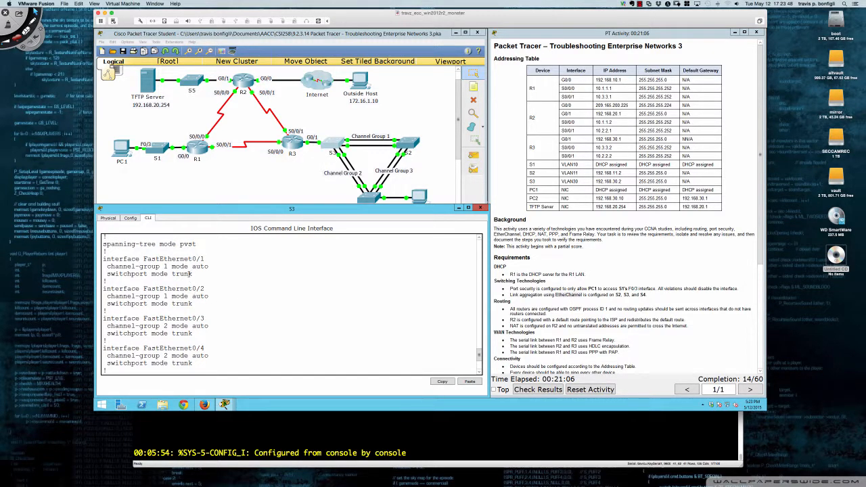
drag(192, 266, 211, 267)
drag(192, 296, 210, 296)
drag(193, 326, 210, 326)
click(210, 327)
text(conf t)
key(Return)
text(int fa0/5)
key(Return)
text(channel-group 4 mode ?)
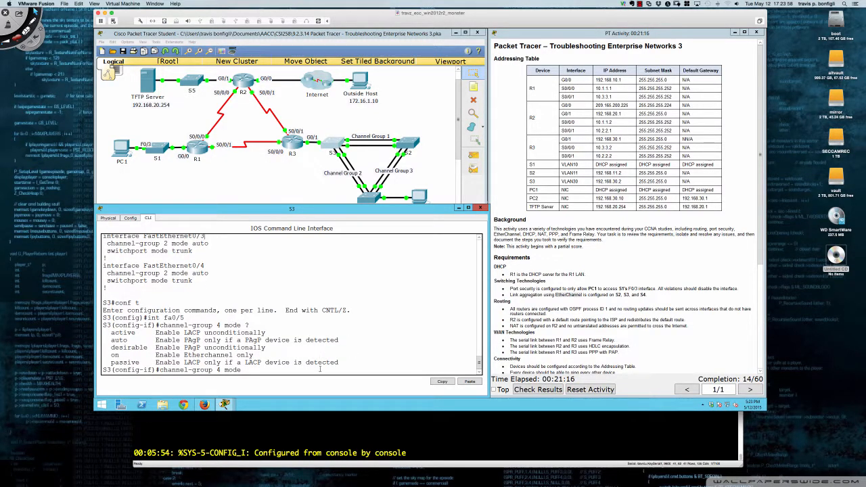
Clear the unfinished channel-group 4 mode command from S3's interface configuration prompt
key(BackSpace)
key(BackSpace)
key(BackSpace)
key(BackSpace)
key(BackSpace)
key(BackSpace)
key(BackSpace)
key(BackSpace)
key(BackSpace)
key(BackSpace)
key(BackSpace)
key(BackSpace)
key(BackSpace)
key(BackSpace)
key(BackSpace)
key(BackSpace)
key(BackSpace)
key(BackSpace)
key(BackSpace)
key(BackSpace)
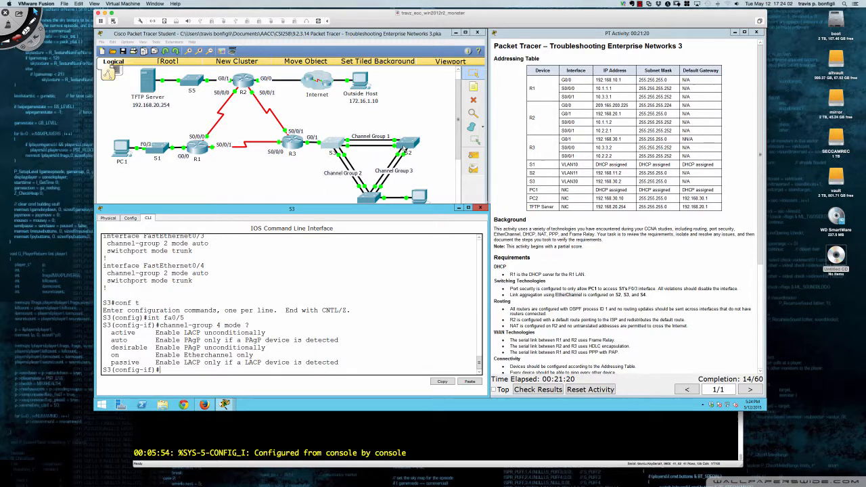
Open switch S2's window over the lower workspace, widen it, and bring up its command-line prompt
click(405, 146)
drag(410, 138, 182, 214)
drag(181, 214, 182, 214)
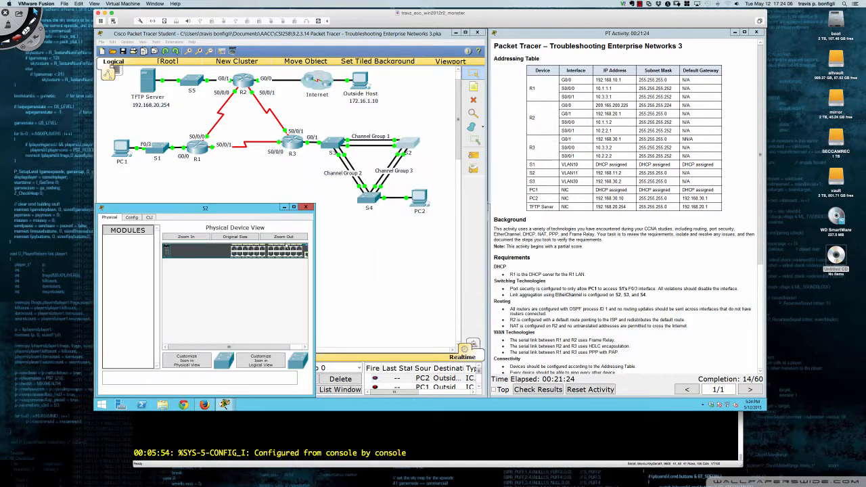
drag(313, 256, 486, 256)
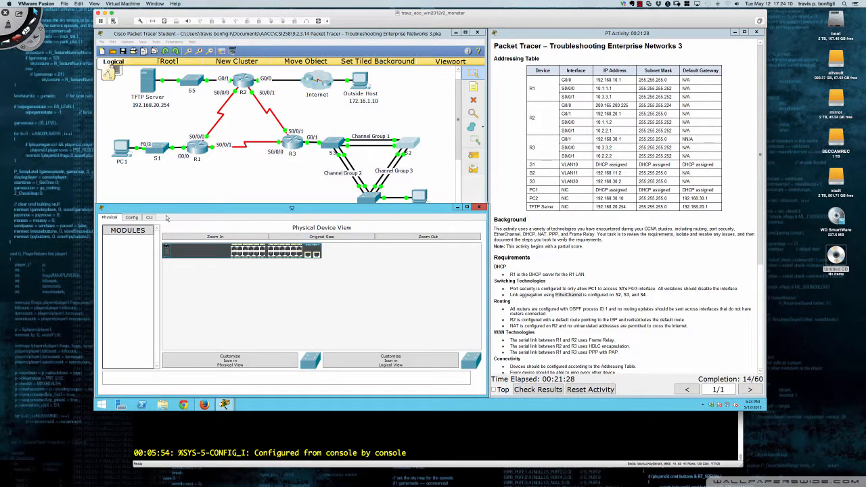
click(149, 217)
key(Return)
key(Return)
key(Return)
key(Return)
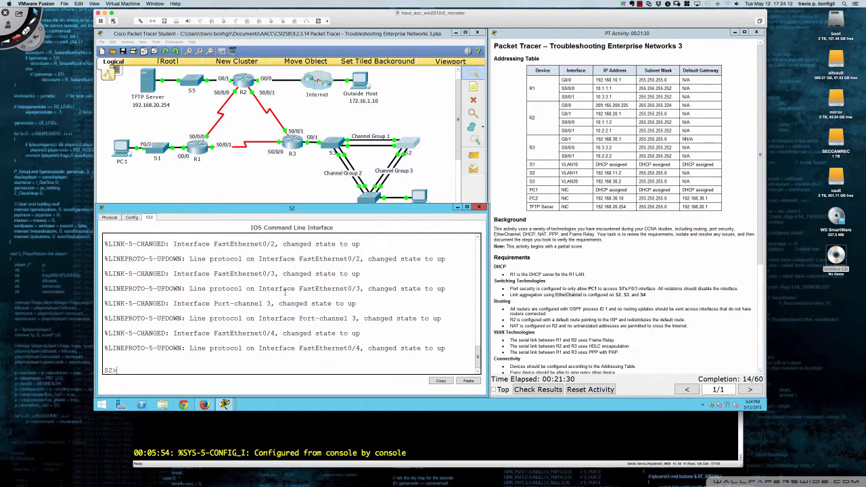
Enter privileged mode on S2 and review the channel-group modes of FastEthernet0/1 to FastEthernet0/4 with sh run
text(en)
key(Return)
text(sh ru)
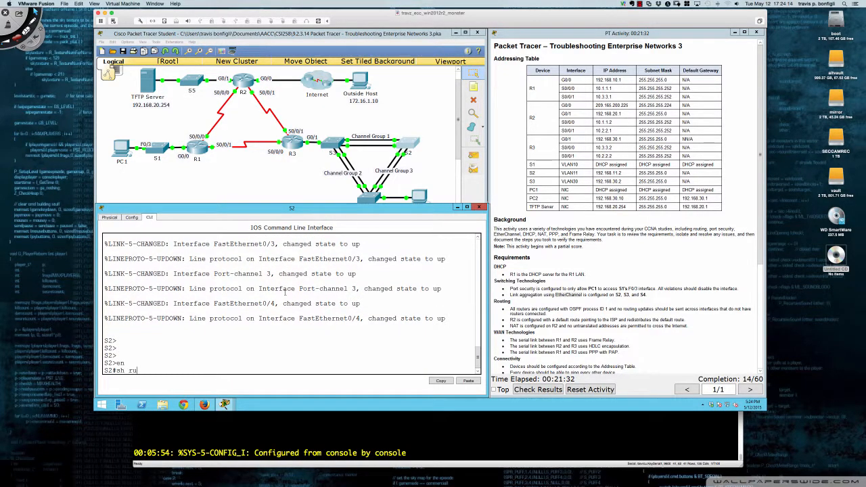
key(Return)
key(Return)
key(Return)
key(Return)
key(Return)
key(Return)
key(Return)
key(Return)
key(Return)
key(Return)
key(Return)
key(Return)
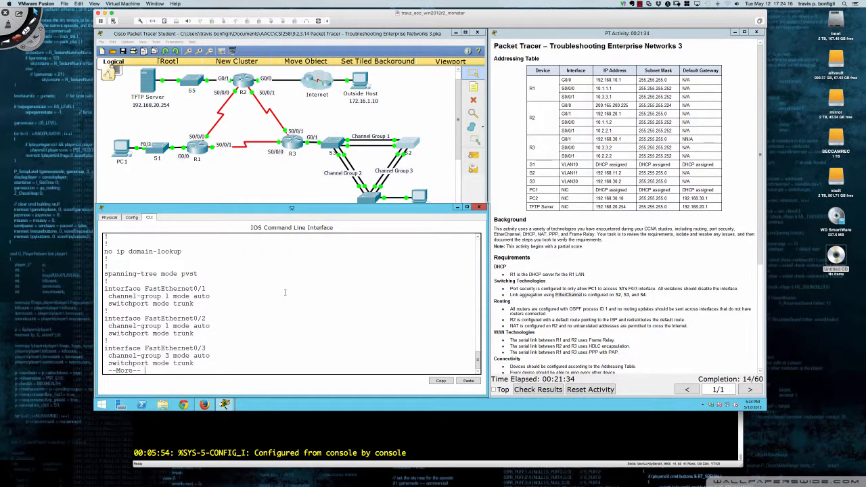
key(Return)
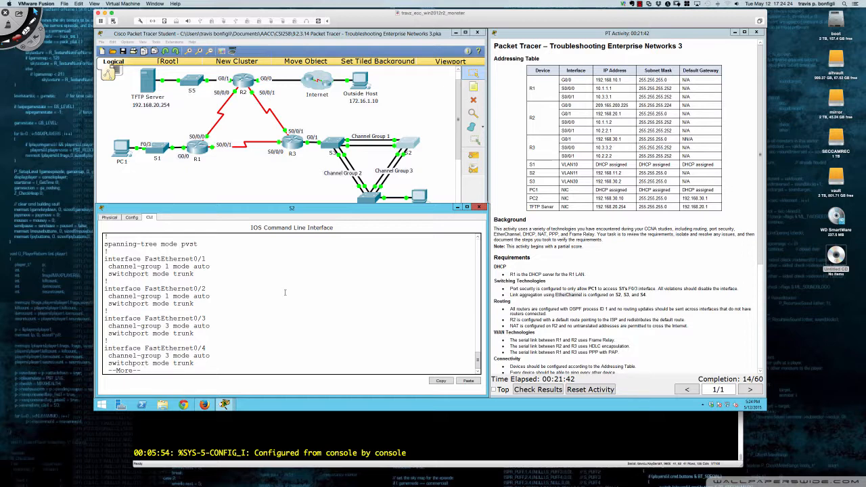
Return to S3's console and highlight the auto and desirable PAgP descriptions in the channel-group mode list
click(334, 145)
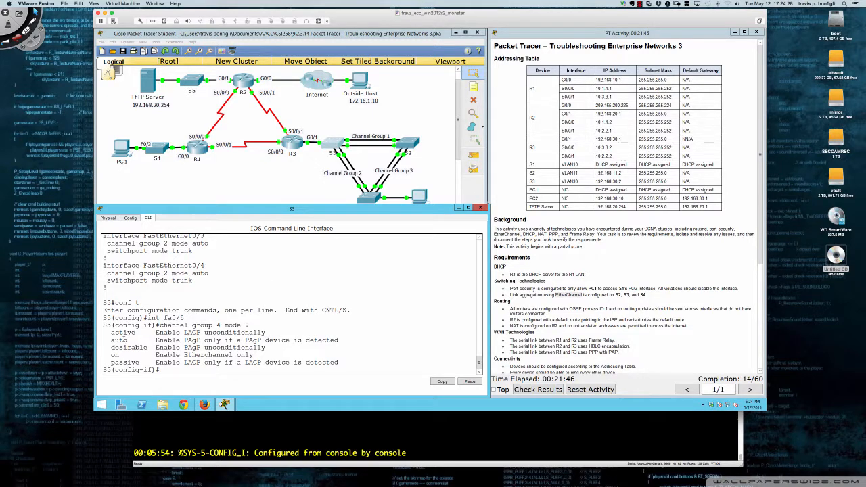
drag(112, 340, 339, 340)
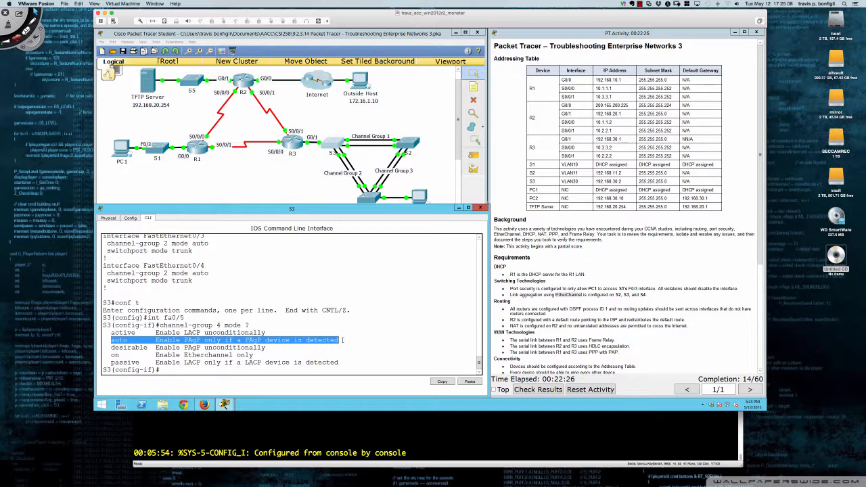
drag(156, 349, 266, 349)
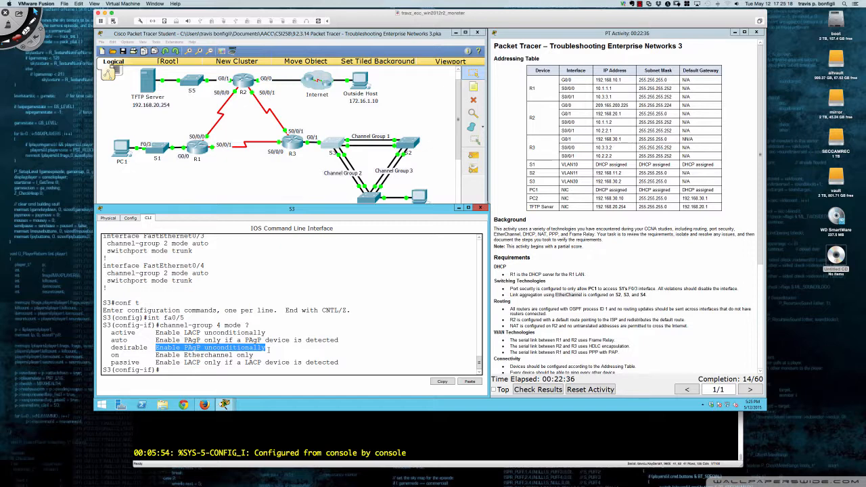
click(302, 357)
Switch to the SecureCRT console session of SW-01, wake its prompt, and enter privileged mode with en
click(349, 427)
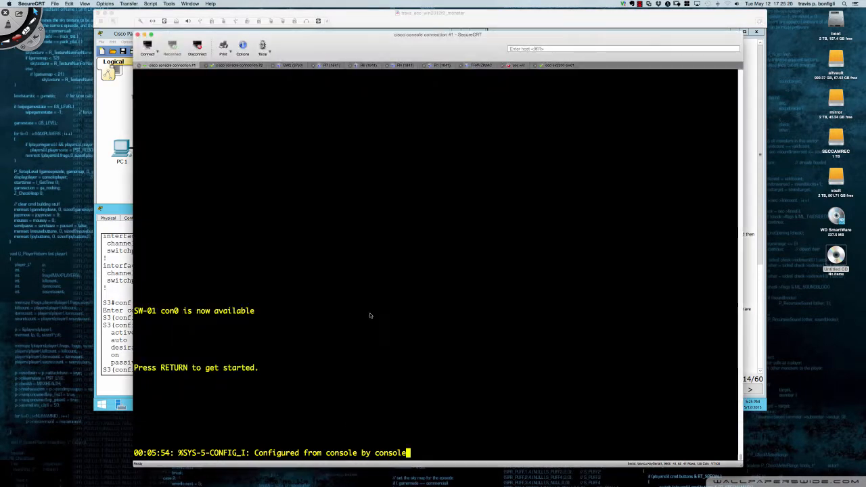
key(Return)
key(Return)
key(Return)
key(Return)
key(Return)
key(Return)
key(Return)
key(Return)
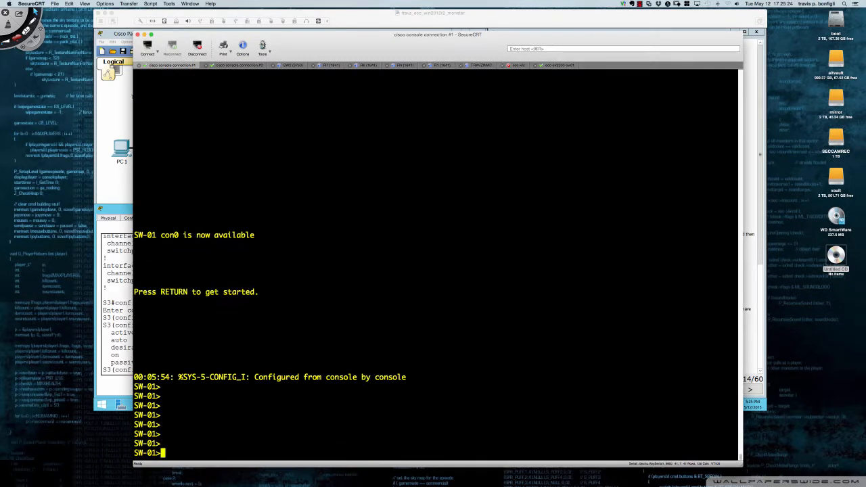
text(en)
key(Return)
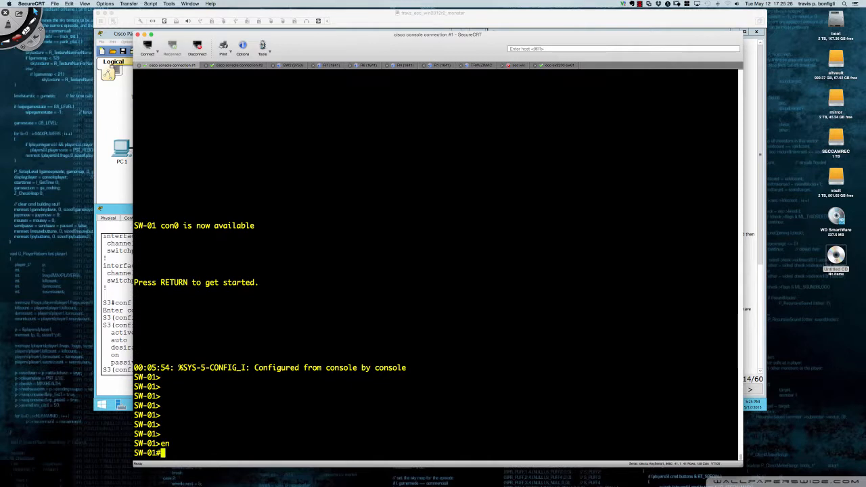
key(Return)
key(Return)
key(Return)
key(Return)
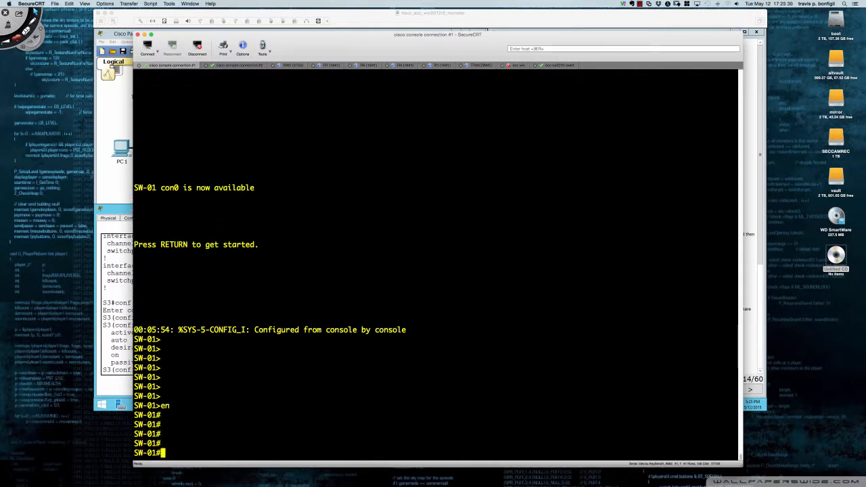
Enter global configuration mode on SW-01 and select the interface range fa0/1 -8
text(conf t)
key(Return)
text(int )
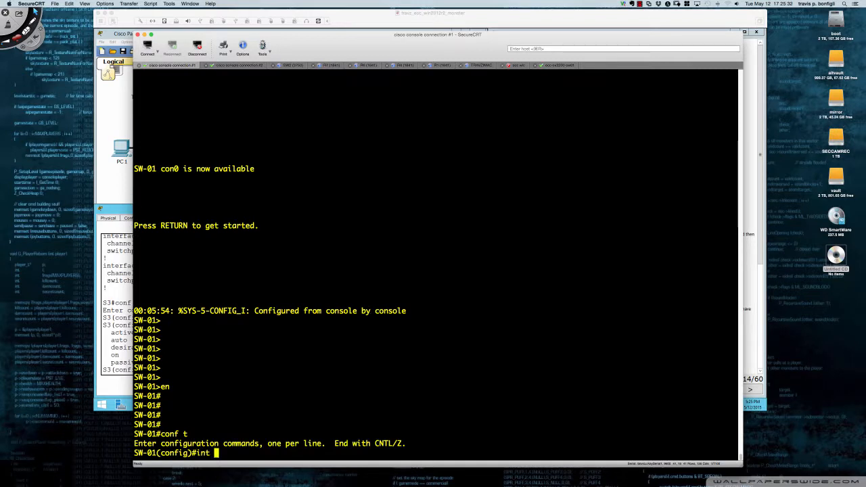
text(ra fa0/1 -8)
key(Return)
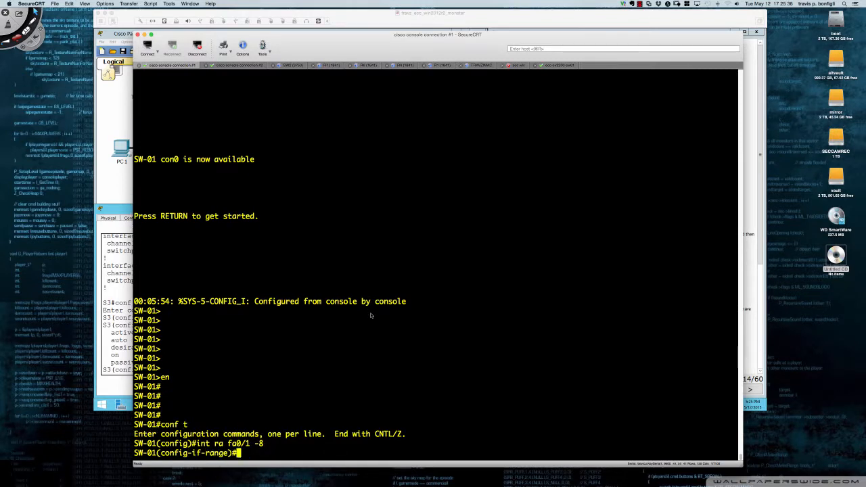
Assign SW-01's selected interface range to an EtherChannel with channel-group 1 mode auto
text(channel-group 1 mode)
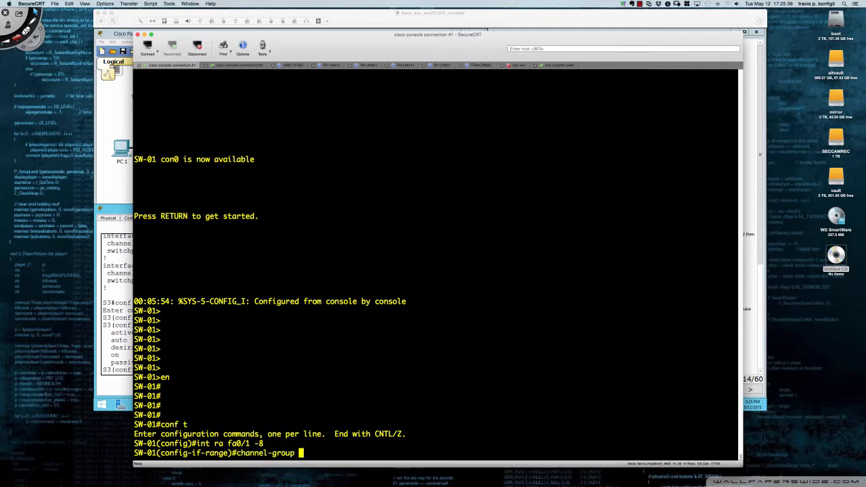
text( auto)
key(Return)
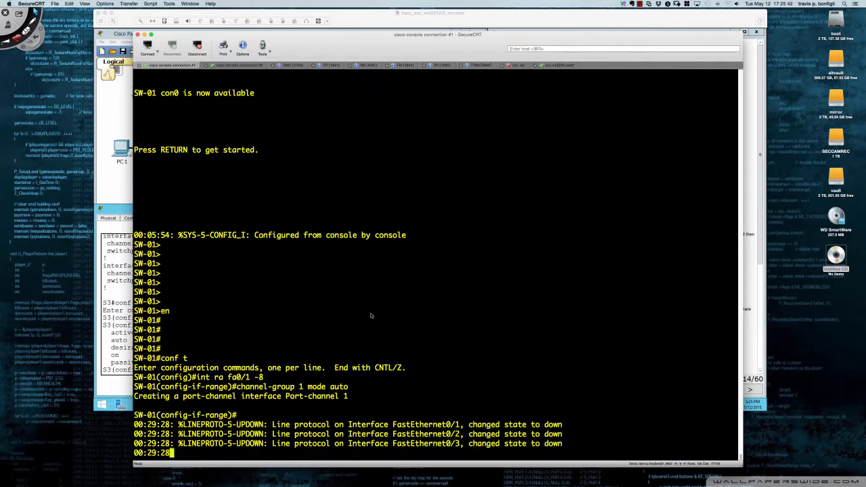
key(Return)
key(Return)
key(Return)
key(Return)
key(Return)
key(Return)
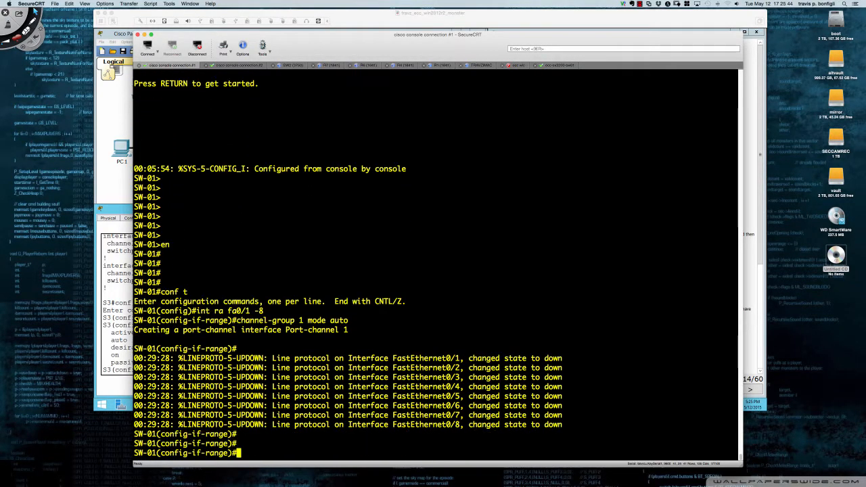
text(channel-p)
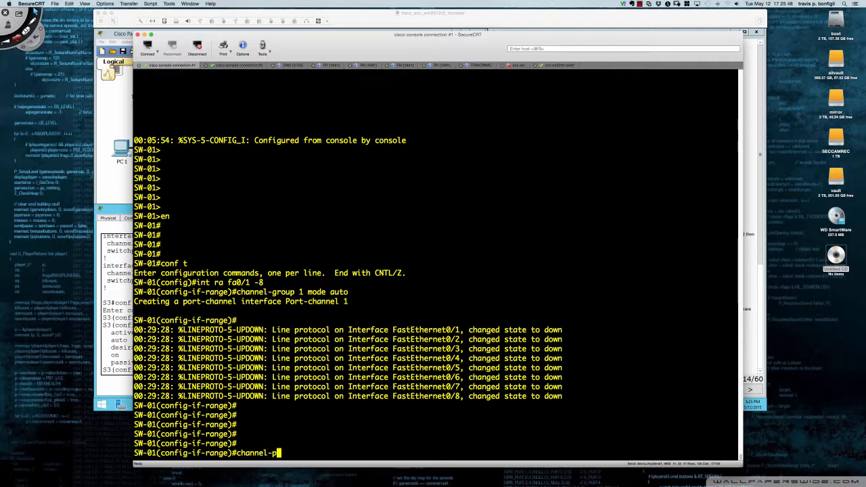
key(BackSpace)
key(BackSpace)
key(BackSpace)
key(BackSpace)
key(BackSpace)
key(BackSpace)
key(BackSpace)
key(BackSpace)
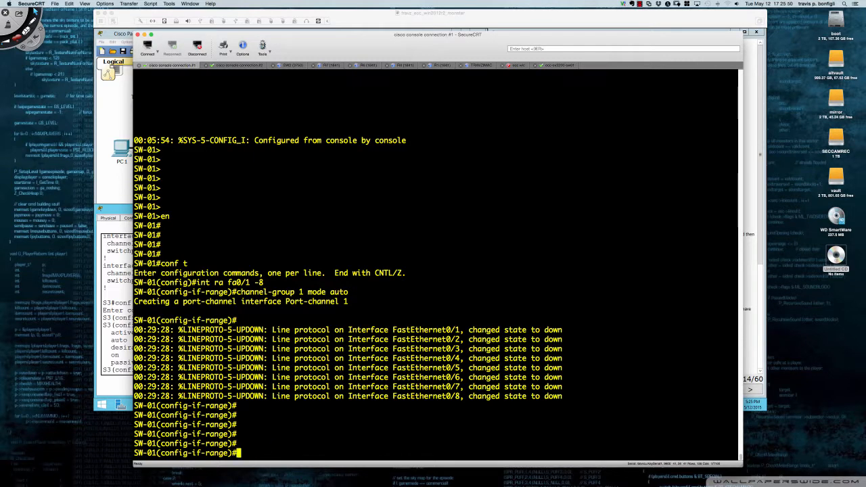
Enter interface po1 on SW-01 and set it to trunk with switchport mode trunk
text(int)
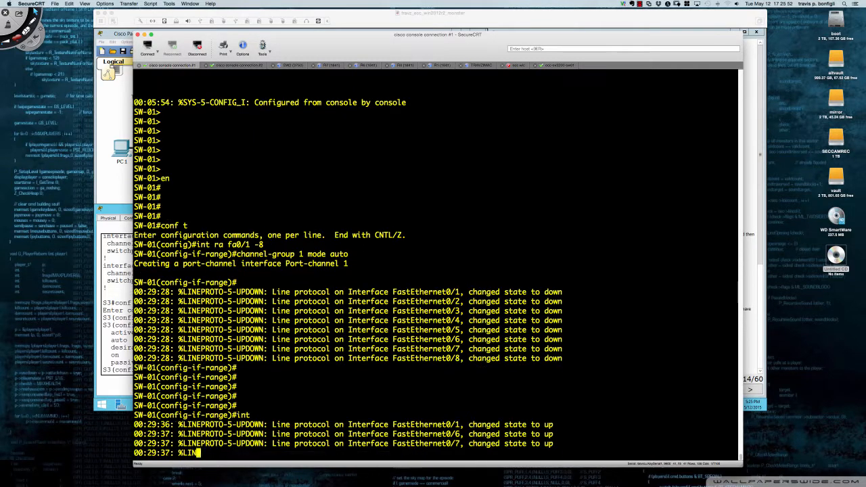
text(po1)
key(Return)
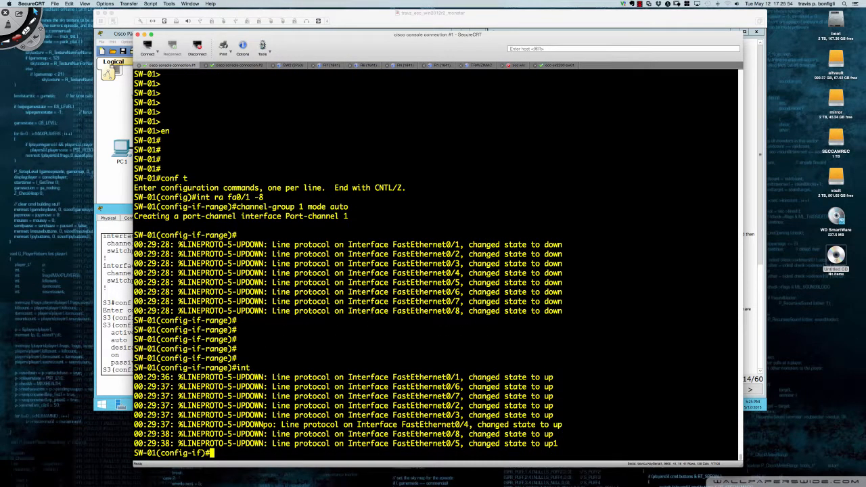
text(swi)
key(Tab)
text(mode trunk)
key(Return)
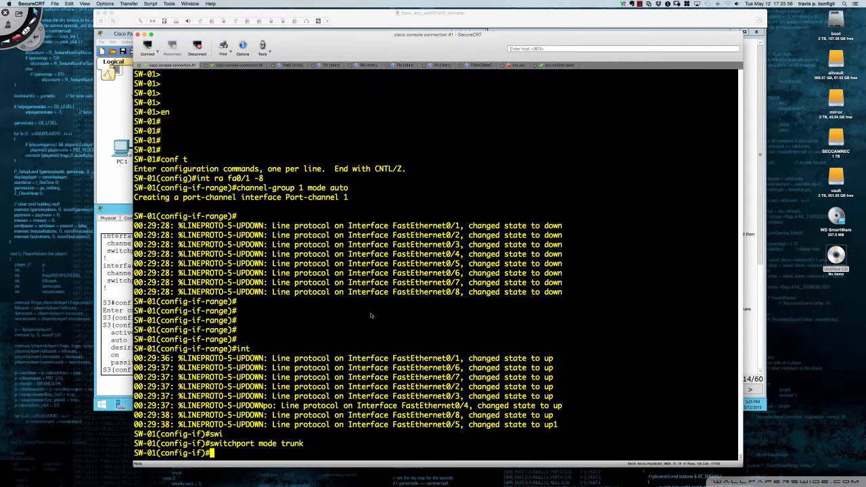
Display the EtherChannel summary on SW-01 with do sh ether summ
key(Return)
key(Return)
key(Return)
key(Return)
text(do sh ether summ)
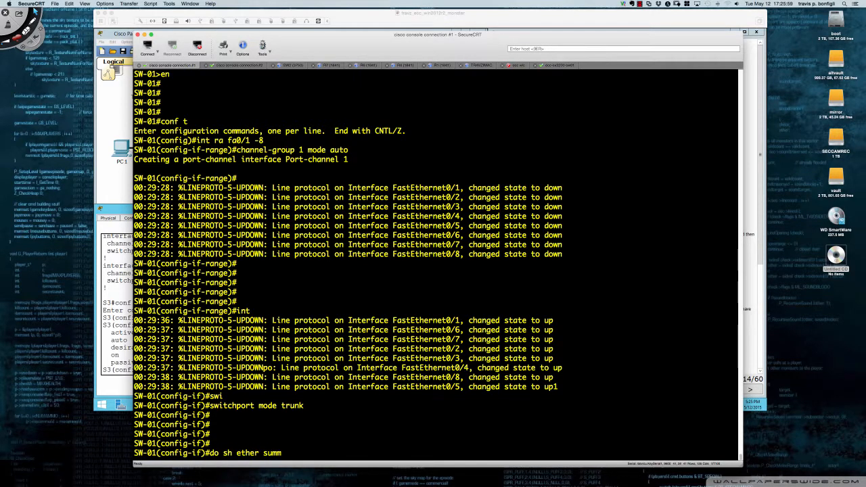
key(Return)
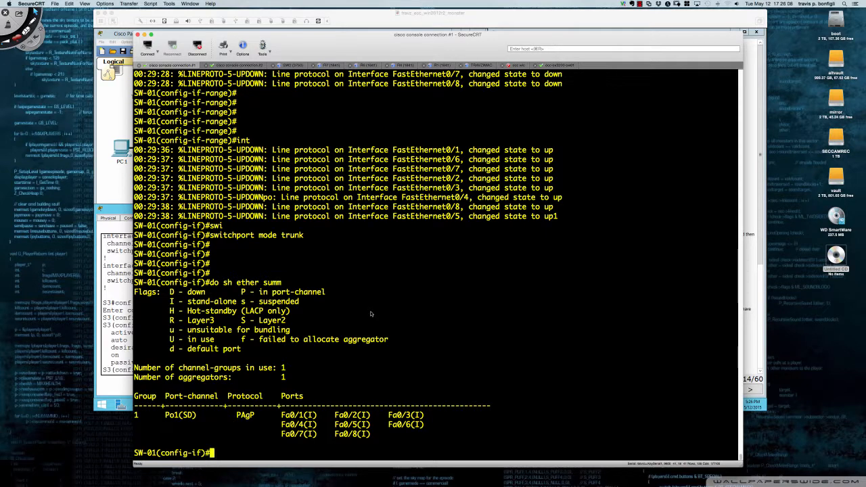
Switch to the SW-02 console session, wake its prompt, and enter global configuration mode with en and conf t
key(ctrl+Tab)
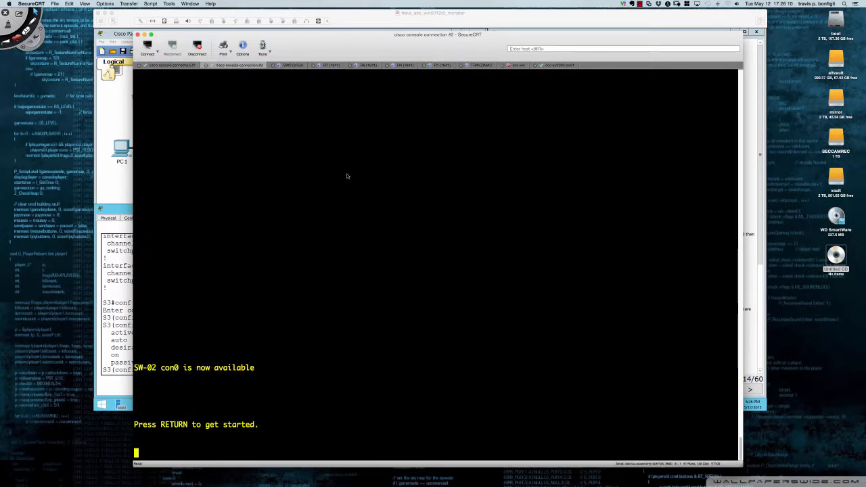
key(Return)
key(Return)
key(Return)
key(Return)
key(Return)
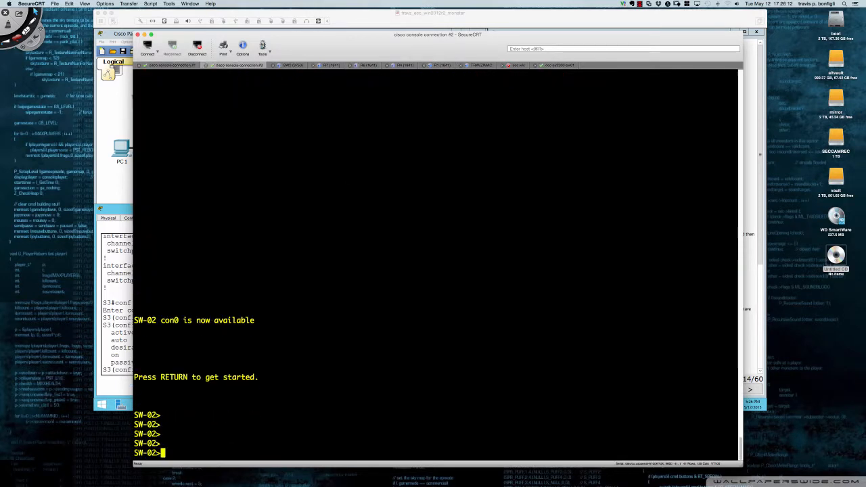
text(en)
key(Return)
text(conf t)
key(Return)
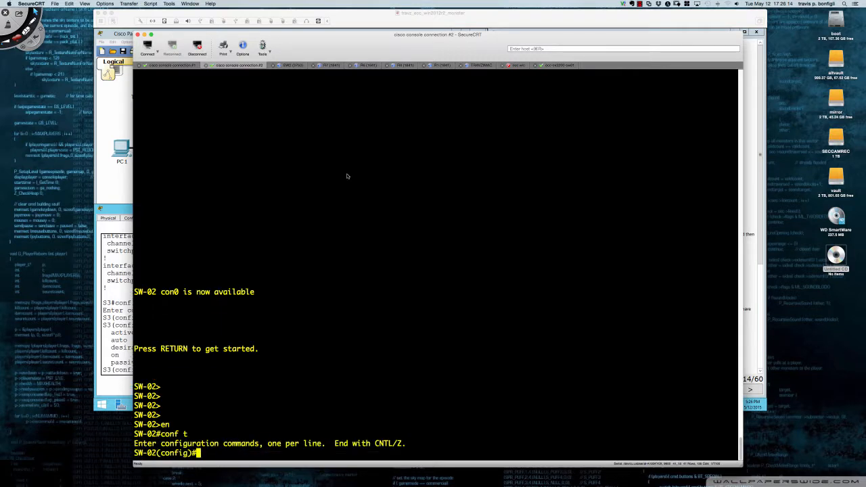
Select interface range fa0/1 -8 on SW-02 and assign it to channel-group 1 in mode auto
text(int ra fa0/1 -8)
key(Return)
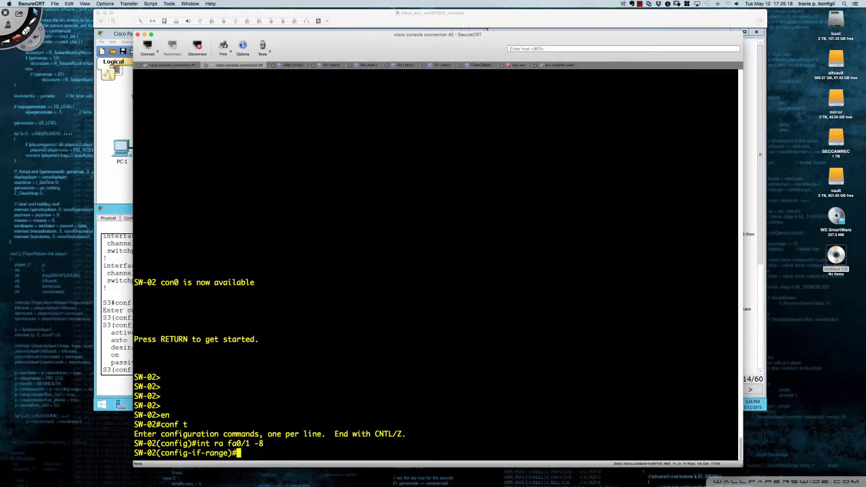
text(channel-grup)
key(BackSpace)
key(BackSpace)
key(Tab)
text(1 mode auto)
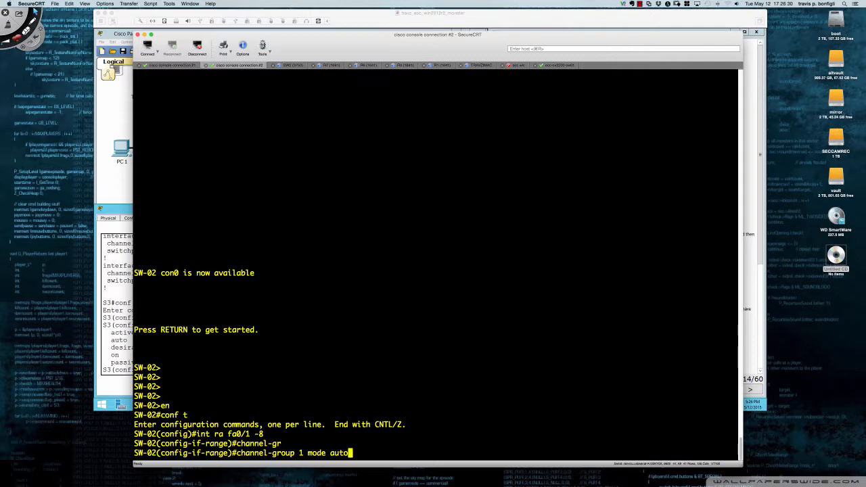
key(Return)
key(Return)
key(Return)
key(Return)
key(Return)
Enter interface po1 on SW-02 and set its switchport mode to trunk
text(int po1)
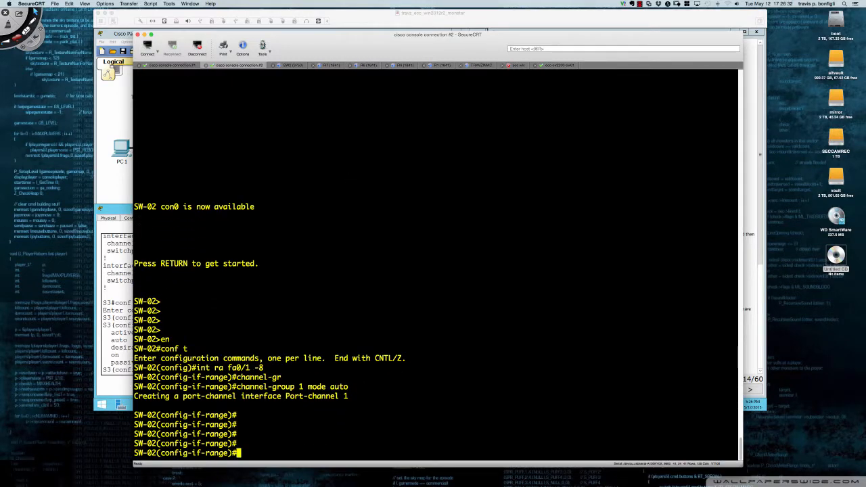
key(Return)
text(swi mode trunk)
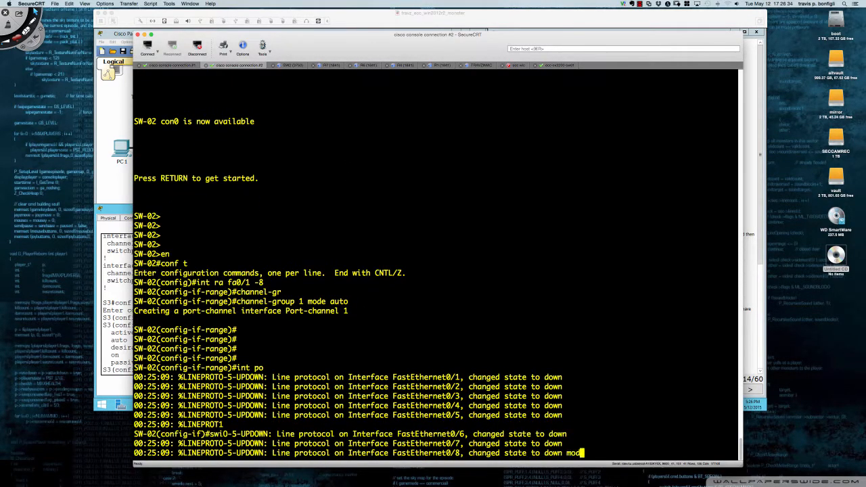
key(Return)
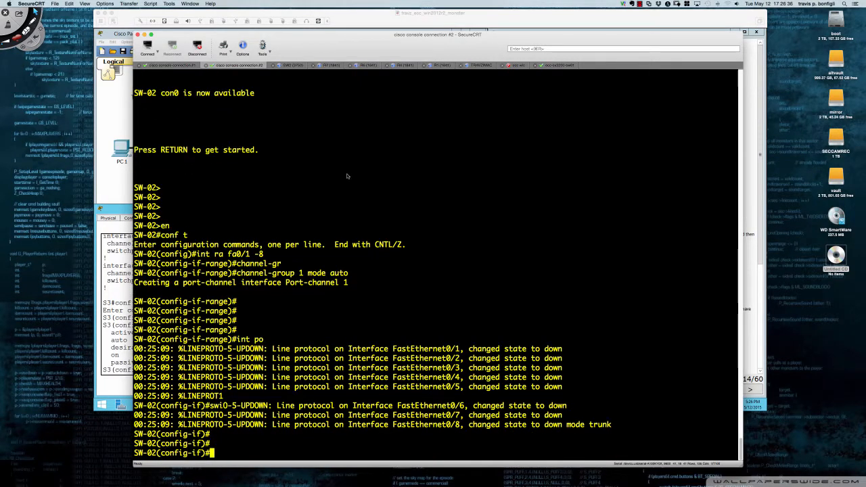
key(Return)
key(Return)
key(Return)
key(Return)
key(Return)
key(Return)
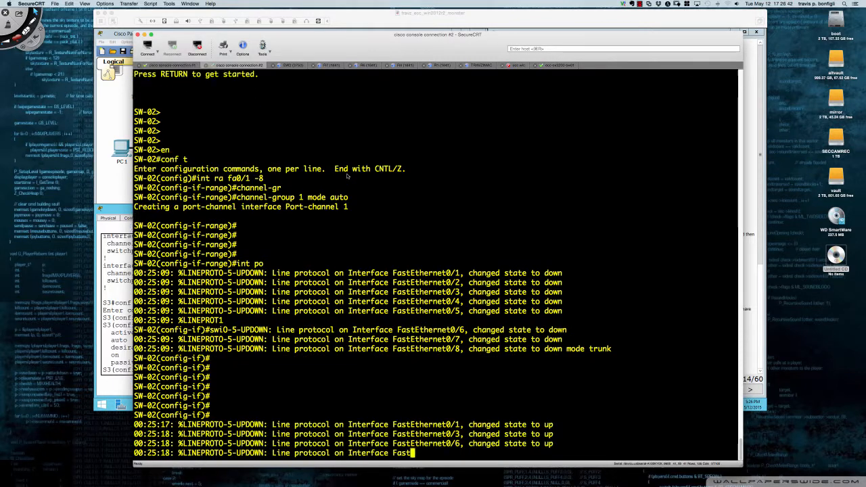
Display the EtherChannel summary on SW-02 with do sh ether summ
key(Return)
key(Return)
key(Return)
key(Return)
key(Return)
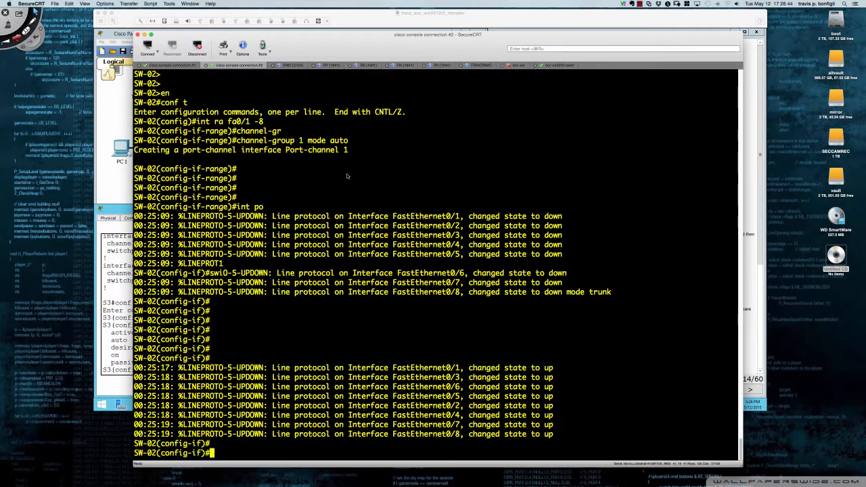
text(do s)
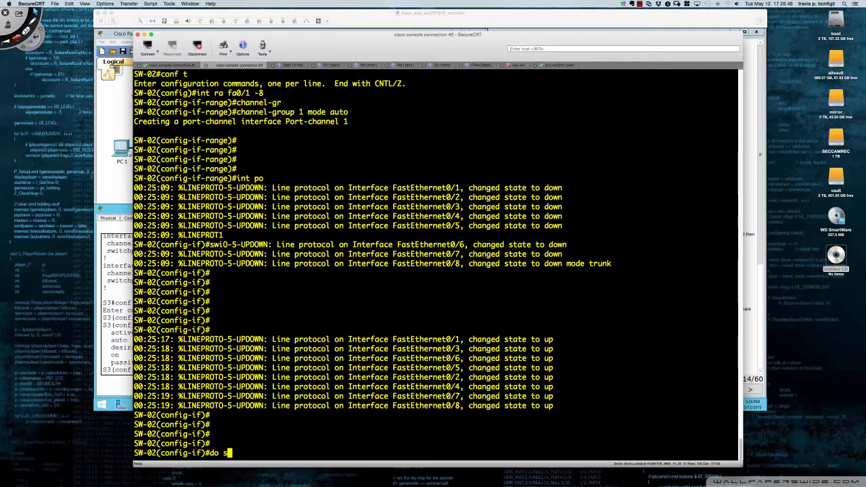
text(h ether summ)
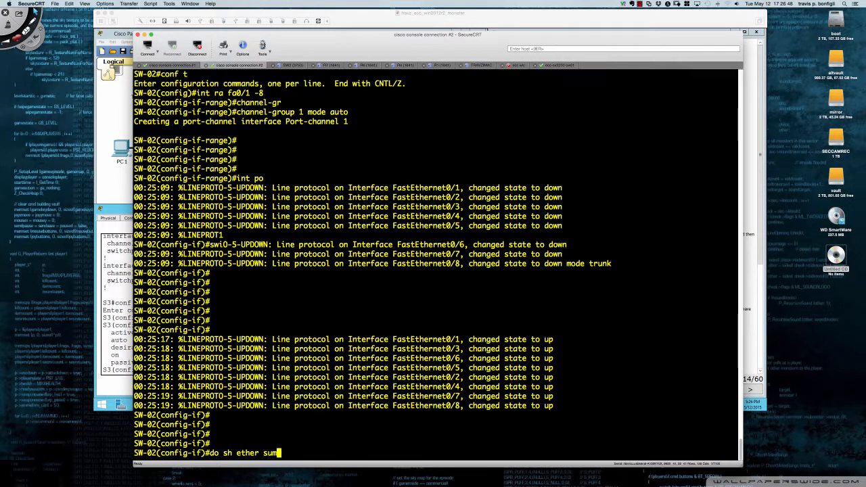
key(Return)
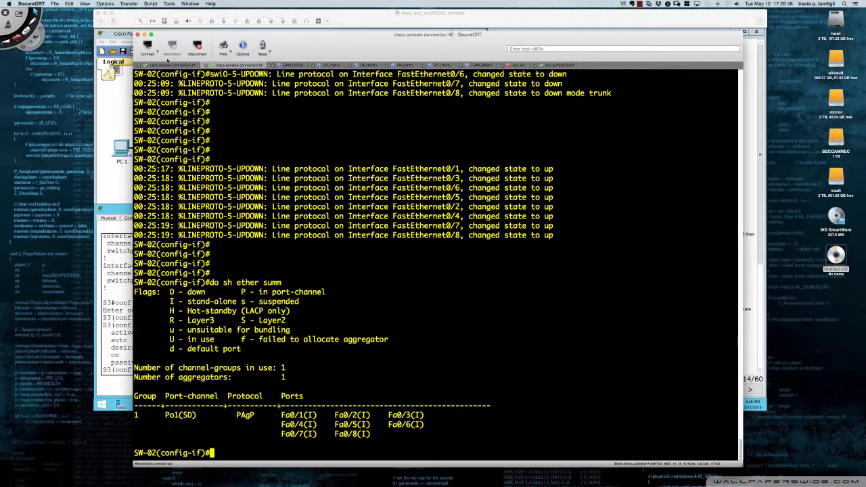
Return to the SW-01 session, rerun do sh ether summ, and highlight the flags of Po1 and its member ports
key(ctrl+shift+Tab)
key(Up)
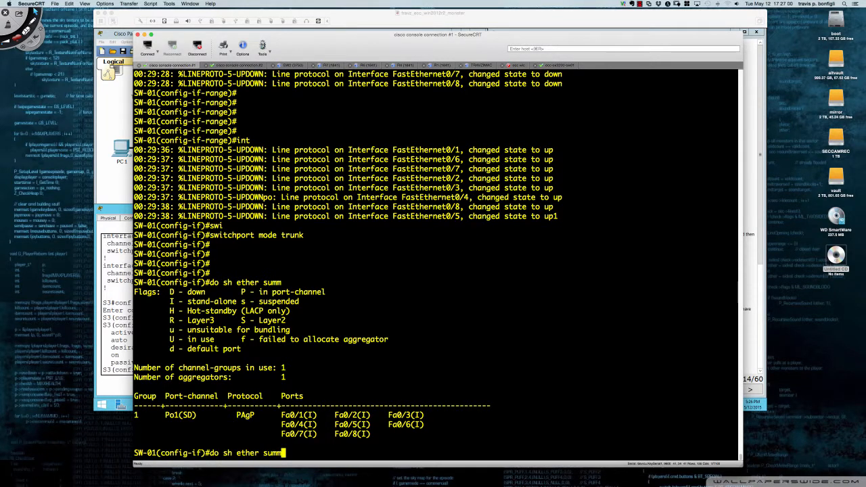
key(Return)
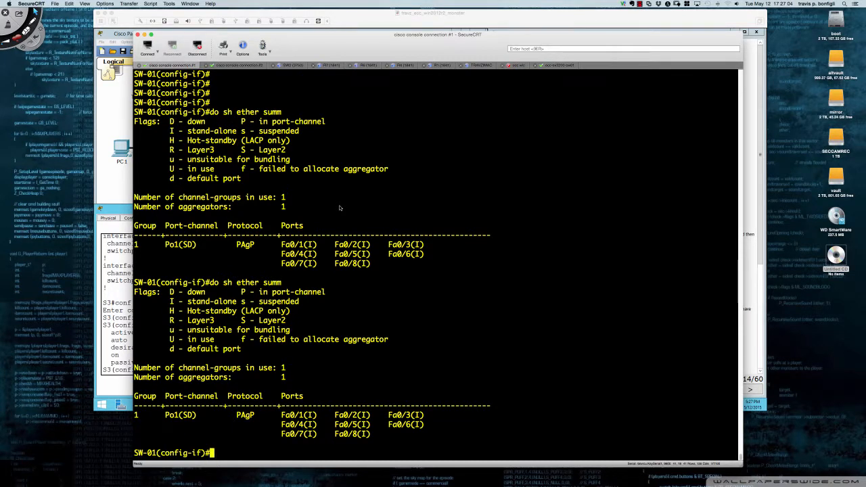
click(186, 416)
drag(185, 416, 192, 416)
click(193, 416)
drag(306, 416, 425, 433)
click(430, 427)
Go back to the SW-02 session and run do sh ether summ again to compare both ends of the channel
click(244, 65)
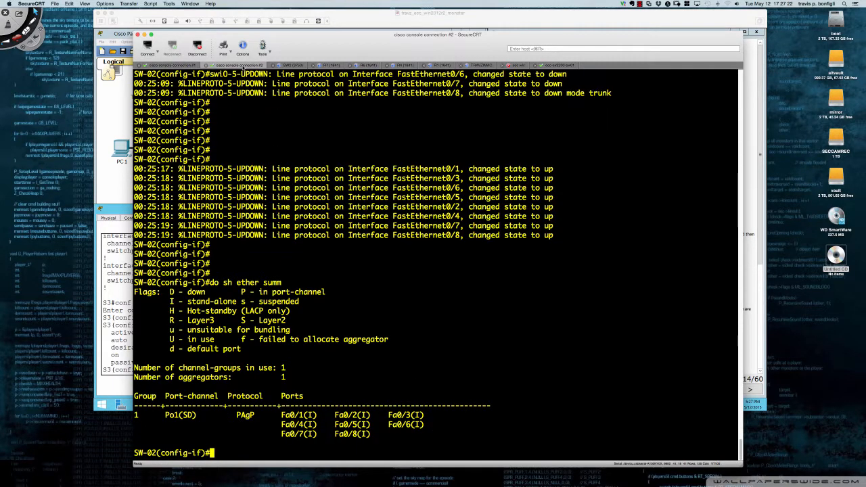
text(do sh ether summ)
key(Return)
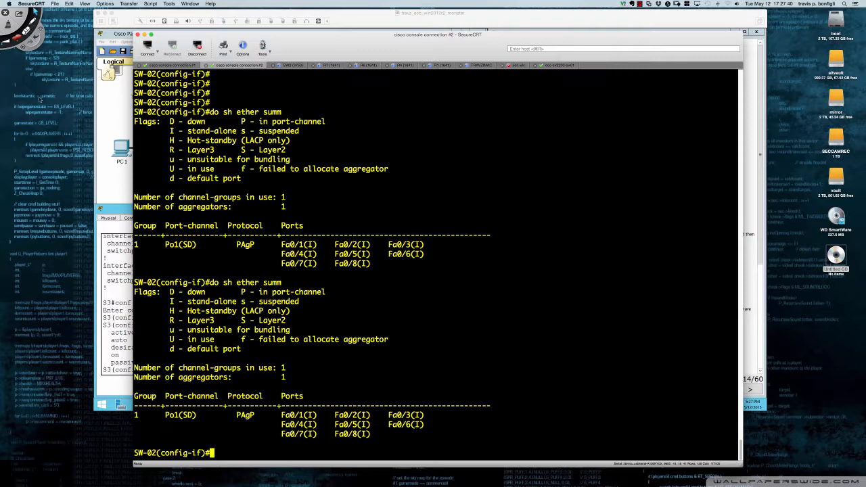
Return to S3's console in Packet Tracer and highlight the channel-group mode of FastEthernet0/1 in the running configuration
click(126, 249)
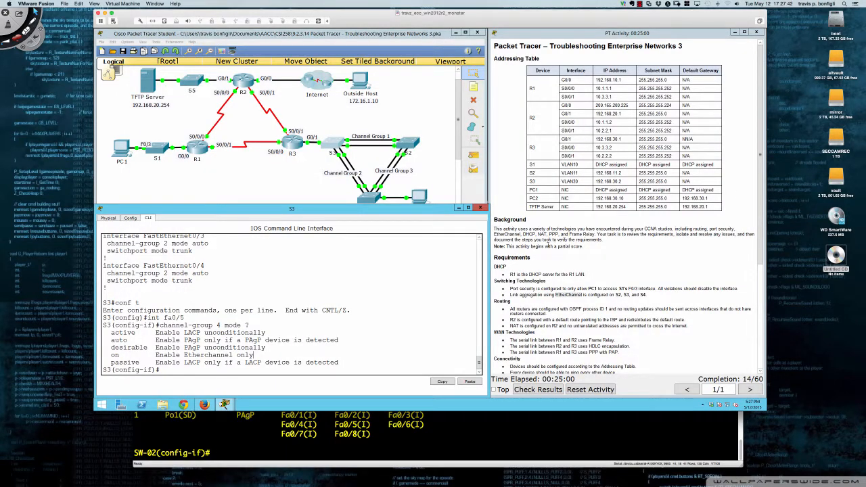
scroll(277, 295, up, 3)
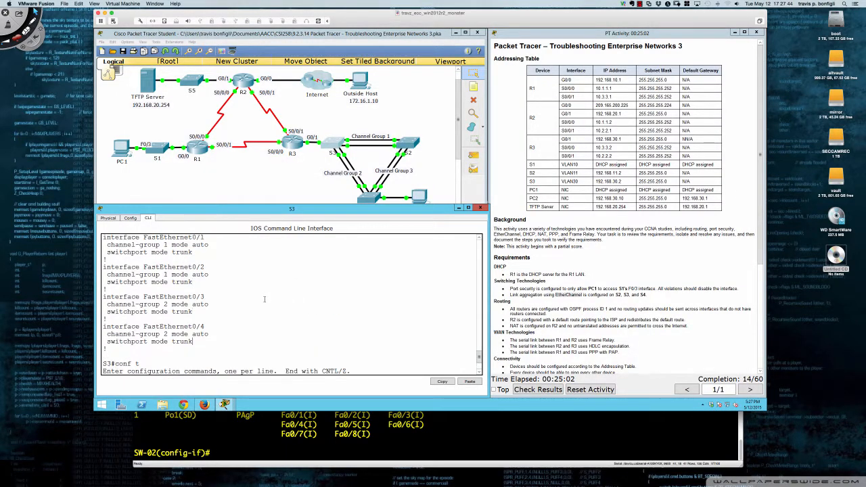
scroll(264, 299, up, 1)
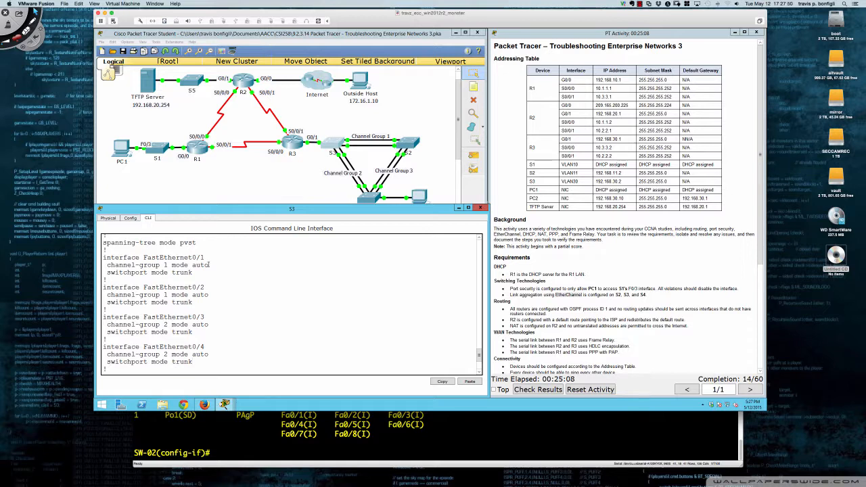
drag(208, 265, 172, 264)
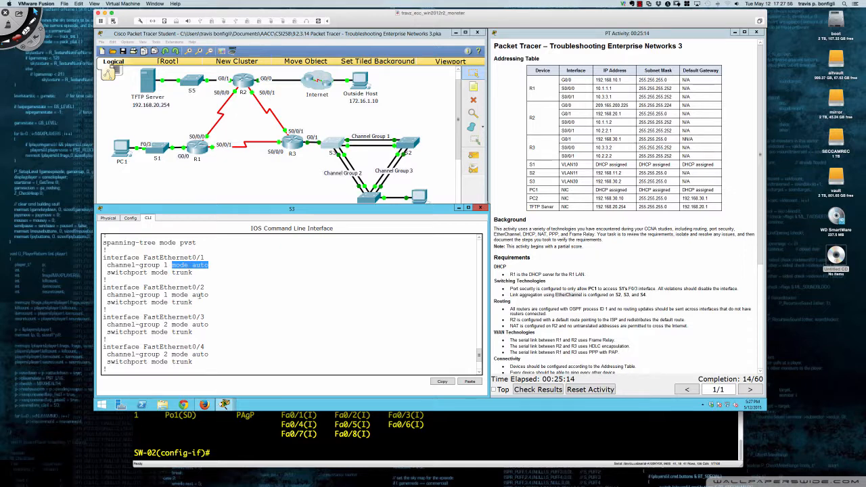
Open switch S4's device window and move and widen it to fit below the topology
click(368, 197)
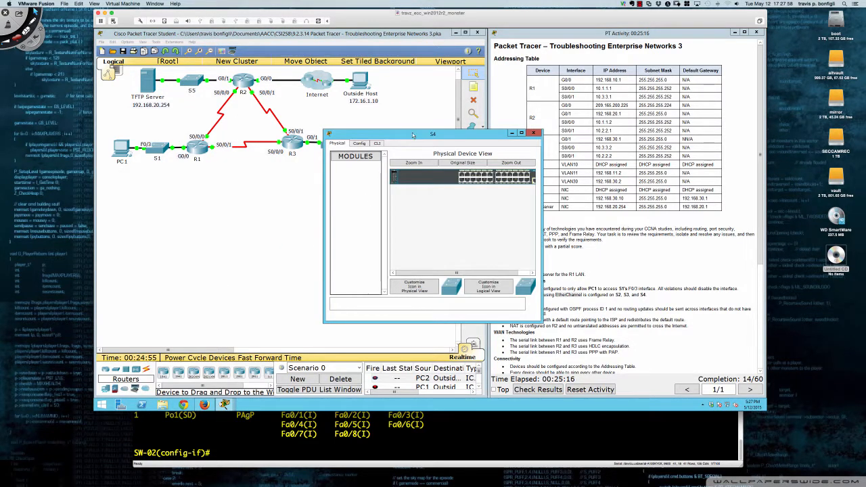
drag(411, 135, 185, 208)
drag(317, 270, 488, 269)
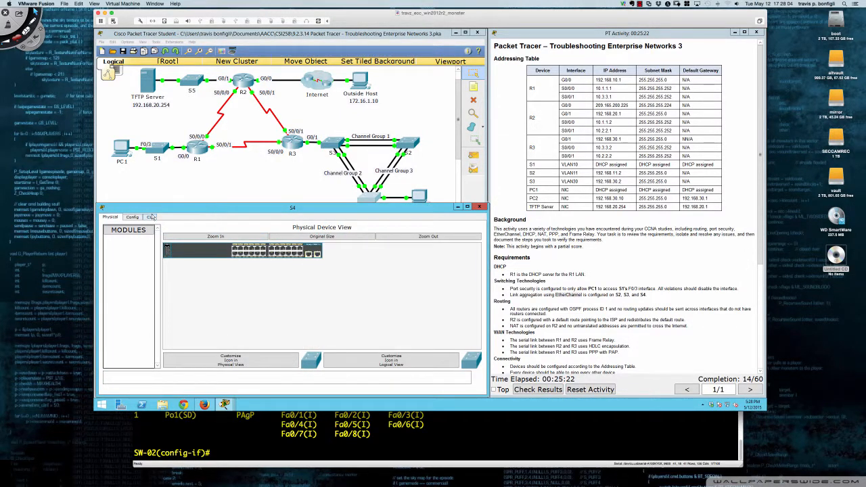
Open S4's command line, wake the prompt, and enter privileged mode with en
click(151, 218)
key(Return)
key(Return)
key(Return)
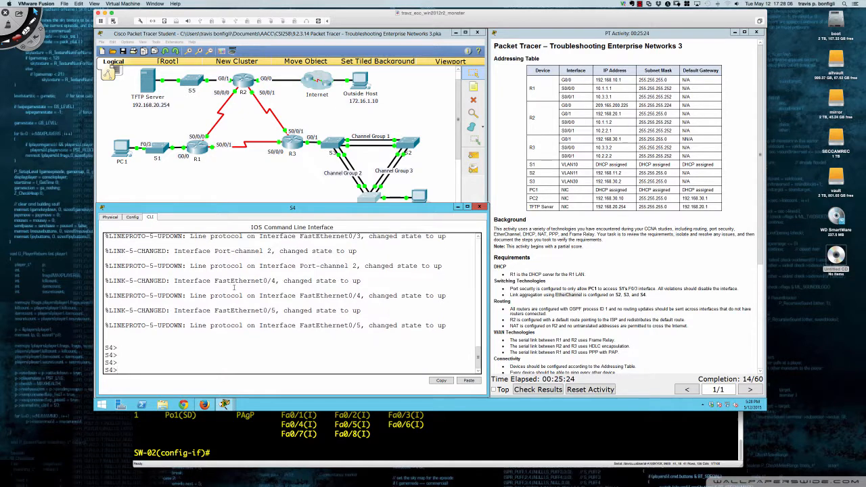
text(en)
key(Return)
key(Return)
key(Return)
key(Return)
key(Return)
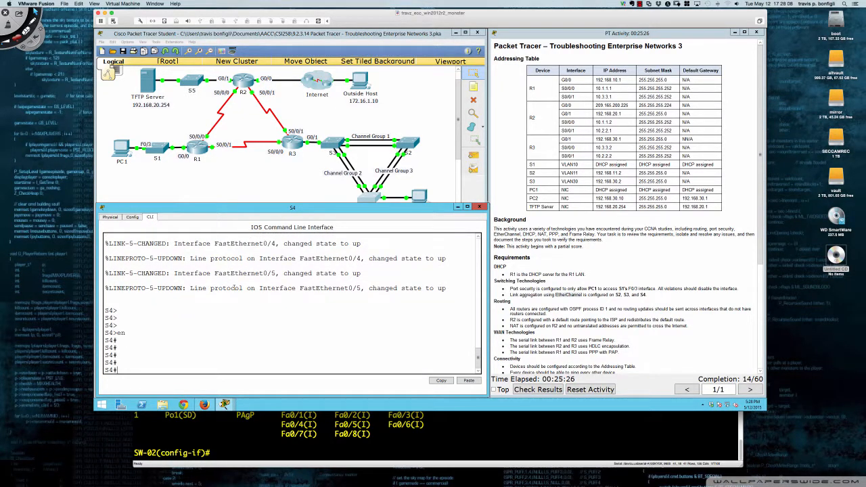
Run sh run on S4 to check its interfaces through FastEthernet0/4, and list its channels with sh ether summ
text(sh run)
key(Return)
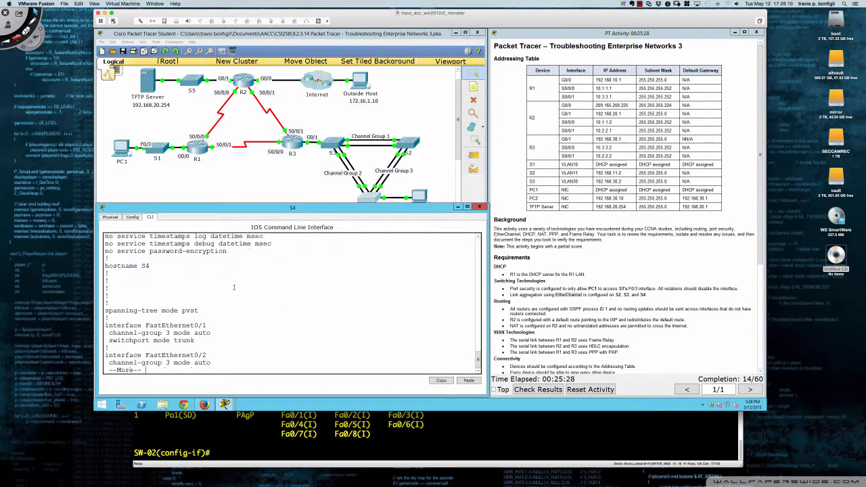
key(Return)
key(Return)
key(Return)
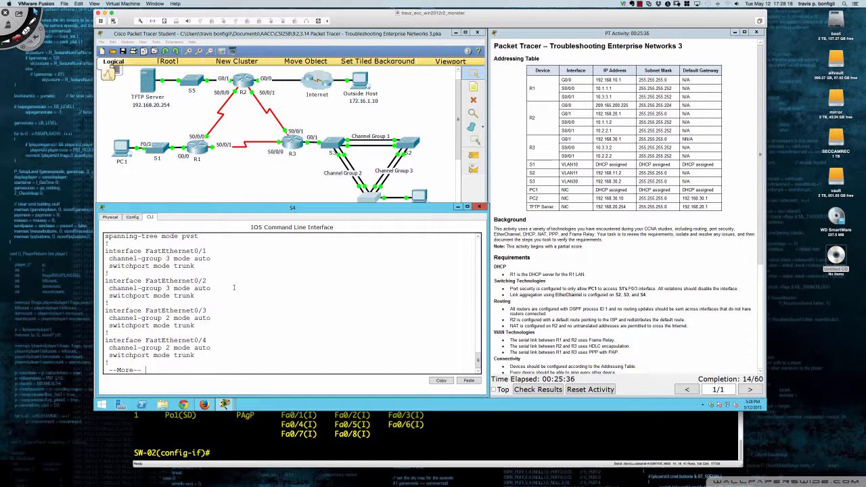
key(Return)
text(sh ether summ)
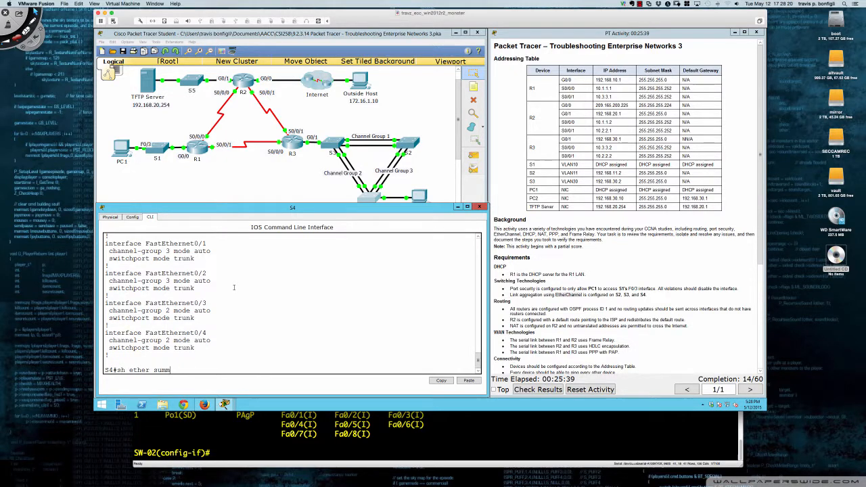
key(Return)
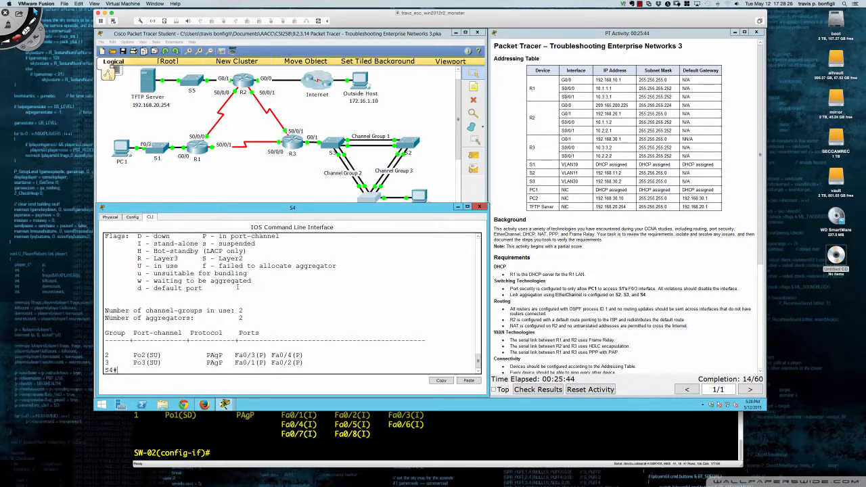
Switch to the SW-02 console in SecureCRT and enter range configuration with int ra fa0/1 - 8
click(391, 429)
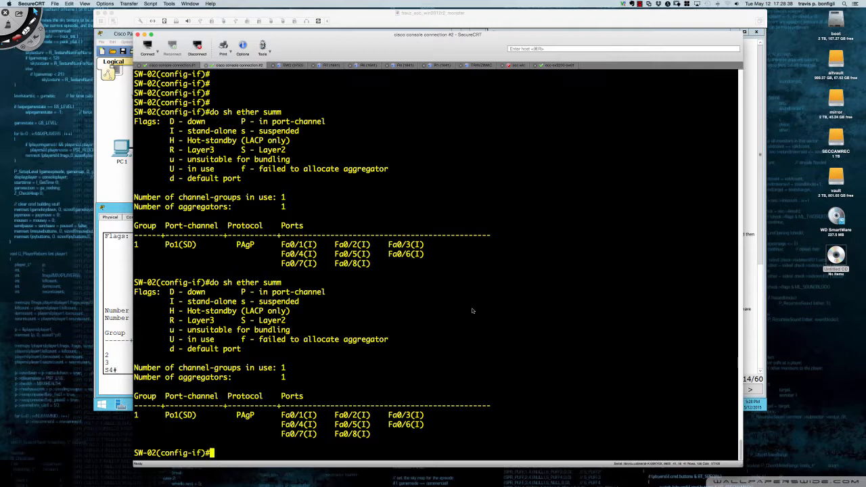
key(Return)
key(Return)
key(Return)
text(in)
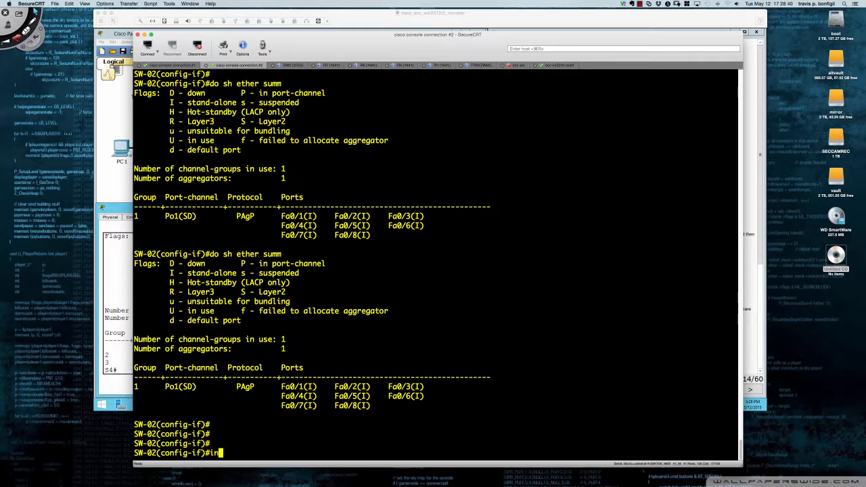
text(t ra fa0/1 - 8)
key(Return)
Remove the existing EtherChannel membership from SW-02's port range with no channel-group 1 mode auto
text(no channel)
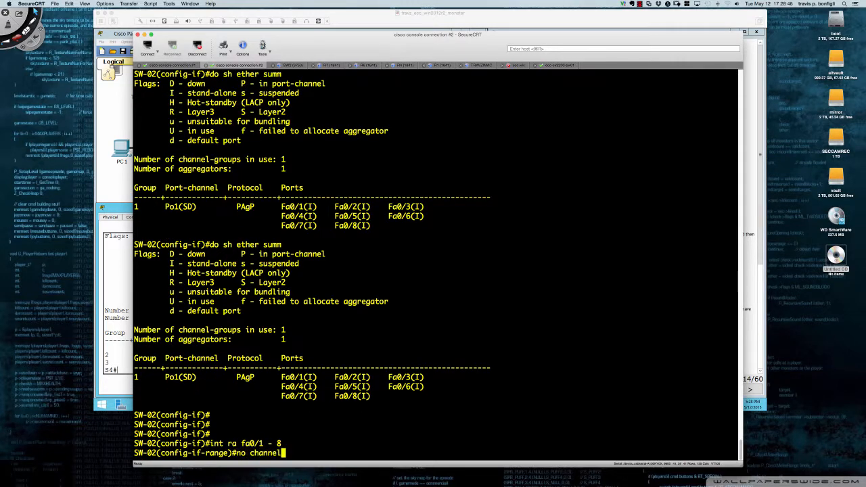
text(-gru)
key(Tab)
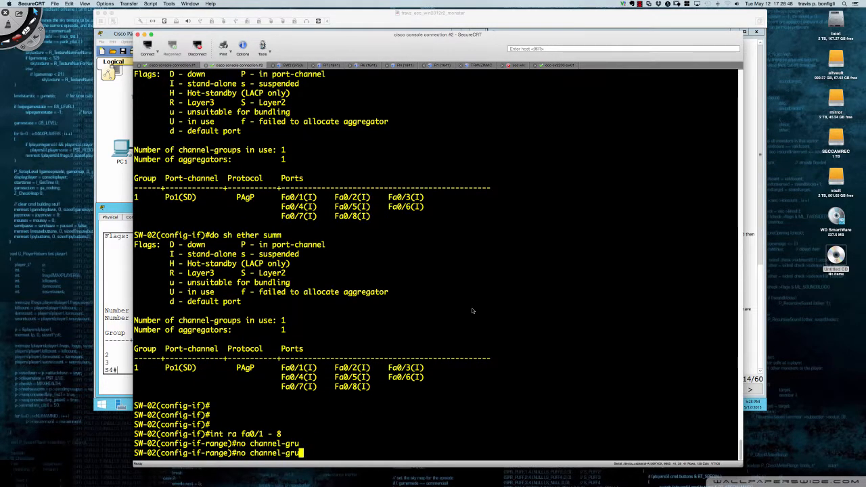
key(BackSpace)
key(Tab)
text(1 mode )
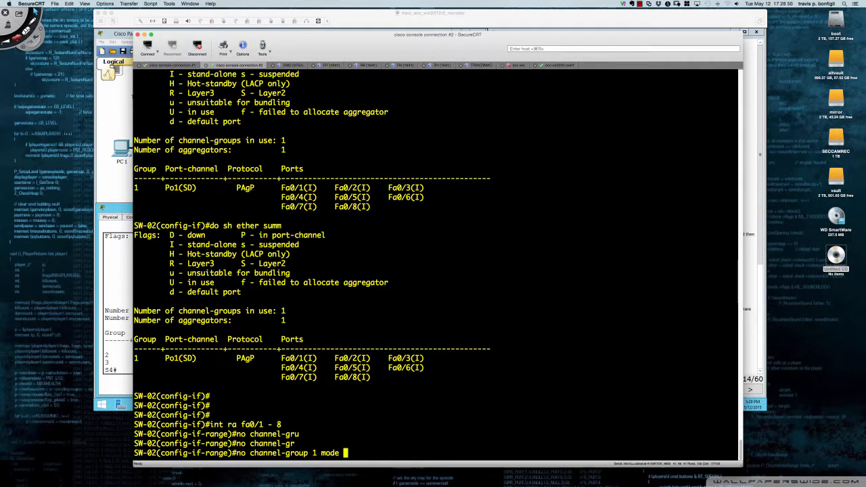
text(auot)
key(Tab)
key(BackSpace)
key(BackSpace)
text(to)
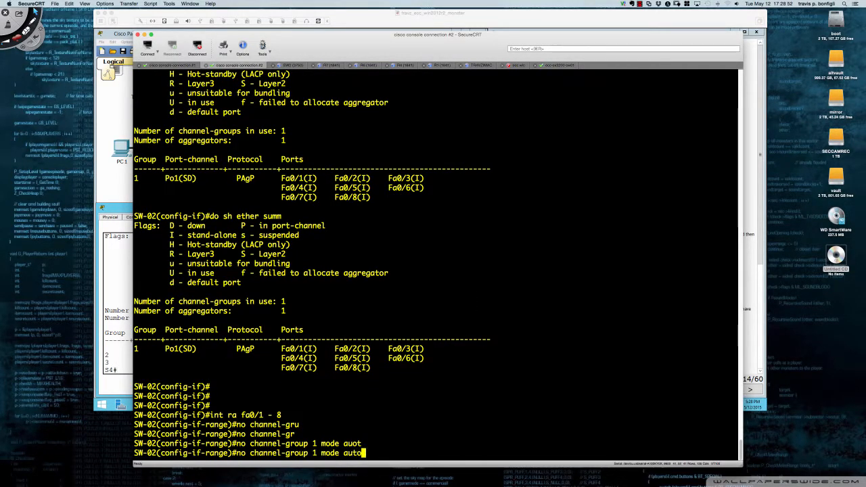
key(Return)
key(Return)
key(Return)
key(Return)
key(Return)
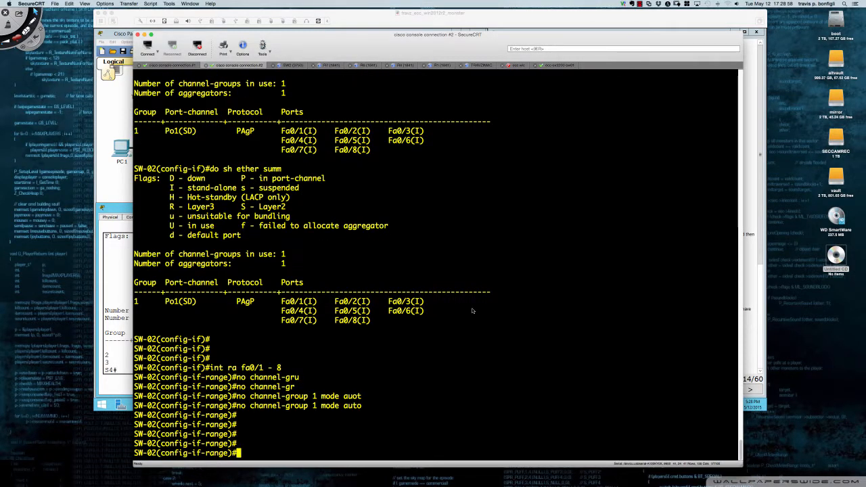
Assign SW-02's port range to channel group 1 in PAgP desirable mode with channel-group 1 mode desirable
key(Return)
key(Return)
key(Return)
text(channel-g)
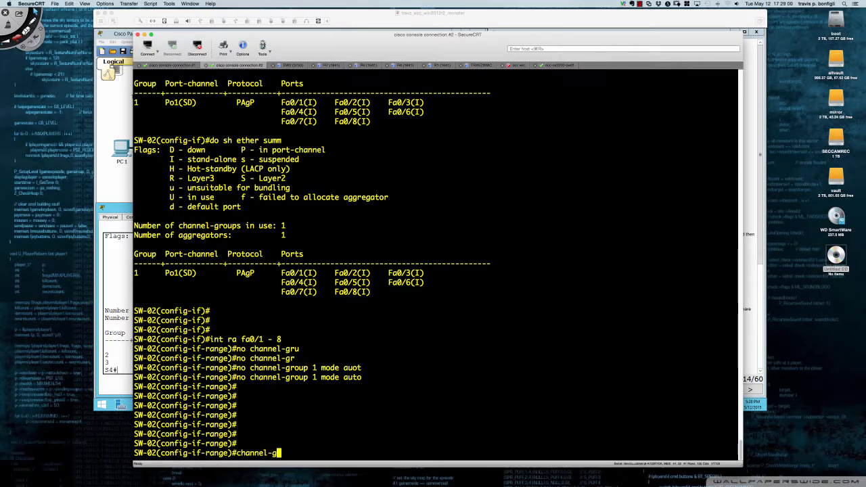
text(rou)
key(BackSpace)
text(oup 1 mode des)
key(Tab)
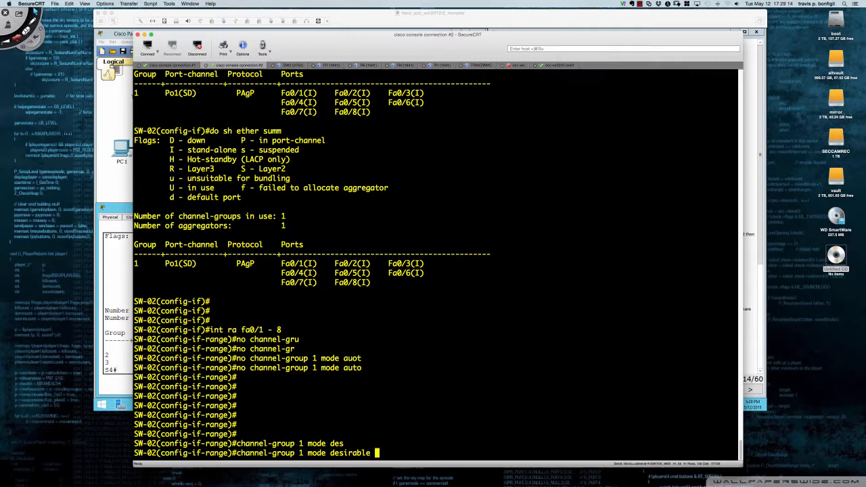
key(Return)
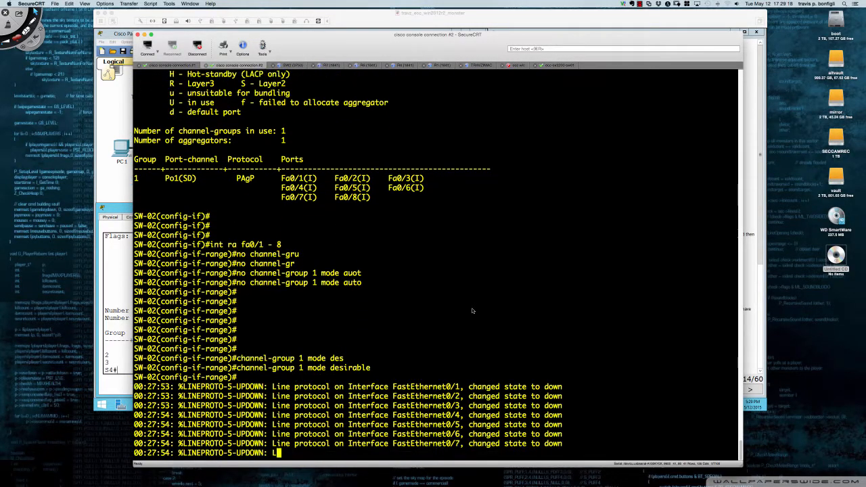
Run do sh ether summ on SW-02 to check the channel with desirable mode applied
key(Return)
key(Return)
key(Return)
key(Return)
key(Return)
key(Return)
key(Return)
text(do)
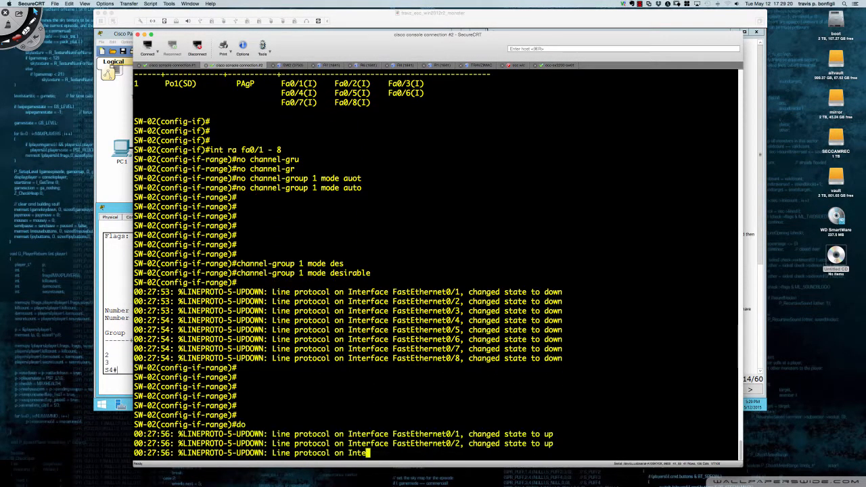
text( sh ether summ)
key(Return)
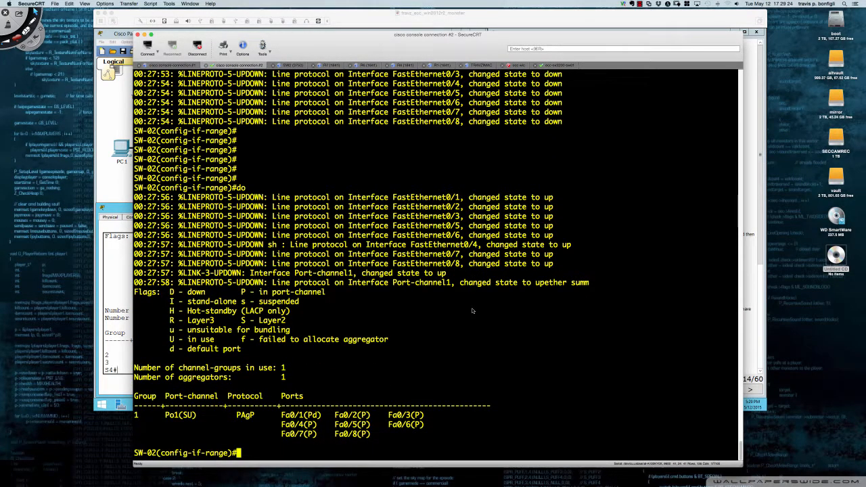
Repeat do sh ether summ twice on SW-02 to recheck the port states
key(Up)
key(Return)
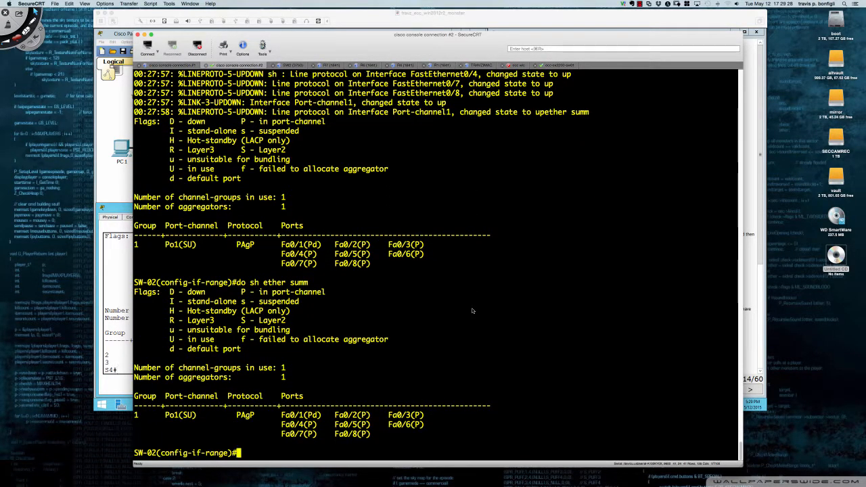
key(Return)
key(Return)
key(Return)
key(Up)
key(Return)
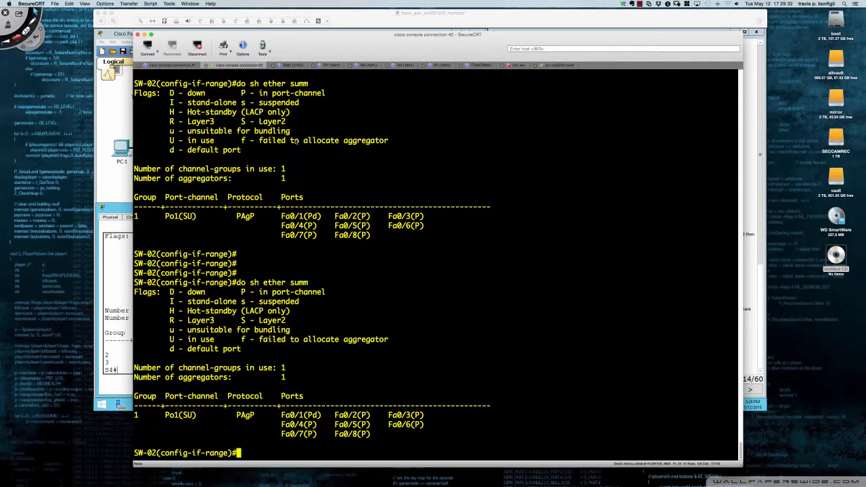
Switch to the SW-01 session and run do sh ether summ to check the other end of the channel
key(super+1)
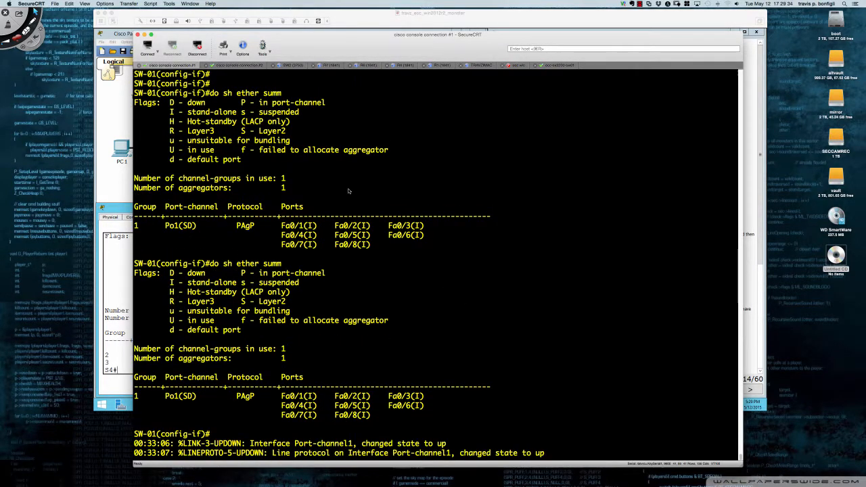
key(Return)
key(Return)
key(Return)
key(Up)
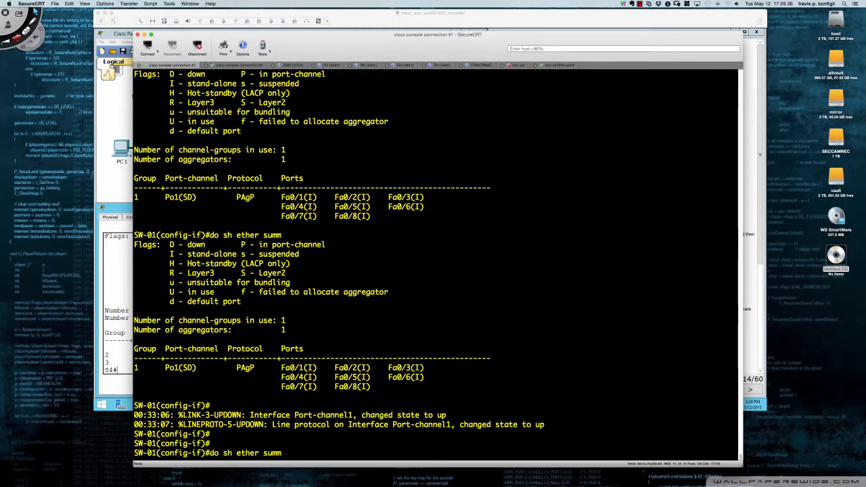
key(Return)
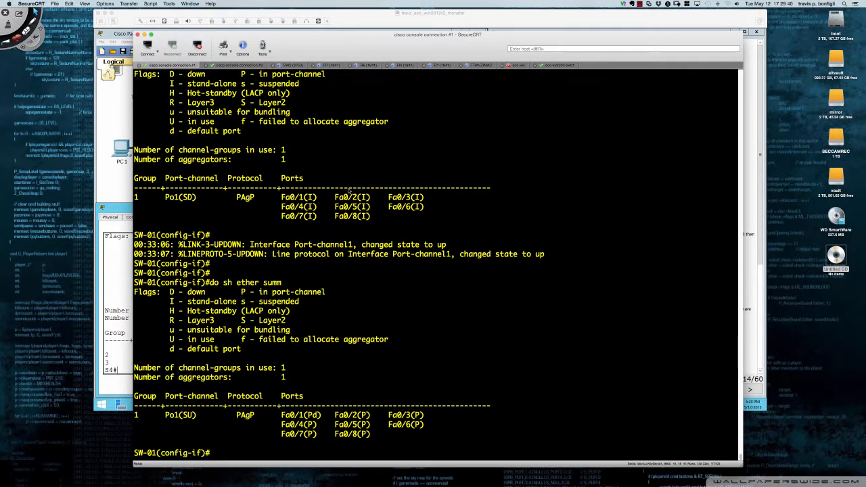
Return to S4's console in Packet Tracer and review its interface entries, highlighting EtherChannel in the requirements and FastEthernet0/1's channel-group mode
click(102, 264)
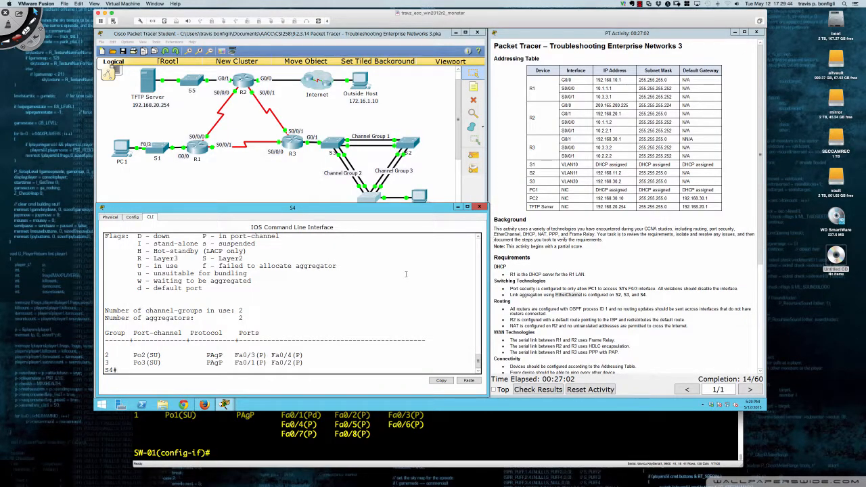
scroll(362, 299, down, 1)
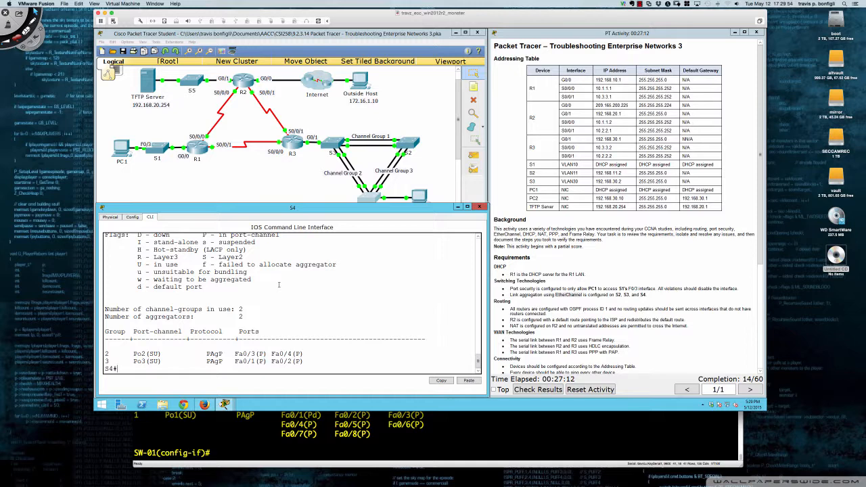
scroll(289, 280, up, 4)
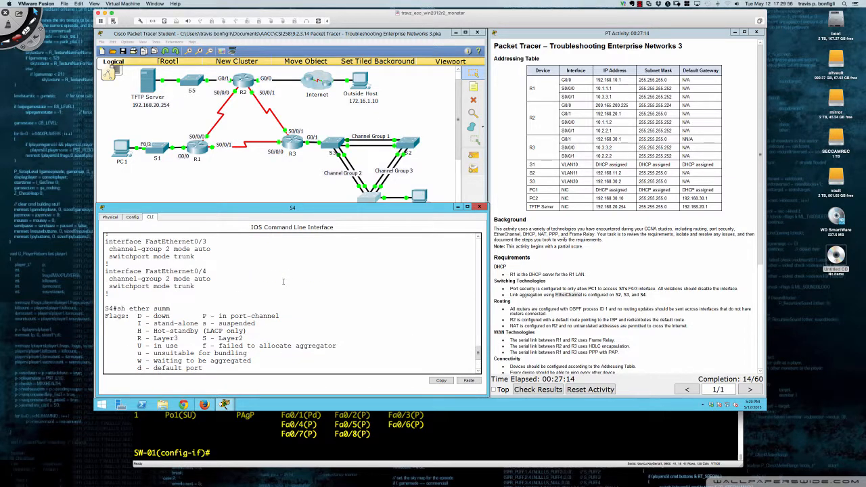
scroll(284, 282, up, 3)
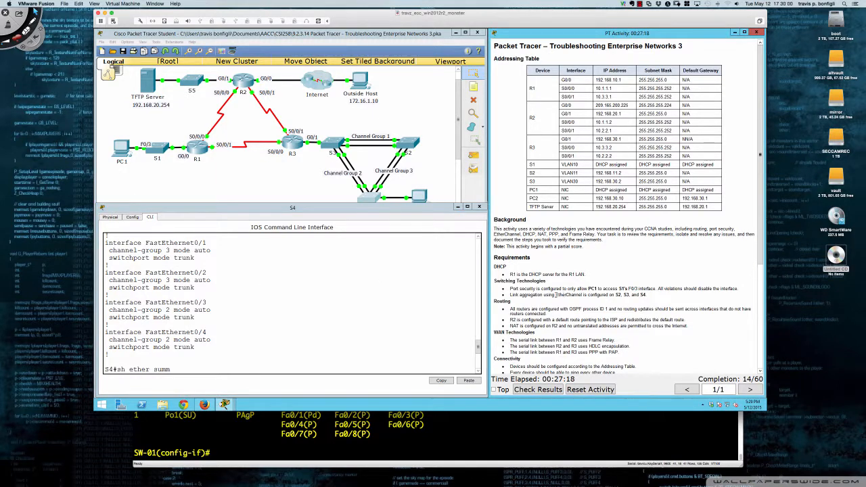
drag(556, 295, 584, 295)
drag(210, 251, 193, 251)
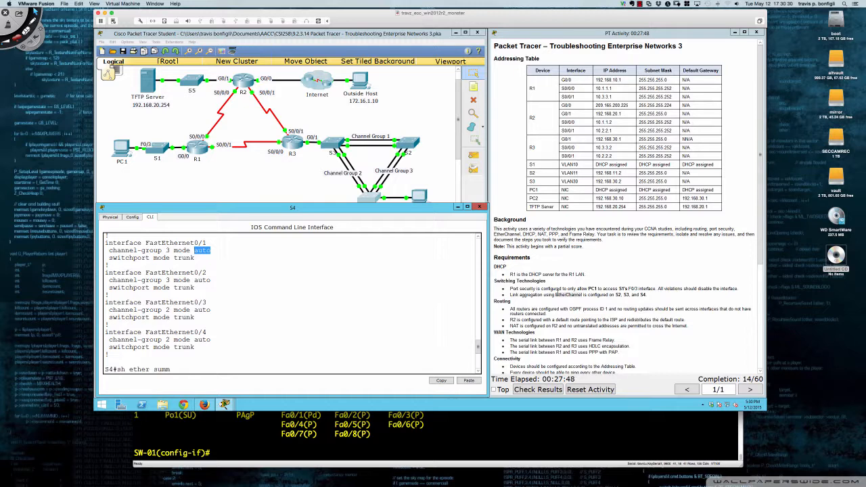
click(310, 250)
scroll(282, 316, up, 2)
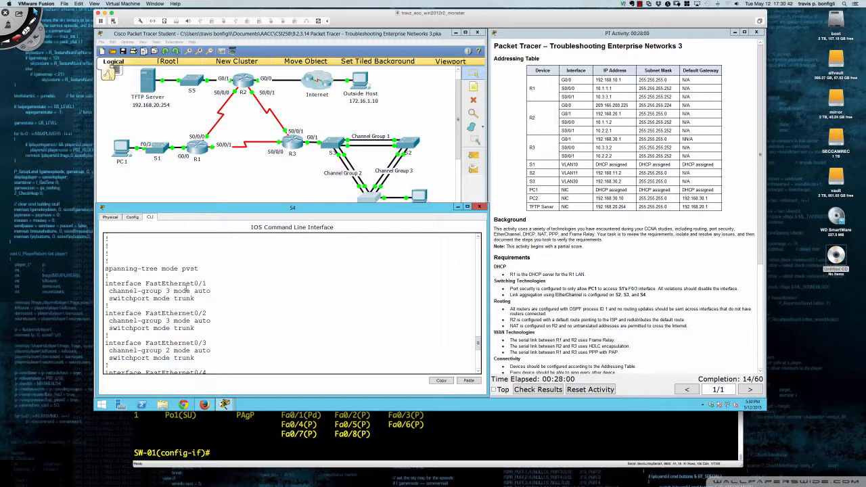
scroll(186, 289, down, 1)
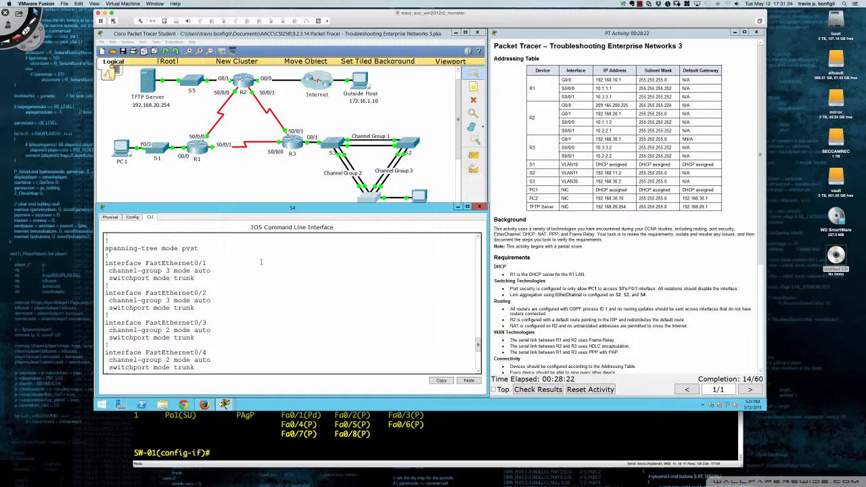
Enter global configuration on S4 and shut down interface fa0/1
text(g)
text(onf t)
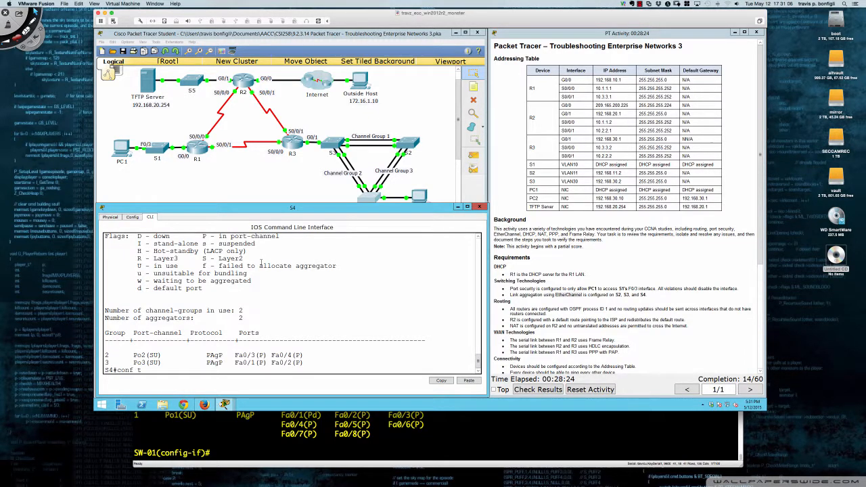
key(Return)
text(int fa0/1)
key(Return)
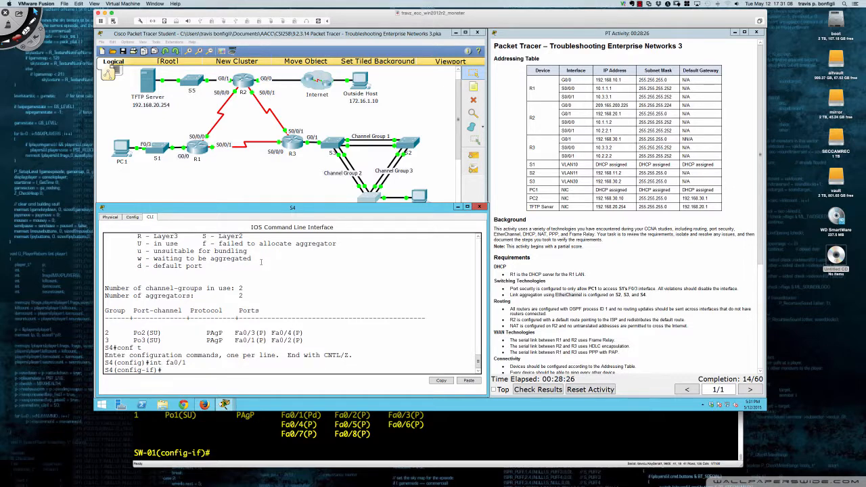
text(shut)
key(Return)
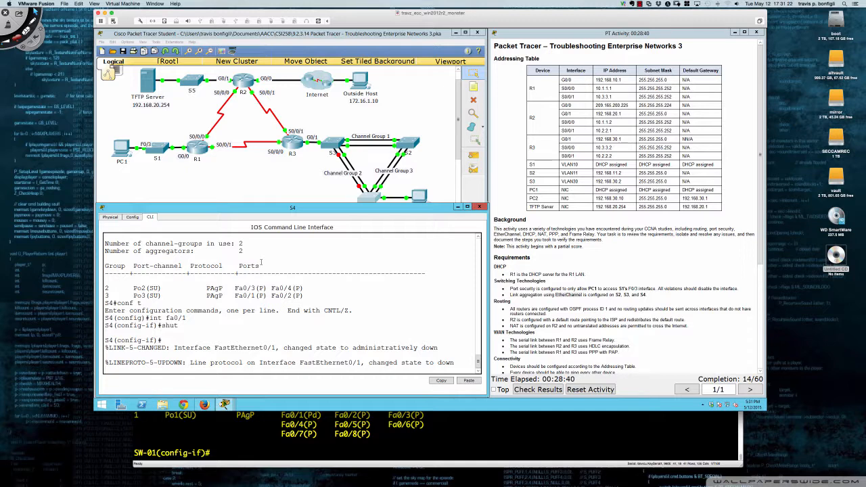
Re-enable FastEthernet0/1 on S4 with no shut
key(Return)
key(Return)
text(no shu)
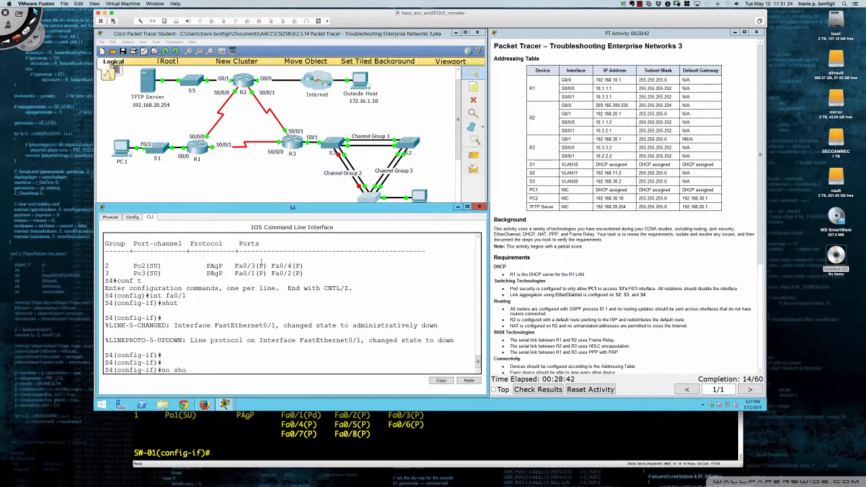
text(t)
key(Return)
key(Return)
key(Return)
key(Return)
key(Return)
key(Return)
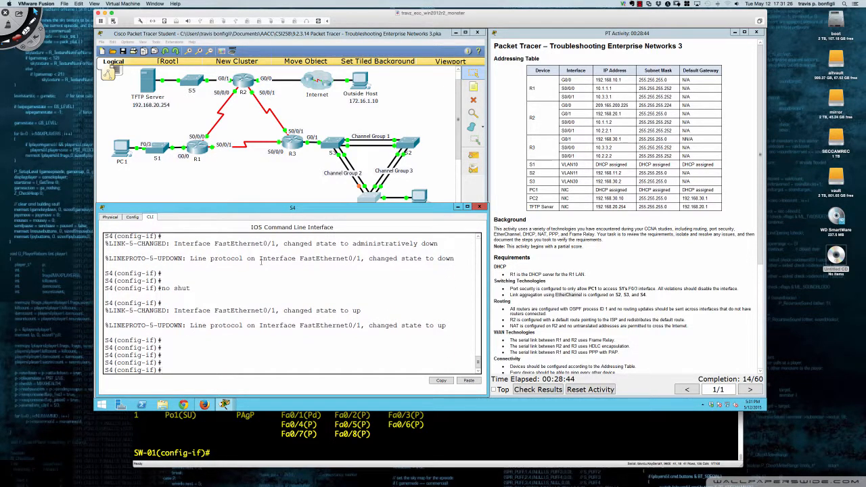
Run do sh run on S4 and page through the interface entries up to FastEthernet0/3
text(do sh run)
key(Return)
key(Return)
key(Return)
key(Return)
key(Return)
key(Return)
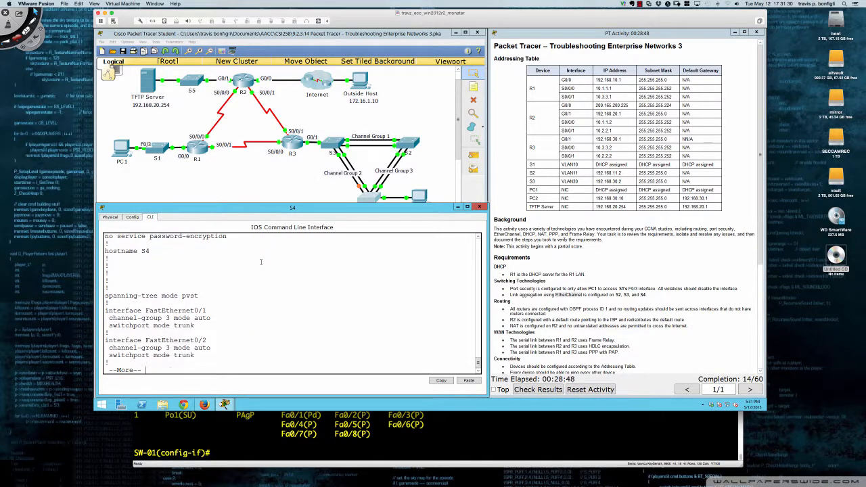
key(Return)
key(Return)
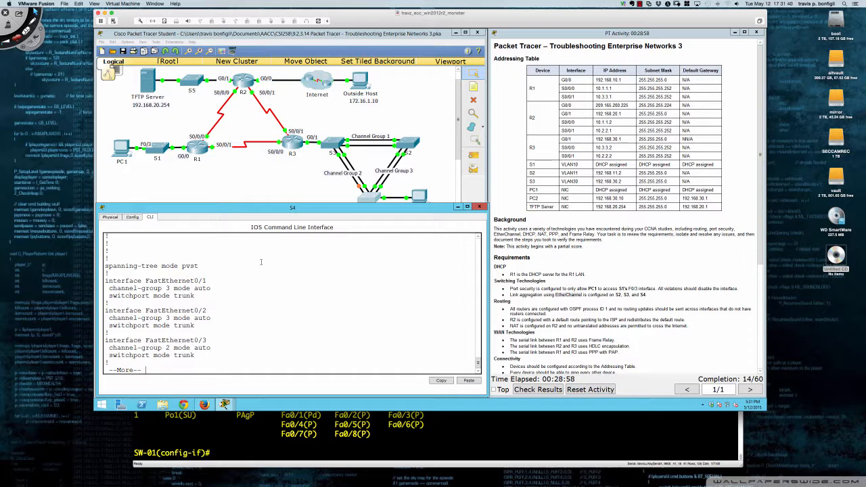
Finish paging through S4's interface entries, enter interface fa0/3, and shut it down
key(space)
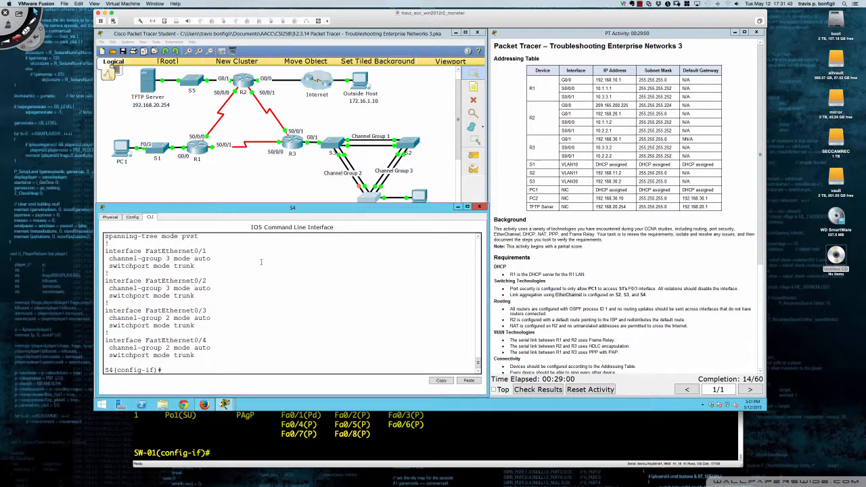
text(intn fa0/3)
key(Return)
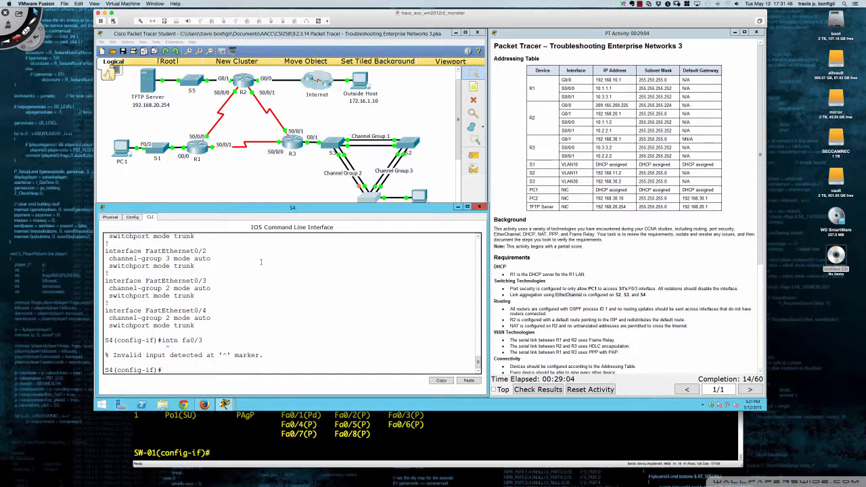
text(int fa0/3)
key(Return)
text(shut)
key(Return)
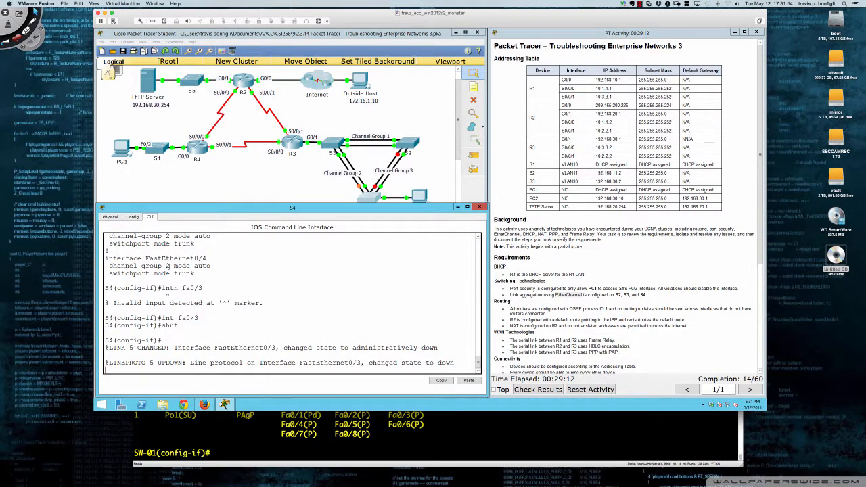
Compare the channel-group 2 lines of FastEthernet0/3 and FastEthernet0/4 on S4 with the link states in the topology
drag(170, 267, 154, 237)
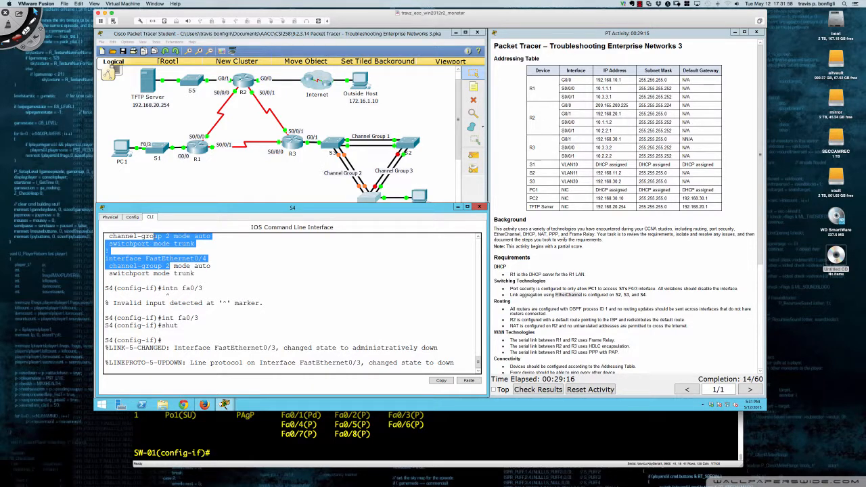
click(284, 298)
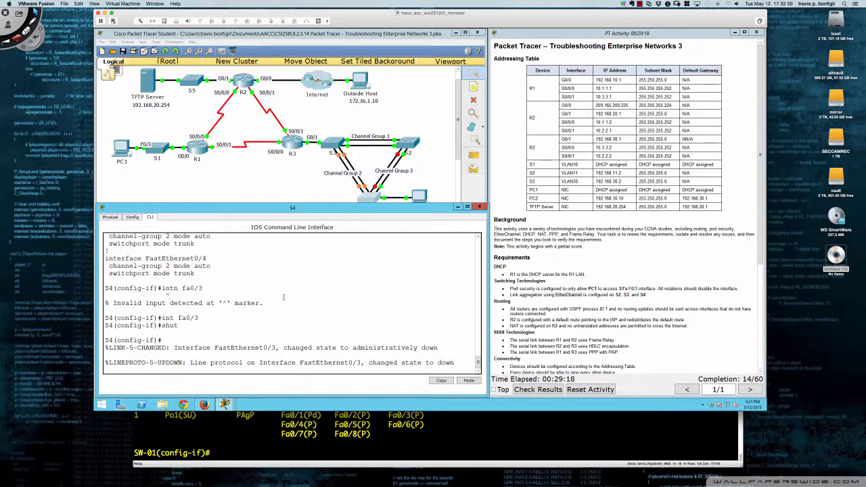
key(Return)
key(Return)
key(Return)
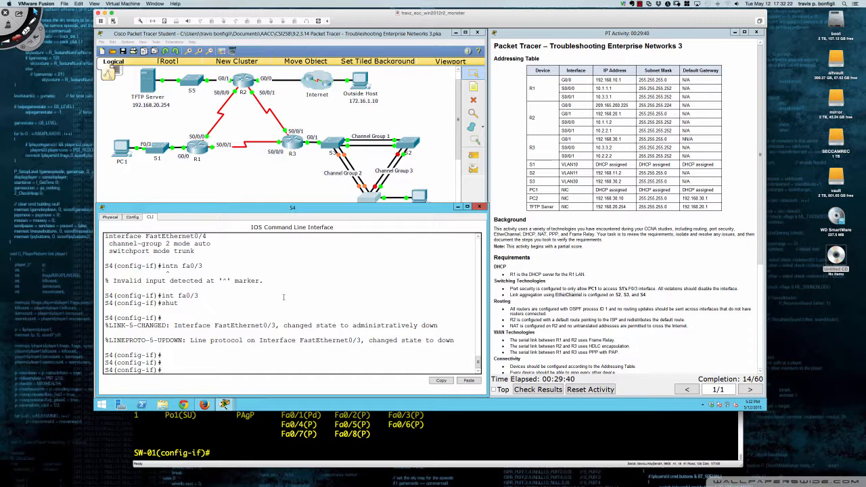
key(Return)
key(Return)
key(Return)
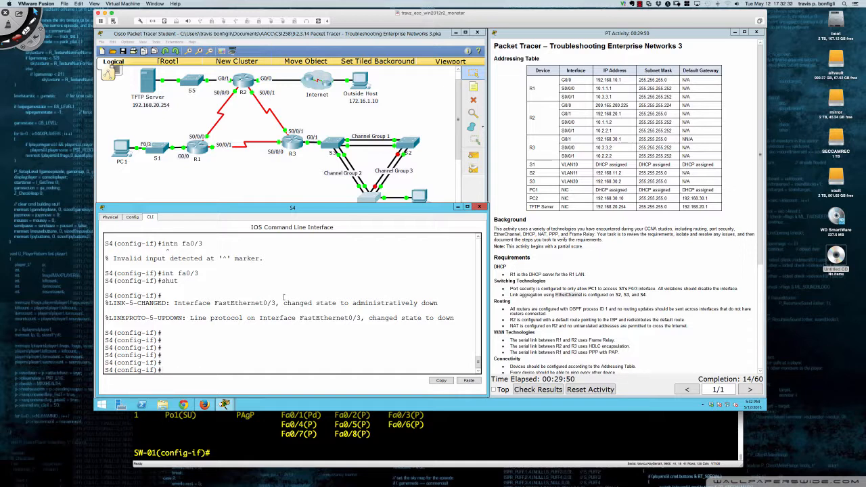
Remove channel-group 3 mode auto from interface range fa0/1 - 2 on S4
text(int ra fa0/1 - 2)
key(Return)
text(no )
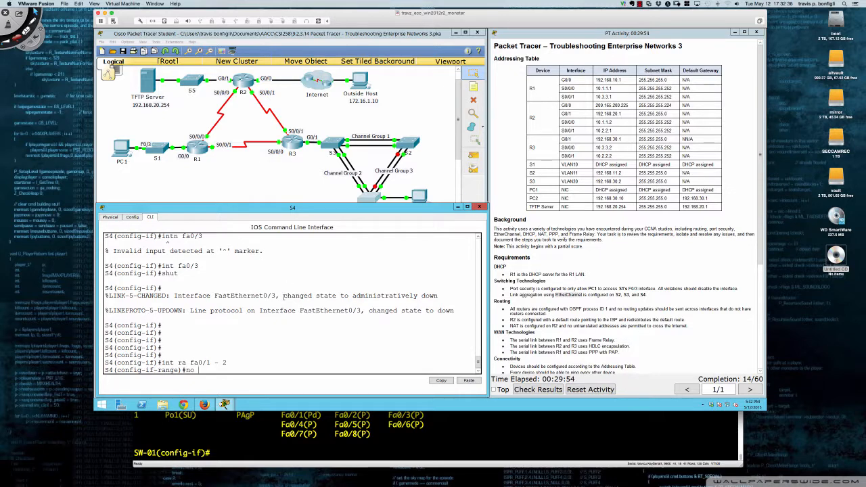
text(shhannel-gruop)
key(BackSpace)
key(BackSpace)
key(Tab)
text(3 mode auto)
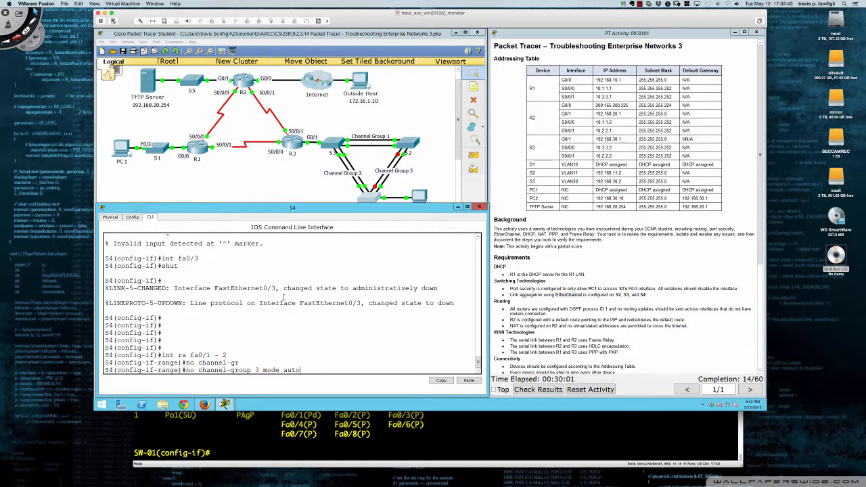
key(Return)
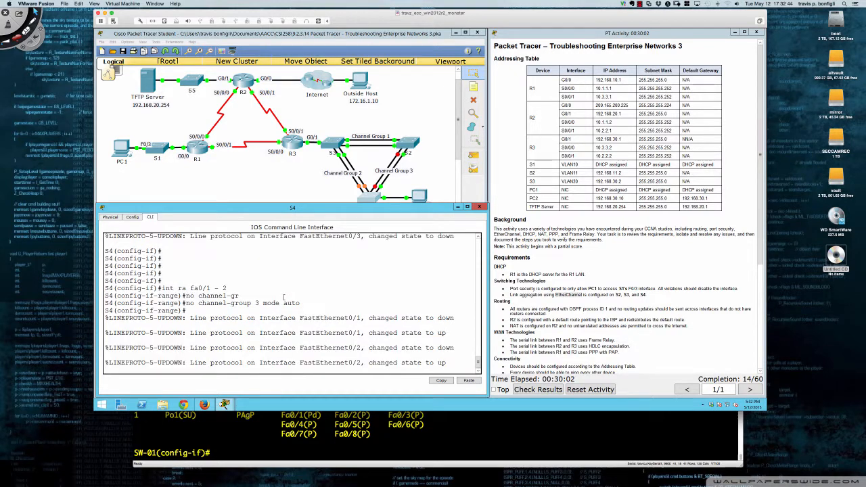
key(Return)
key(Return)
key(Return)
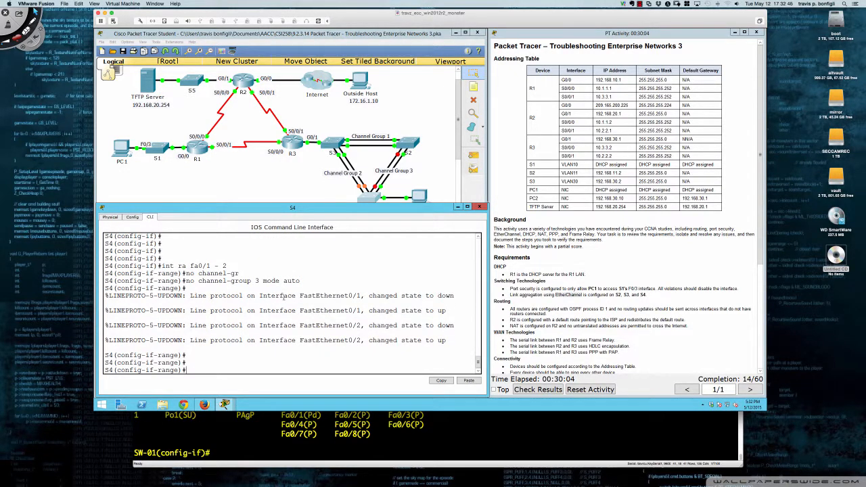
Assign S4's fa0/1 - 2 range to channel-group 2 in desirable mode
text(channel-group 2 mode des)
key(Tab)
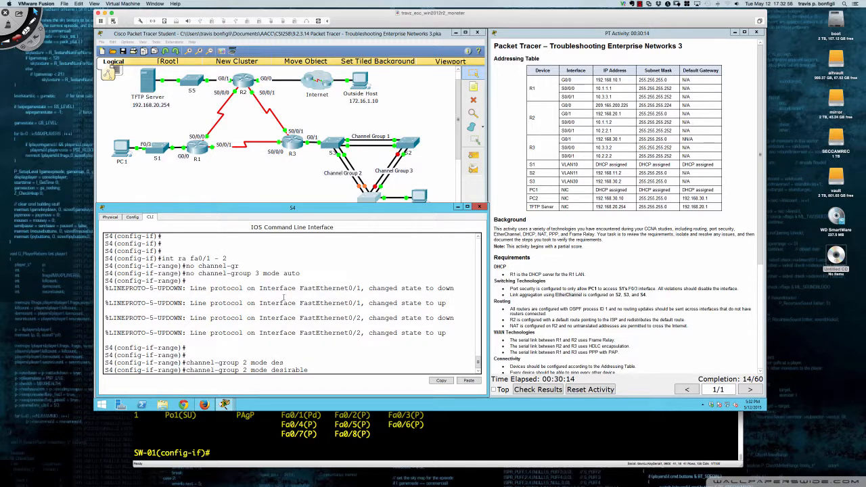
key(Return)
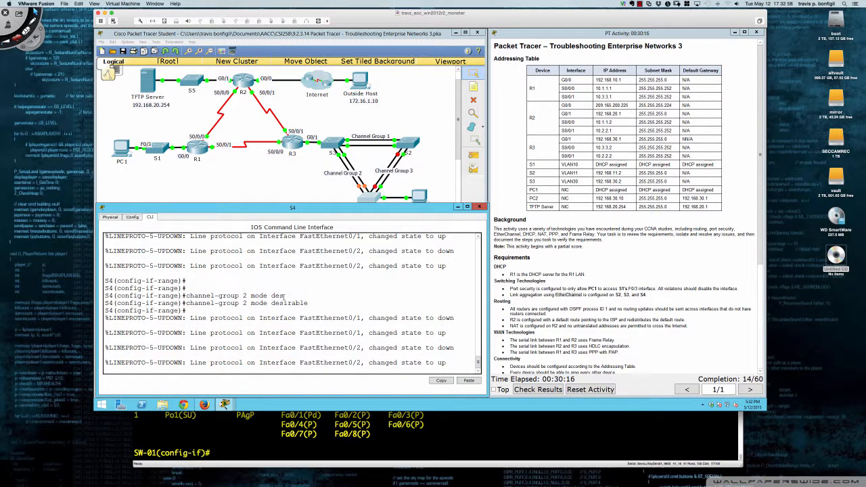
key(Return)
key(Return)
key(Return)
key(Return)
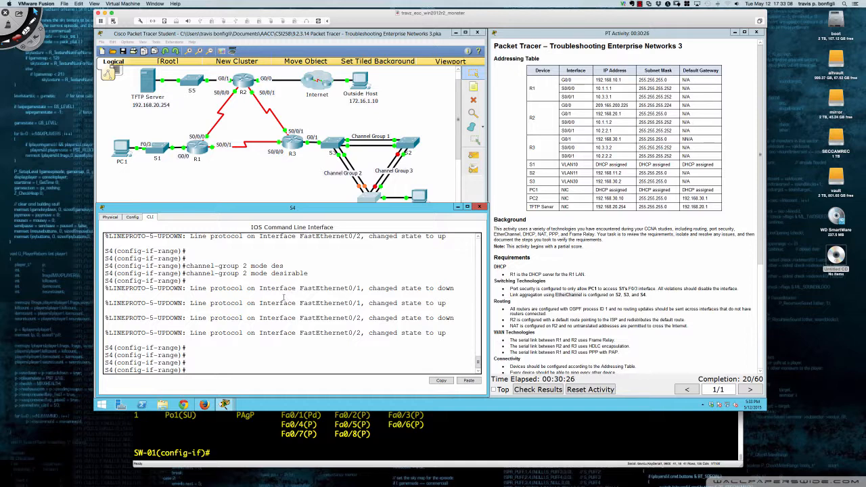
key(Return)
key(Return)
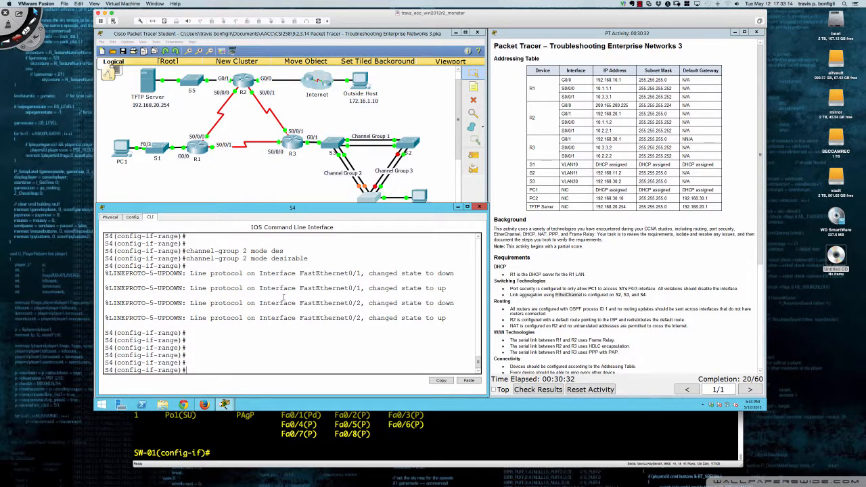
key(Return)
key(Return)
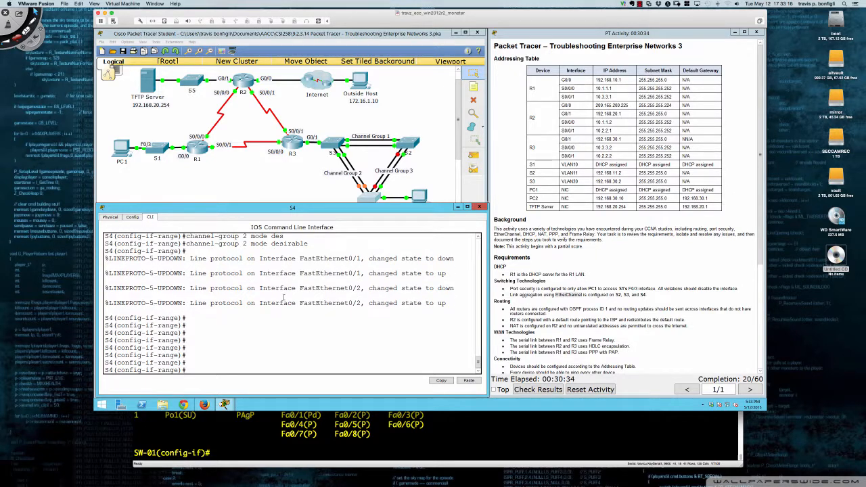
Run do sh run on S4, page through the interface entries up to FastEthernet0/4, and quit the listing
text(do s hru)
key(BackSpace)
key(BackSpace)
key(BackSpace)
key(BackSpace)
text(h s)
key(BackSpace)
text(run)
key(Return)
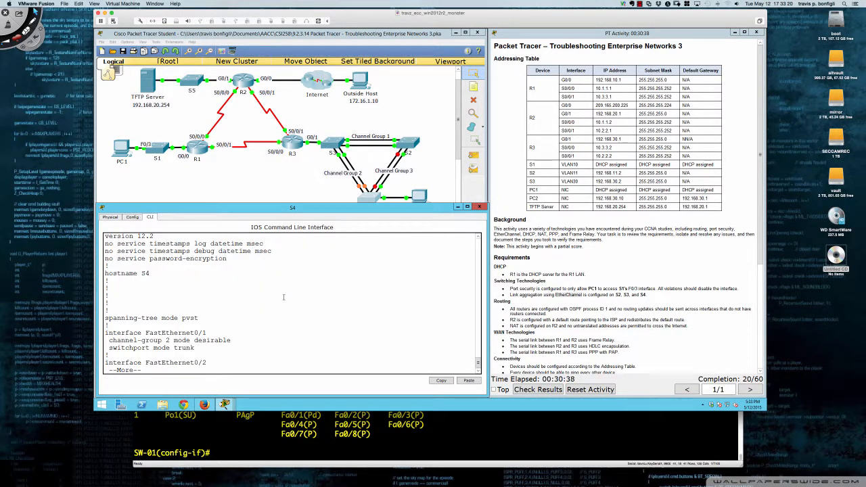
key(Return)
key(Return)
key(Return)
key(Return)
key(Return)
key(Return)
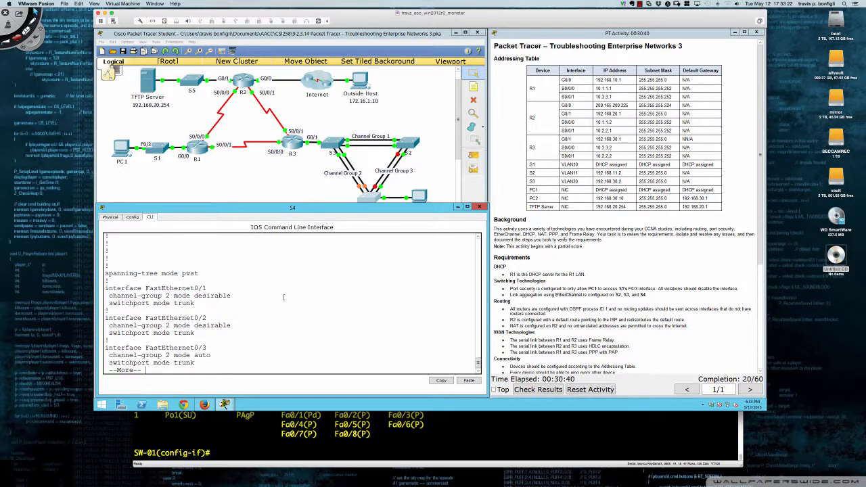
key(Return)
key(Return)
key(Return)
key(Return)
text(q)
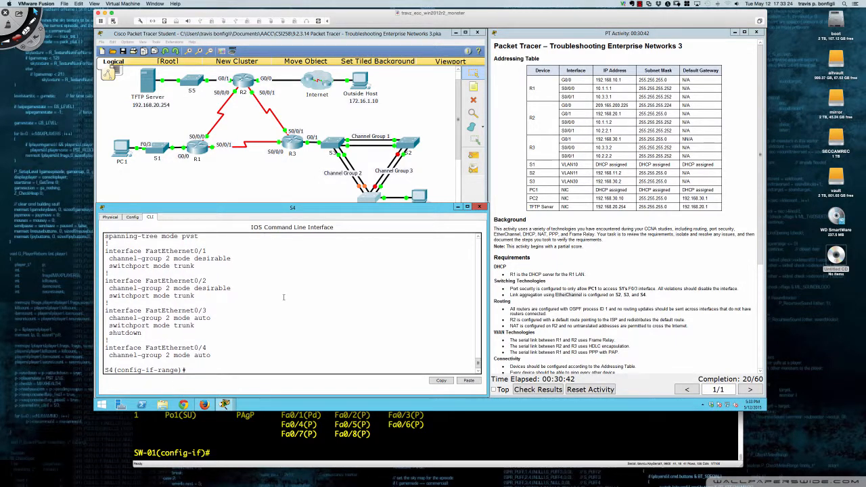
Remove channel-group 2 mode auto from interface range fa0/3 - 4 on S4
text(int ra fa-)
key(BackSpace)
key(BackSpace)
text(0/3 - 4)
key(Return)
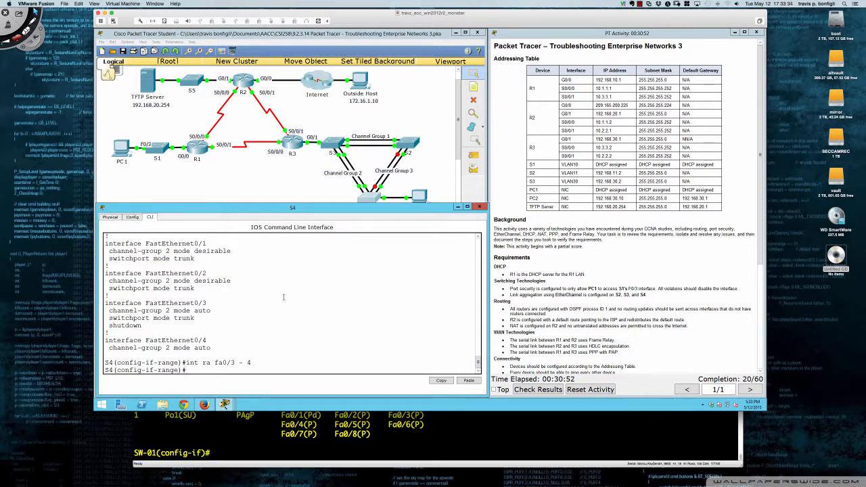
text(no channel-group 2 mode auto)
key(Return)
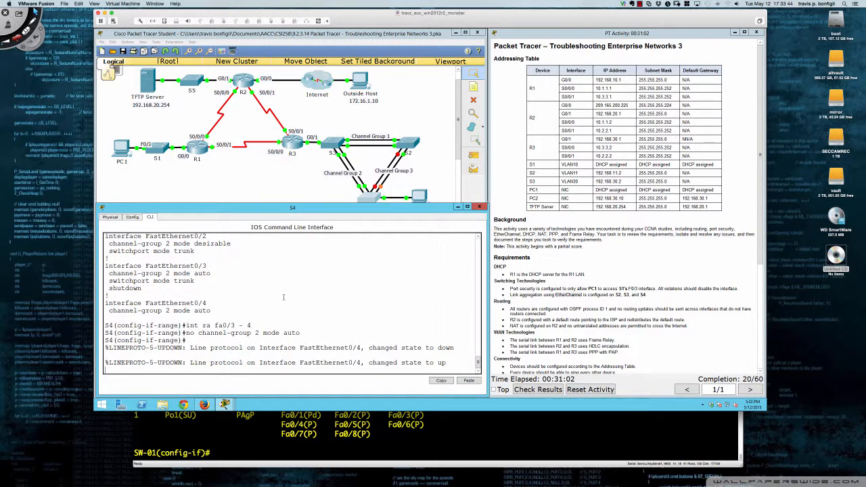
key(Return)
key(Return)
key(Return)
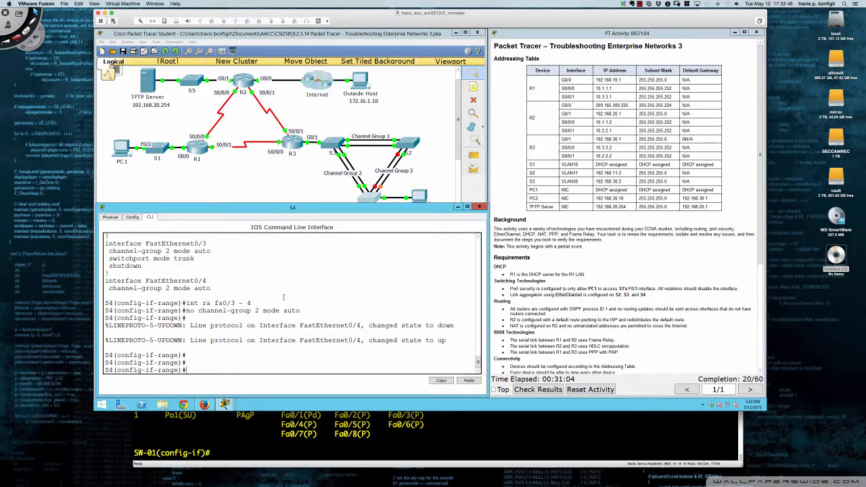
Assign S4's fa0/3 - 4 range to channel-group 3 in desirable mode
text(channel-grupo)
key(BackSpace)
key(BackSpace)
key(Tab)
key(BackSpace)
key(Tab)
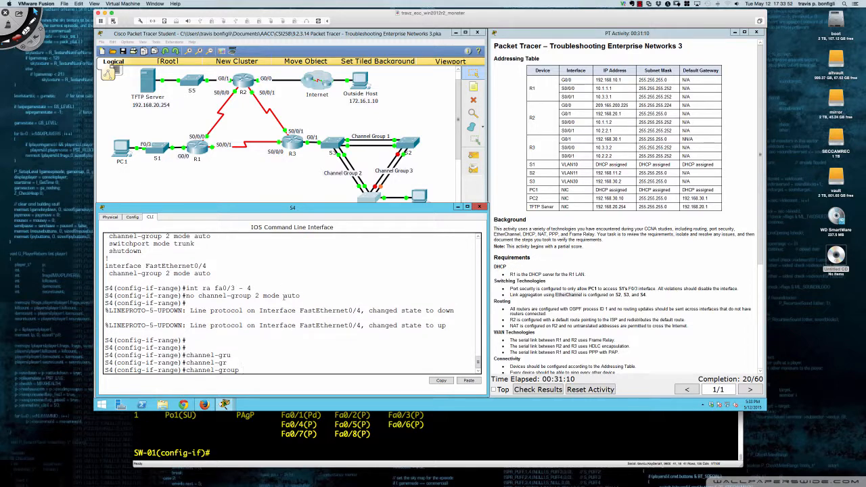
text(3 mode des)
key(Tab)
key(Return)
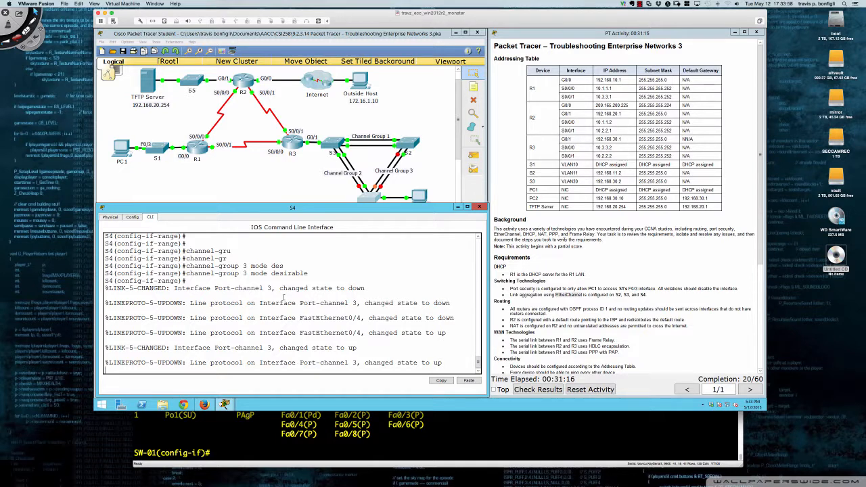
key(Return)
key(Return)
key(Return)
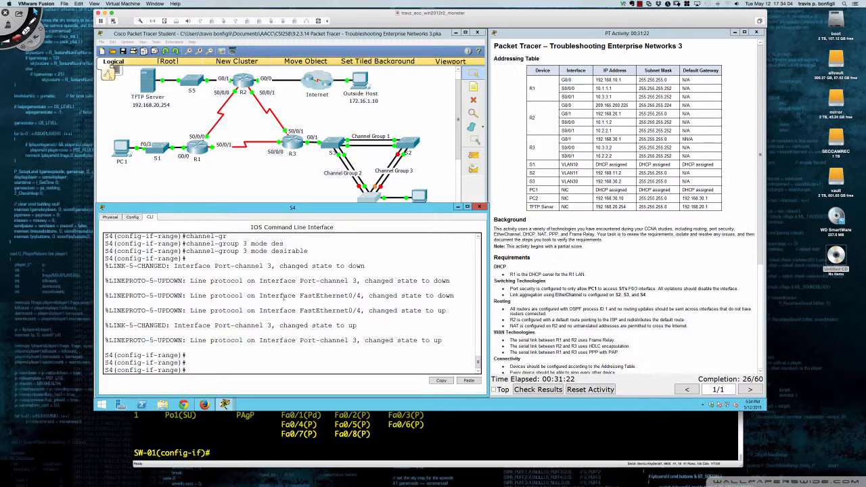
key(Return)
Run do sh ether summ on S4 to check the port flags in channel groups 2 and 3
text(do)
text(sh)
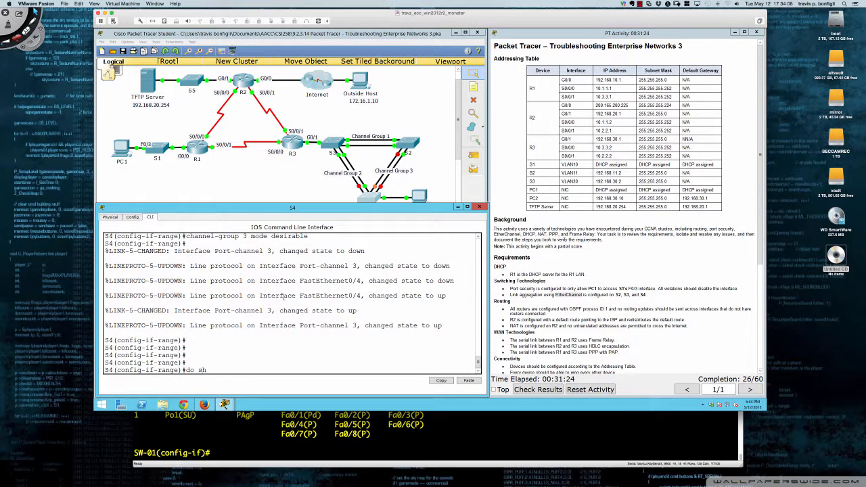
text( run)
key(BackSpace)
key(BackSpace)
key(BackSpace)
text(ether summ)
key(Return)
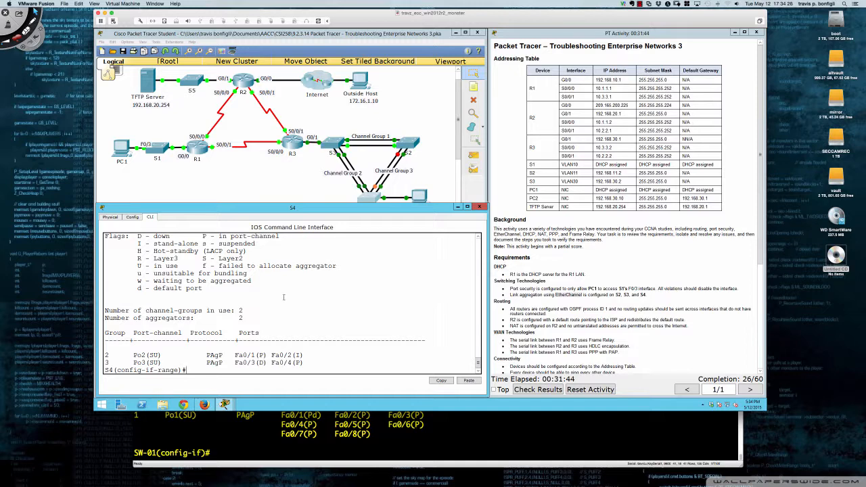
key(Return)
key(Return)
key(Return)
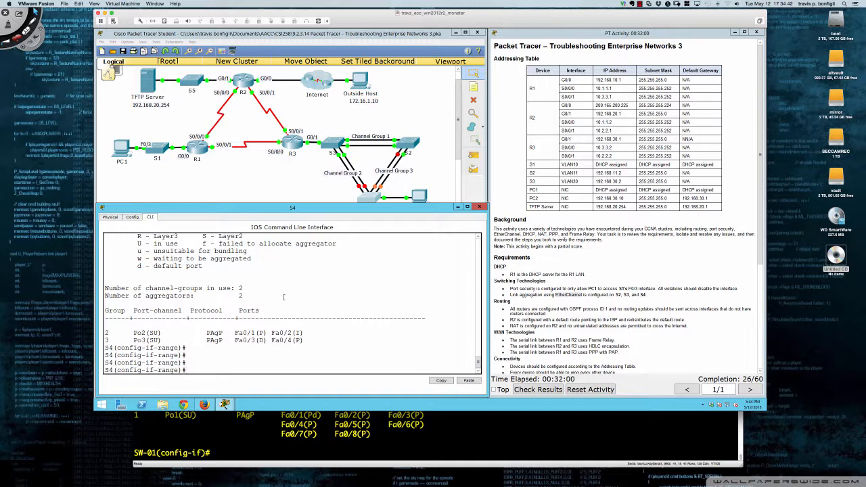
Run do sh run on S4 again and check the channel-group modes and shutdown state of FastEthernet0/1 to 0/4
text(do sh run)
key(Return)
key(Return)
key(Return)
key(Return)
key(Return)
key(Return)
key(Return)
key(Return)
key(Return)
key(Return)
key(Return)
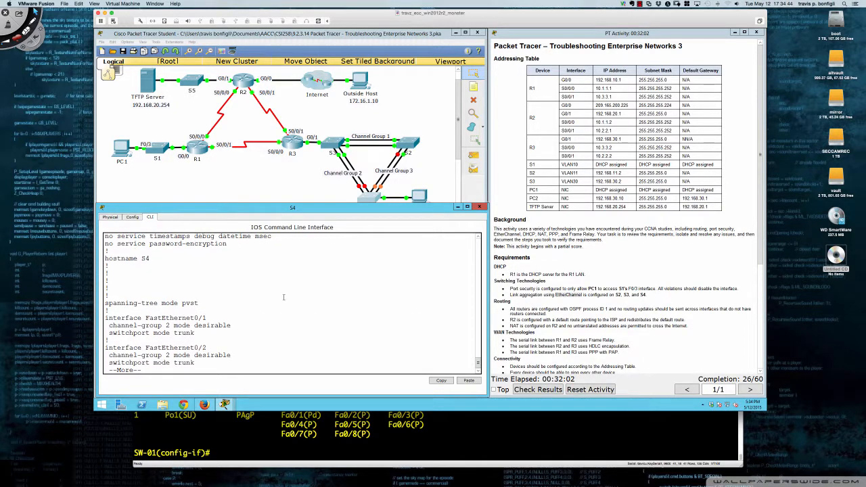
text(q)
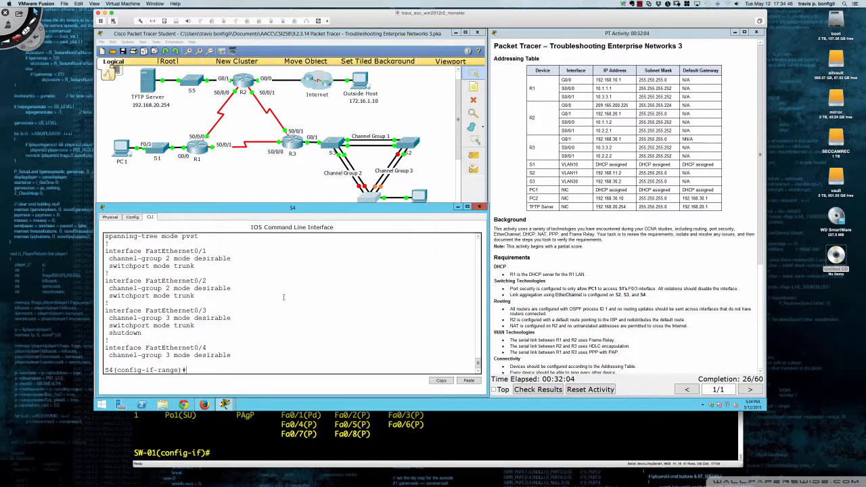
Bring up S4's fa0/3 - 4 interface range with no shut
text(int)
key(BackSpace)
key(BackSpace)
key(BackSpace)
key(BackSpace)
text(no shut)
key(Return)
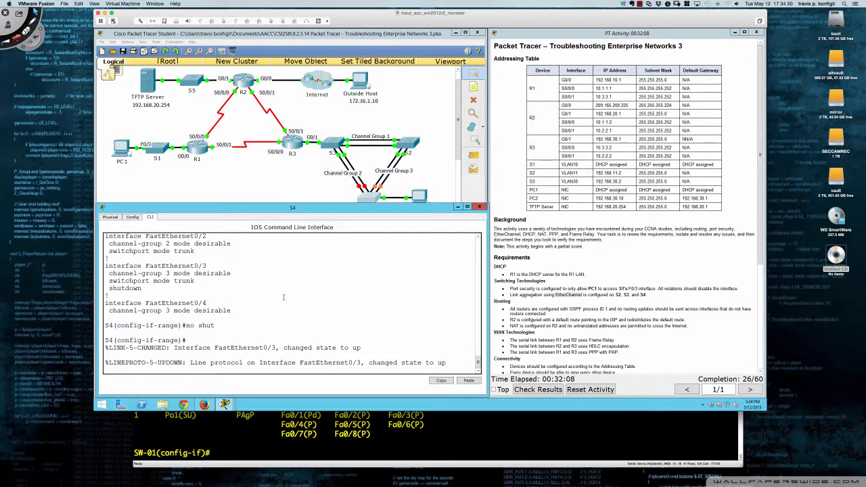
key(Return)
key(Return)
key(Return)
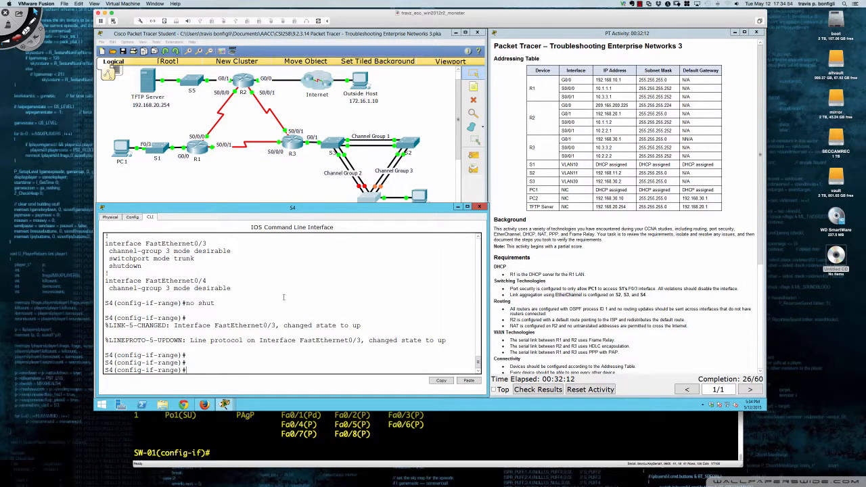
Recheck S4's EtherChannel bundles with do sh ether sum
key(Return)
key(Return)
key(Return)
key(Return)
text(do s)
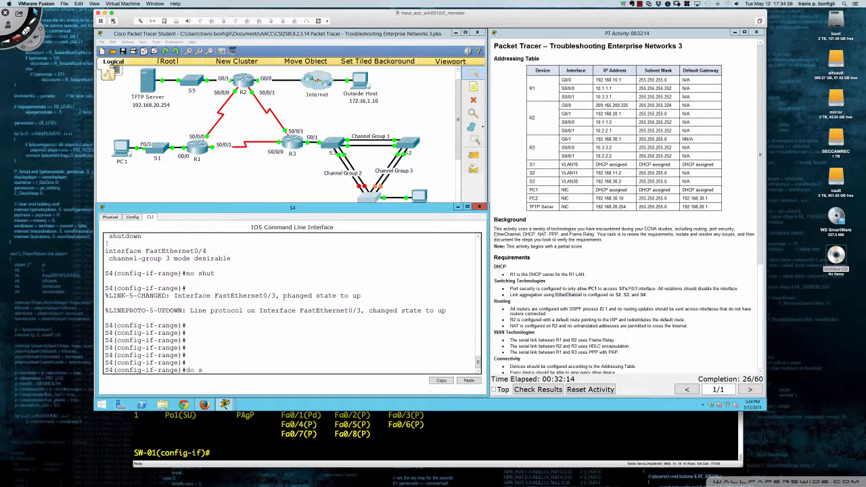
text(h ether sum)
key(Return)
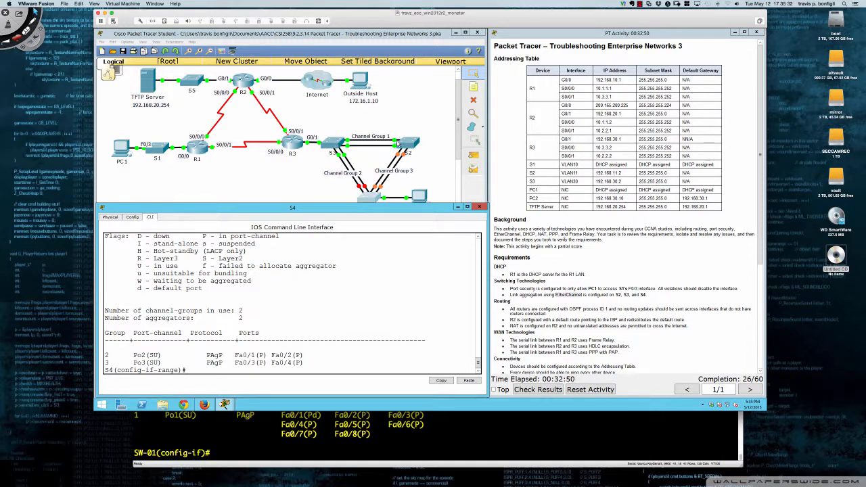
Open switch S3's console from the topology and bring up its user prompt
click(336, 145)
key(Return)
key(Return)
key(Return)
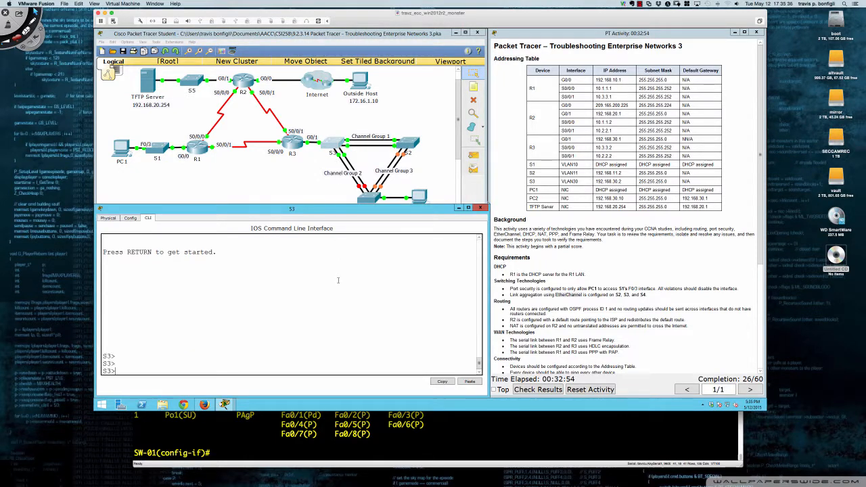
Display S3's running configuration with sh run and check the channel-group modes of FastEthernet0/1 to 0/4
text(sh run)
key(Return)
key(Return)
key(Return)
key(Return)
key(Return)
key(Return)
key(Return)
key(Return)
key(Return)
key(Return)
key(Return)
key(Return)
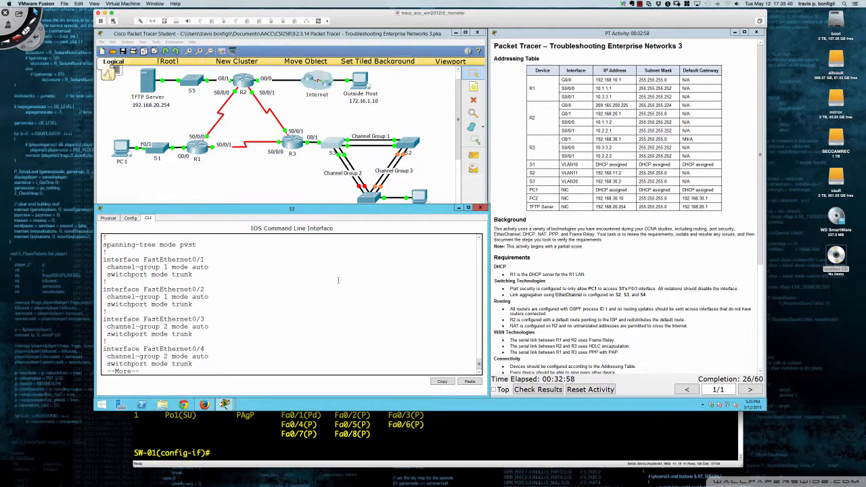
key(Return)
key(Return)
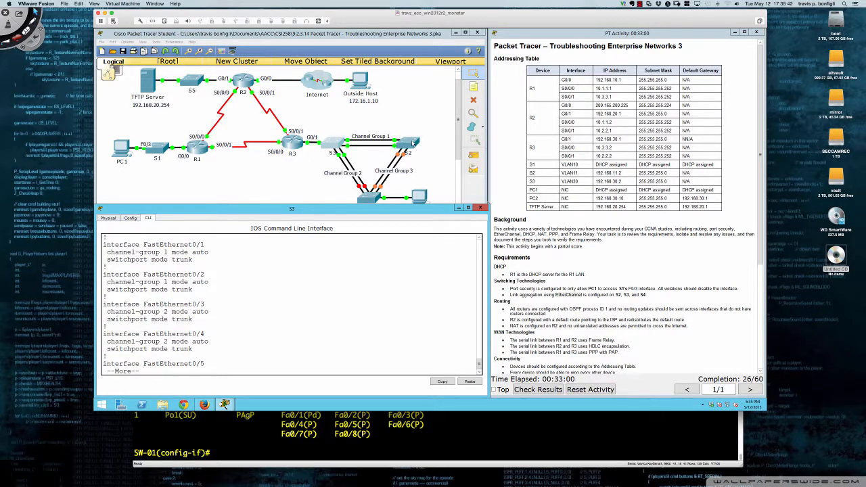
Open switch S2's console from the topology and bring up its user prompt
click(410, 143)
key(Return)
key(Return)
key(Return)
key(Return)
key(Return)
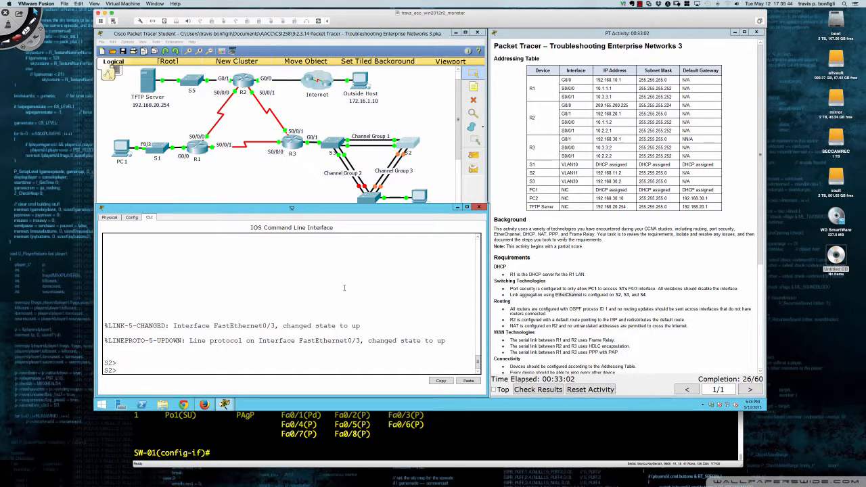
Enter privileged mode on S2 and check the channel-group modes of FastEthernet0/1 to 0/4 with sh run
text(en)
key(Return)
text(sh run)
key(Return)
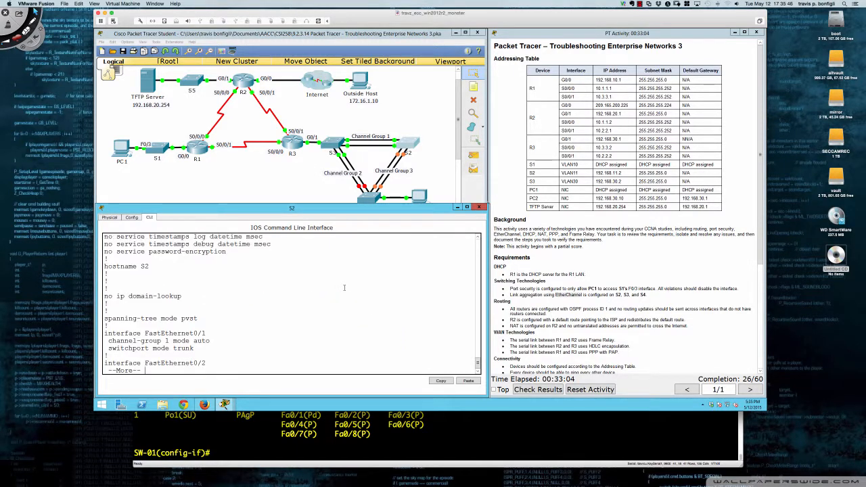
key(Return)
key(Return)
key(Return)
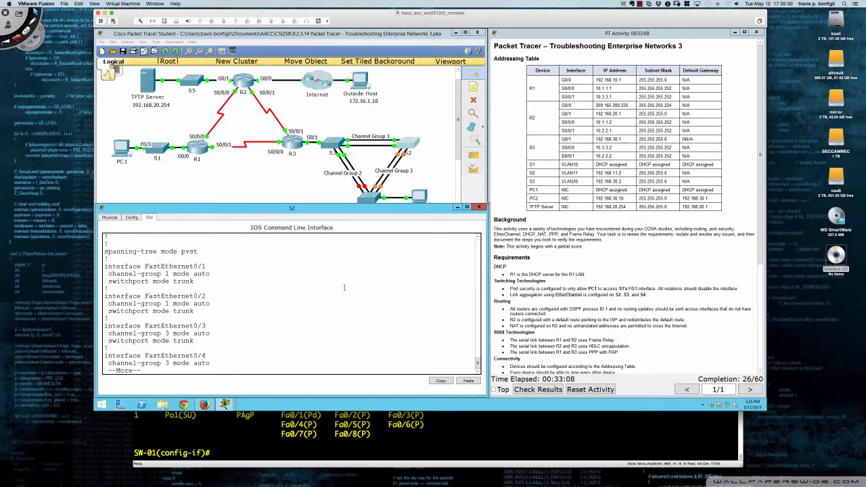
key(q)
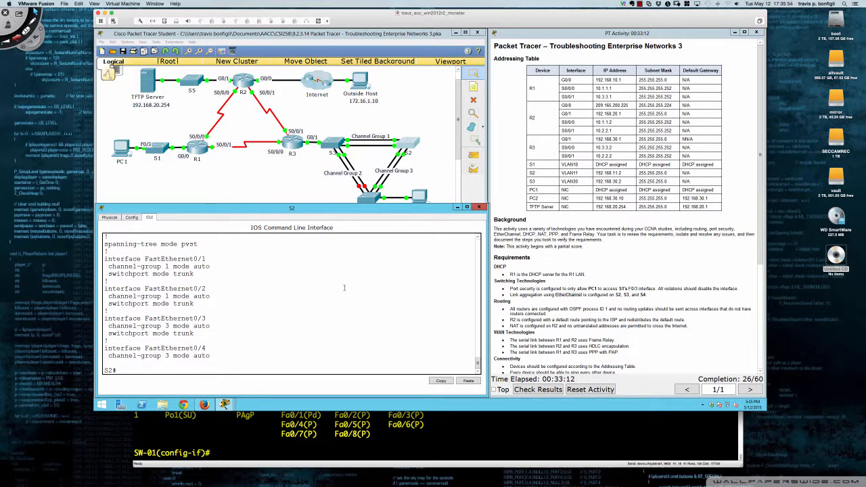
Enter global configuration mode on S2 and check its EtherChannel bundles with do sh ether sum
text(conf t)
key(Return)
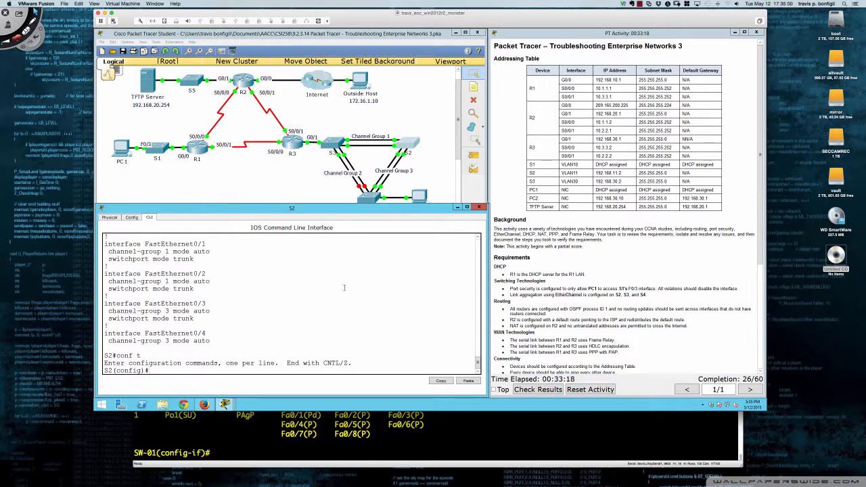
text(do sh ether sum)
key(Return)
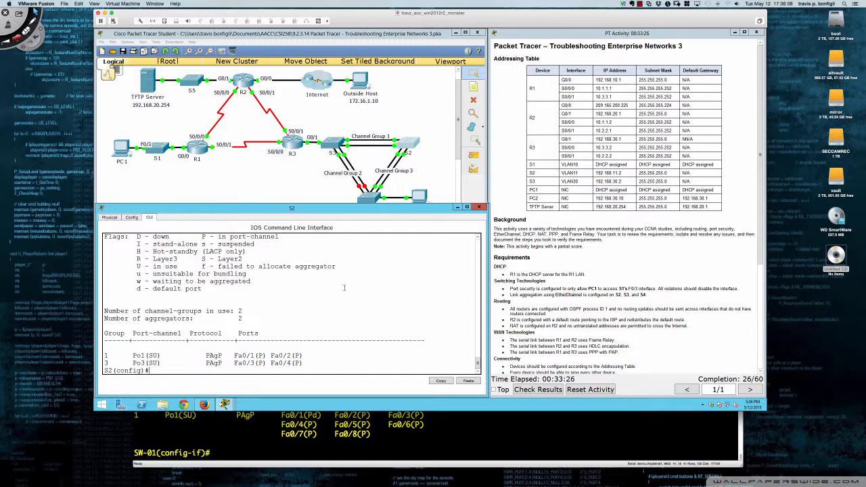
key(Return)
key(Return)
Review S2's channel-group settings again with do sh run, ending the listing at FastEthernet0/3
text(do s)
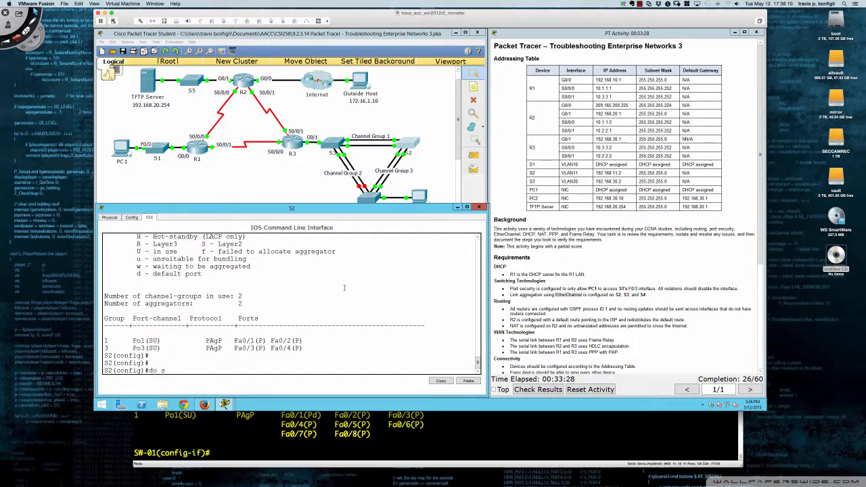
text(hrun)
key(Return)
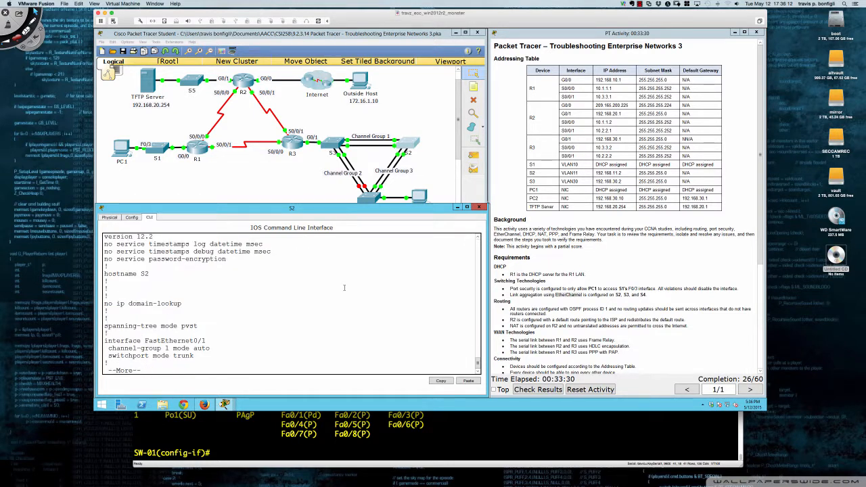
key(Return)
key(Return)
key(Return)
key(Return)
key(Return)
key(ctrl+c)
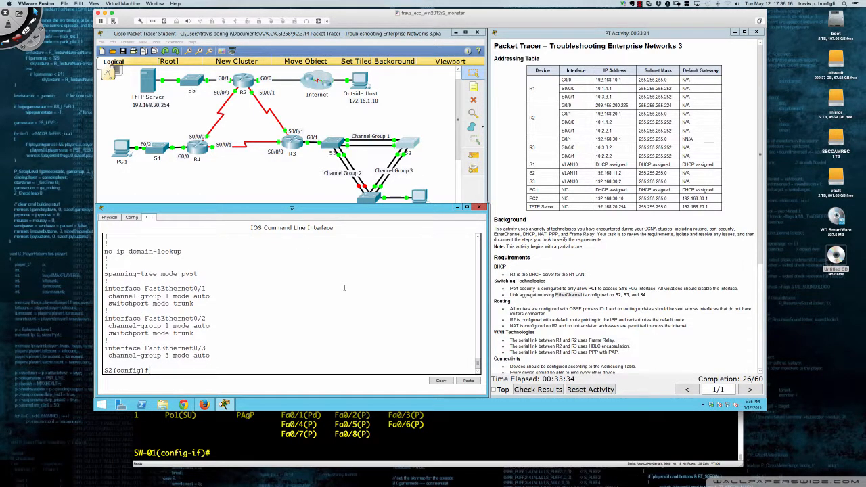
Select S2's fa0/1 - 2 interface range and remove its membership in channel-group 1
text(int ra fa0/1 - 2)
key(Return)
text(no )
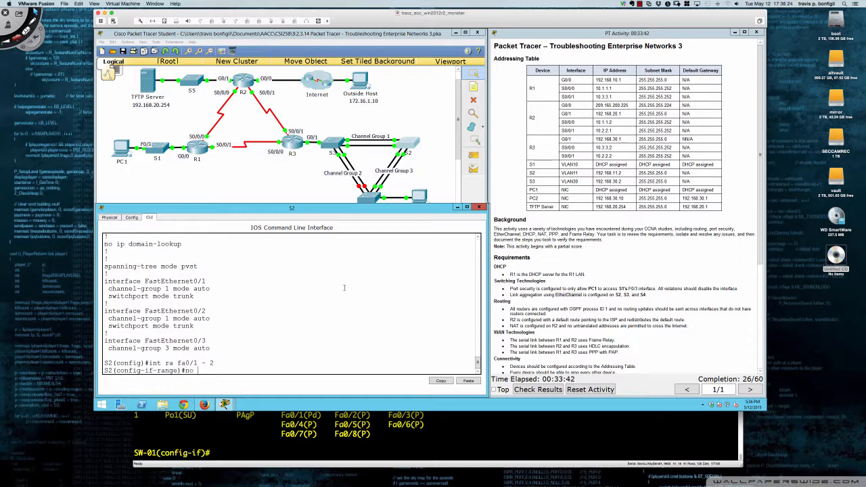
text(channel-griup)
key(BackSpace)
key(BackSpace)
text(oup 1 mode auot)
key(Return)
Reissue the removal command with the mode corrected, as no channel-group 1 mode auto
key(Up)
key(BackSpace)
key(BackSpace)
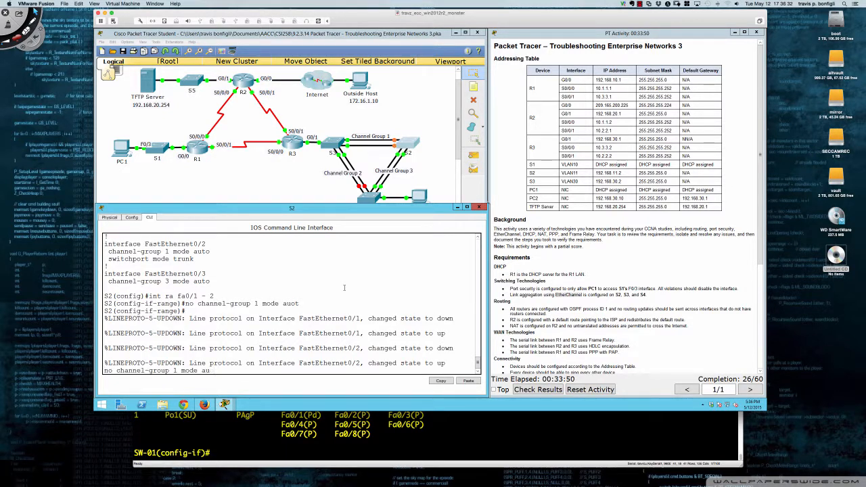
text(to)
key(Return)
key(Return)
key(Return)
key(Return)
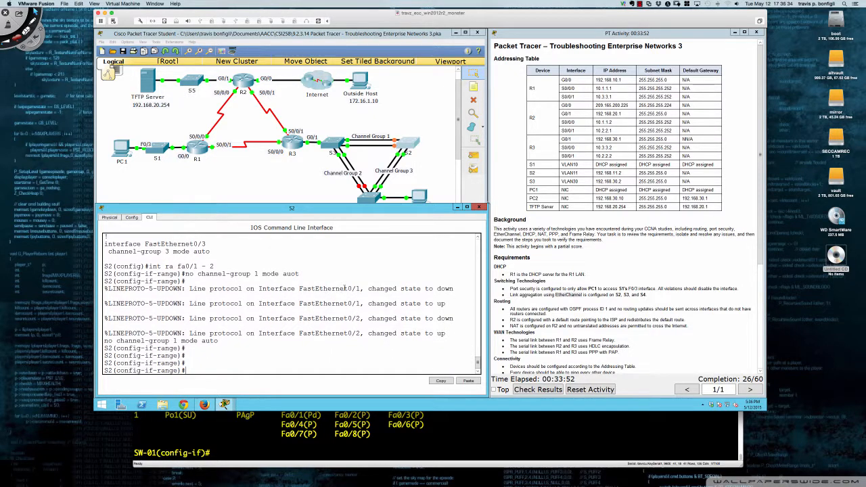
Assign S2's fa0/1 - 2 range to the EtherChannel with channel-group 1 mode desirable
text(channel-gri)
key(BackSpace)
key(Tab)
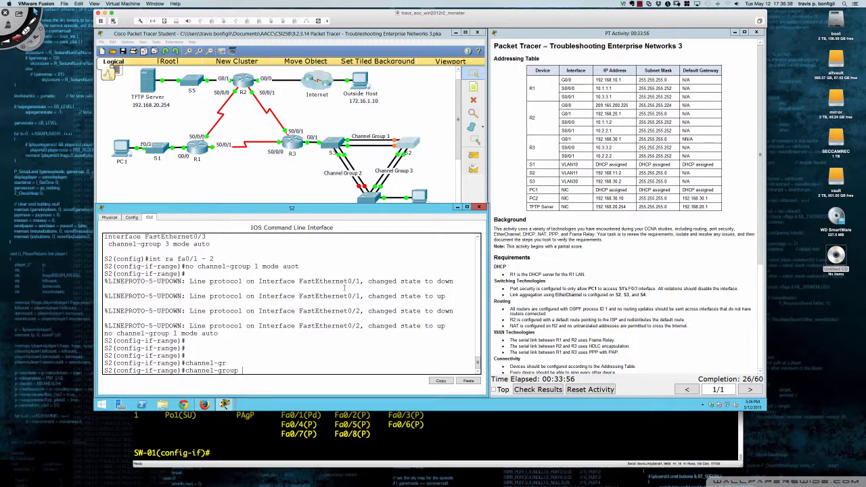
text(1 mode desirable)
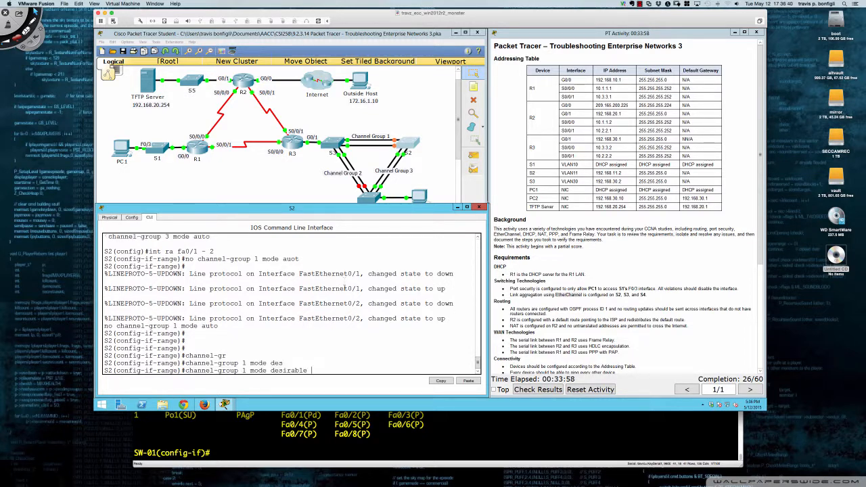
key(Tab)
key(Return)
key(Return)
key(Return)
key(Return)
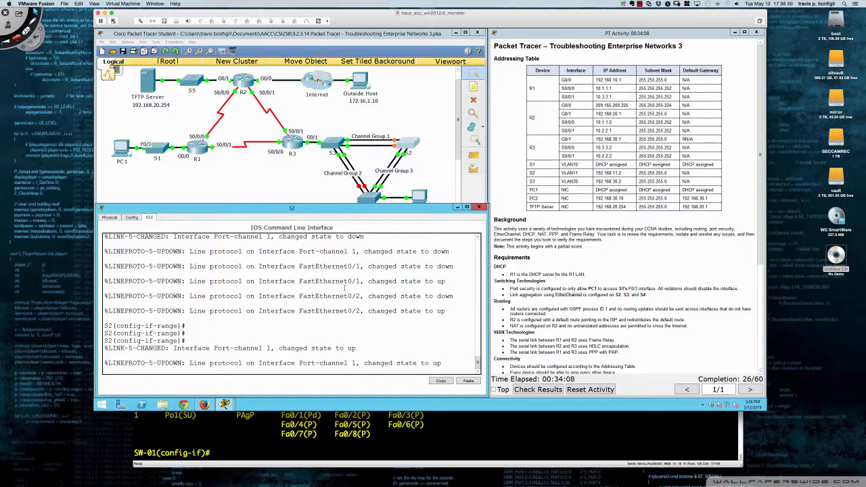
Recheck S2's EtherChannel bundles with do sh eth sum
key(Return)
key(Return)
key(Return)
key(Return)
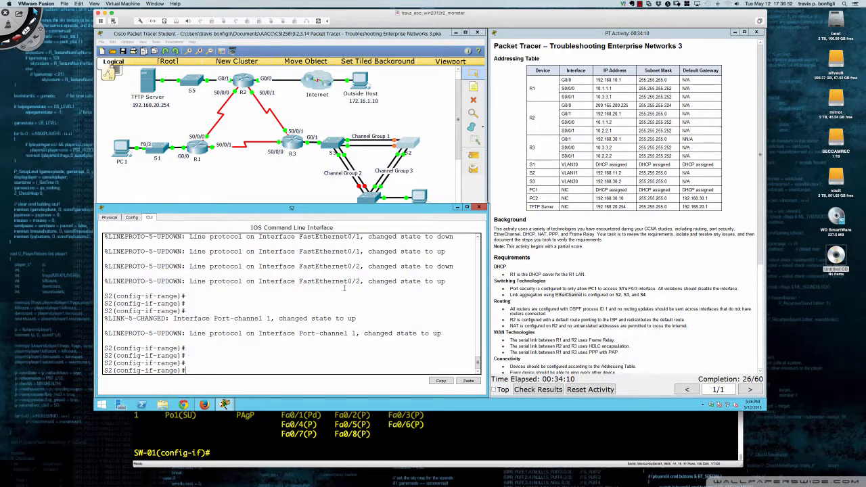
key(Return)
key(Return)
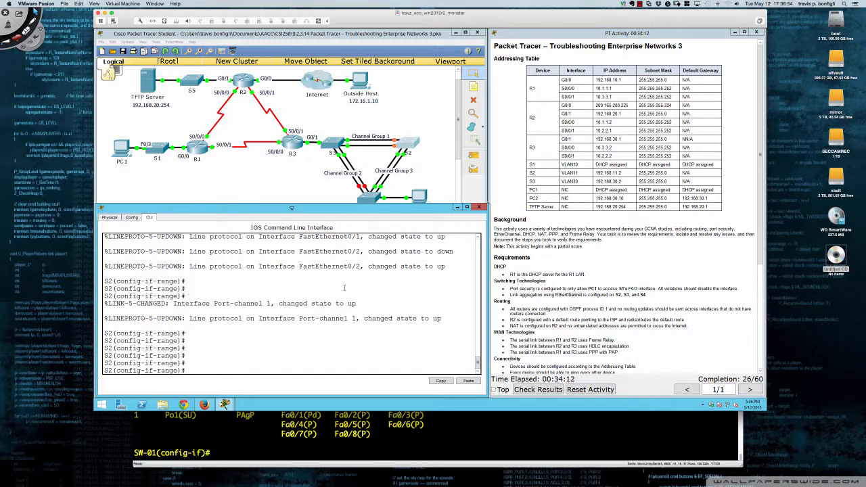
text(do sh eth sum)
key(Return)
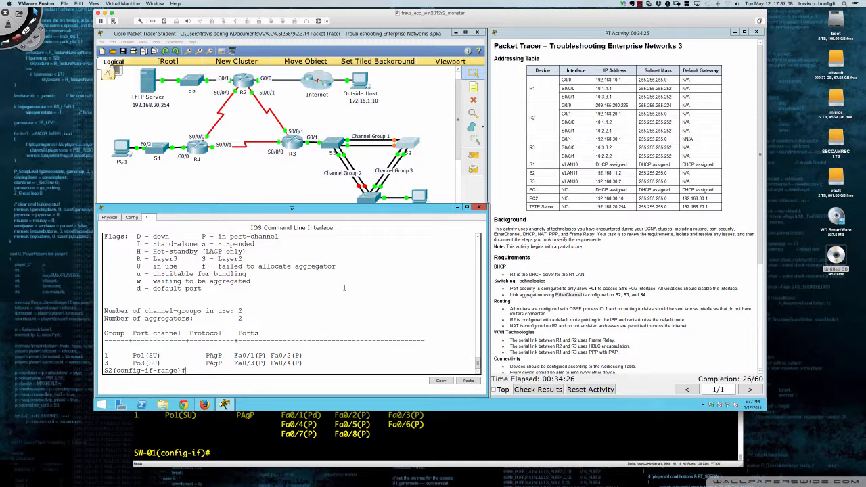
key(Return)
key(Return)
key(Return)
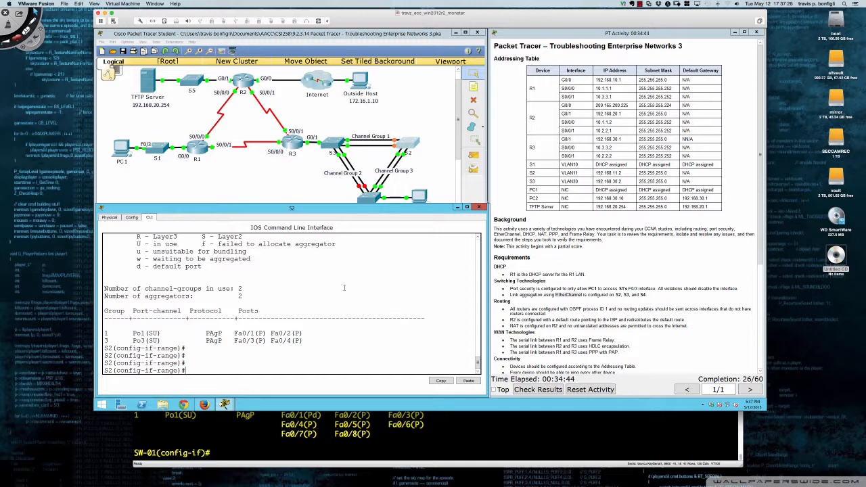
Switch to SecureCRT and display SW-01's running configuration with do sh run to check its channel-group modes
click(365, 430)
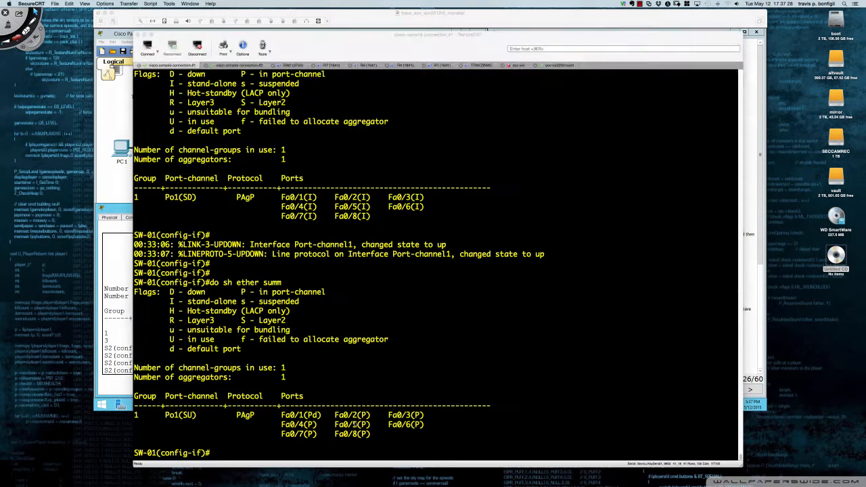
key(Return)
key(Return)
key(Return)
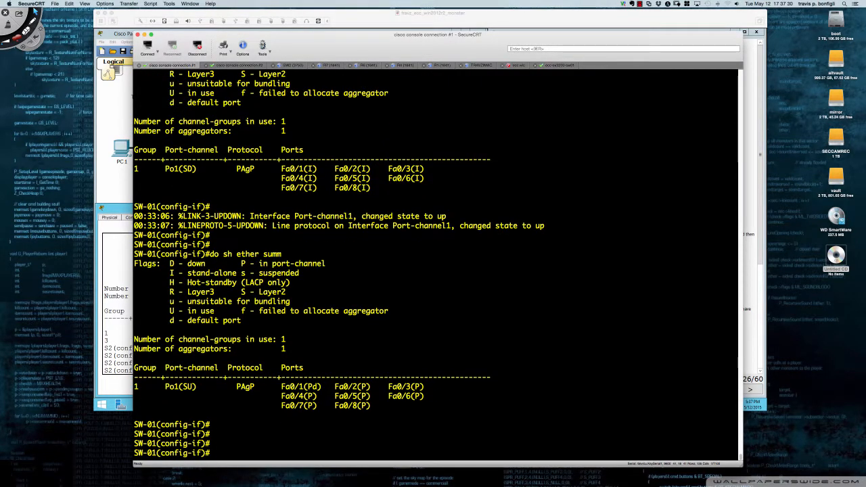
text(do sh run)
key(Return)
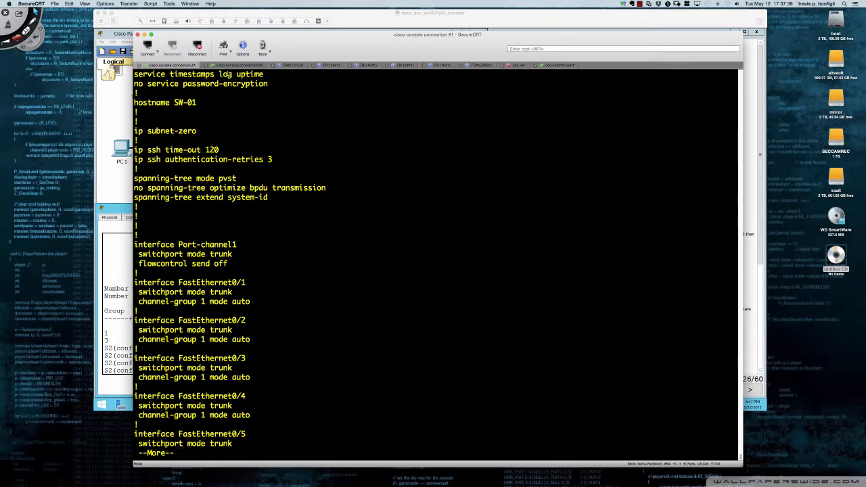
Run do sh run in the SW-02 console session and compare its channel-group modes with those of SW-01
click(232, 66)
key(Return)
key(Return)
key(Return)
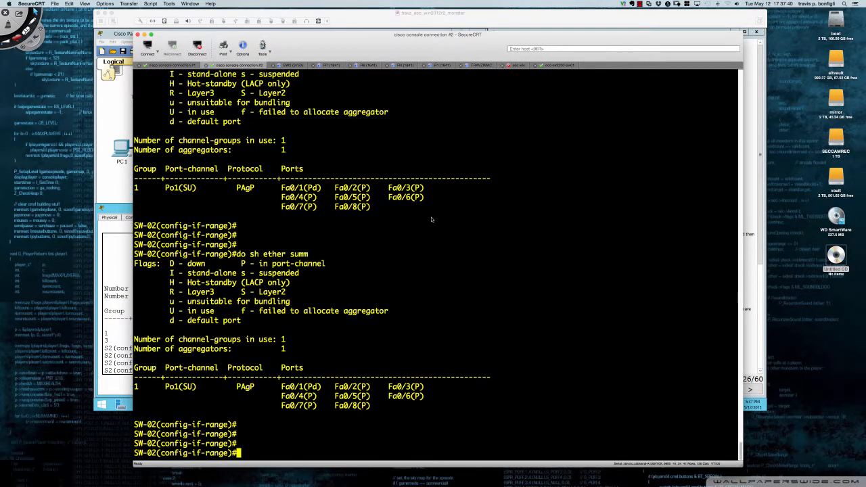
text(do sh run)
key(Return)
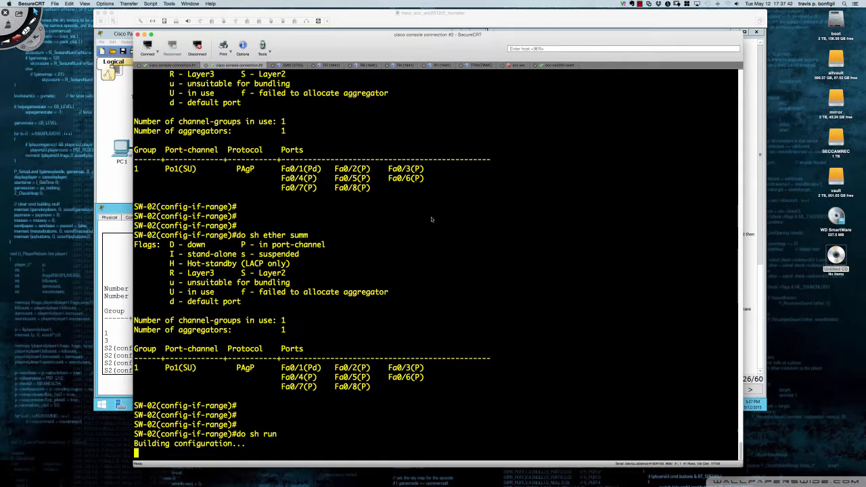
key(space)
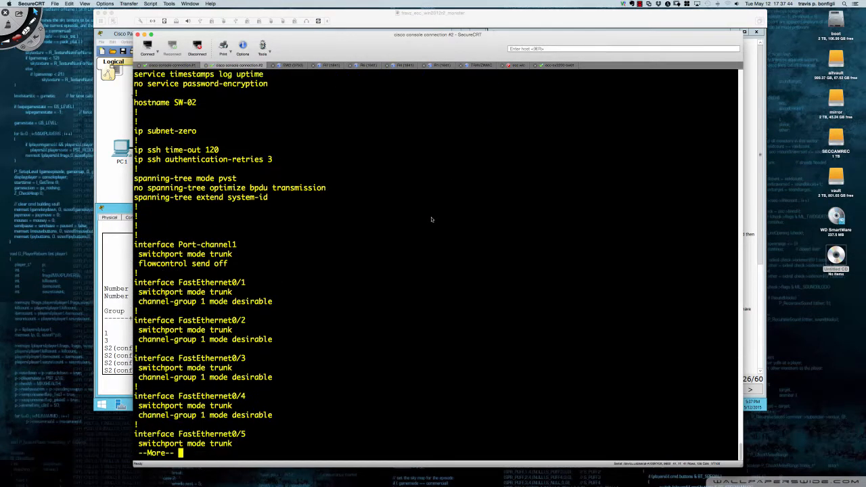
key(space)
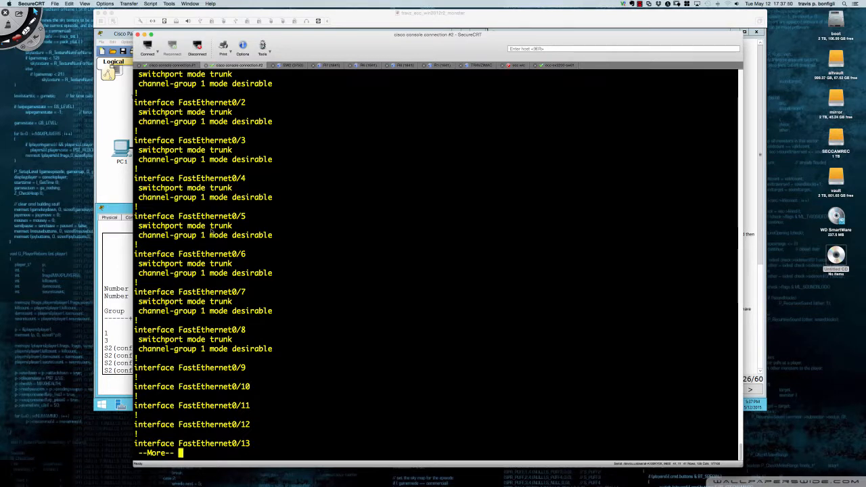
click(180, 66)
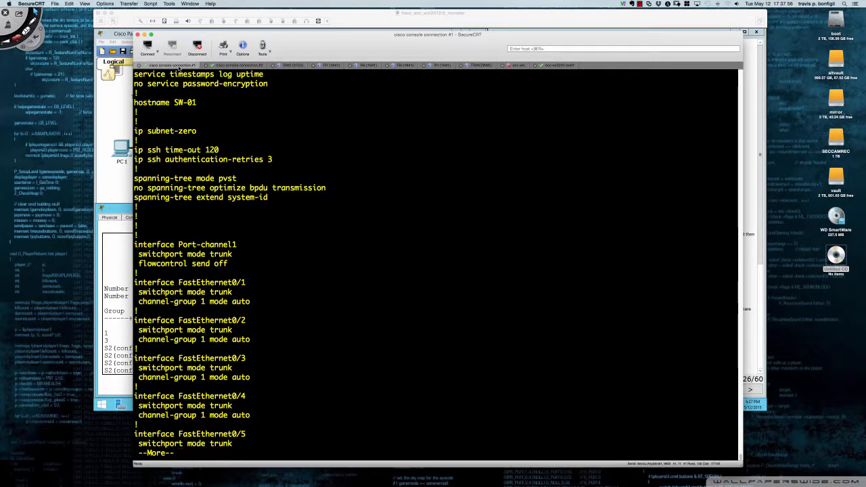
Switch to Packet Tracer and highlight the requirement about blocking routing updates on interfaces without connected routers in the activity instructions
click(125, 276)
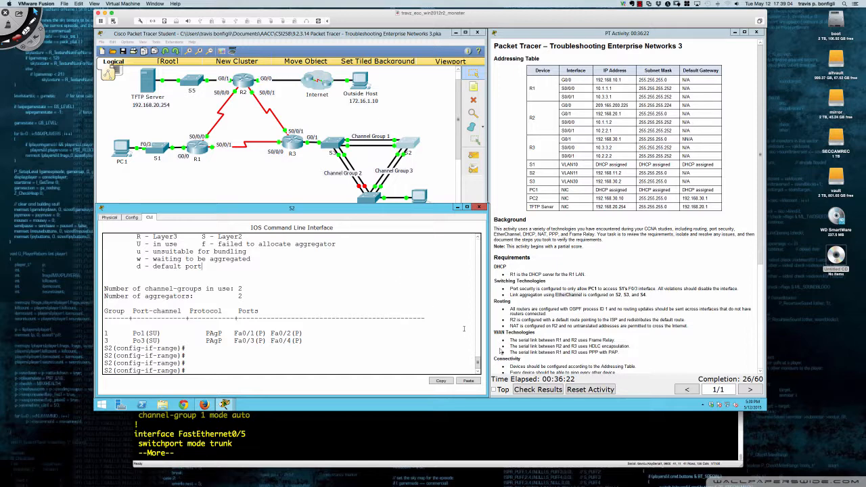
drag(617, 309, 743, 313)
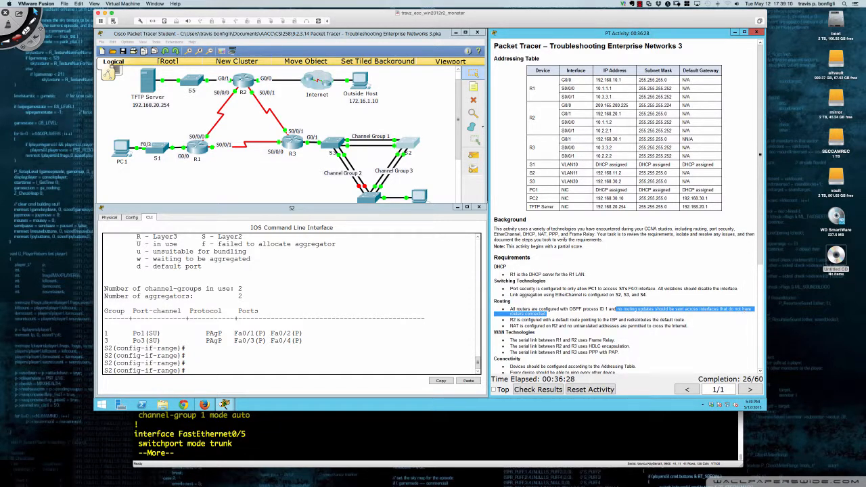
click(301, 270)
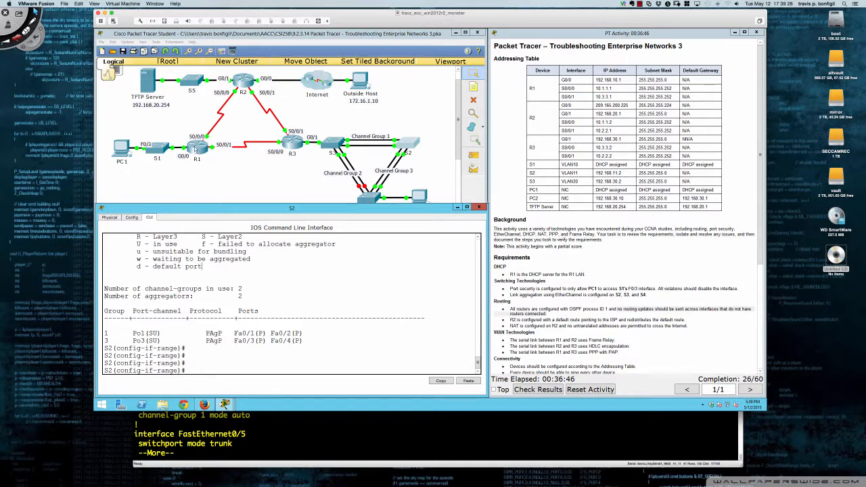
Open router R1's command line and enter privileged EXEC mode with the enable command
click(198, 151)
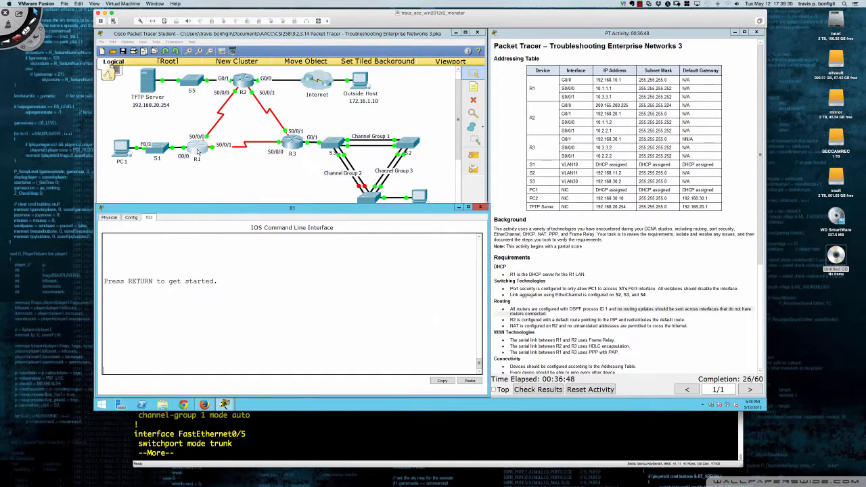
key(Return)
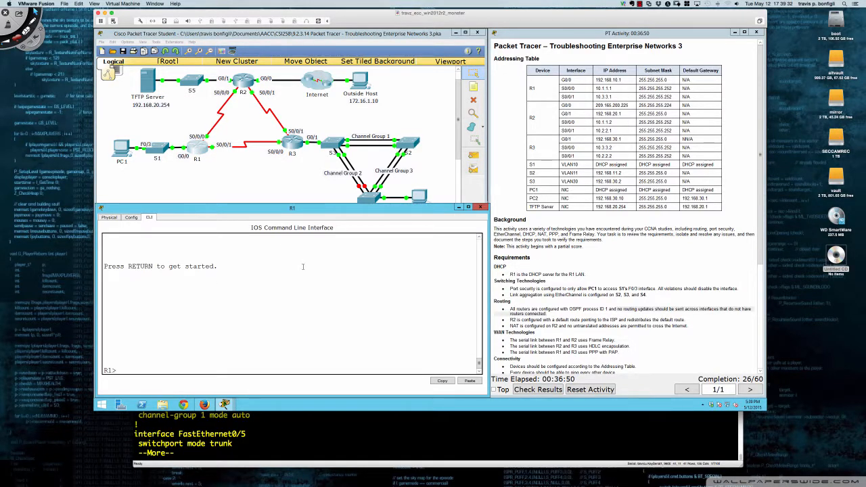
key(Return)
key(Return)
key(Return)
key(Return)
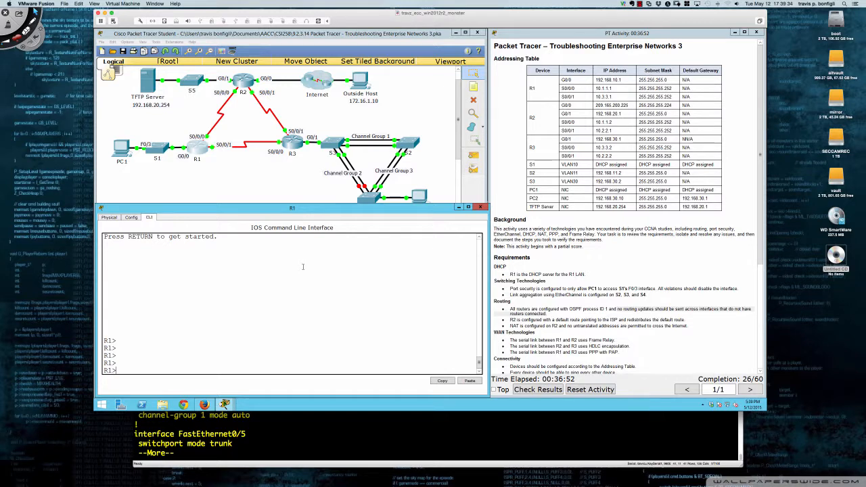
text(en)
key(Tab)
key(Return)
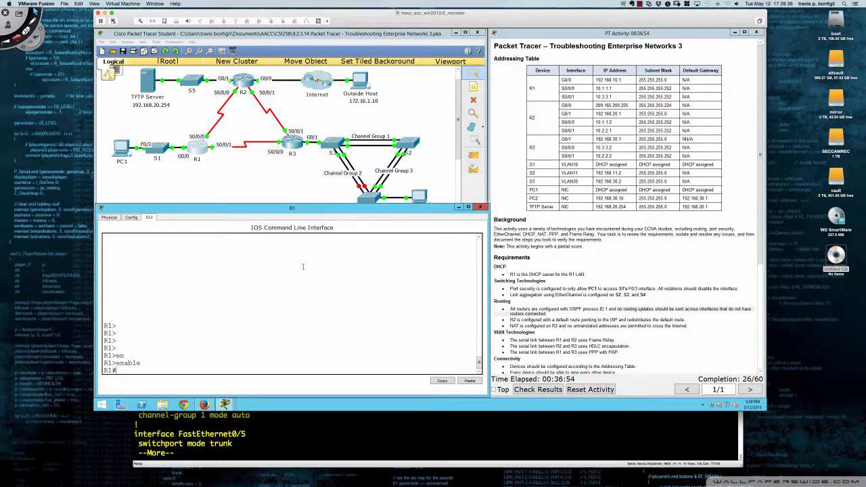
Display R1's running configuration through the router ospf 1 section and quit the listing
text(sh run)
key(Return)
key(space)
key(space)
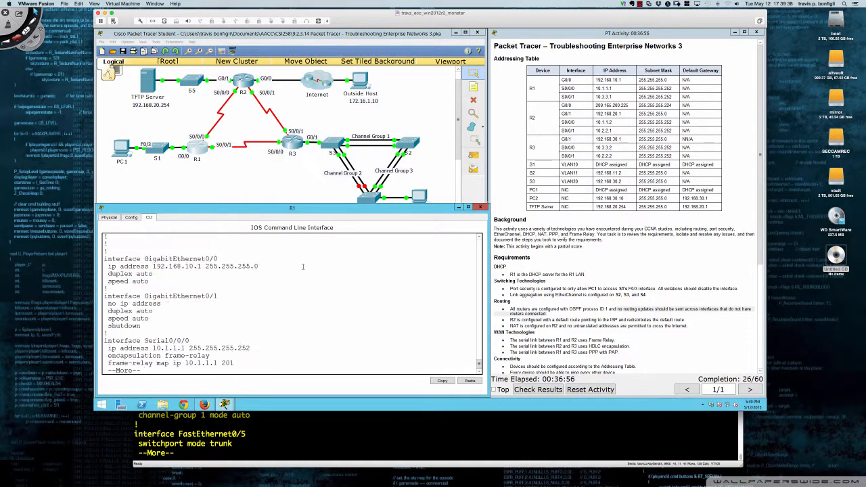
key(space)
key(Return)
key(Return)
key(Return)
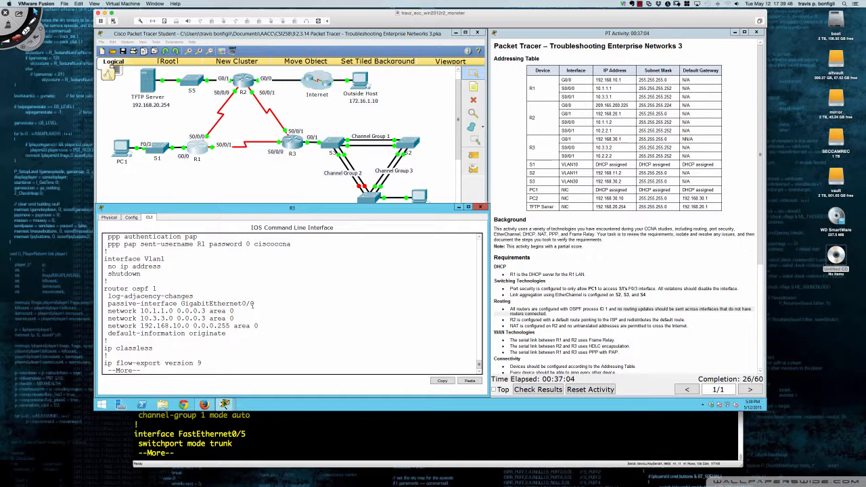
key(q)
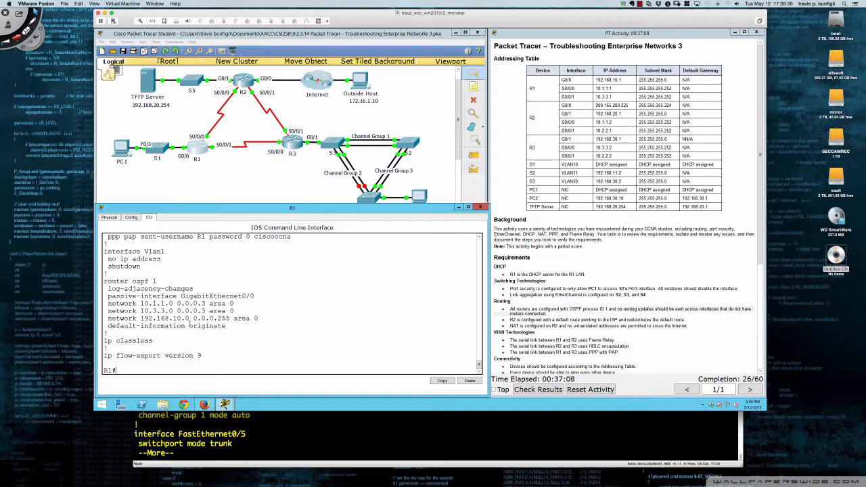
Compare R1's default-information originate line with the requirement that R2 redistributes the default route
drag(226, 328, 106, 326)
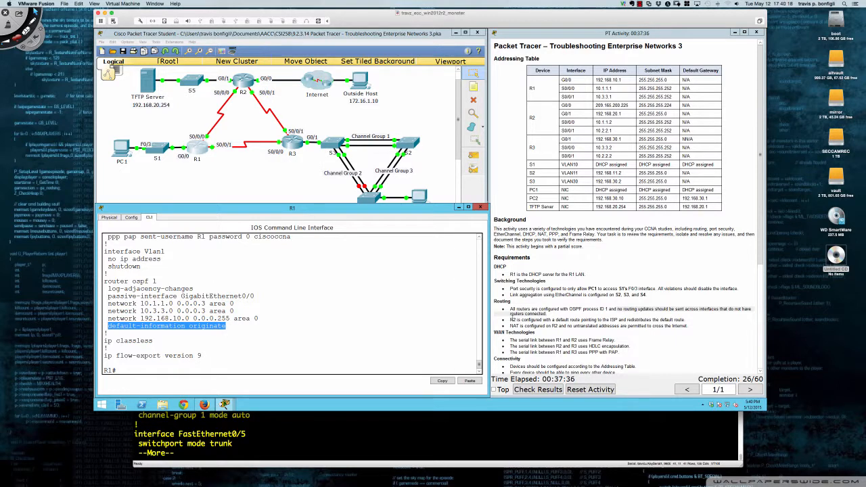
drag(509, 320, 685, 320)
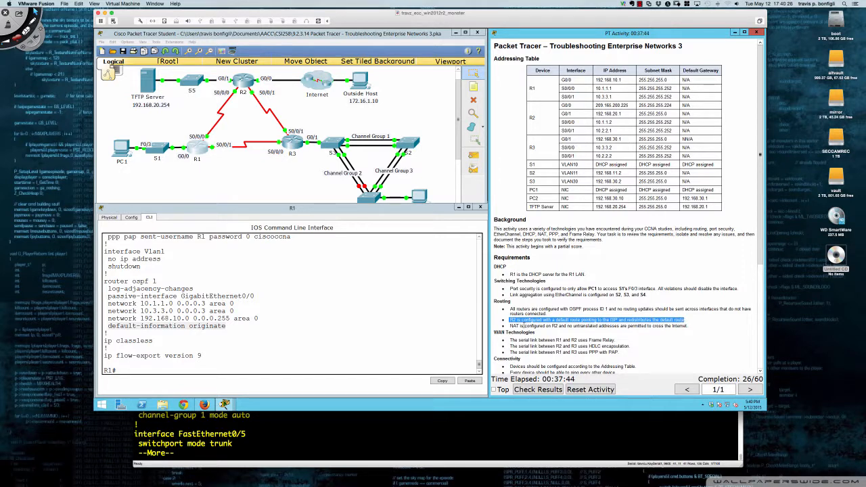
drag(509, 320, 516, 320)
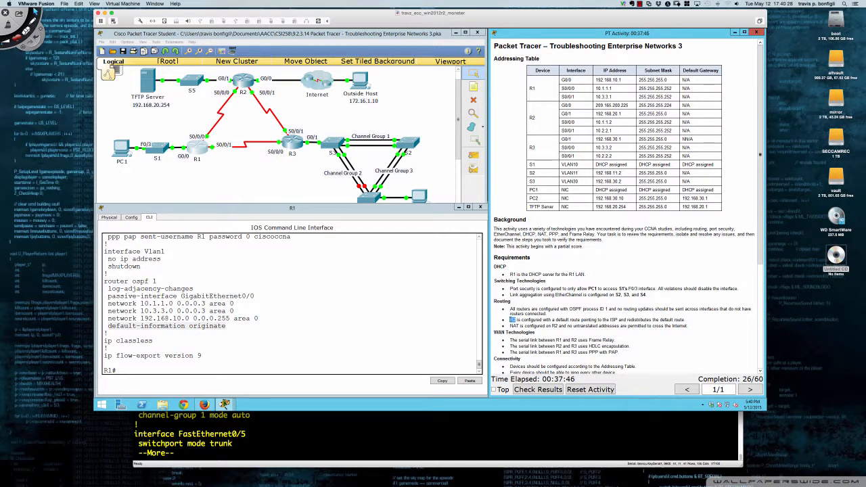
drag(226, 326, 110, 326)
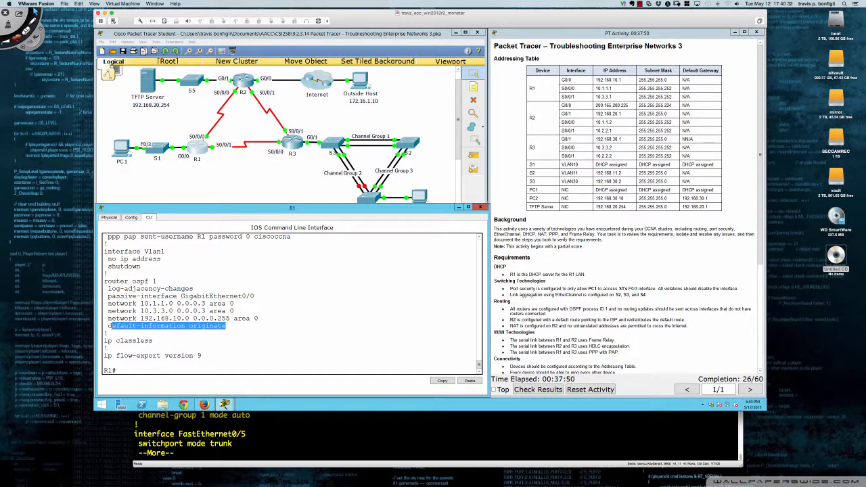
Remove default-information originate from OSPF process 1 on R1 in configuration mode
click(295, 342)
text(conf t)
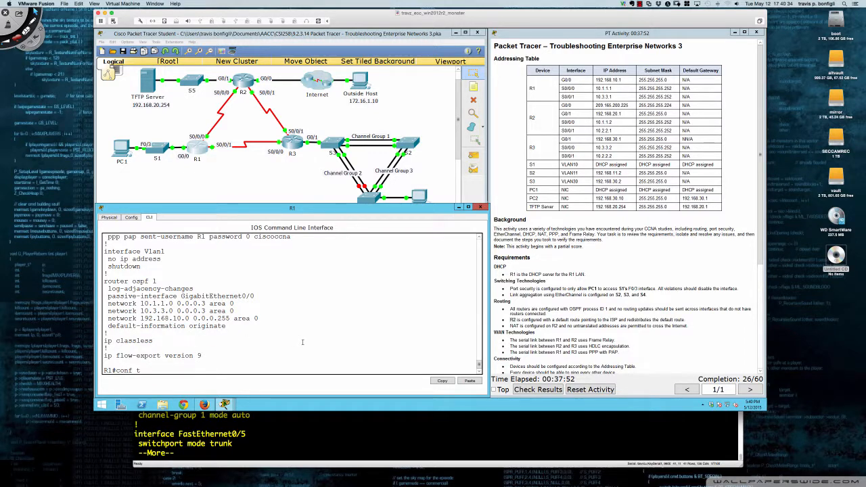
key(Return)
text(rou)
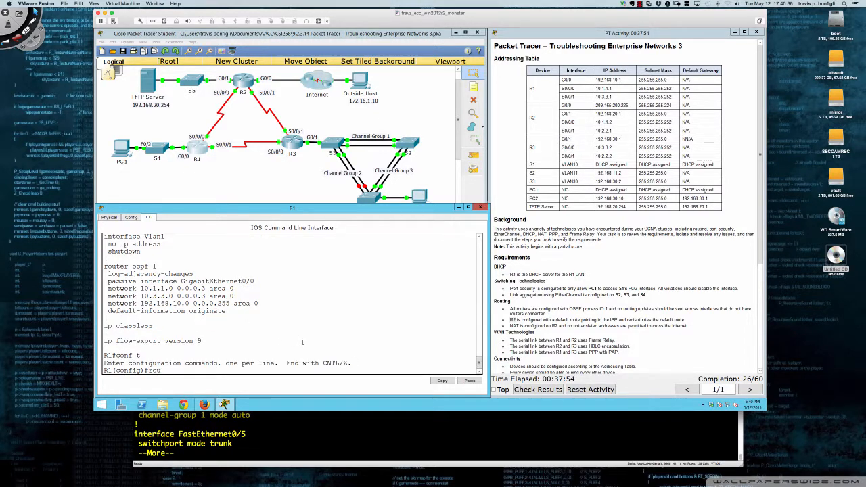
text(ter ospf 1)
key(Return)
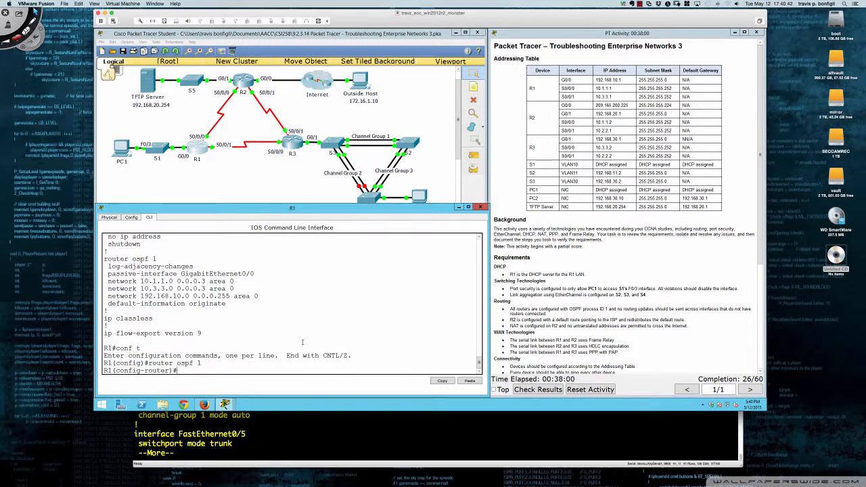
text(no def)
key(Tab)
text(or)
key(Tab)
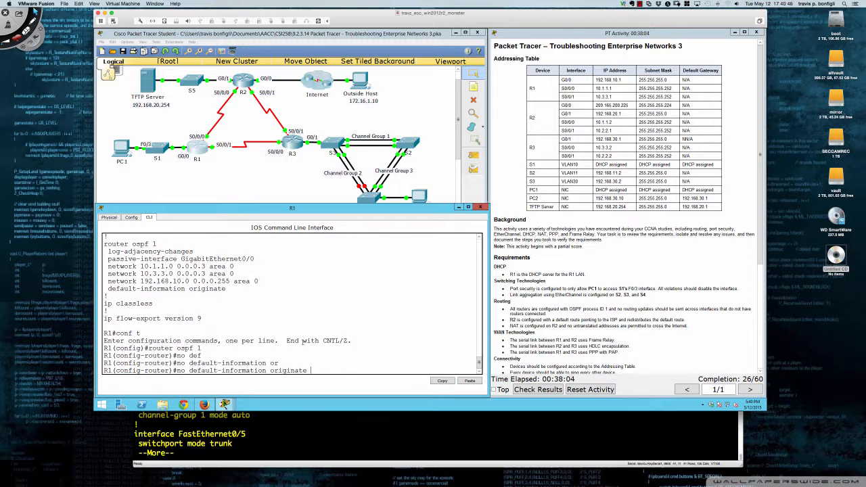
key(Return)
key(Return)
key(Return)
key(Return)
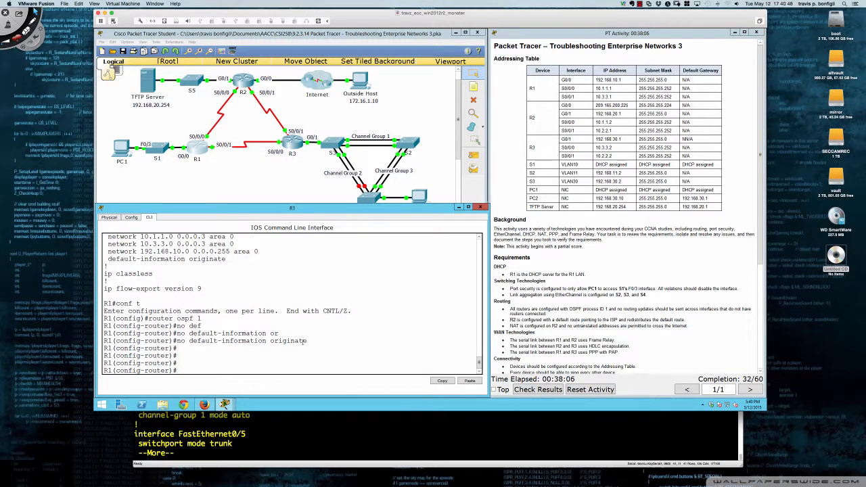
Display R1's running configuration from within router configuration mode and page through to its end
text(do sh run)
key(Return)
key(space)
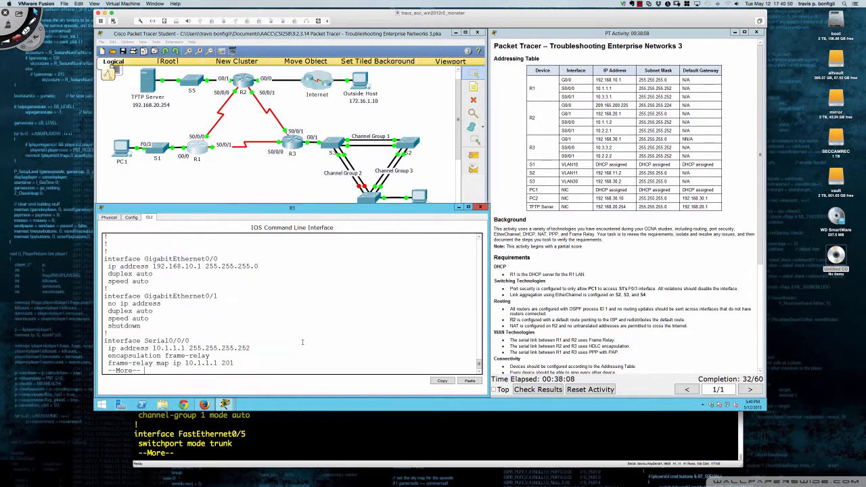
key(space)
key(space)
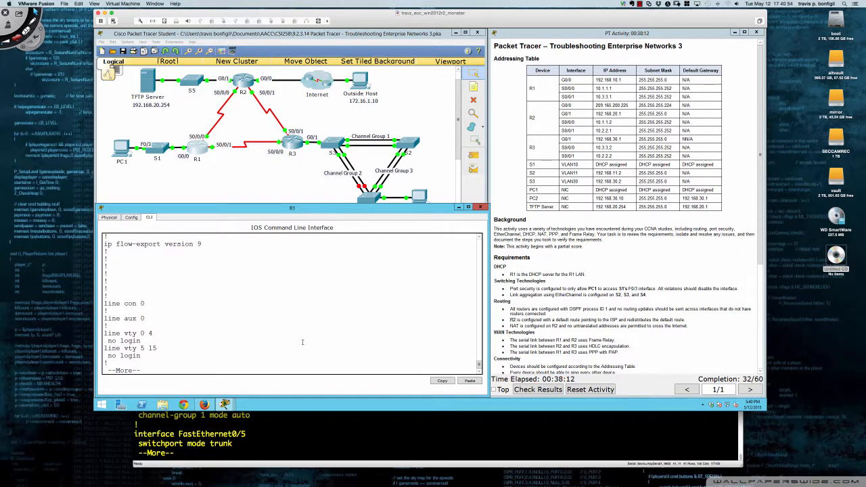
key(space)
Display R1's IP routing table from router configuration mode to check the learned routes
text(do )
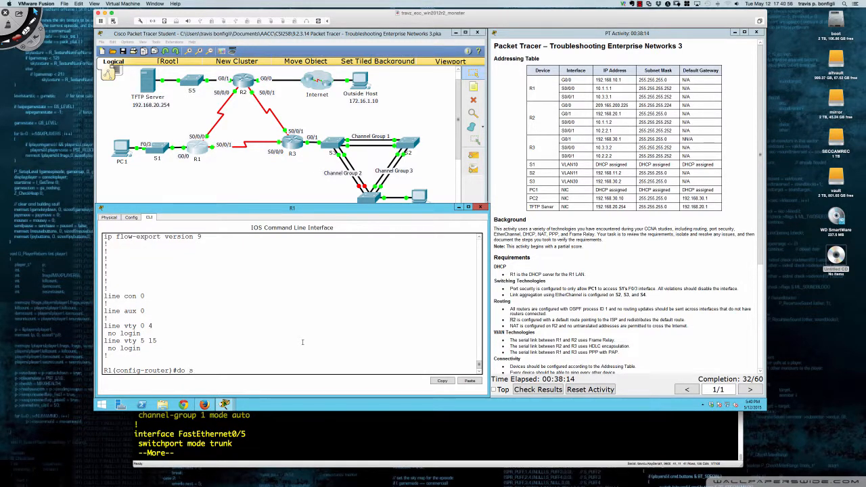
text(ship route)
key(Return)
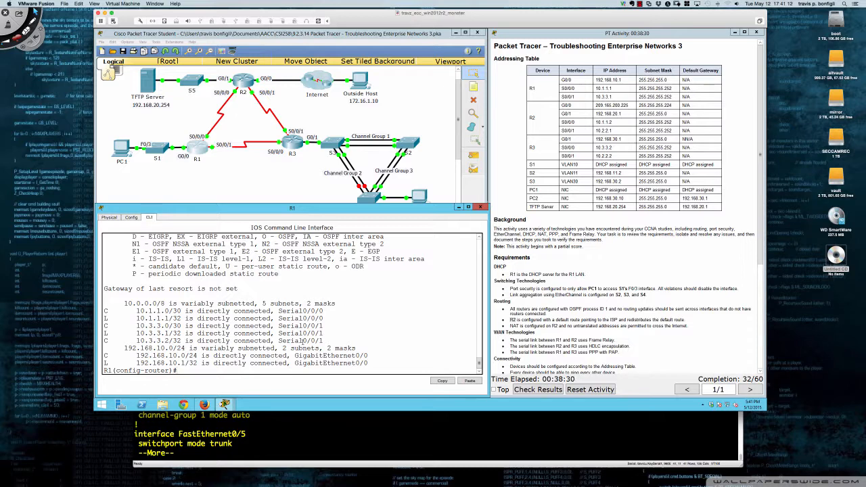
key(Return)
key(Return)
Display R1's running configuration again and advance through the interfaces to the end of the OSPF section
text(do sh run)
key(Return)
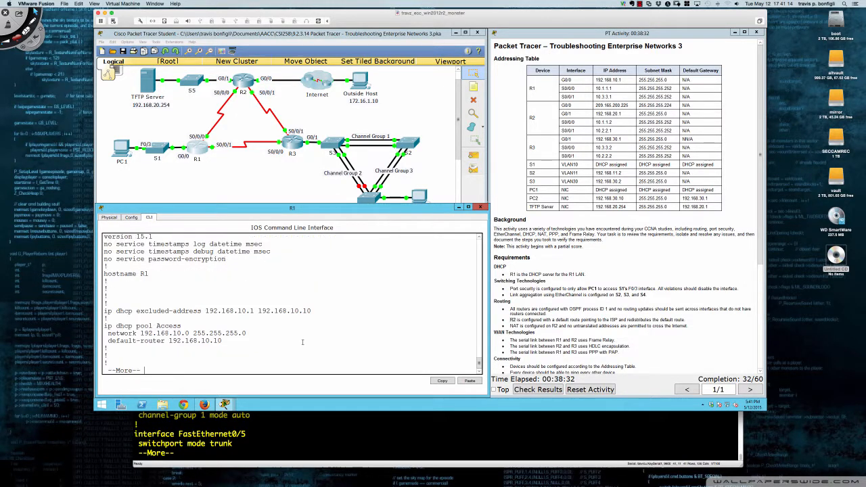
key(space)
key(space)
key(Return)
key(Return)
key(Return)
key(Return)
key(Return)
key(Return)
key(Return)
key(Return)
key(Return)
key(Return)
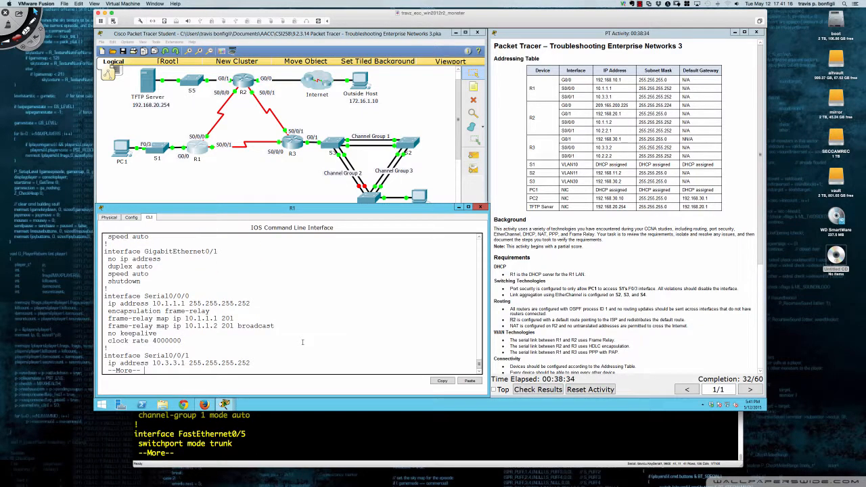
key(Return)
key(Return)
key(Return)
key(Return)
key(Return)
key(Return)
key(Return)
key(Return)
key(Return)
key(Return)
key(Return)
key(Return)
key(Return)
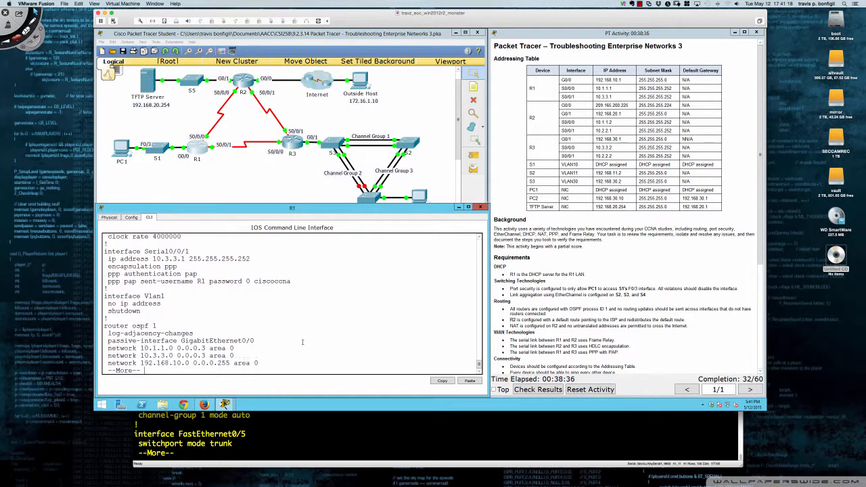
key(Return)
key(Return)
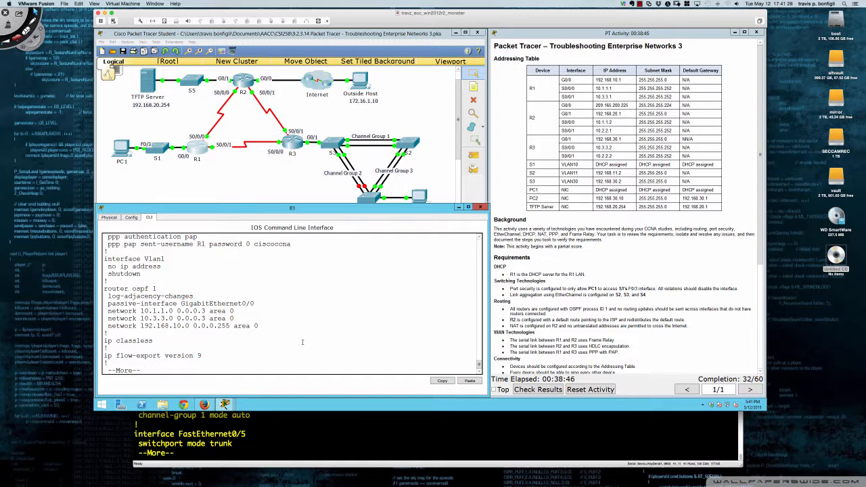
Compare R1's addresses and masks with its OSPF network statements using Deskscribble pen marks, and clear the marks
key(ctrl+Tab)
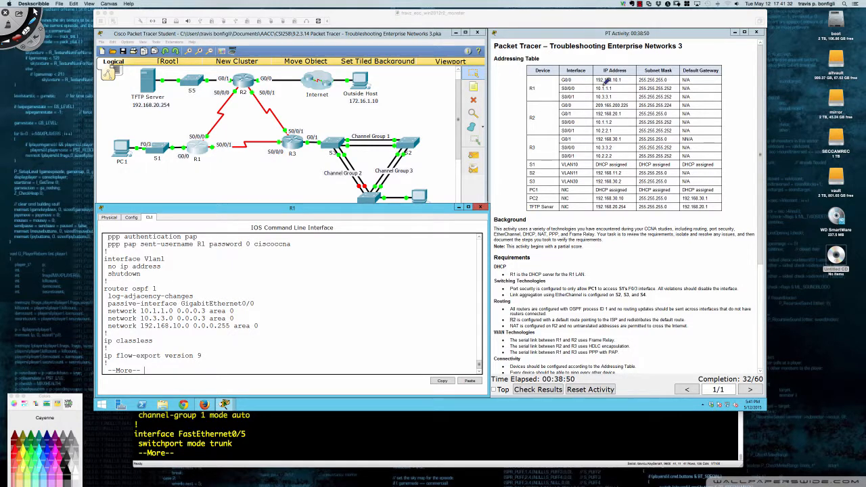
mouse_move(600, 84)
mouse_down()
mouse_move(608, 95)
mouse_move(602, 83)
mouse_up()
mouse_move(598, 92)
mouse_down()
mouse_move(605, 102)
mouse_move(616, 96)
mouse_move(606, 92)
mouse_move(678, 80)
mouse_move(667, 92)
mouse_move(676, 93)
mouse_up()
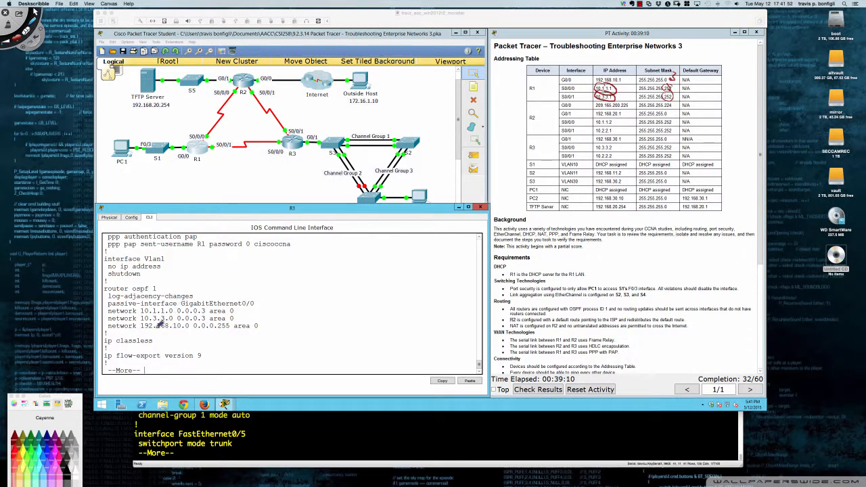
drag(142, 327, 258, 327)
key(super+n)
key(Escape)
click(197, 337)
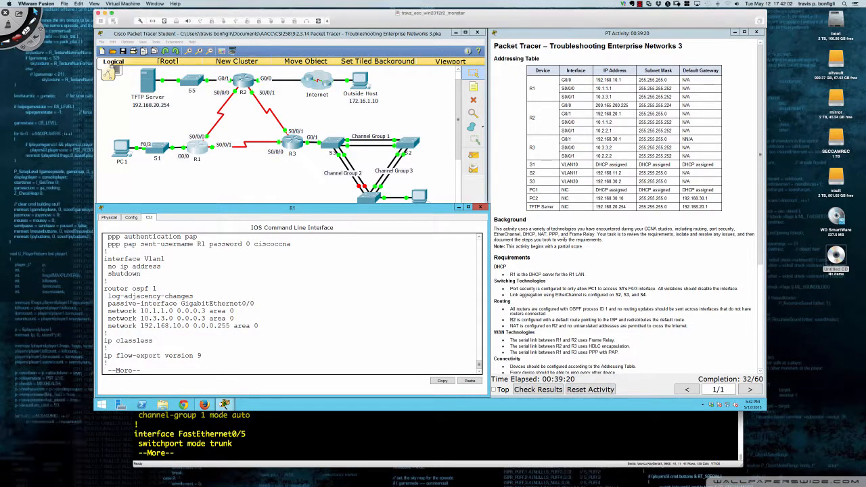
Quit the configuration listing and end configuration mode on R1, returning to privileged EXEC mode
key(q)
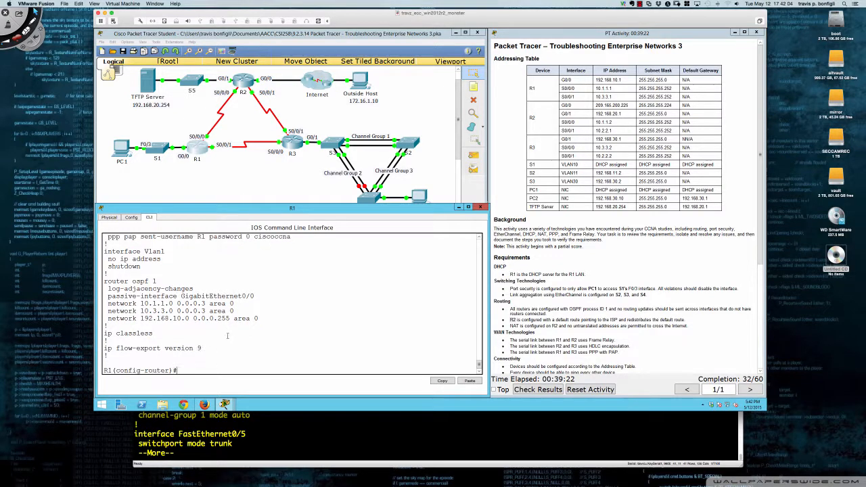
text(end)
key(Return)
key(Return)
key(Return)
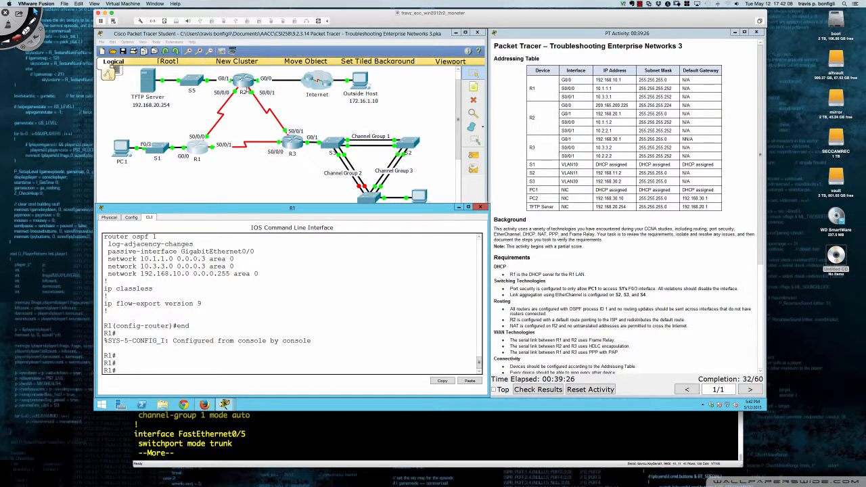
Open router R2, move and widen its window below the topology, and show its command line
click(246, 86)
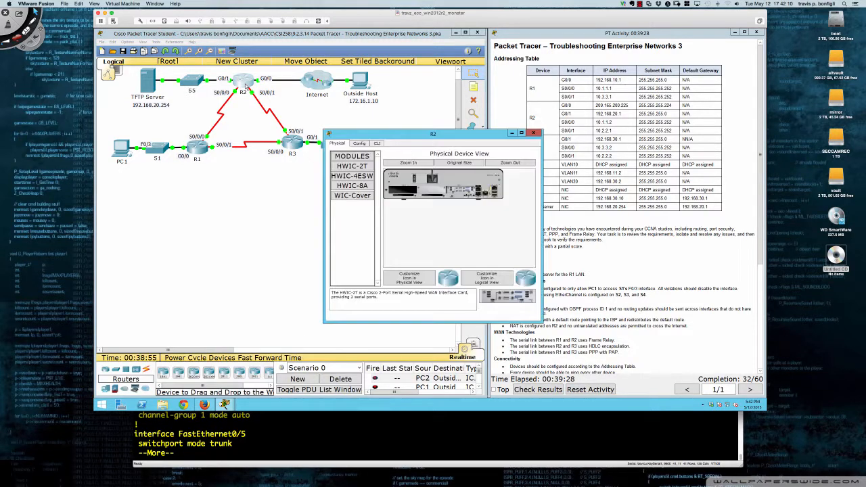
drag(402, 139, 176, 212)
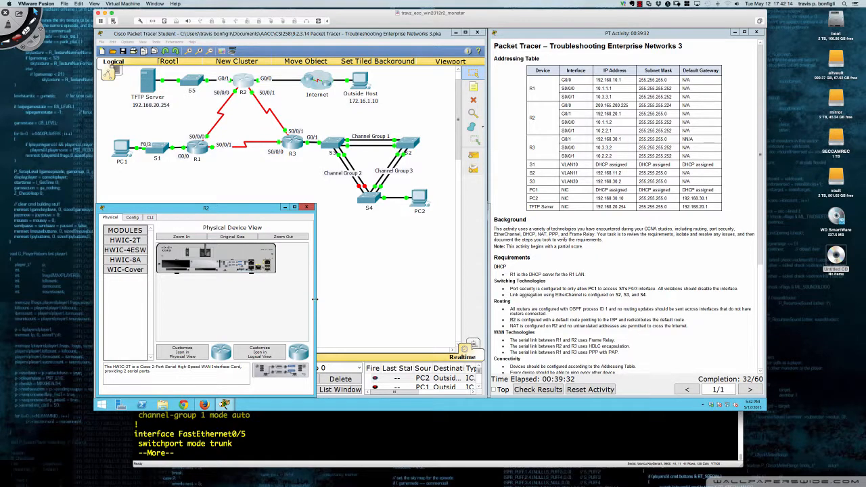
drag(315, 302, 486, 294)
click(150, 218)
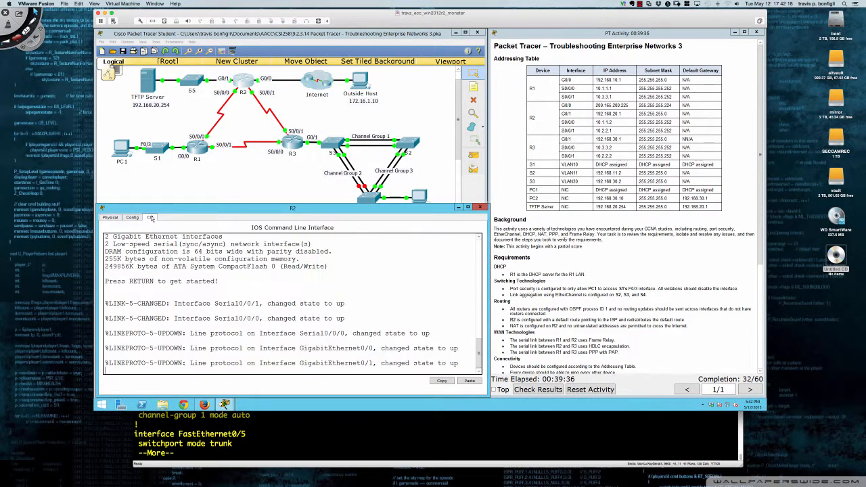
Enter privileged EXEC mode on R2 and display its running configuration
key(Return)
key(Return)
key(Return)
key(Return)
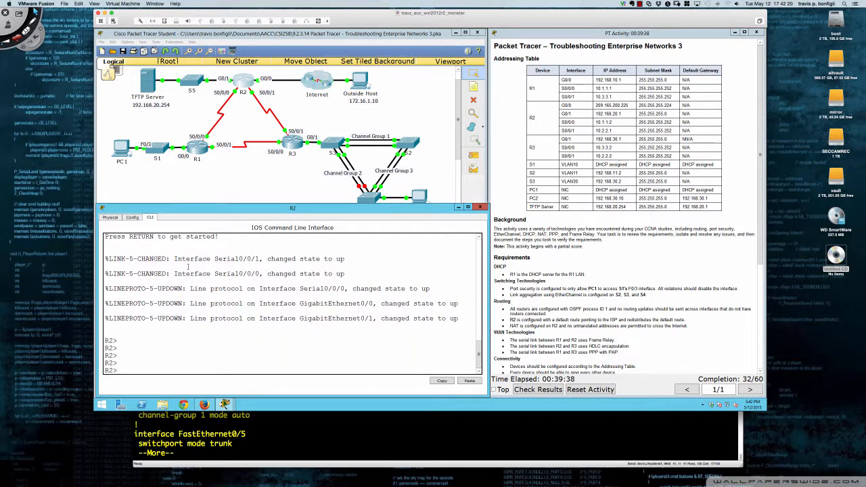
text(en)
key(Return)
text(sh run)
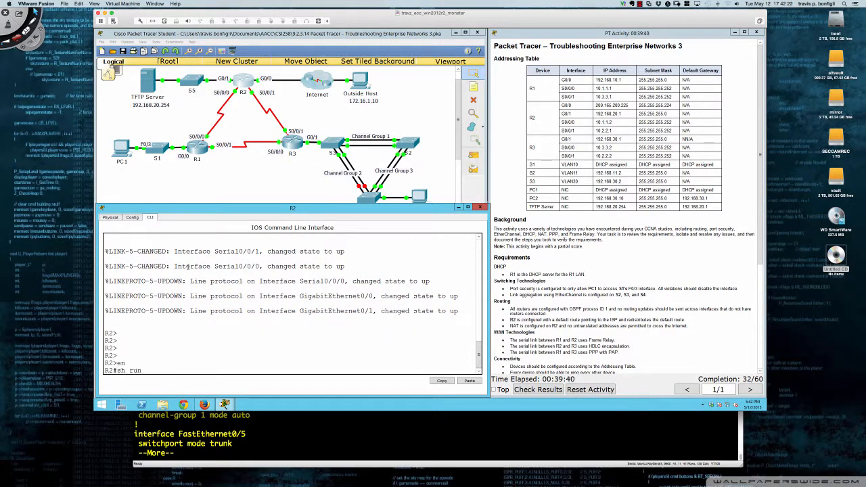
key(Return)
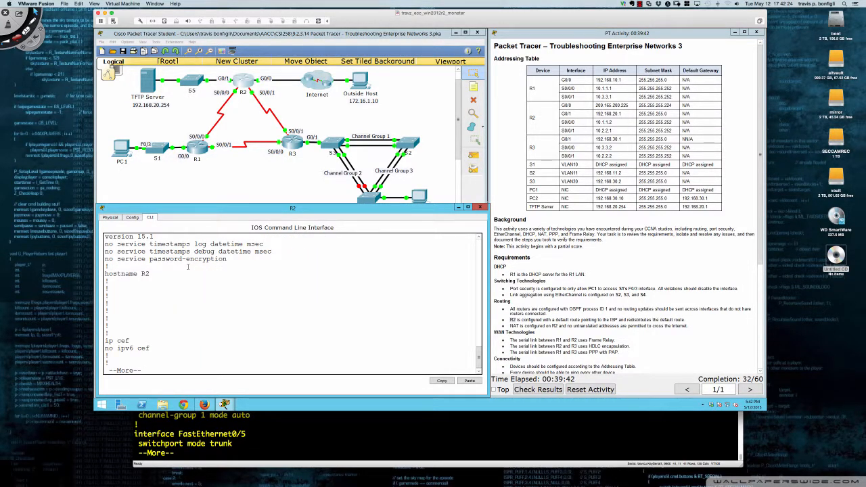
Advance through R2's interfaces, OSPF section and static default route in the running configuration, and quit the listing
key(Return)
key(Return)
key(Return)
key(Return)
key(Return)
key(Return)
key(Return)
key(Return)
key(Return)
key(Return)
key(Return)
key(Return)
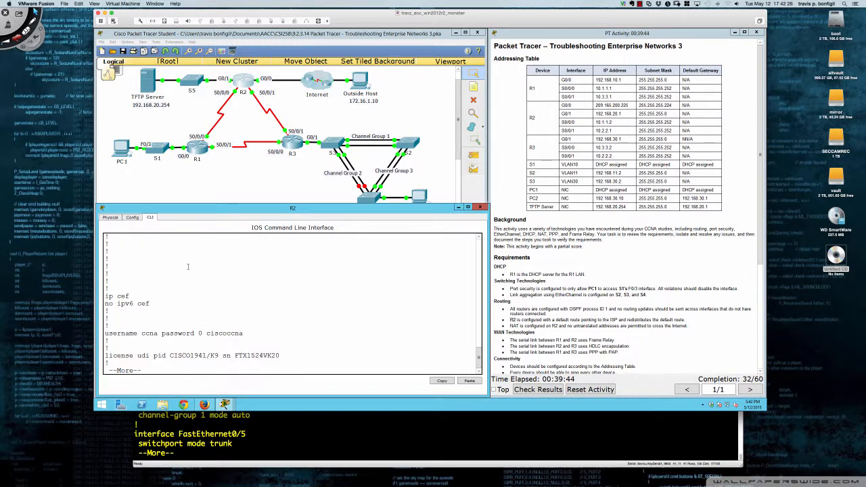
key(Return)
key(Return)
key(Return)
key(Return)
key(Return)
key(Return)
key(Return)
key(Return)
key(Return)
key(Return)
key(Return)
key(Return)
key(Return)
key(Return)
key(Return)
key(Return)
key(Return)
key(Return)
key(Return)
key(Return)
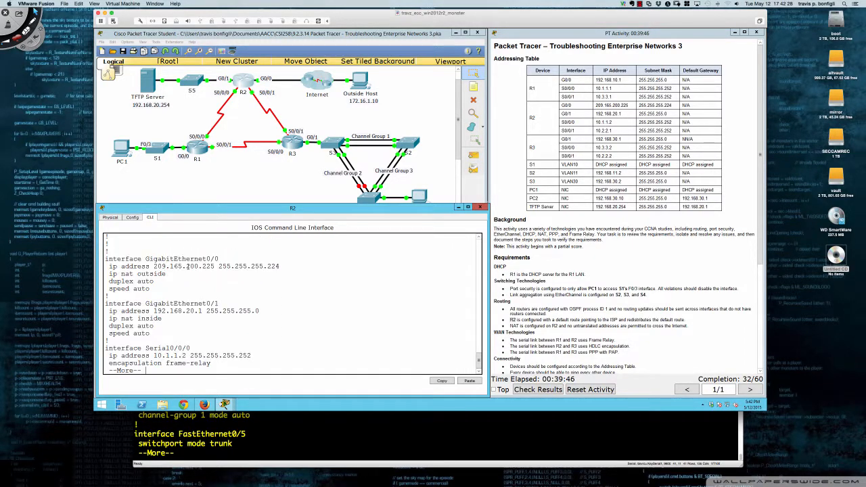
key(Return)
key(Return)
key(Return)
key(Return)
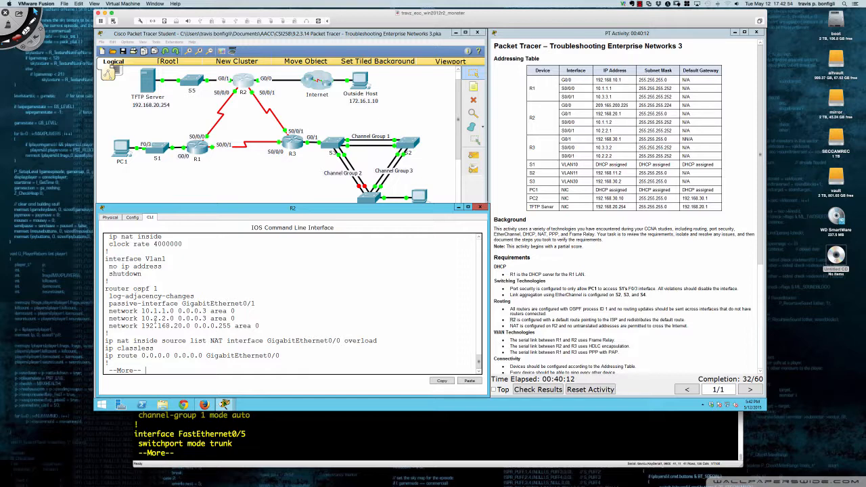
key(space)
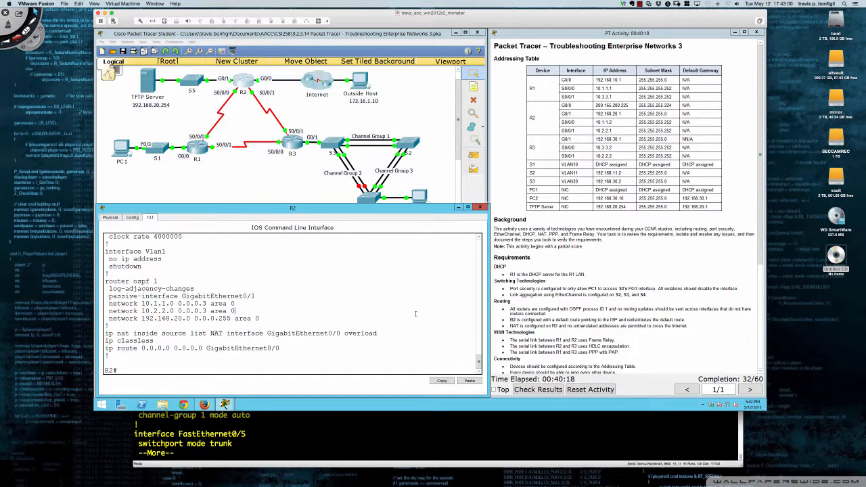
Examine R2's static default route statement and its exit interface at the end of the configuration output
drag(280, 349, 104, 349)
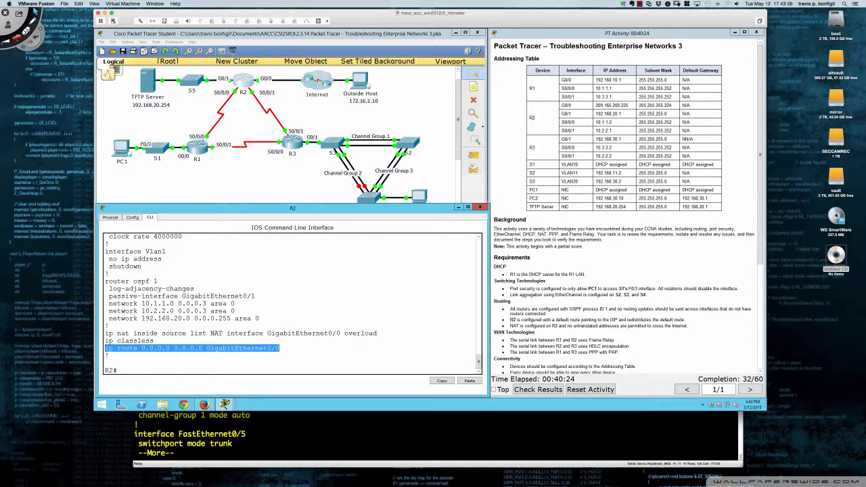
drag(206, 349, 280, 348)
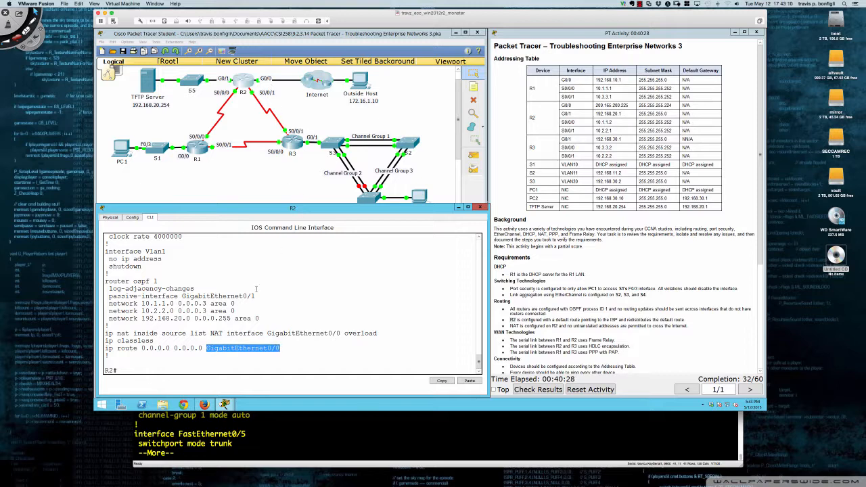
click(214, 355)
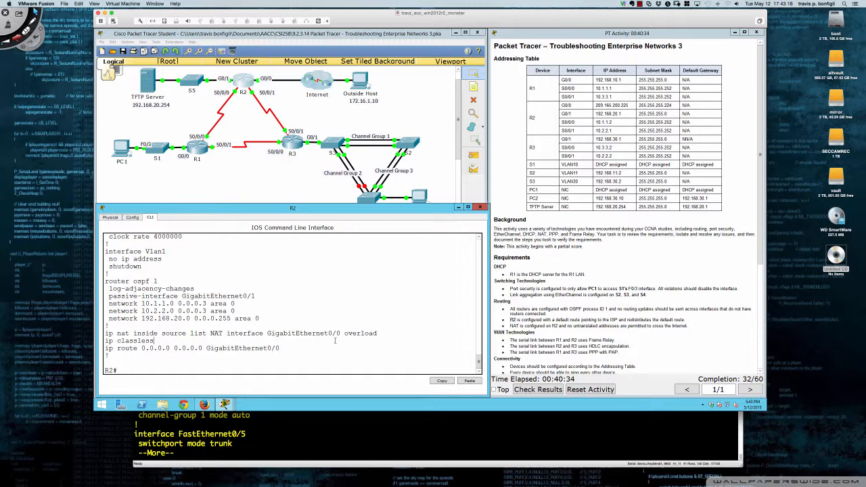
Redistribute R2's default route by adding default-information originate to OSPF process 1
text(conf t)
key(Return)
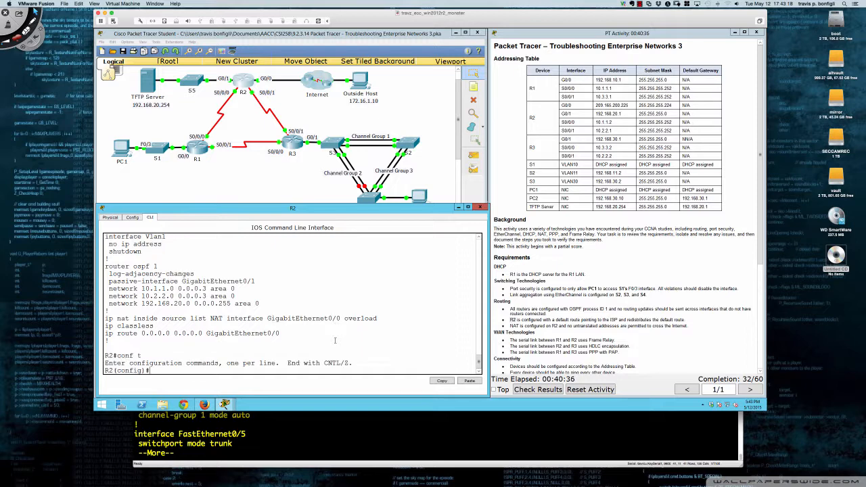
text(route rospf 1)
key(Return)
text(def)
key(Tab)
text(ault-information )
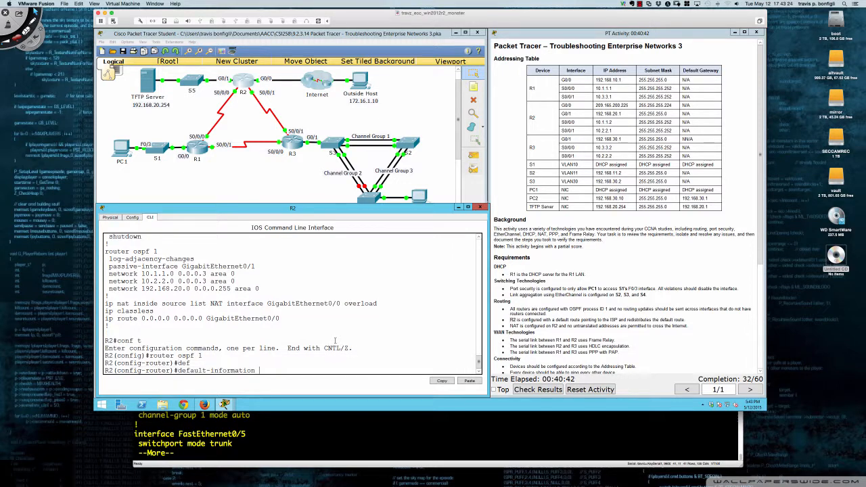
text(or)
key(Tab)
key(Return)
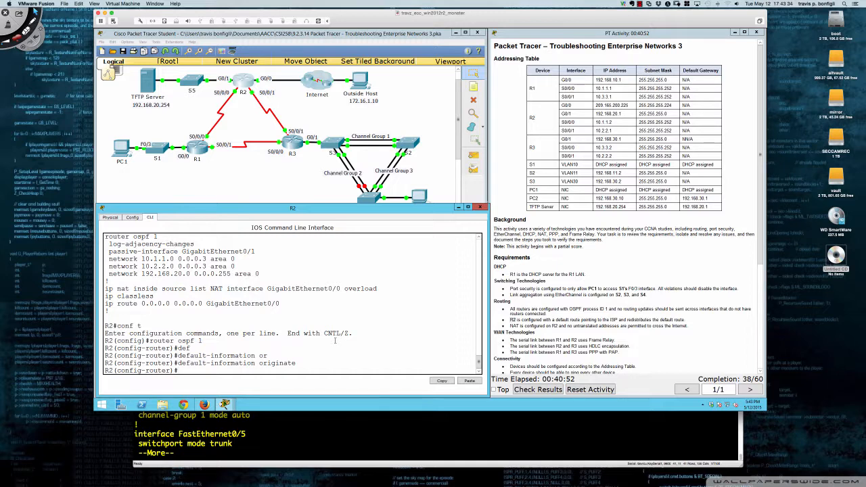
Open router R3, move and widen its window below the topology, and show its command line
click(295, 143)
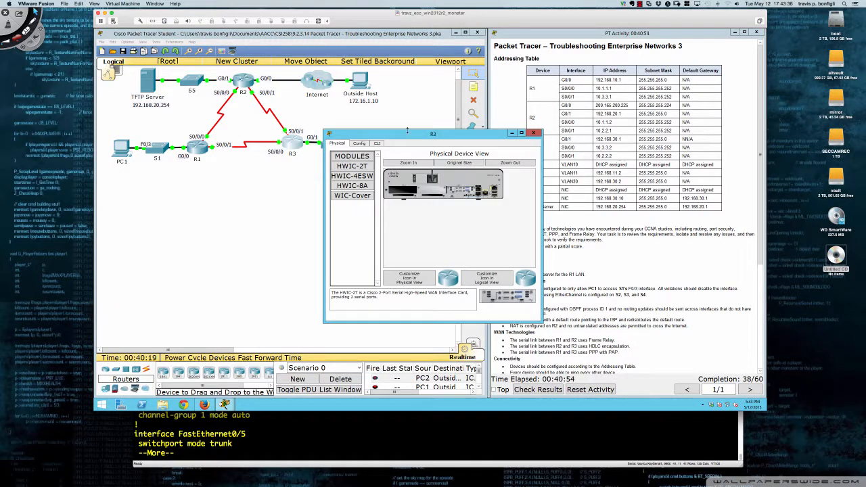
drag(407, 136, 180, 210)
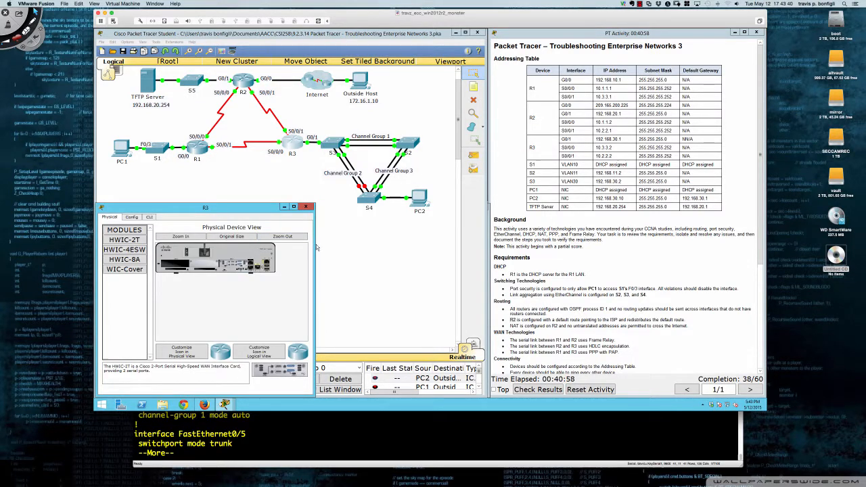
click(294, 252)
click(289, 143)
drag(314, 236, 488, 237)
click(149, 217)
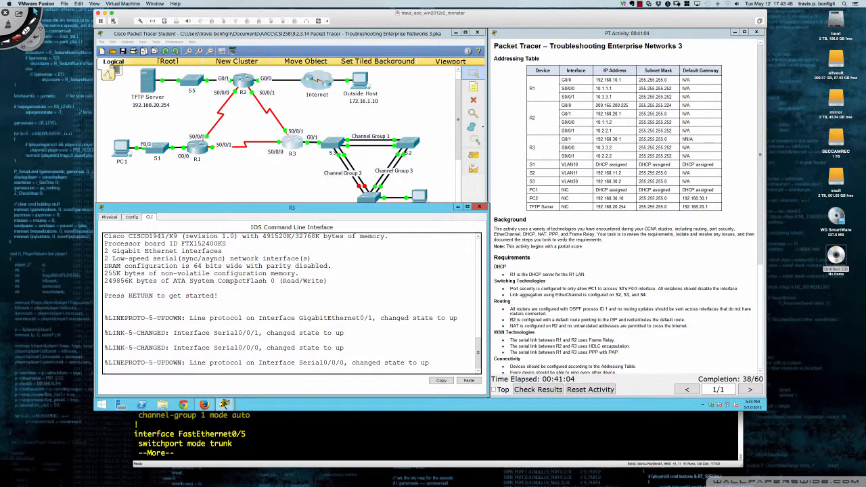
Enter privileged EXEC mode on R3 and display its running configuration
key(Return)
key(Return)
key(Return)
key(Return)
text(en)
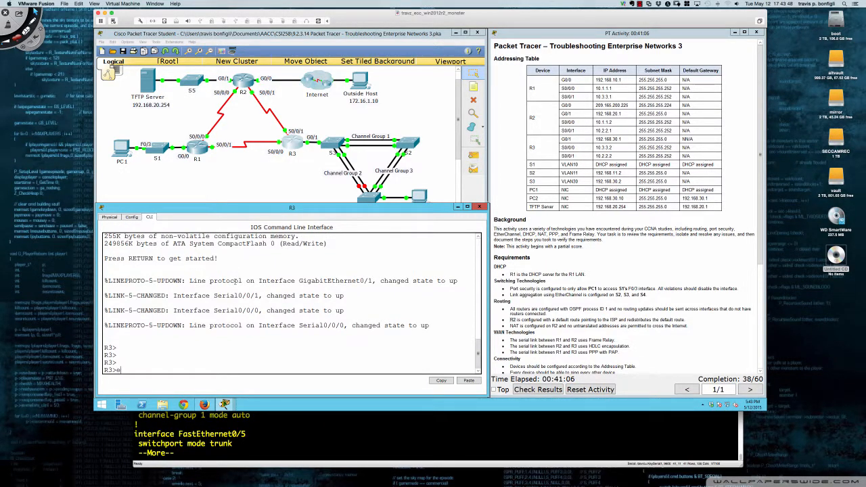
key(Return)
text(sh run)
key(Return)
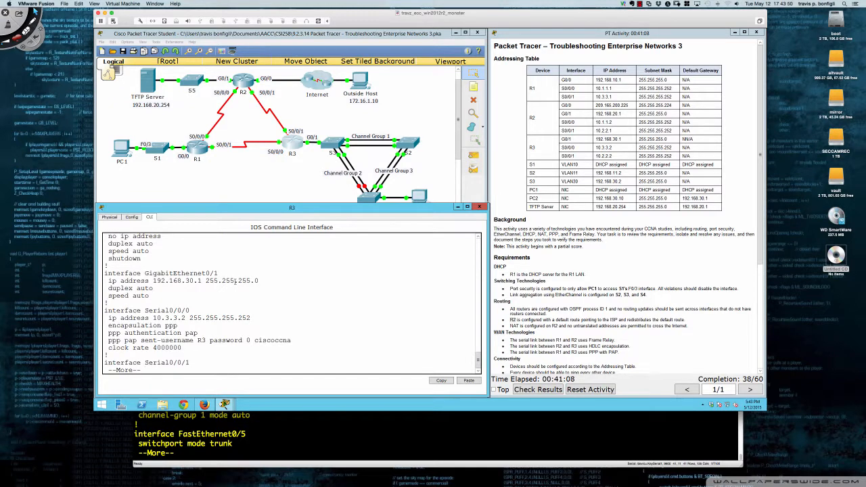
Advance through R3's running configuration past the serial interfaces and the OSPF section
key(Return)
key(Return)
key(Return)
key(Return)
key(Return)
key(Return)
key(Return)
key(Return)
key(Return)
key(Return)
key(Return)
key(Return)
key(Return)
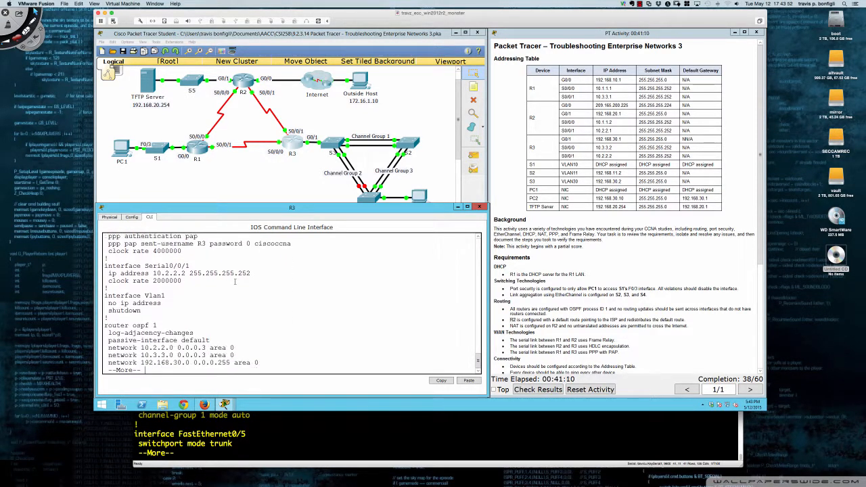
key(Return)
key(Return)
key(Return)
key(Return)
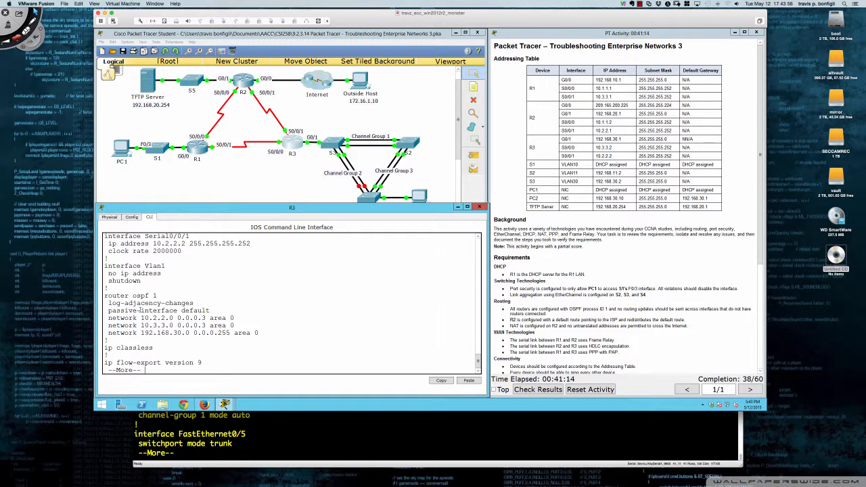
Examine R3's passive-interface default statement in OSPF and compare it with the GigabitEthernet0/1 LAN address
drag(109, 310, 210, 309)
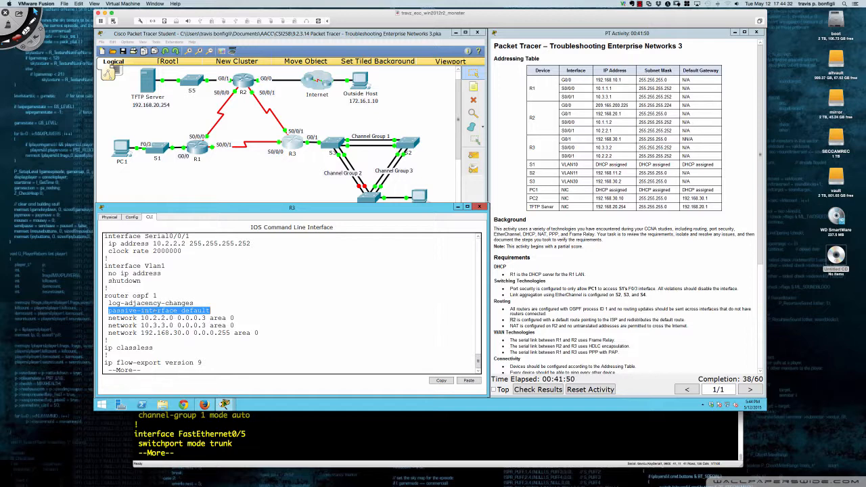
click(195, 310)
drag(212, 310, 108, 310)
click(310, 306)
scroll(284, 305, up, 5)
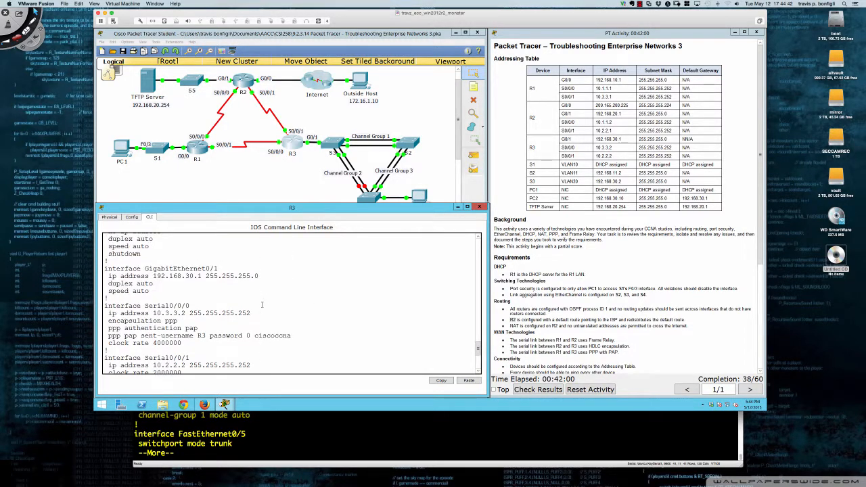
drag(160, 276, 256, 274)
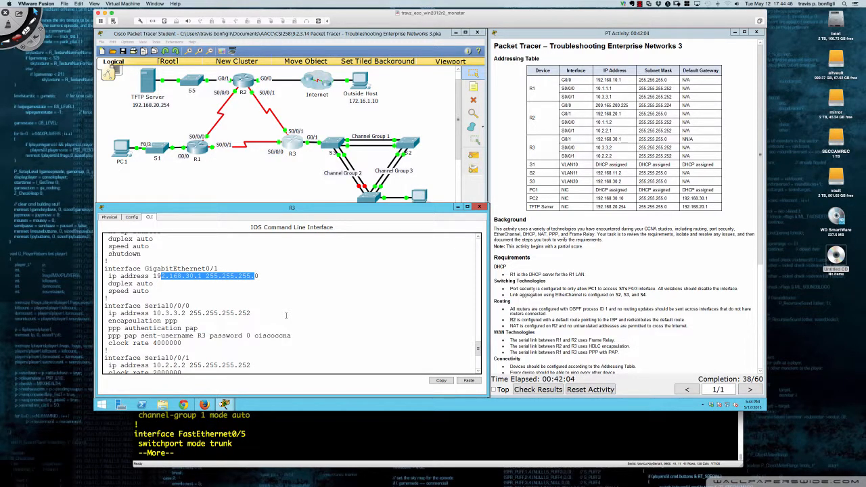
scroll(286, 316, down, 5)
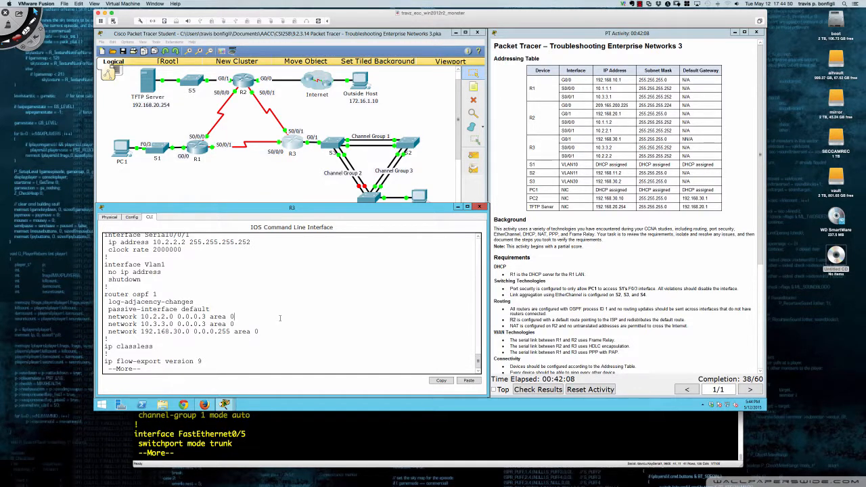
Quit the listing and remove the passive-interface default setting from OSPF process 1 on R3
text(qconf t)
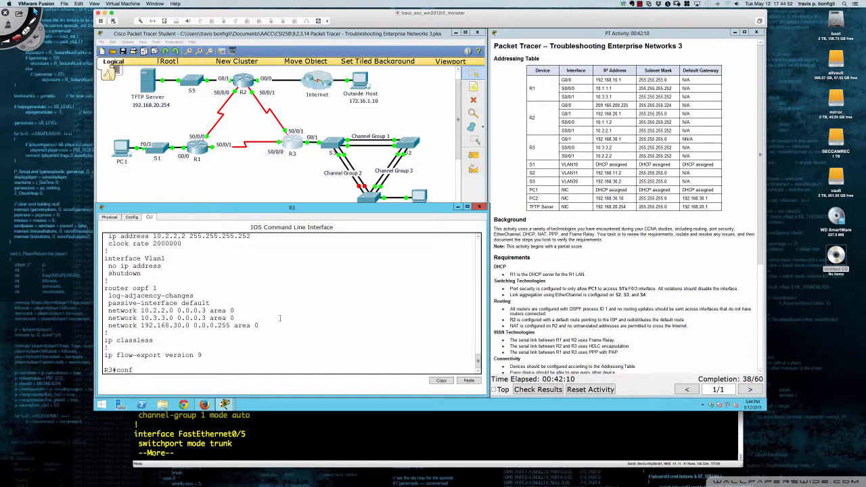
key(Return)
text(router )
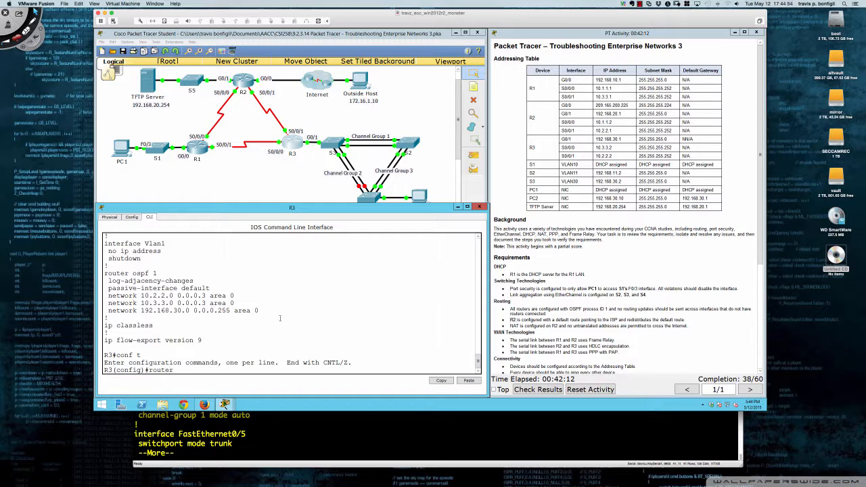
text(ospf 1)
key(Return)
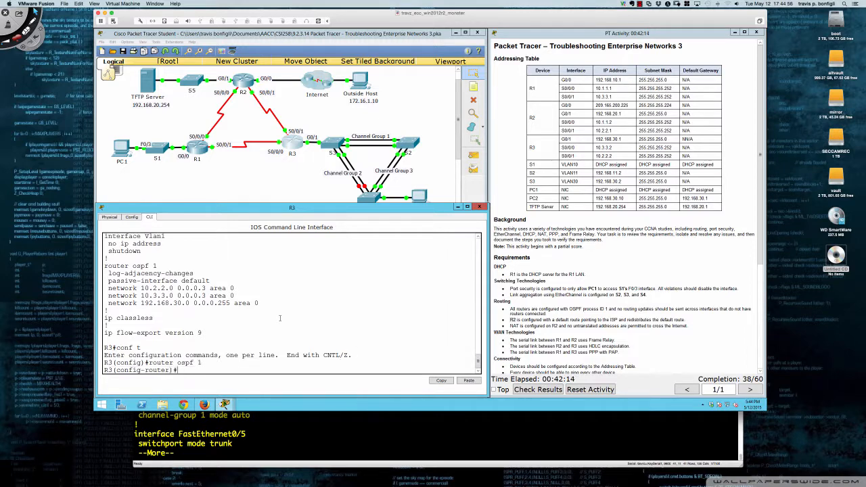
text(no pass)
key(Tab)
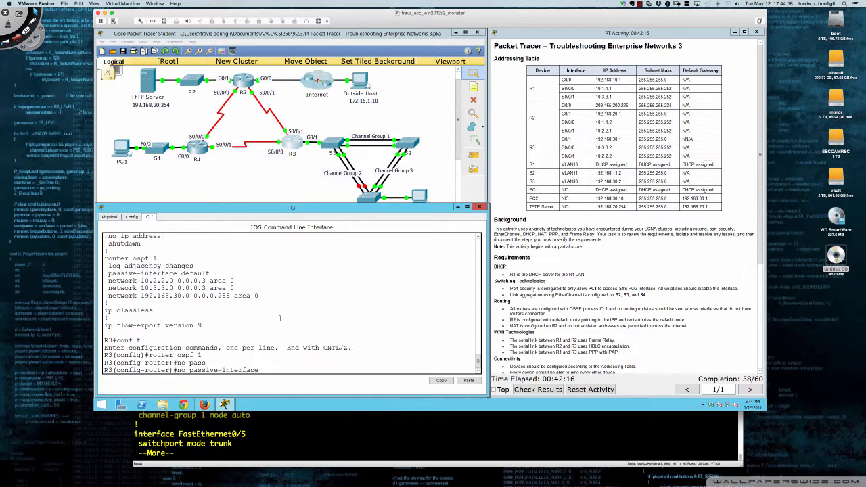
text(def)
key(Tab)
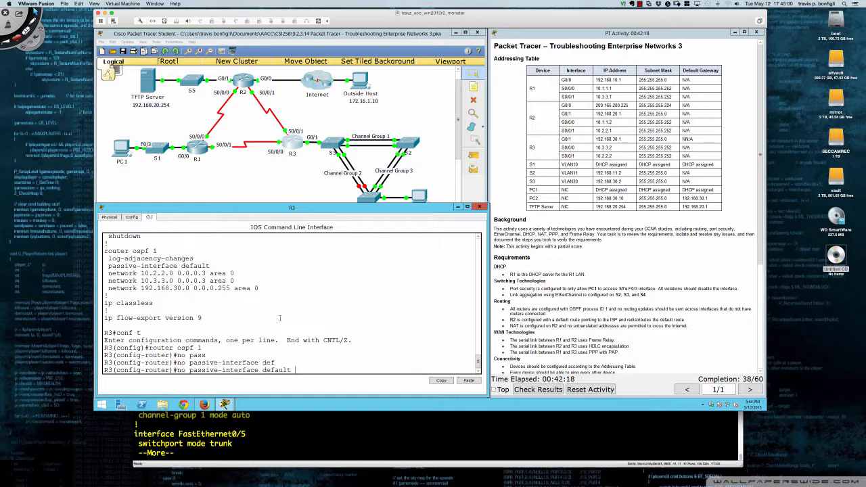
key(Return)
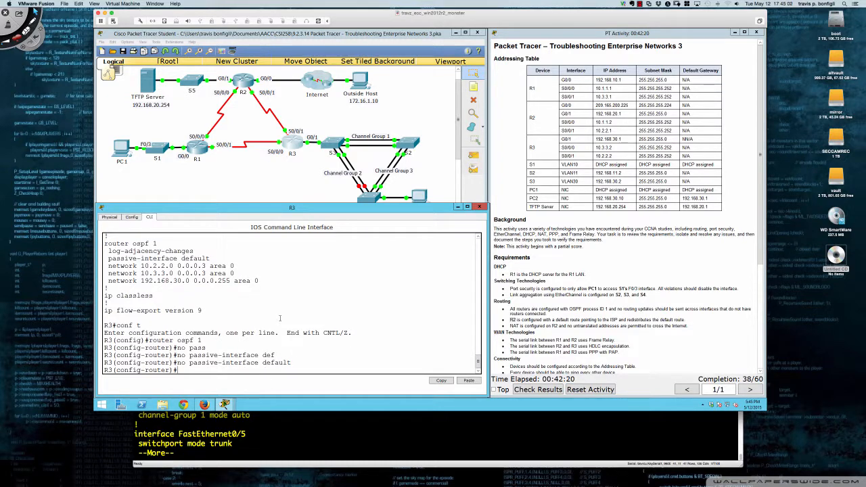
key(Return)
key(Return)
key(Return)
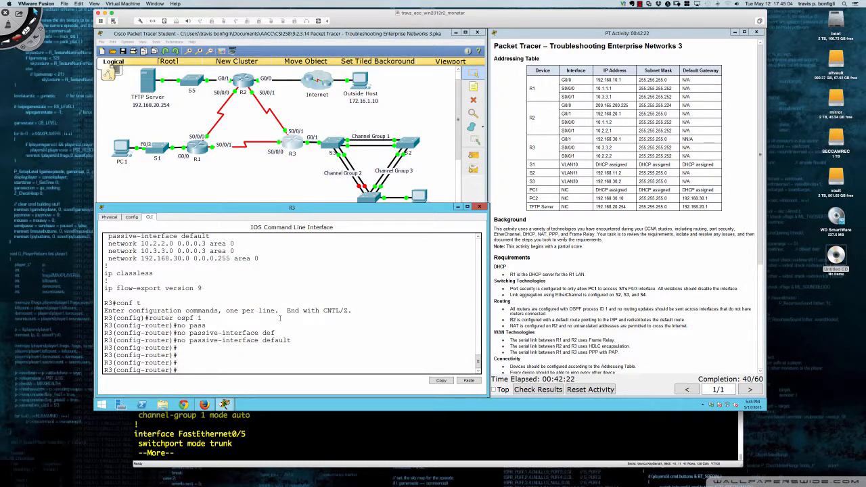
Make interface gi0/1 passive in R3's OSPF process 1, checking the PPP with PAP requirement in the instructions
text(pas)
key(Tab)
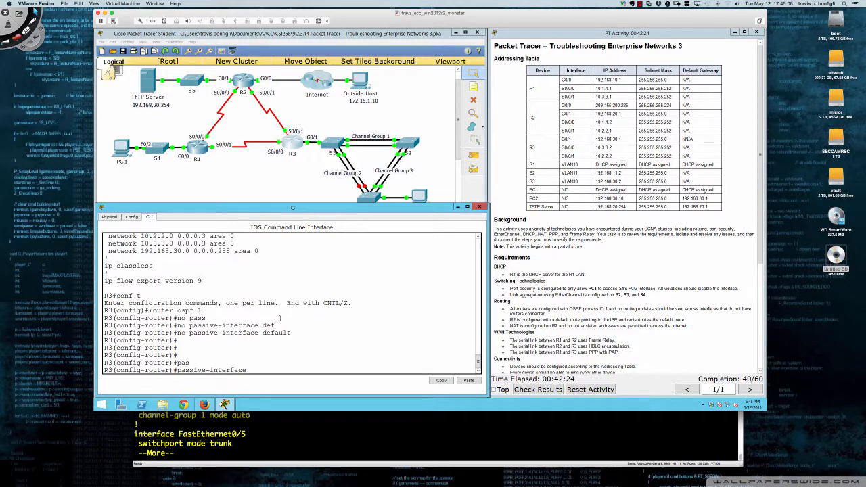
text(gi)
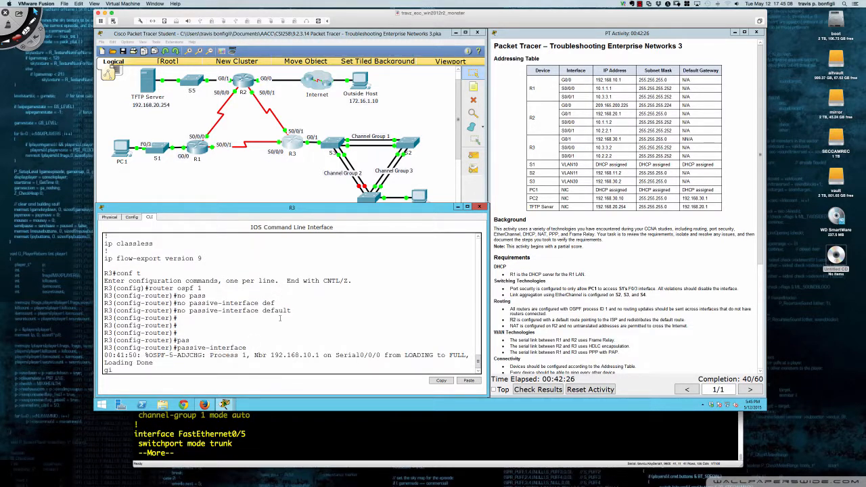
text(0/1)
drag(562, 352, 618, 352)
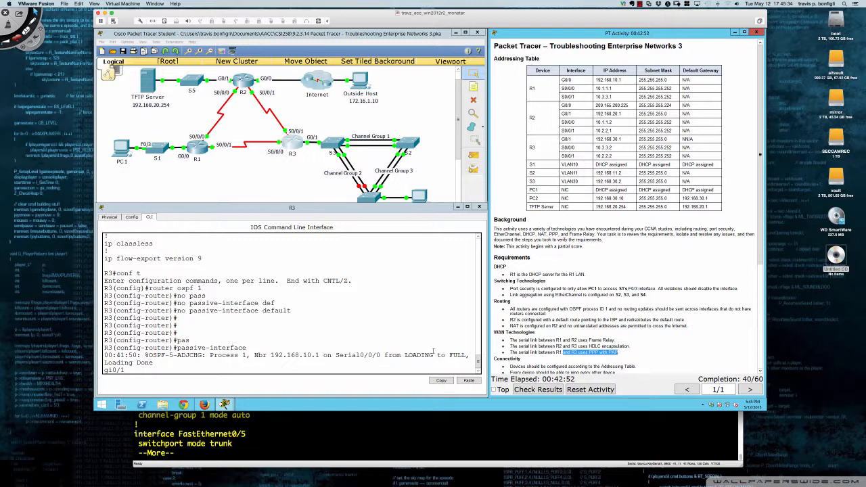
click(309, 348)
text(gi0/1)
key(Return)
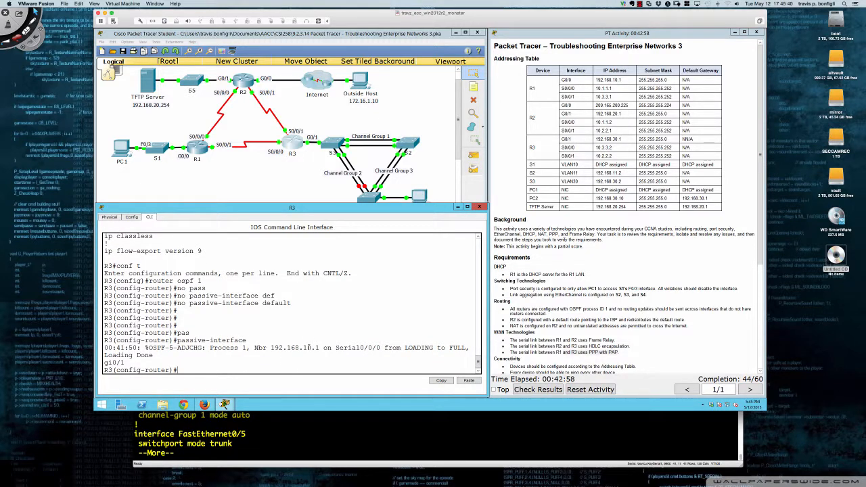
List R3's running configuration as far as the OSPF section and check its passive interface and network statements
key(Return)
key(Return)
key(Return)
key(Return)
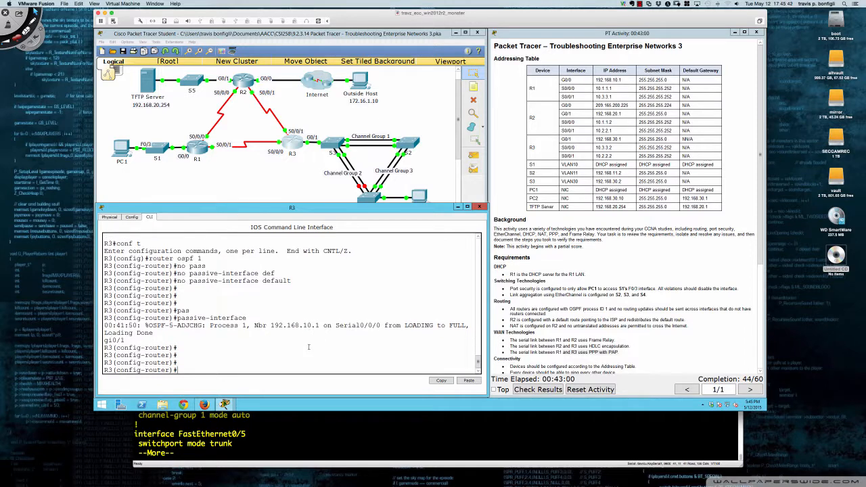
text(do sh run)
key(Return)
key(space)
key(space)
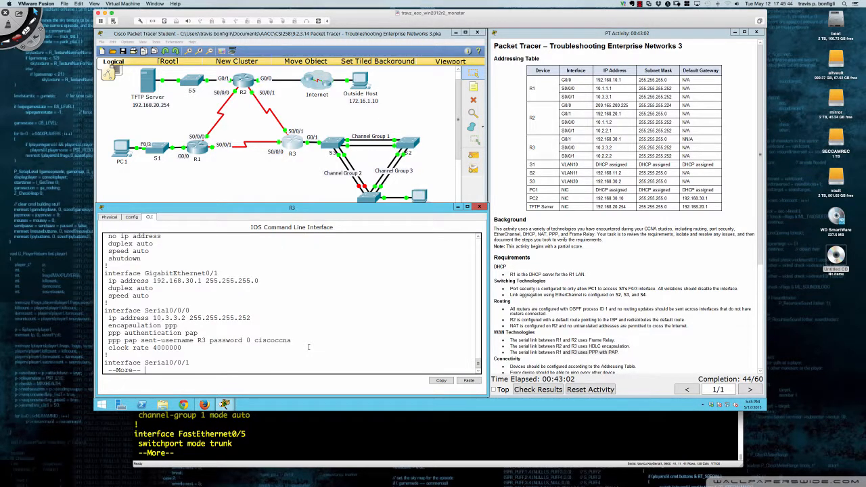
key(space)
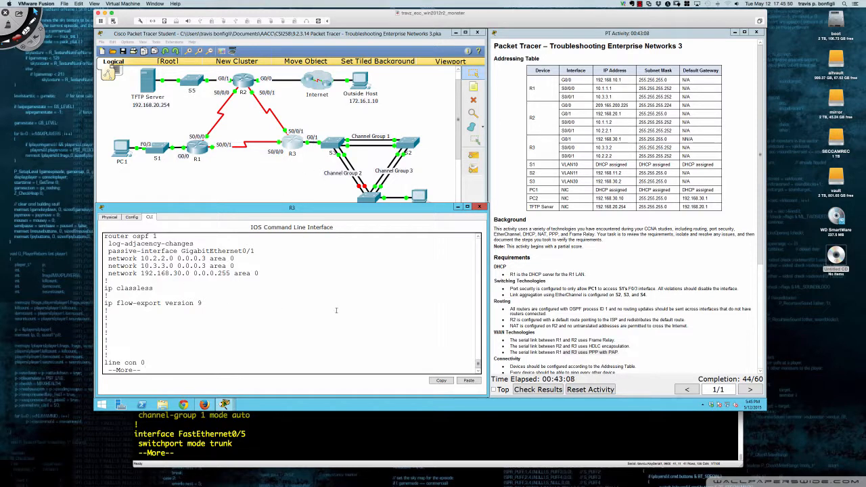
Quit the configuration listing and show the OSPF neighbors on R3
text(qdo sh ip opsf)
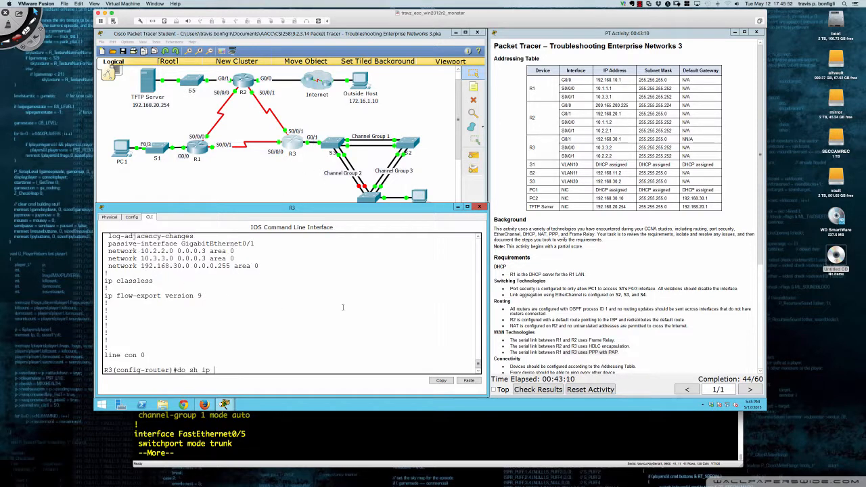
key(BackSpace)
key(BackSpace)
text(spf neigh)
key(Return)
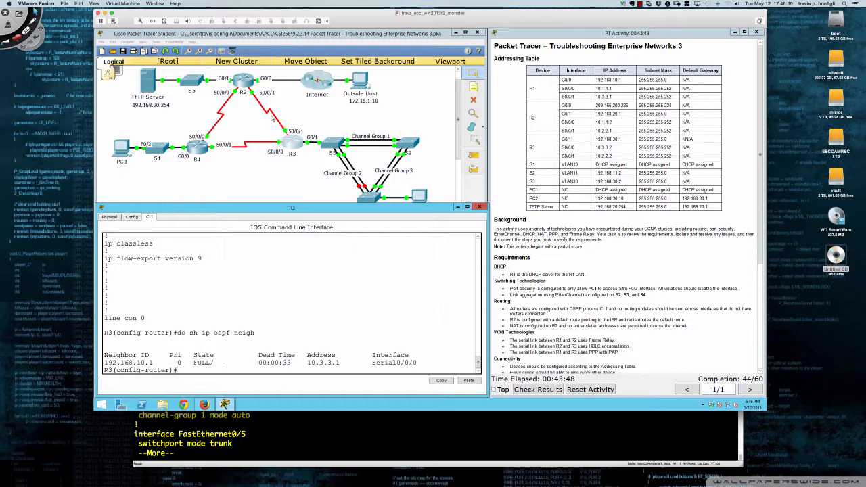
Read the NAT requirement for R2 in the activity instructions and bring up R2's command line
click(382, 205)
drag(511, 326, 567, 326)
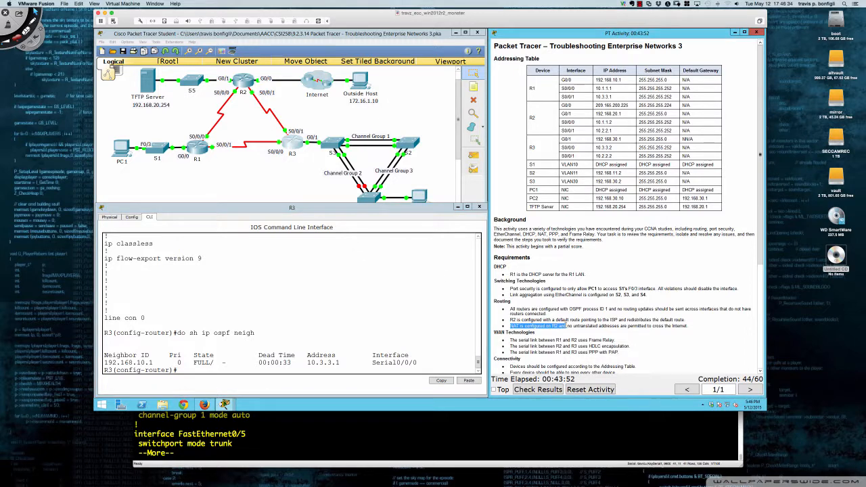
click(569, 327)
click(247, 86)
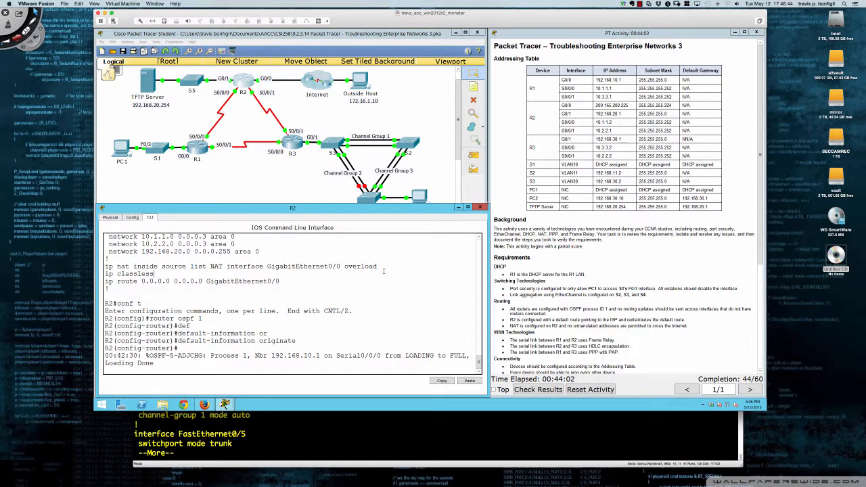
key(Return)
key(Return)
key(Return)
key(Return)
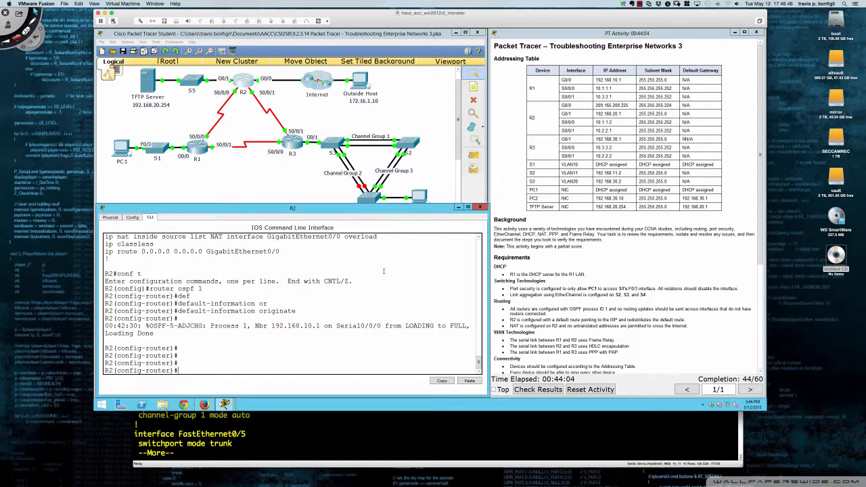
List R2's running configuration as far as the NAT settings on GigabitEthernet0/0 and GigabitEthernet0/1, and quit the listing
text(do sh run)
key(Return)
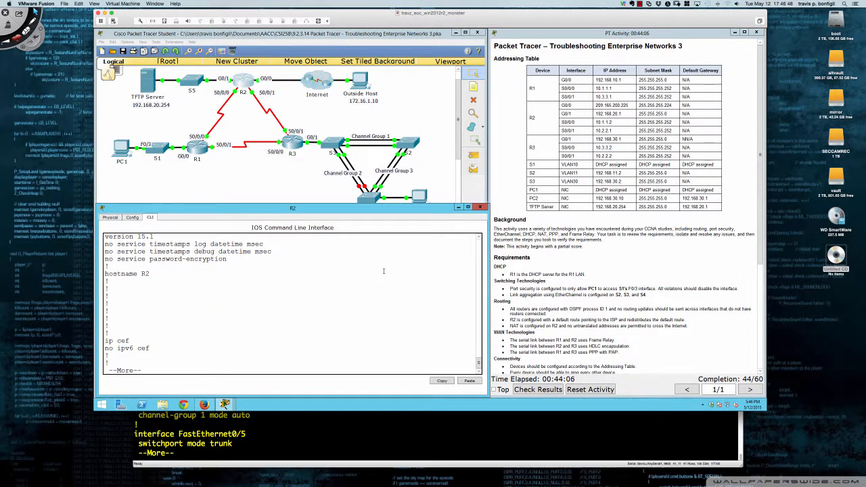
key(space)
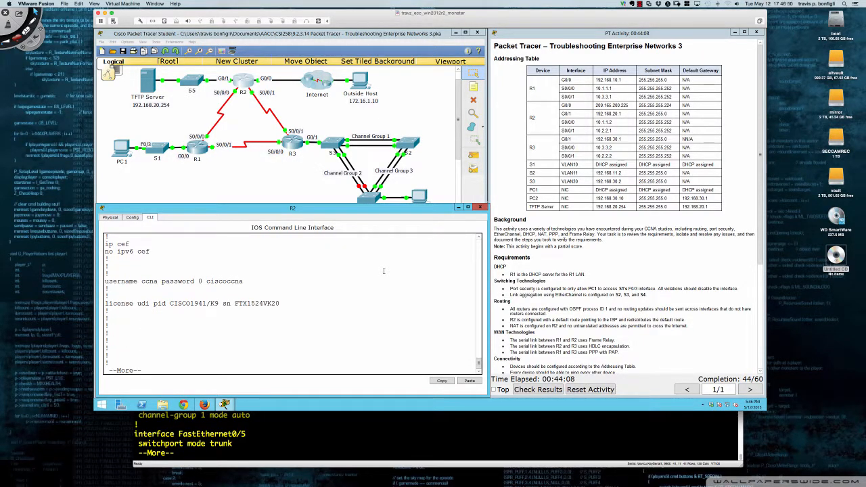
key(space)
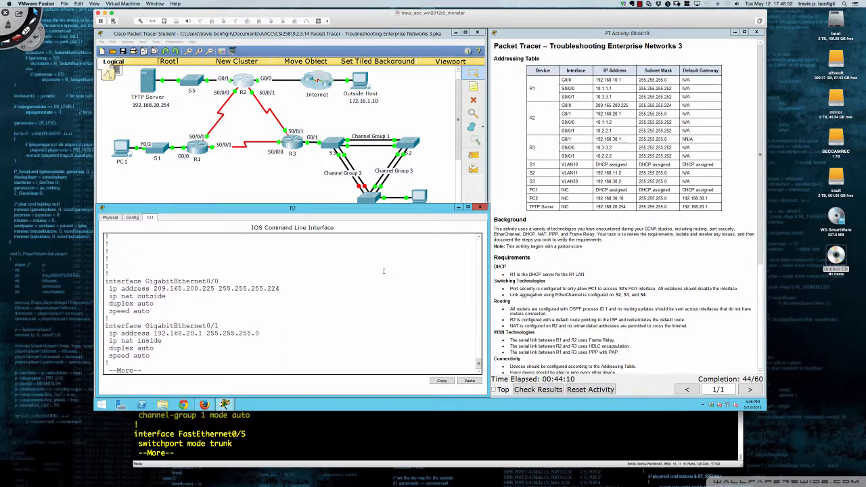
text(q)
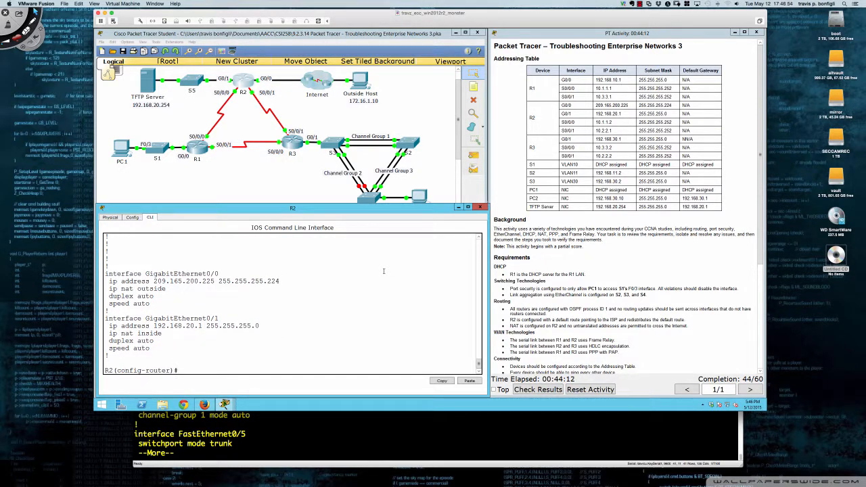
Show the NAT translations and NAT statistics on R2, and examine its outside and inside interfaces
text(do sh ip nat trans)
key(Return)
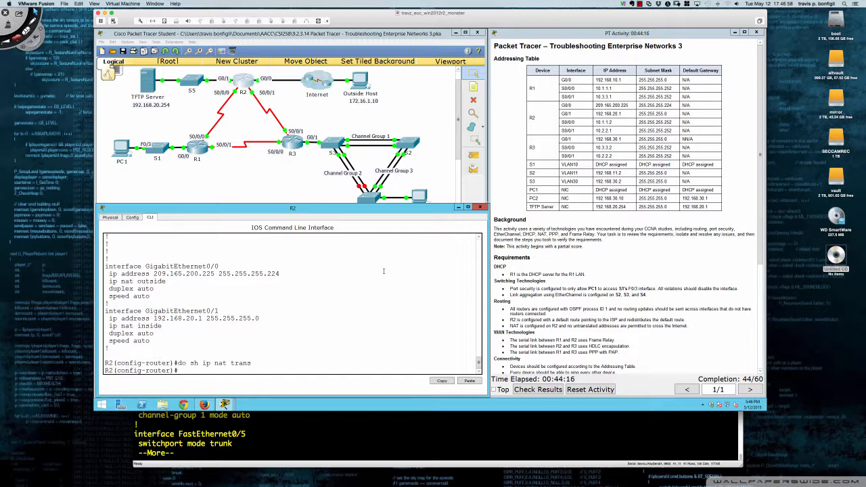
text(do sh ip nat stat)
key(Return)
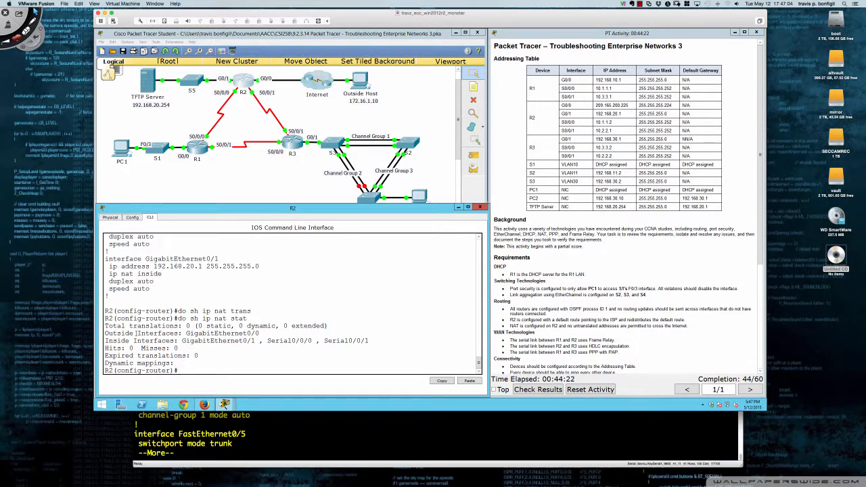
drag(106, 333, 262, 333)
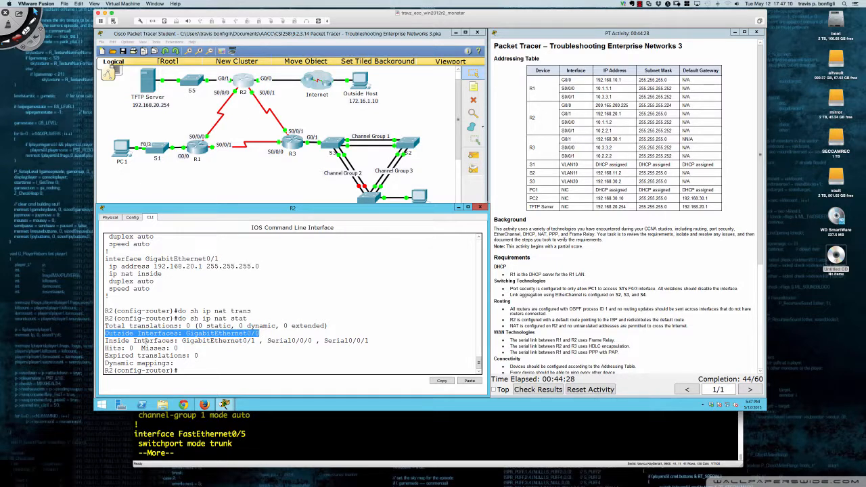
drag(105, 340, 368, 341)
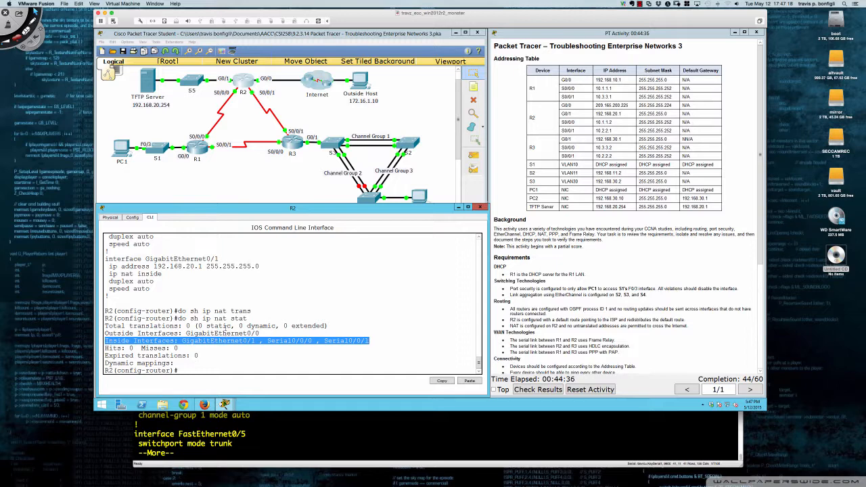
click(283, 327)
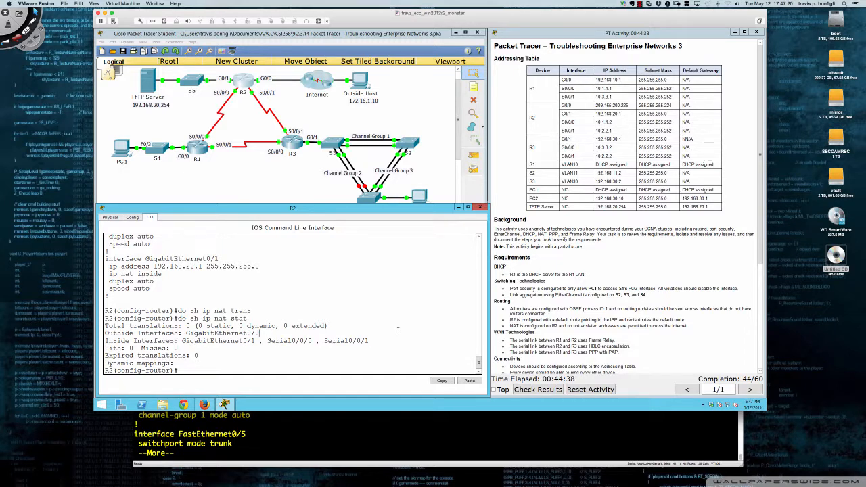
List R2's running configuration again as far as the OSPF, NAT and default route statements
text(do sh run)
key(Return)
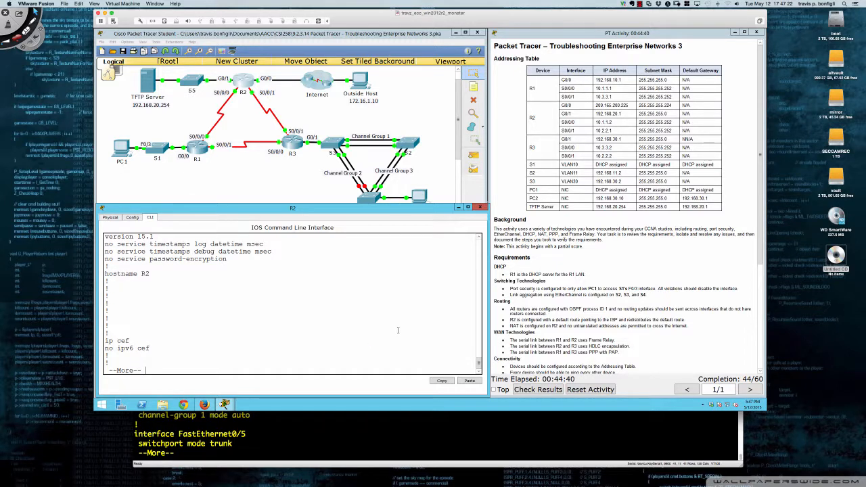
key(space)
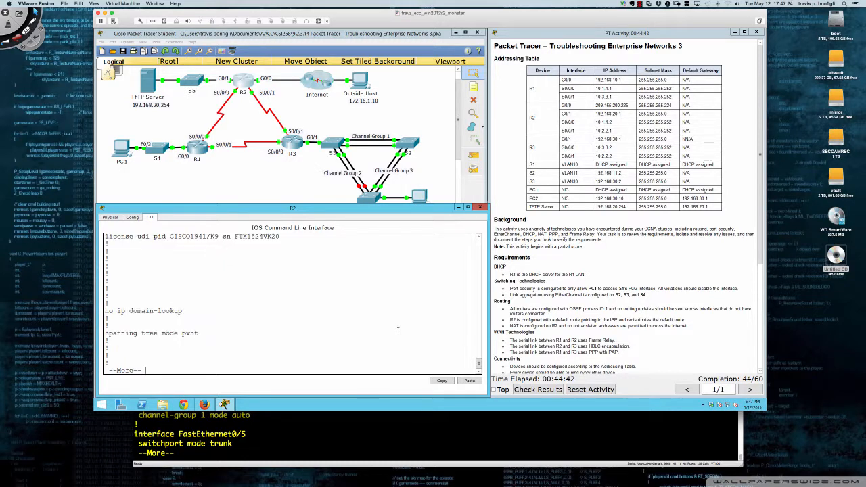
key(space)
key(space)
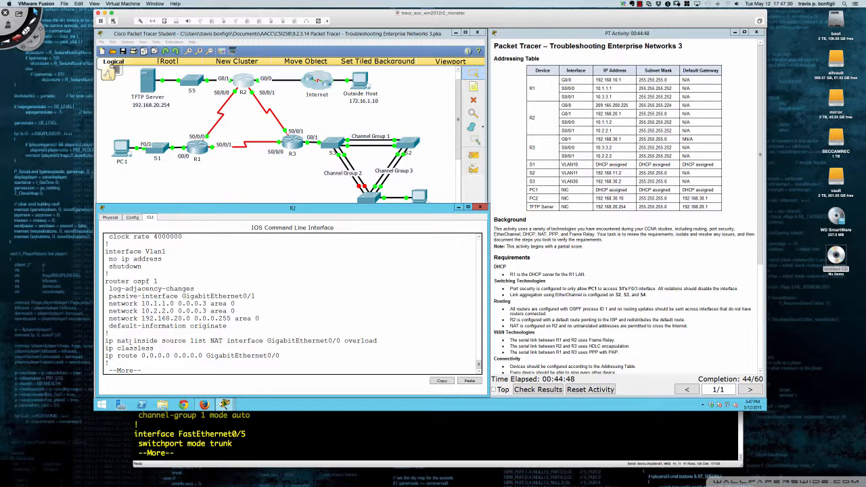
Examine R2's inside source NAT statement, checking its access list name, outgoing interface and overload option
drag(107, 340, 377, 340)
click(378, 341)
double_click(211, 340)
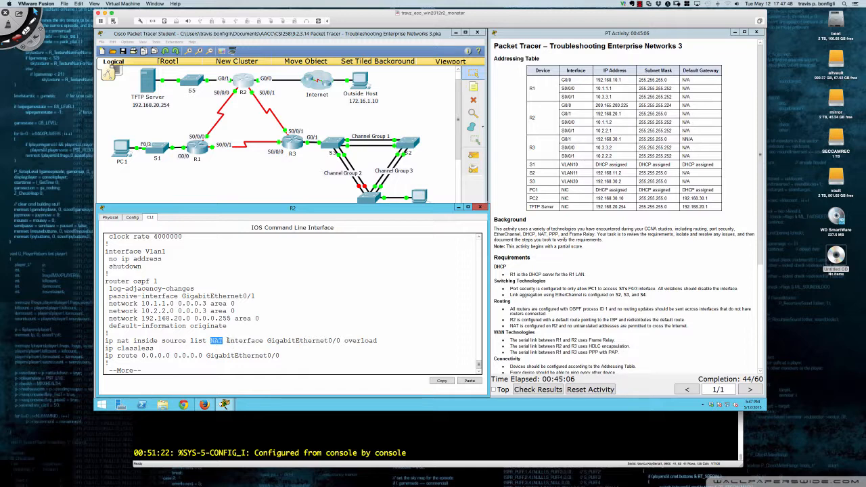
drag(229, 340, 341, 340)
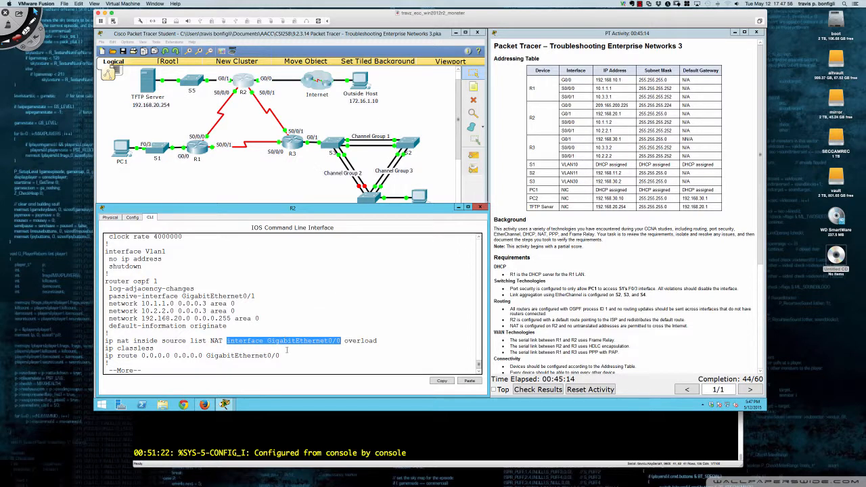
click(308, 347)
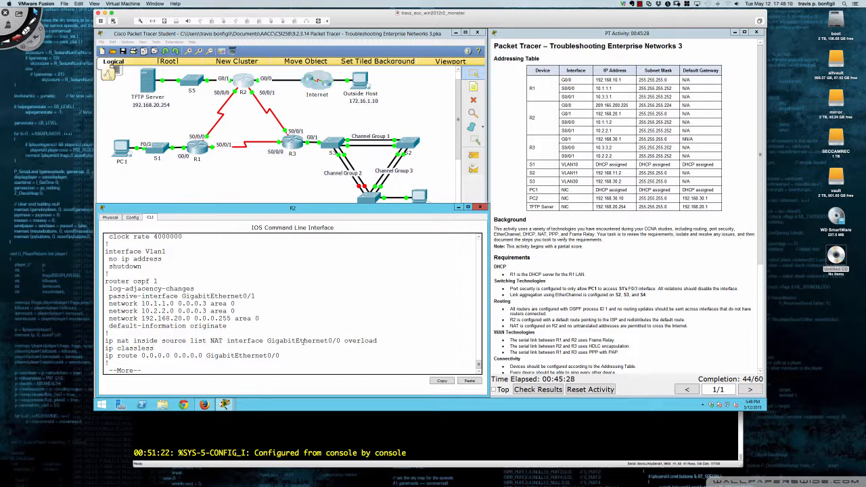
drag(268, 340, 381, 341)
click(351, 346)
Advance R2's configuration listing to the standard access list NAT and examine its permit statements
key(Return)
key(Return)
key(Return)
key(Return)
key(Return)
key(Return)
key(Return)
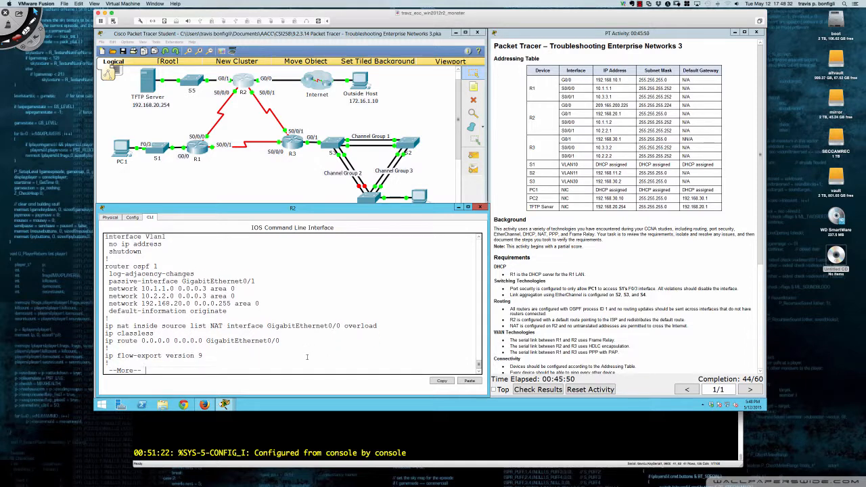
key(Return)
key(Return)
key(Return)
key(Return)
key(Return)
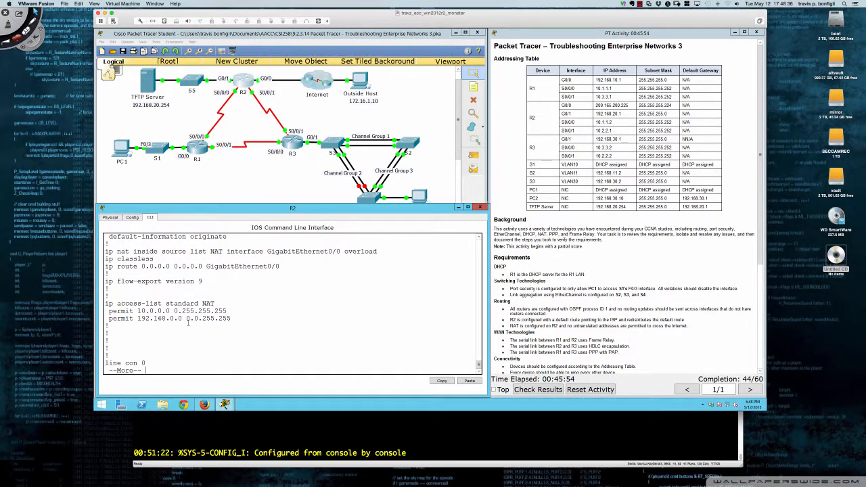
drag(201, 304, 215, 304)
drag(108, 311, 229, 319)
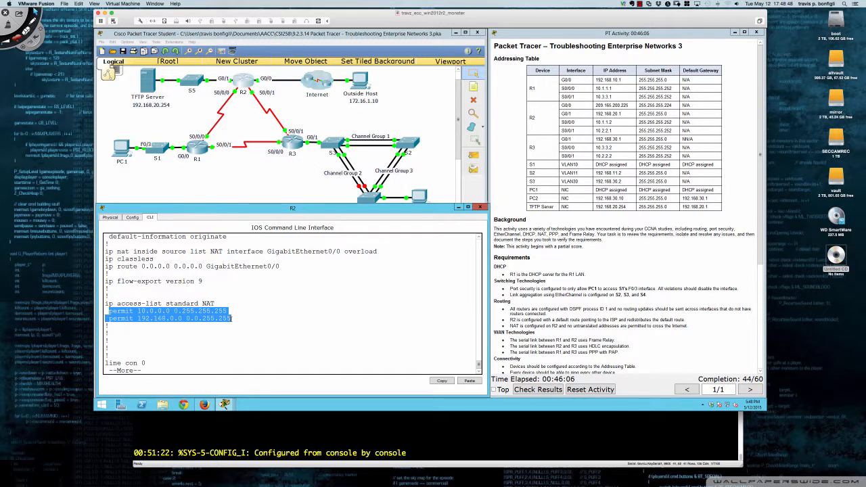
click(238, 318)
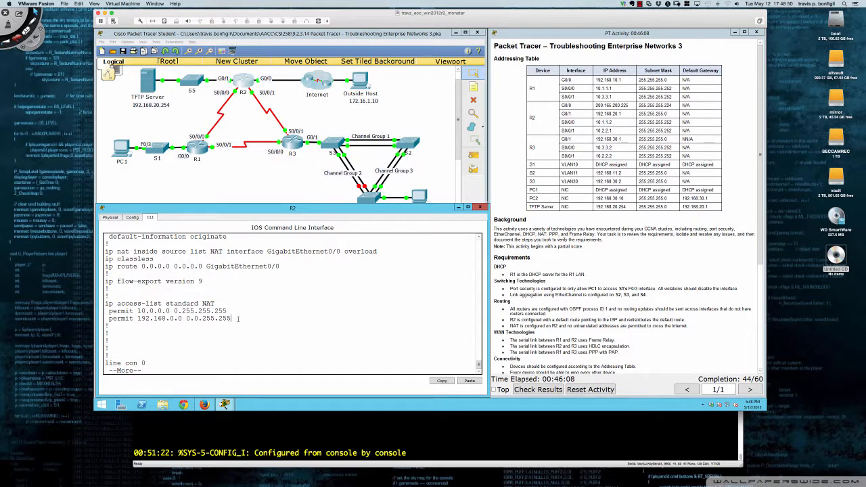
Review R2's interface and OSPF network statements again and return to the NAT access list
scroll(237, 318, up, 1)
scroll(238, 320, up, 1)
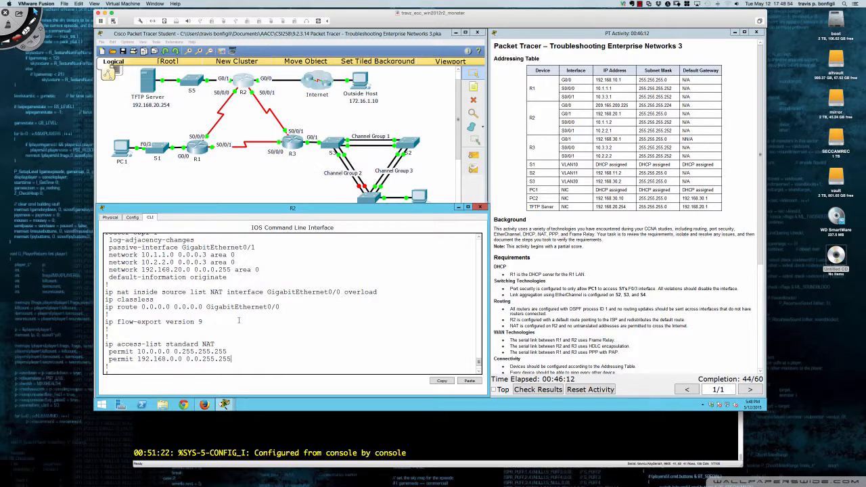
scroll(238, 321, up, 1)
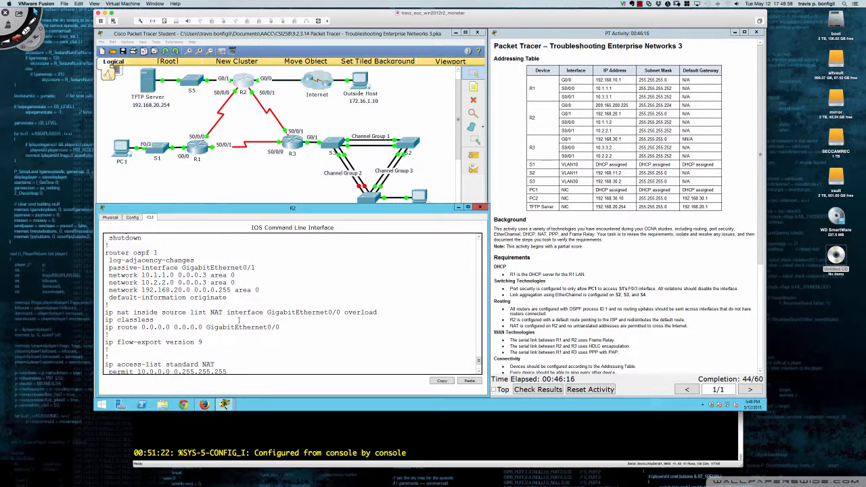
scroll(239, 321, up, 3)
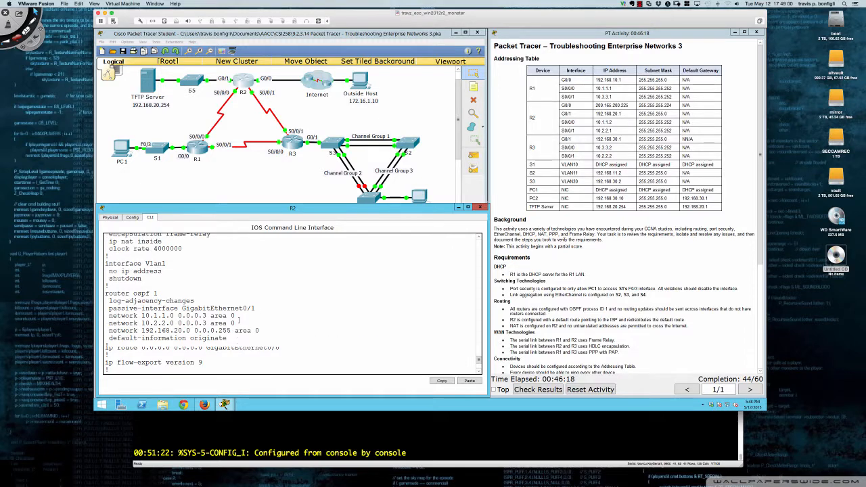
scroll(238, 321, down, 5)
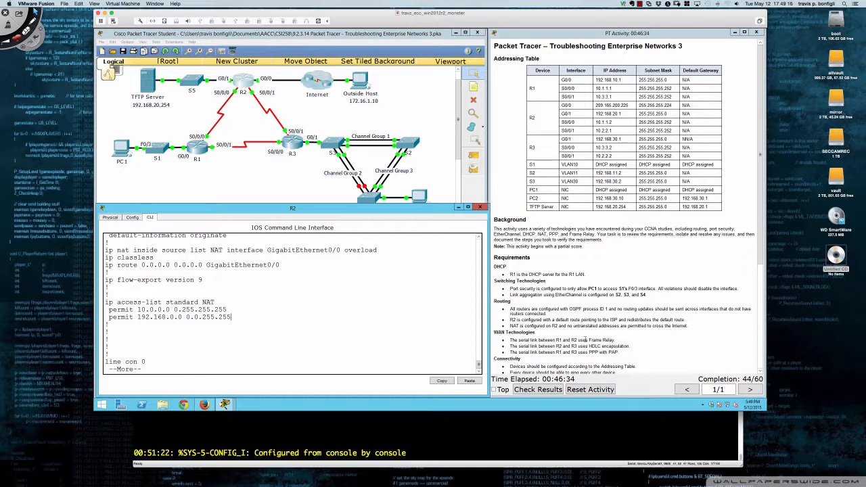
Show the OSPF neighbors on R1 and examine the neighbor ID reached through Serial0/0/0
click(201, 148)
click(281, 269)
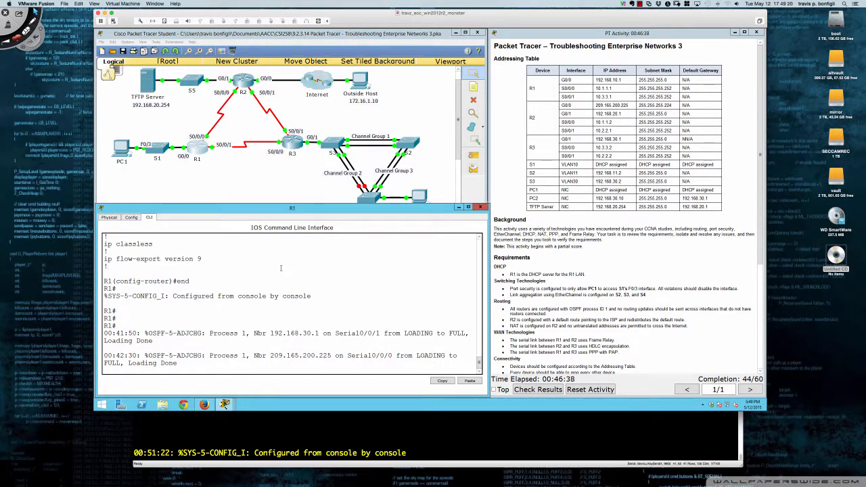
key(Return)
key(Return)
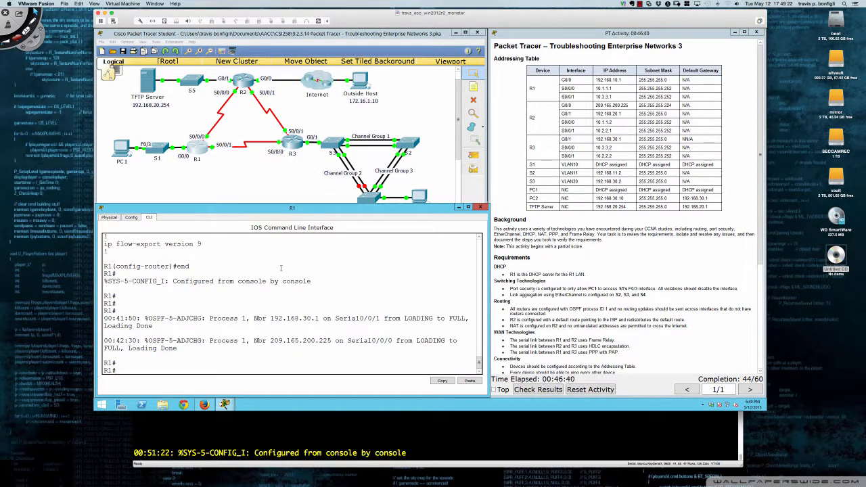
text(sh ip ospf neigh)
key(Return)
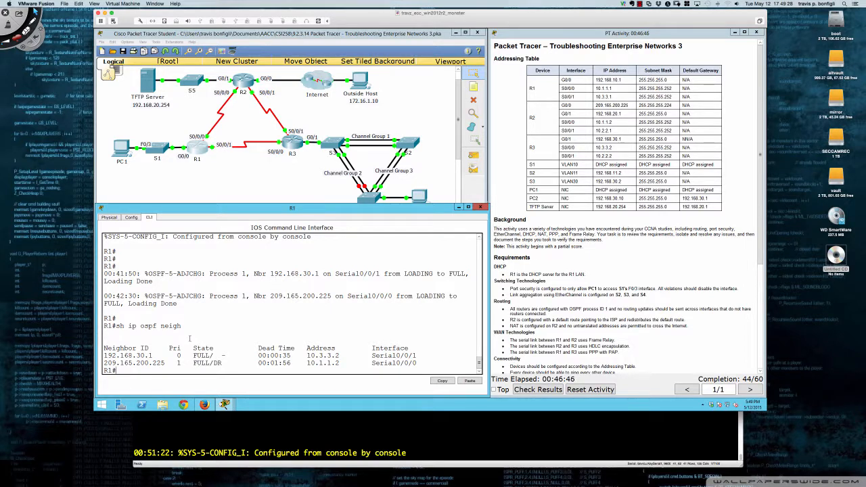
drag(165, 364, 104, 363)
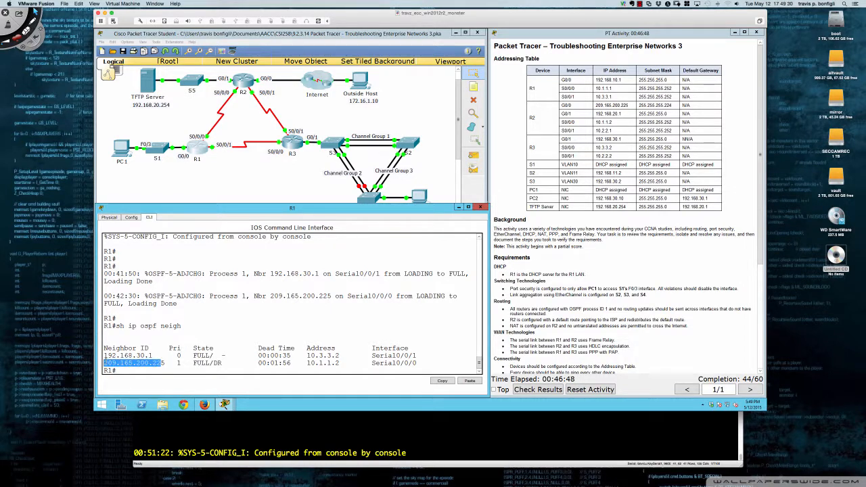
Re-examine R2's router ID in R1's OSPF neighbor table
drag(165, 364, 115, 364)
click(105, 364)
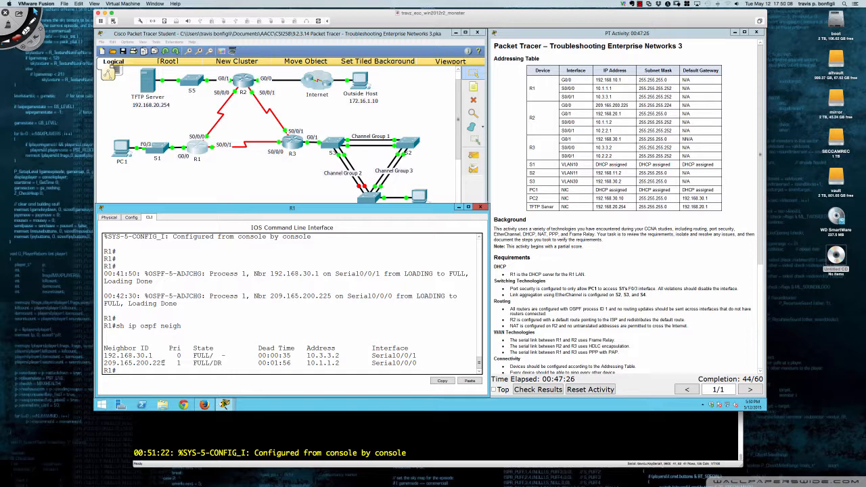
drag(163, 363, 103, 364)
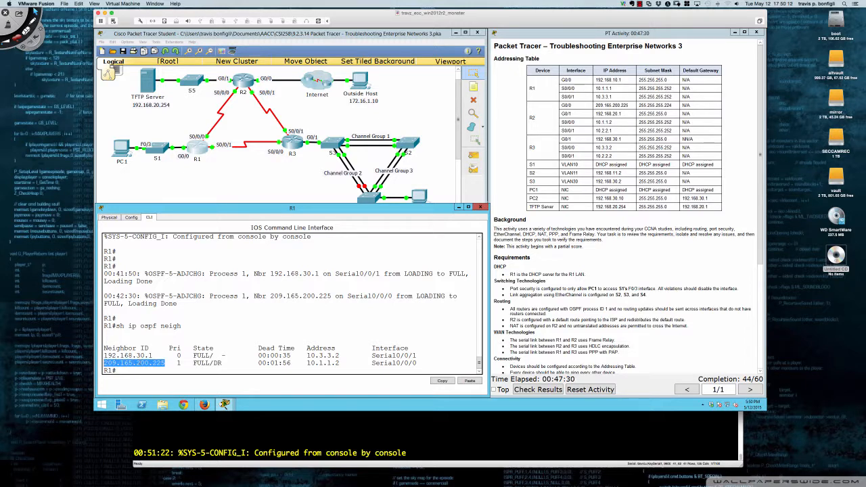
click(167, 364)
Show R2's brief IP interface summary and examine the address assigned to GigabitEthernet0/0
click(250, 84)
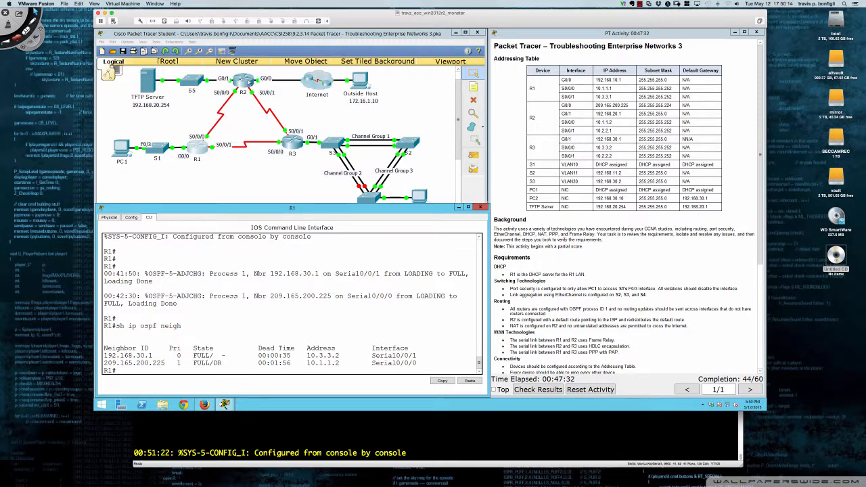
text(do sh)
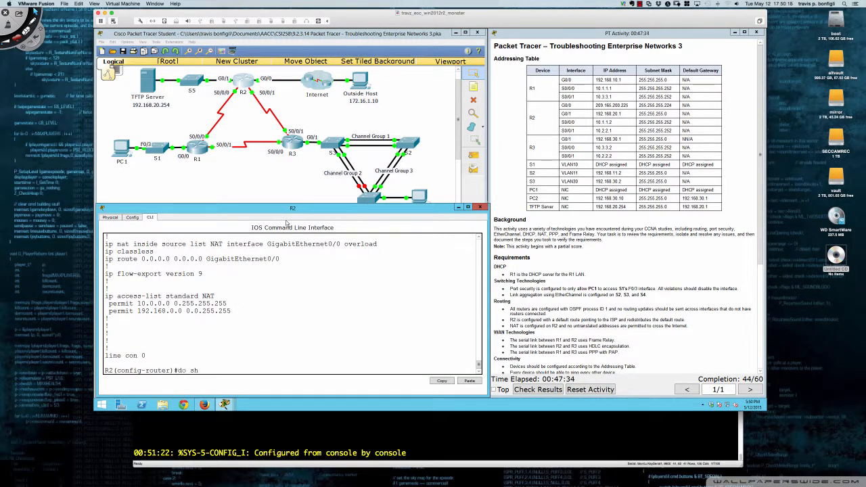
text( ip int bri)
key(Return)
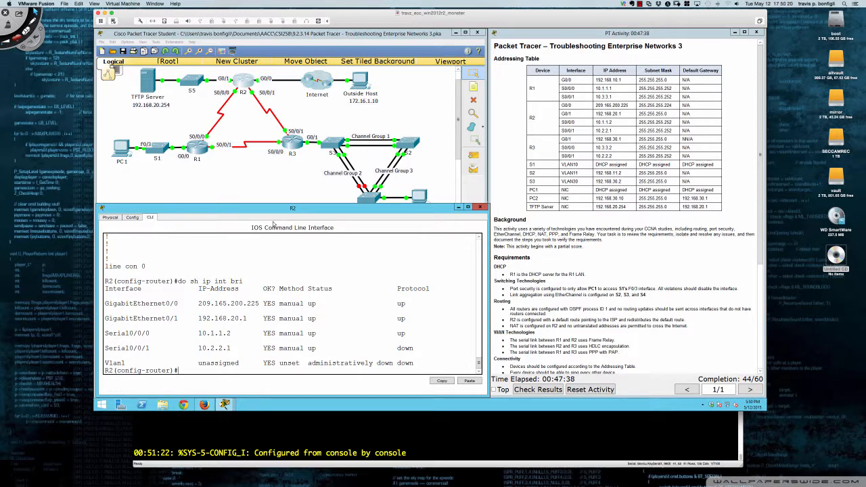
drag(198, 303, 262, 303)
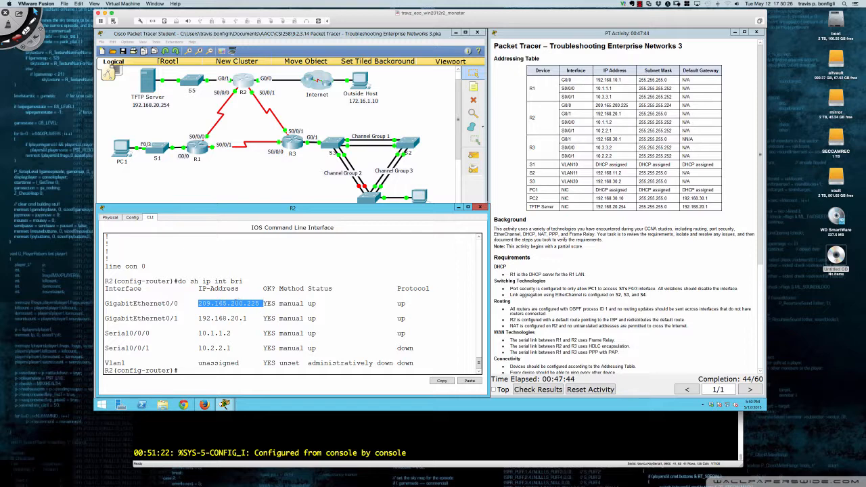
click(234, 304)
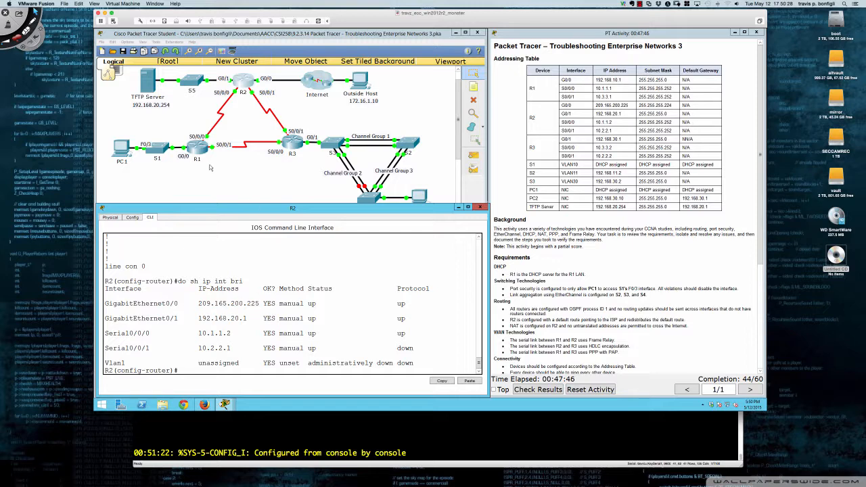
Return to R1's OSPF neighbor table and compare the neighbor IDs of R2 and R3
click(198, 149)
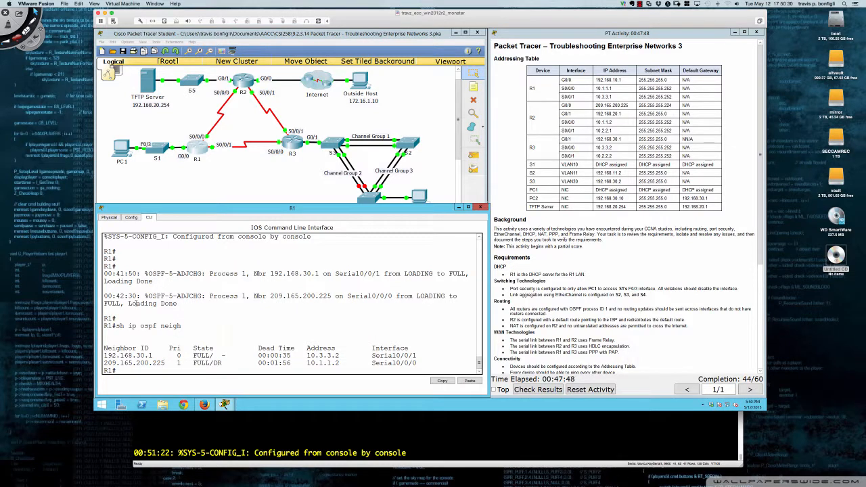
drag(165, 363, 103, 364)
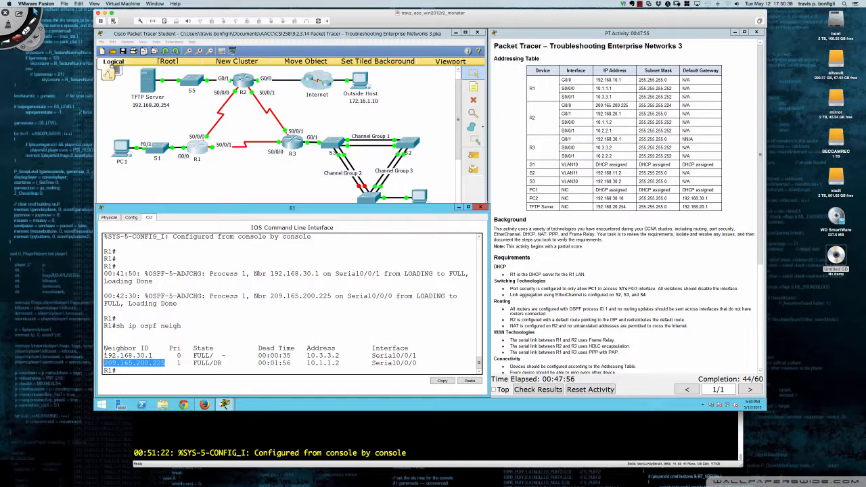
drag(104, 355, 153, 355)
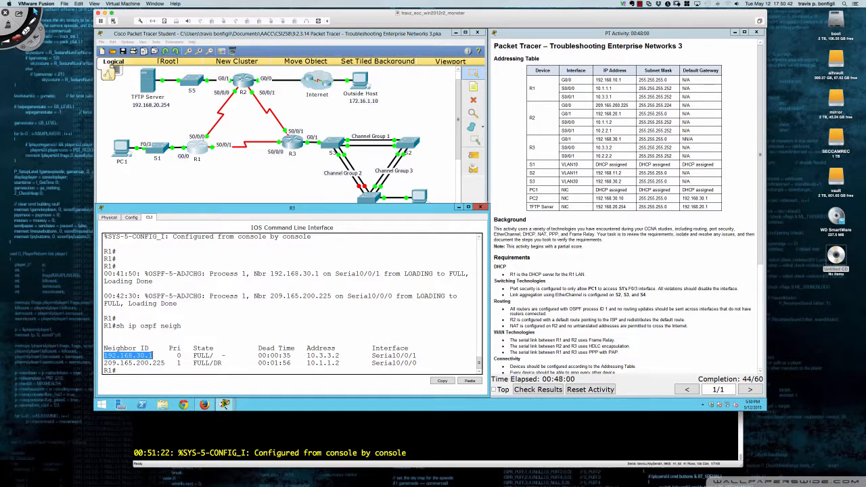
click(158, 362)
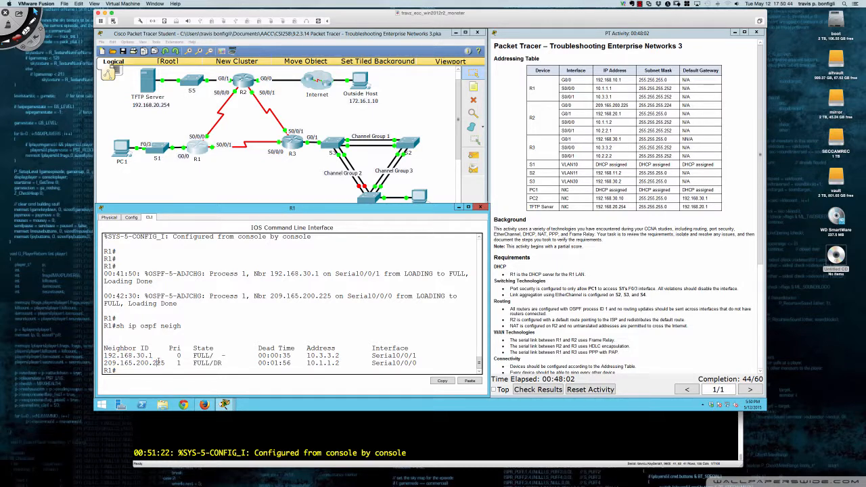
drag(166, 363, 150, 363)
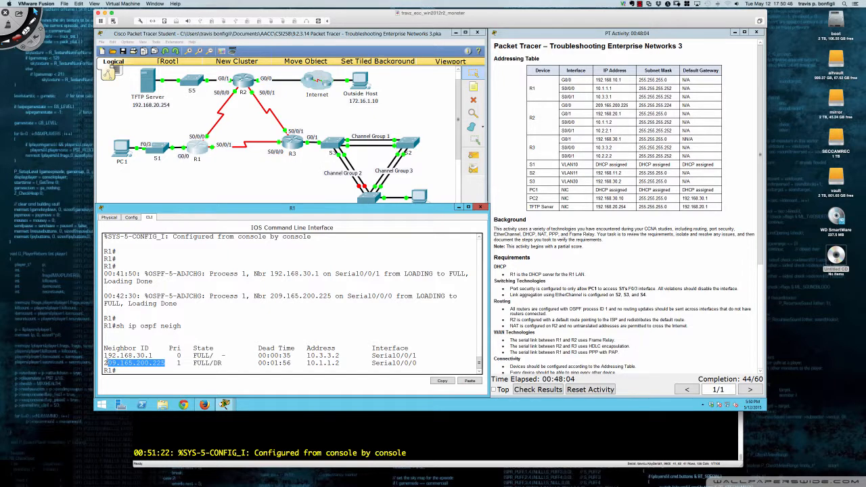
drag(109, 363, 104, 355)
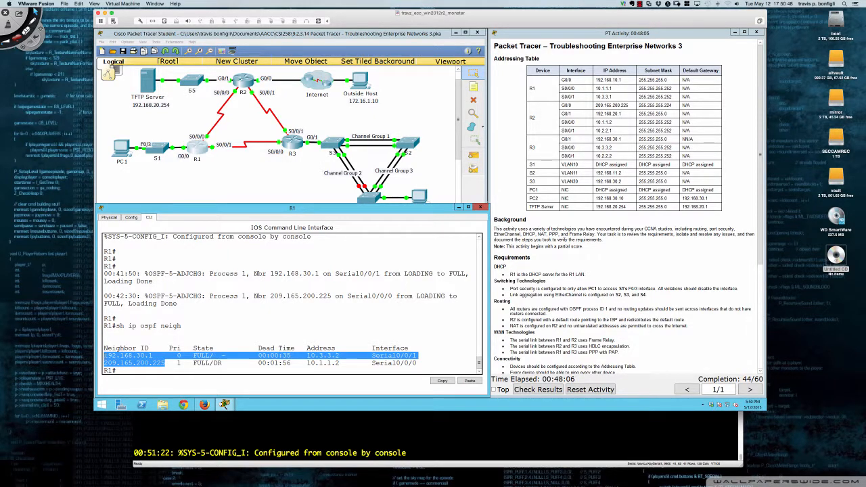
click(104, 355)
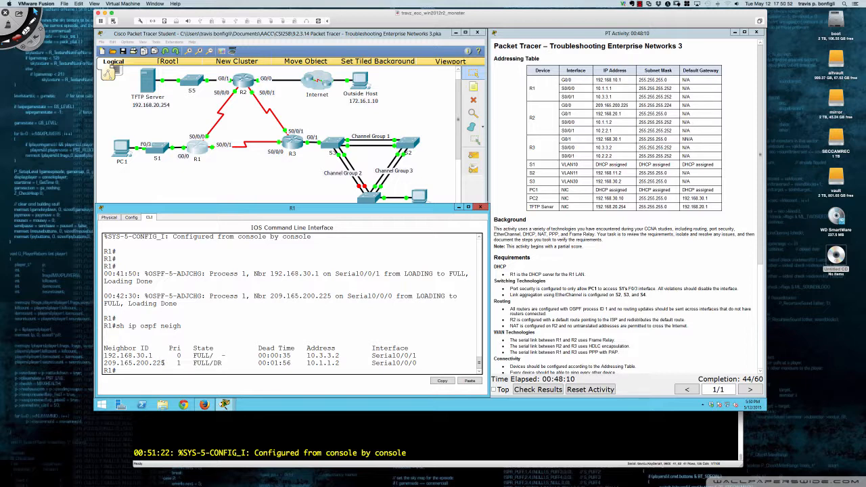
Check the ID, address and interface listed for R2 in R1's OSPF neighbor table
drag(165, 362, 103, 363)
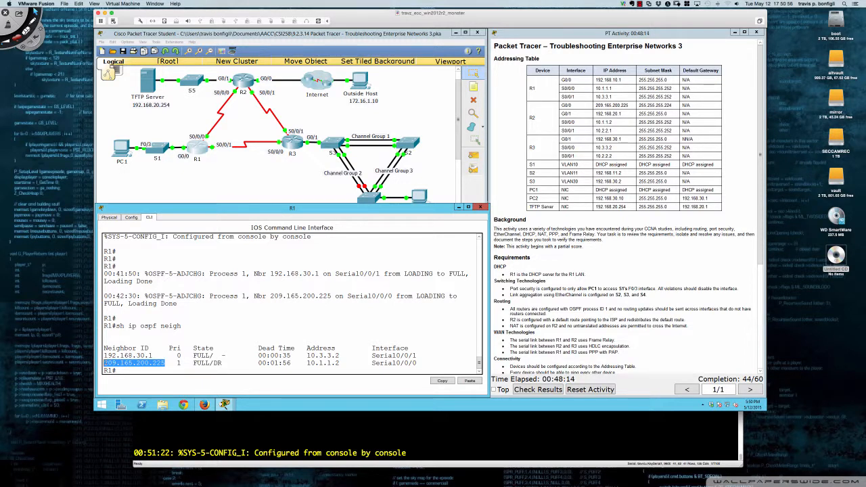
drag(307, 362, 340, 363)
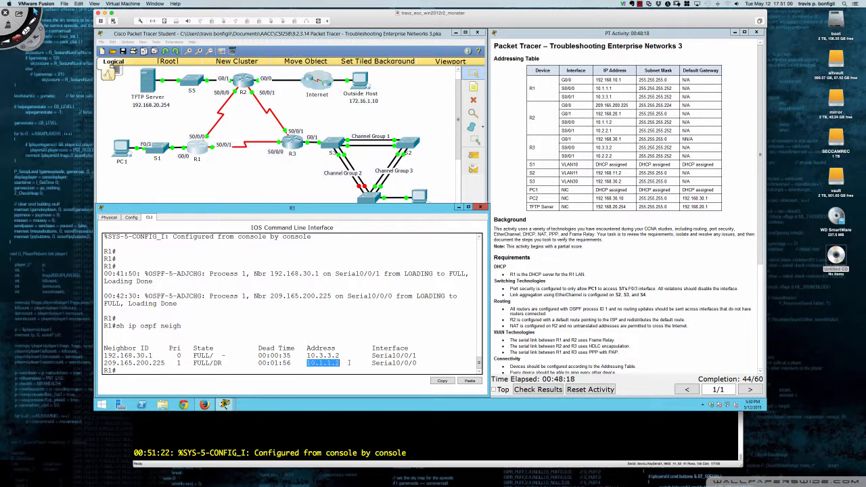
drag(401, 363, 418, 363)
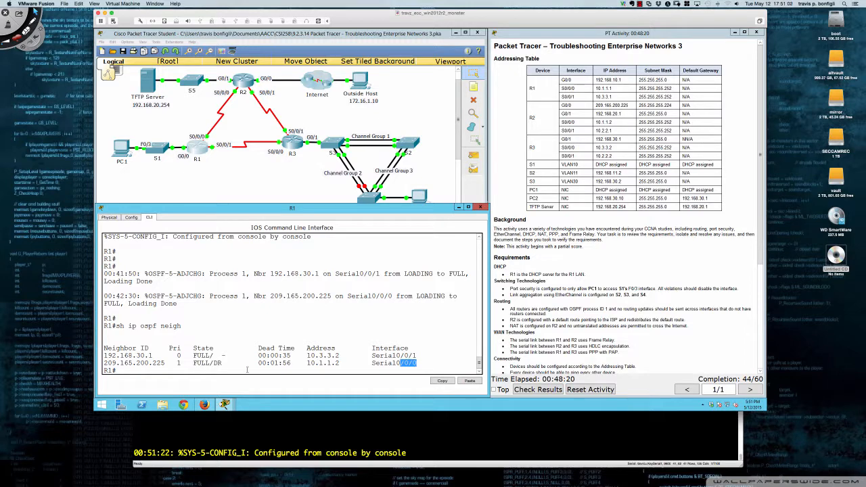
Compare the priority and state of the R2 and R3 entries in R1's OSPF neighbor table
click(185, 369)
drag(195, 363, 223, 364)
click(146, 370)
double_click(220, 363)
click(179, 356)
drag(178, 356, 228, 355)
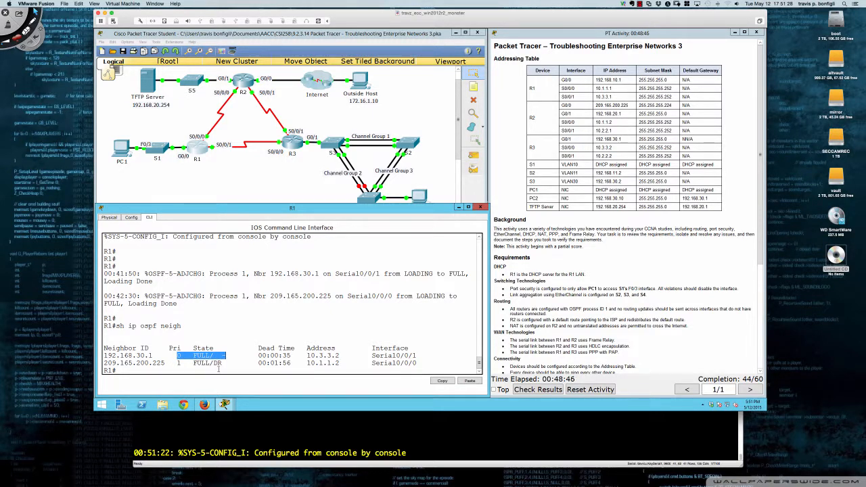
Show R1's running configuration and advance it to the Serial0/0/0 and Serial0/0/1 interface settings
click(218, 369)
text(do sh run)
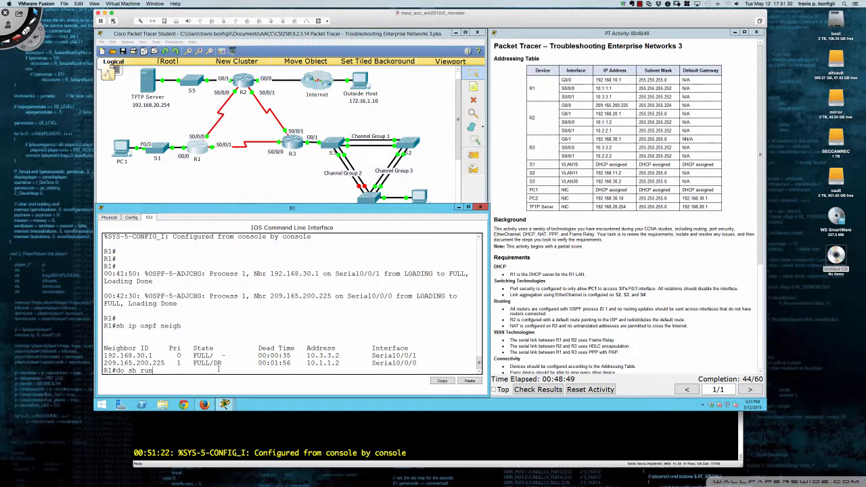
key(Return)
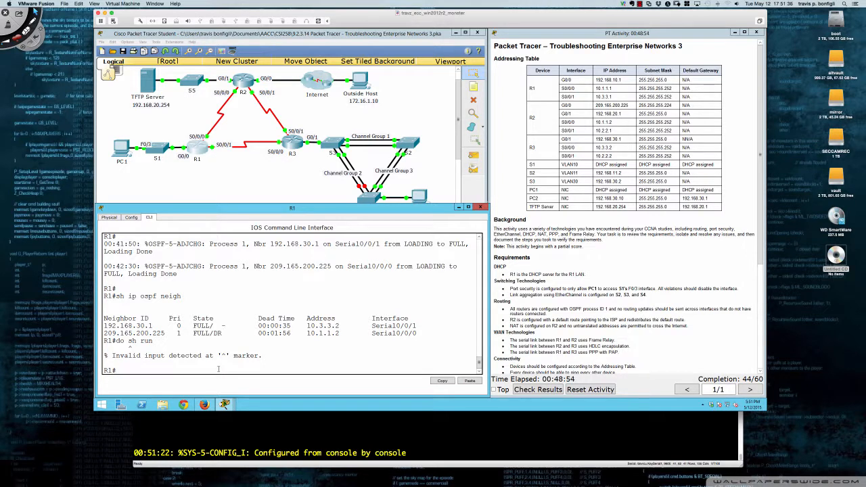
text(sh run)
key(Return)
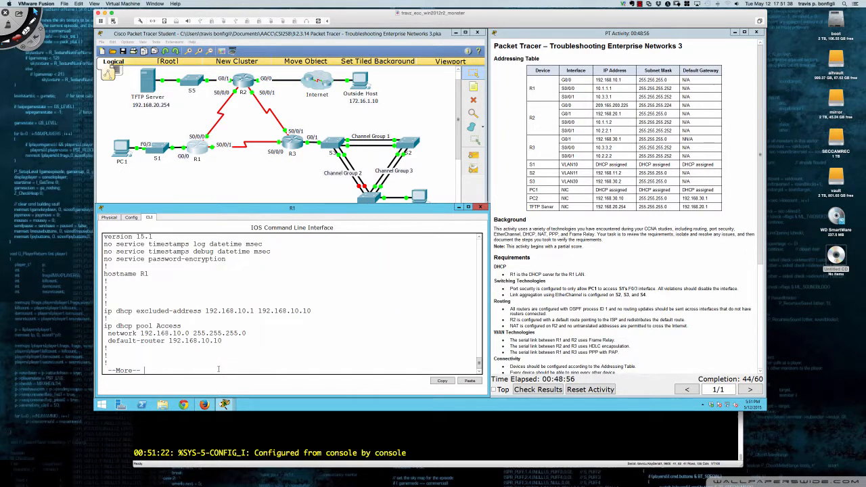
key(Return)
key(Return)
key(Return)
key(Return)
key(Return)
key(Return)
key(Return)
key(Return)
key(Return)
key(Return)
key(Return)
key(Return)
key(Return)
key(Return)
key(Return)
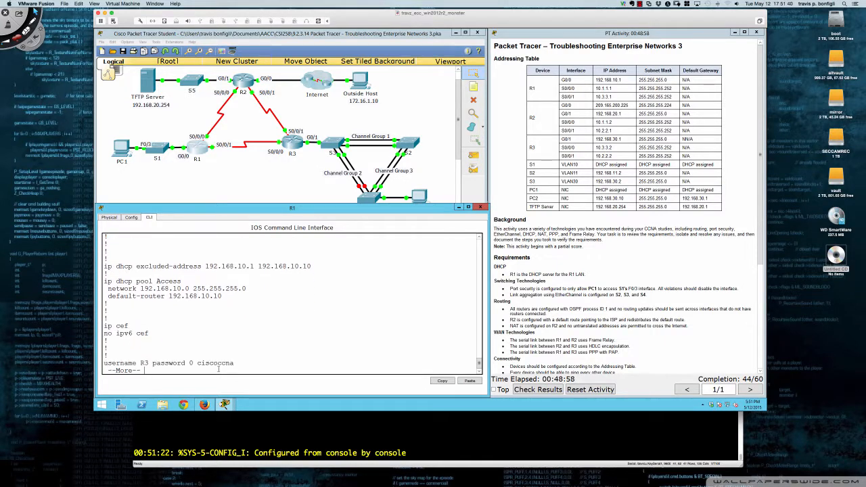
key(Return)
key(Return)
key(Return)
key(Return)
key(Return)
key(Return)
key(Return)
key(Return)
key(Return)
key(Return)
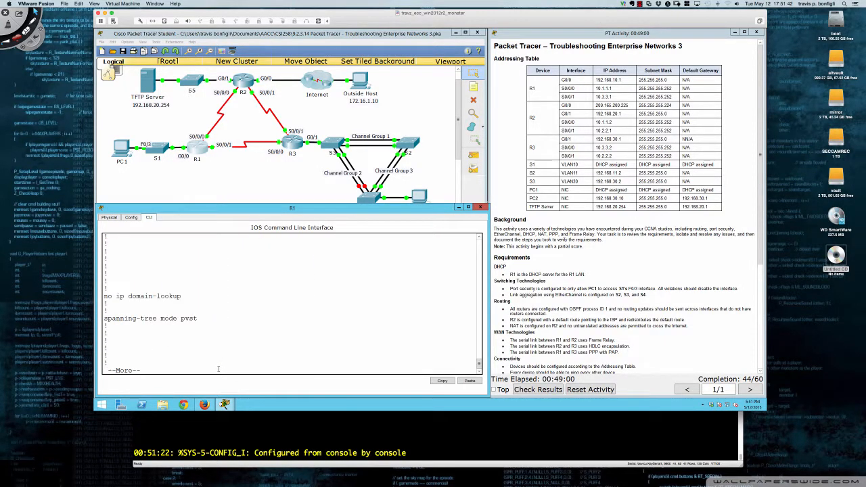
key(Return)
key(Return)
key(Return)
key(Return)
key(Return)
key(Return)
key(Return)
key(Return)
key(Return)
key(Return)
key(Return)
key(Return)
key(Return)
key(Return)
key(Return)
key(Return)
key(Return)
key(Return)
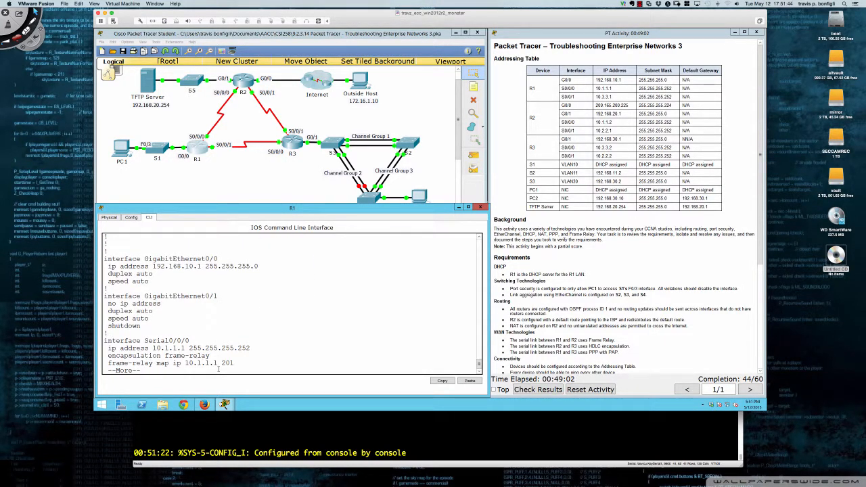
key(Return)
key(Return)
key(Return)
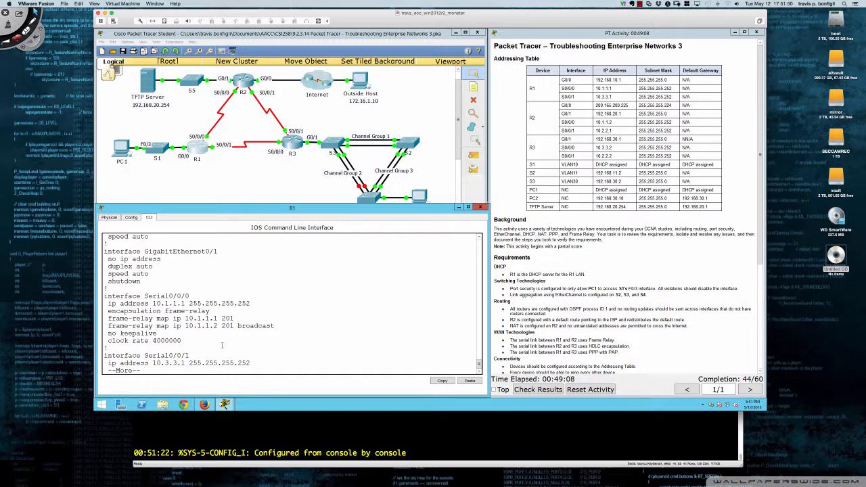
Show R2's running configuration and advance it to the Frame Relay settings of Serial0/0/0
click(241, 82)
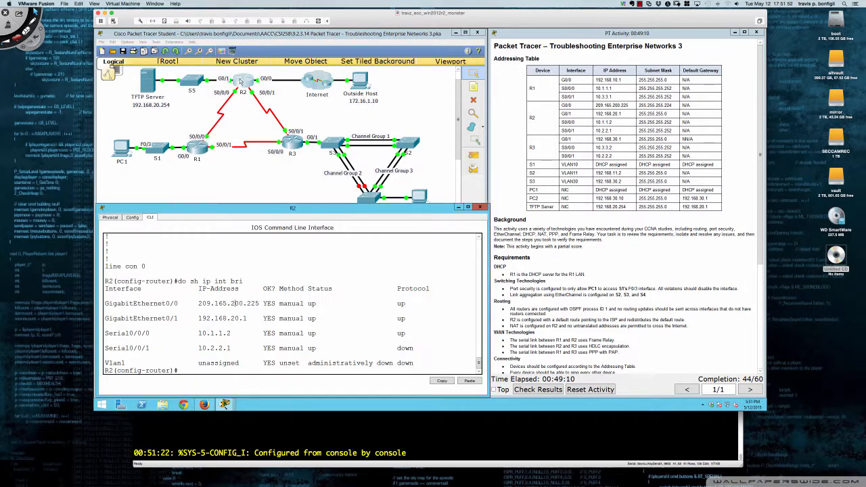
text(do sh run)
key(Return)
key(space)
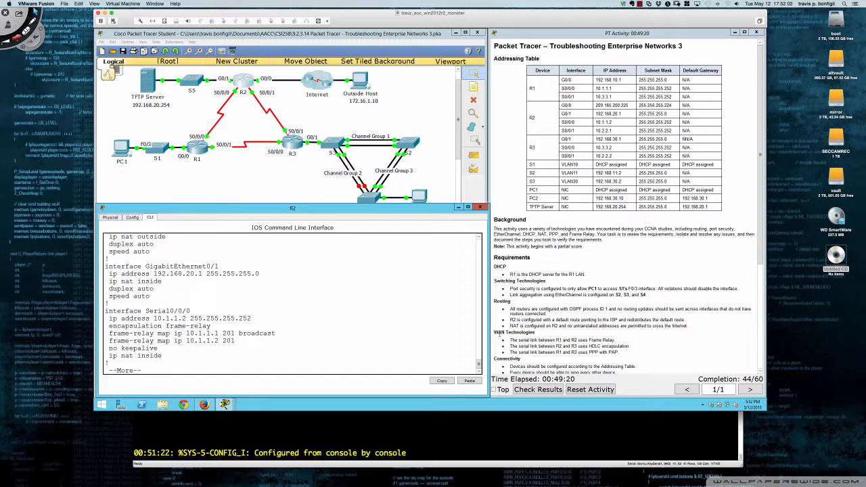
Check the HDLC requirement for the R2–R3 serial link against the encapsulation configured on R2's Serial0/0/1
drag(510, 346, 631, 345)
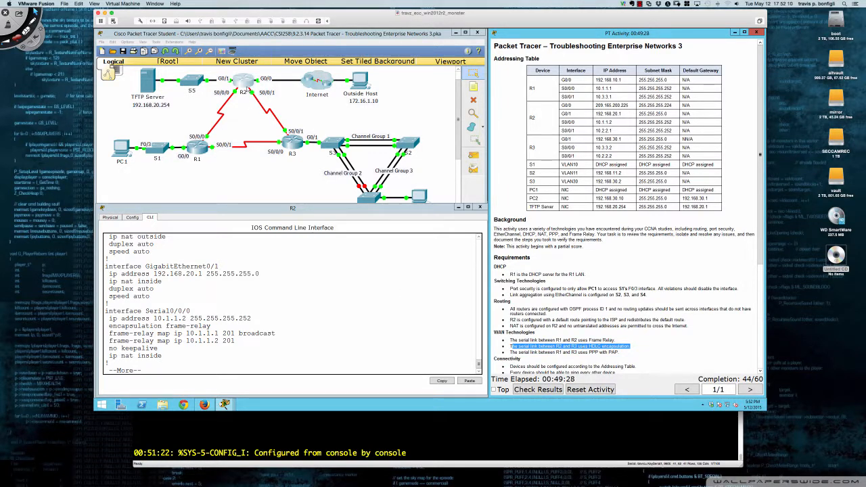
click(258, 253)
key(Return)
key(Return)
key(Return)
key(Return)
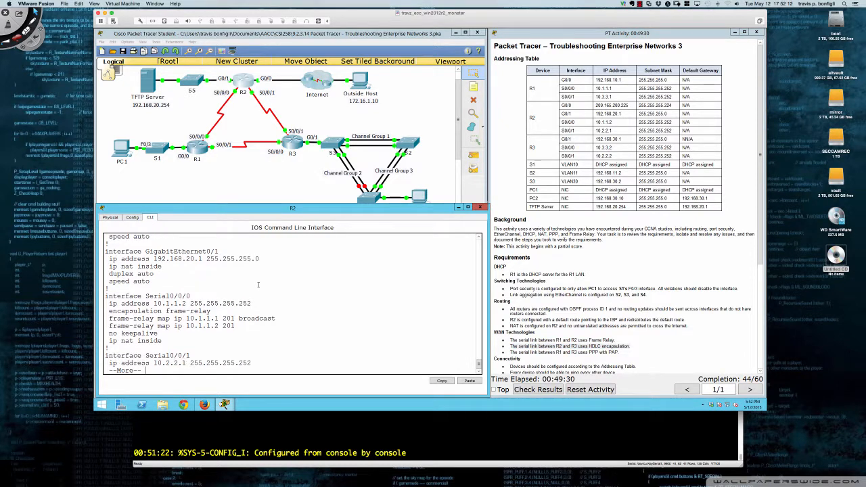
key(Return)
key(Return)
key(Return)
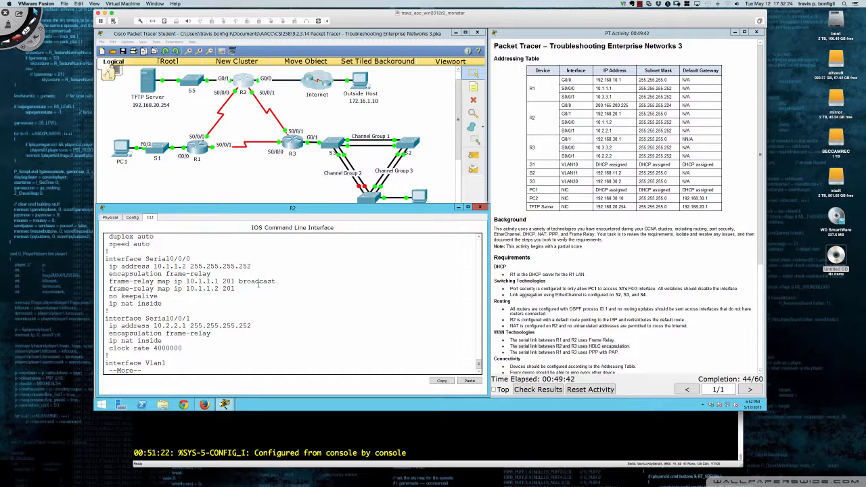
Remove the Frame Relay encapsulation from R2's Serial0/0/1 interface
text(qint s0/0)
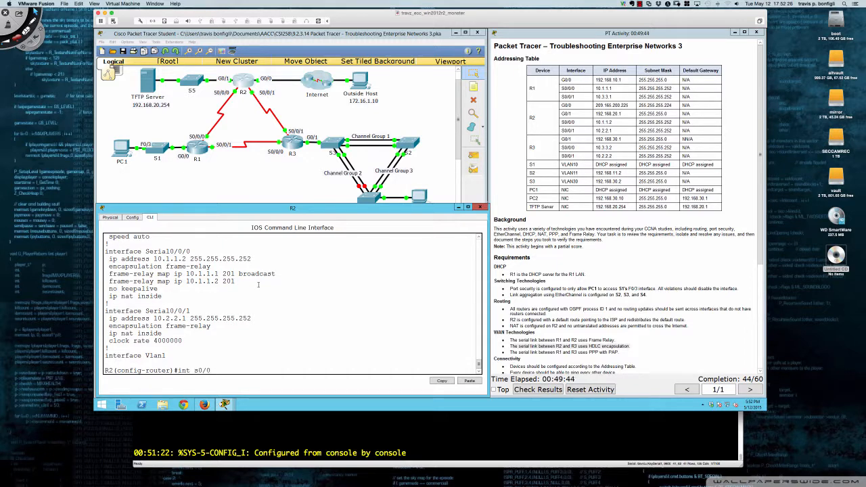
text(/1)
key(Return)
text(no)
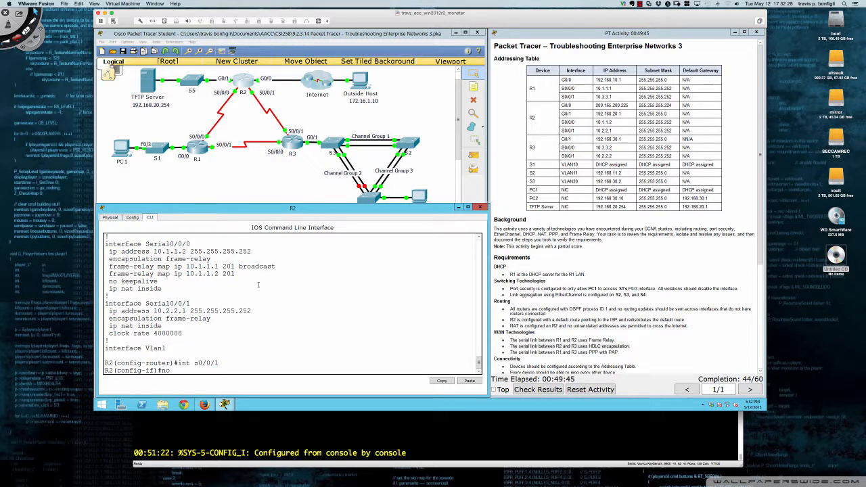
text( en)
key(Tab)
text(fram)
key(Tab)
key(Return)
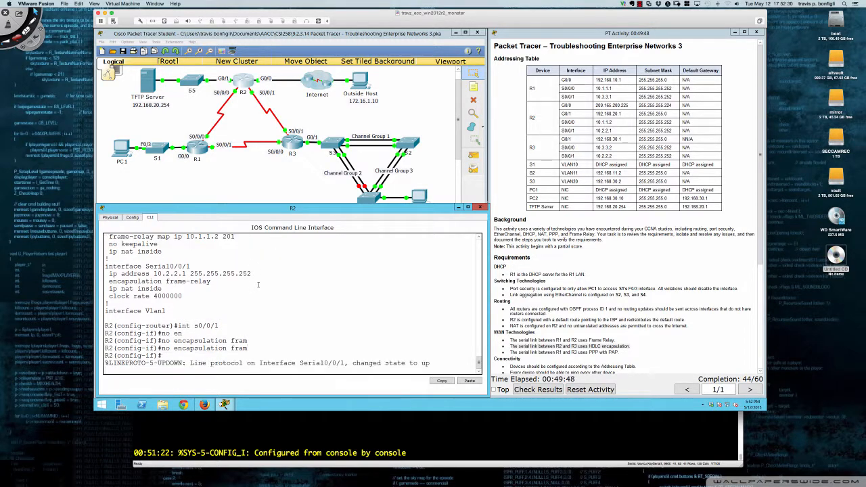
key(Return)
key(Return)
key(Return)
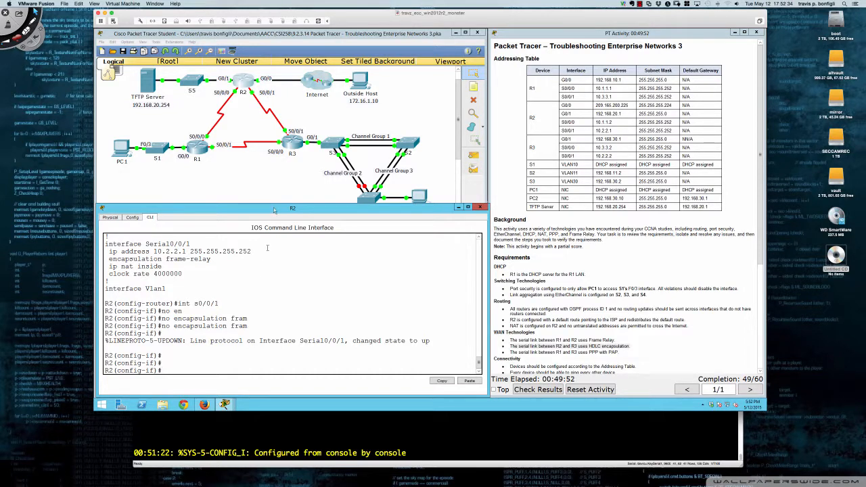
Show R3's running configuration and advance it to the serial interface settings
click(290, 144)
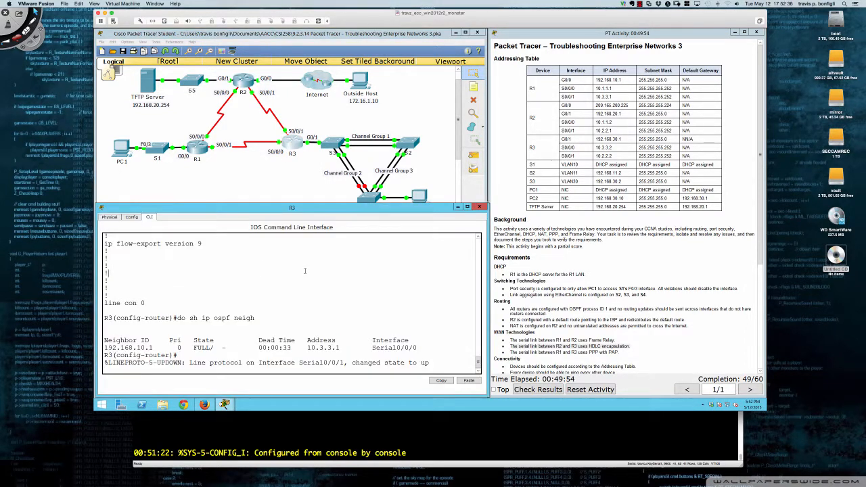
key(Return)
key(Return)
key(Return)
key(Return)
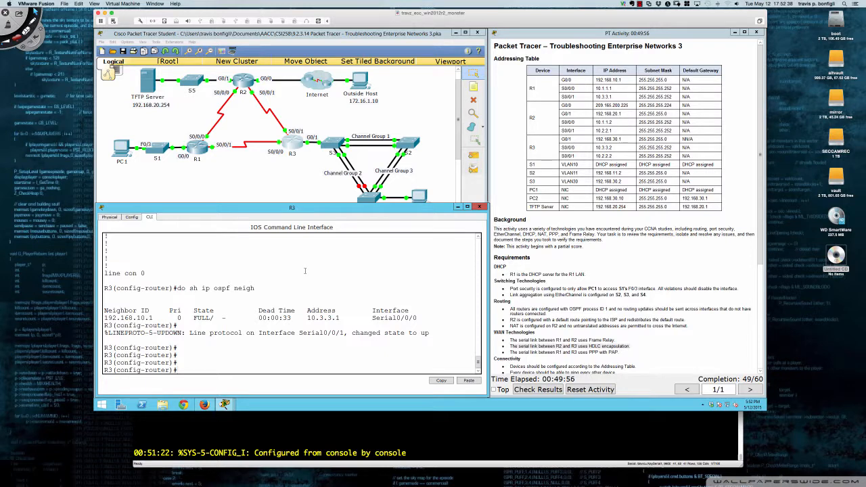
text(do sh run)
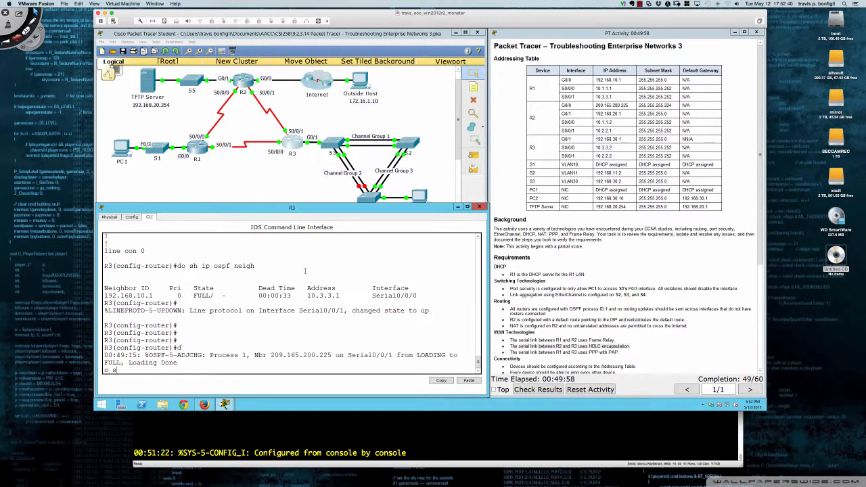
key(Return)
key(space)
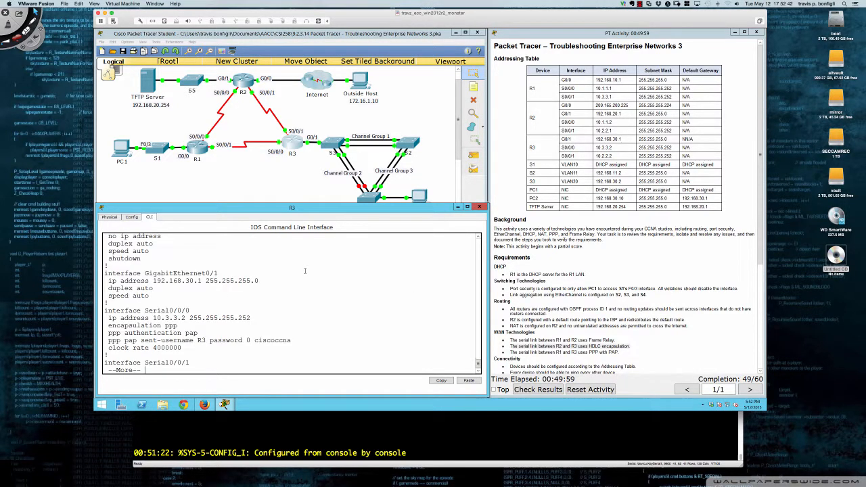
Advance R3's configuration listing past Serial0/0/1, examine that interface's encapsulation and address settings, and quit the listing
key(Return)
key(Return)
key(Return)
key(Return)
key(Return)
key(Return)
key(Return)
key(Return)
key(Return)
key(Return)
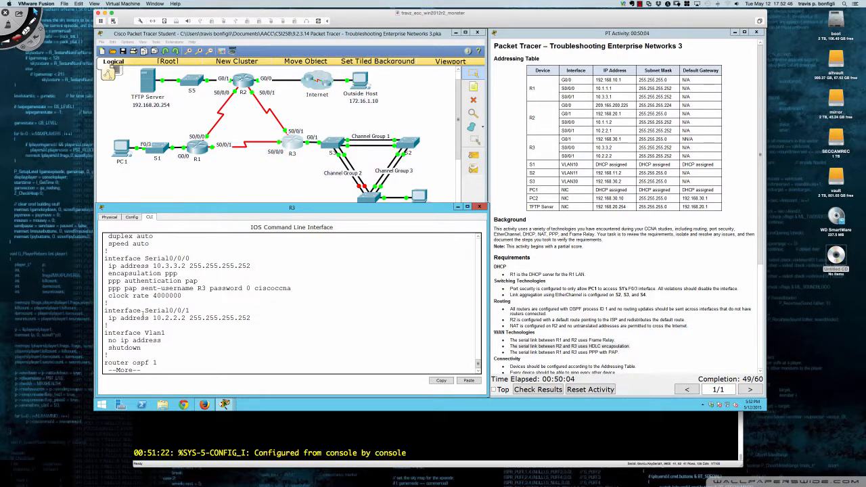
drag(107, 311, 256, 316)
click(265, 322)
key(ctrl+c)
List the OSPF neighbors on R2 to verify its adjacencies with R1 and R3
click(246, 86)
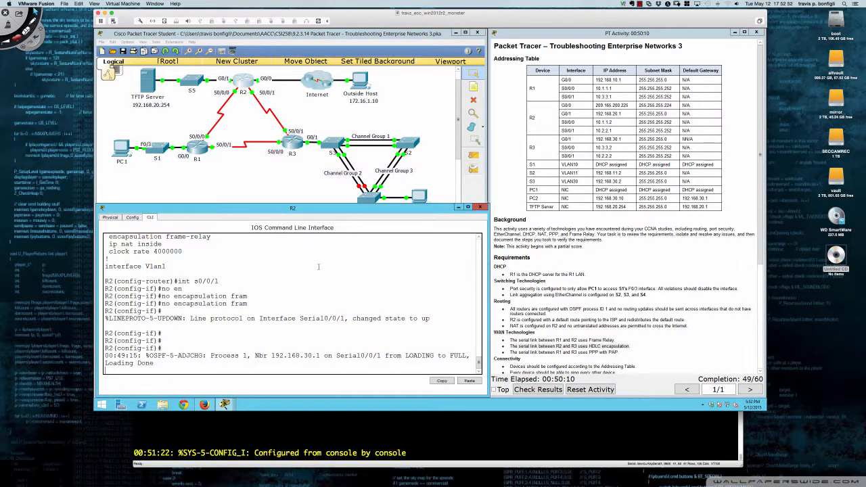
key(Return)
key(Return)
key(Return)
key(Return)
text(do )
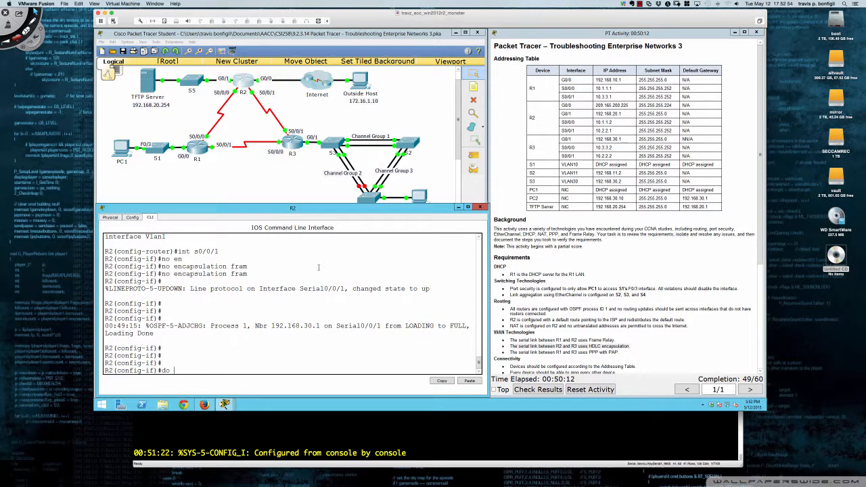
text(sh ip op)
text(p osp)
text(f neigh)
key(Return)
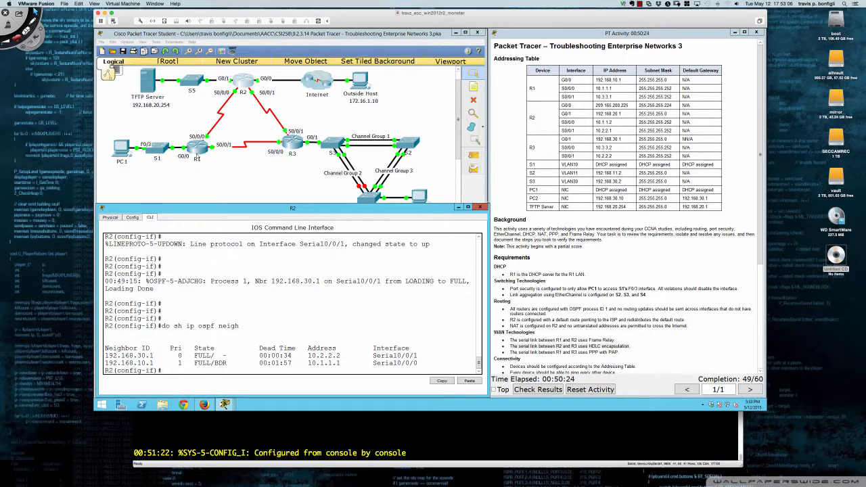
Show R1's full IP routing table and examine the OSPF external default route entry
click(198, 148)
text(q)
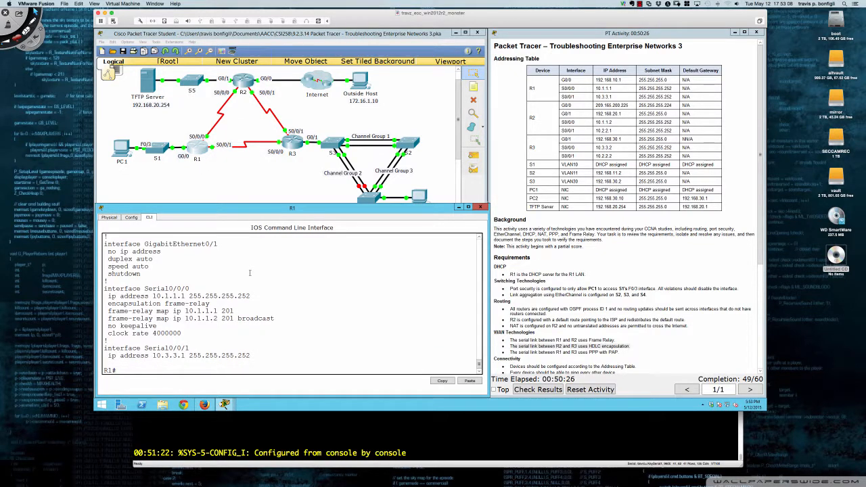
text(sh ip route)
key(Return)
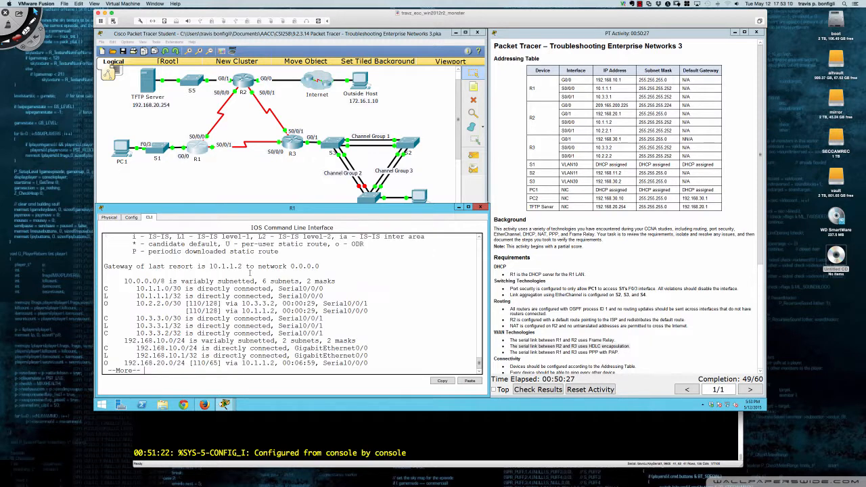
key(space)
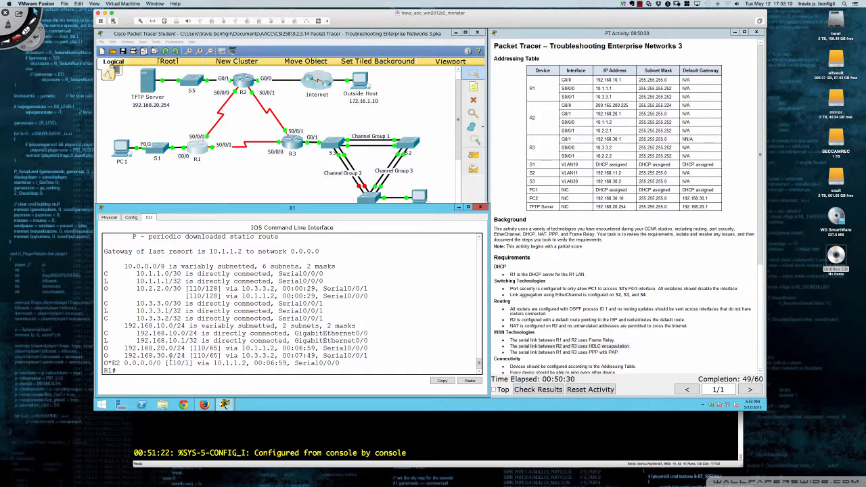
drag(105, 364, 341, 364)
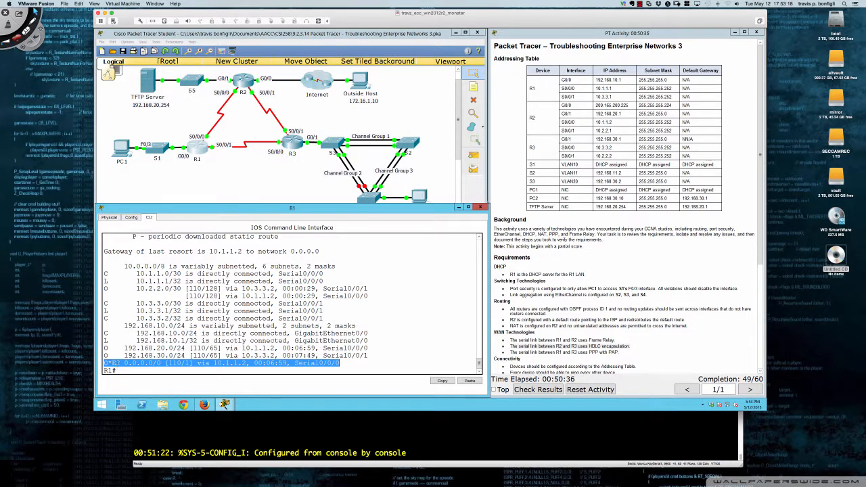
click(112, 363)
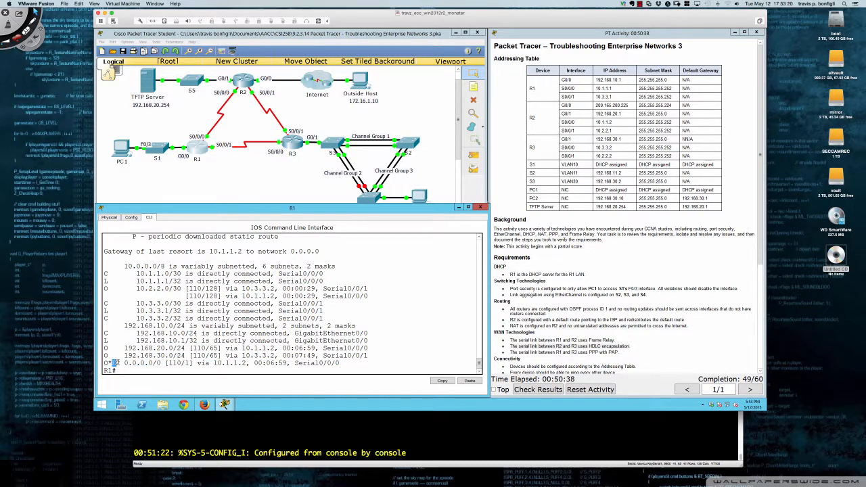
drag(116, 363, 165, 364)
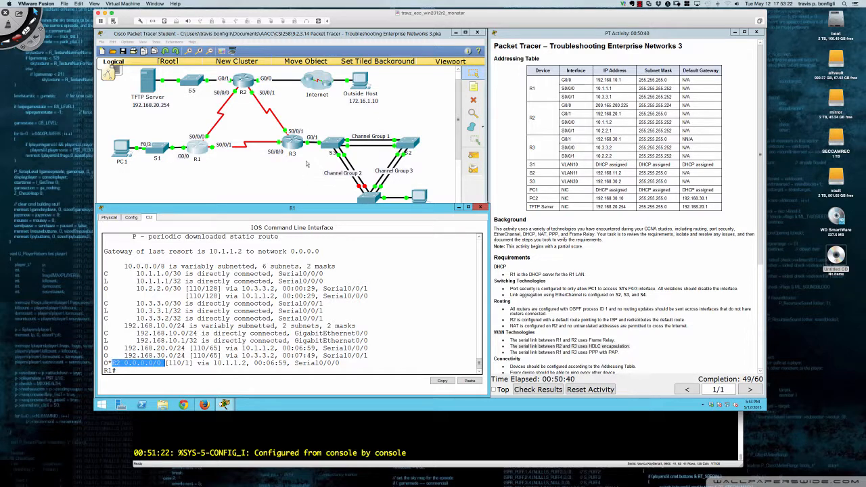
Show R3's full IP routing table to check its OSPF and default routes
click(293, 141)
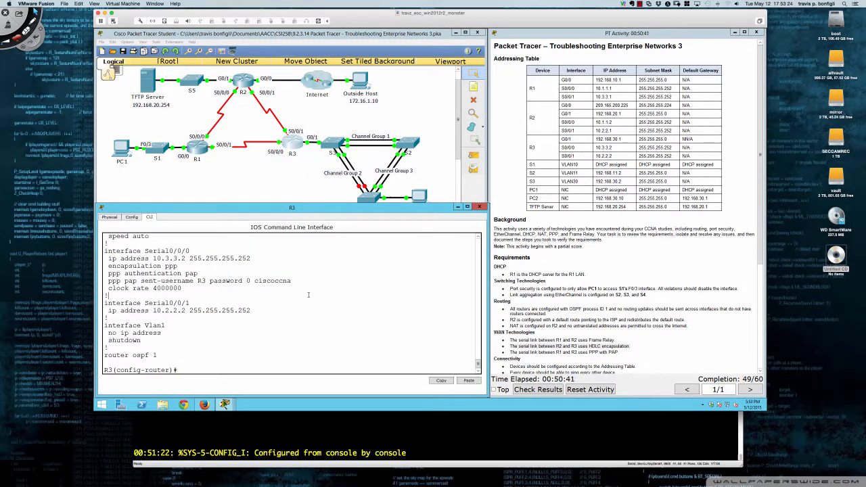
text(do shi ip route)
key(Return)
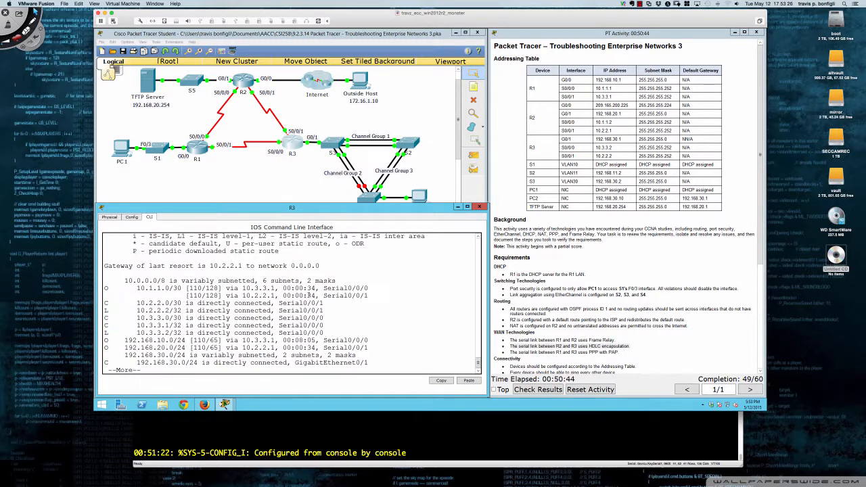
key(space)
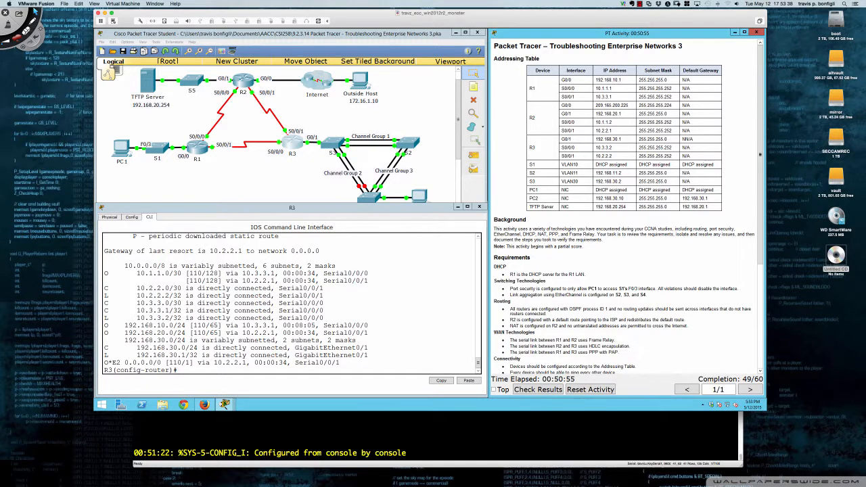
Check the PPP with PAP requirement for the R1–R3 link against the Serial0/0/1 settings in R1's running configuration
drag(511, 353, 621, 353)
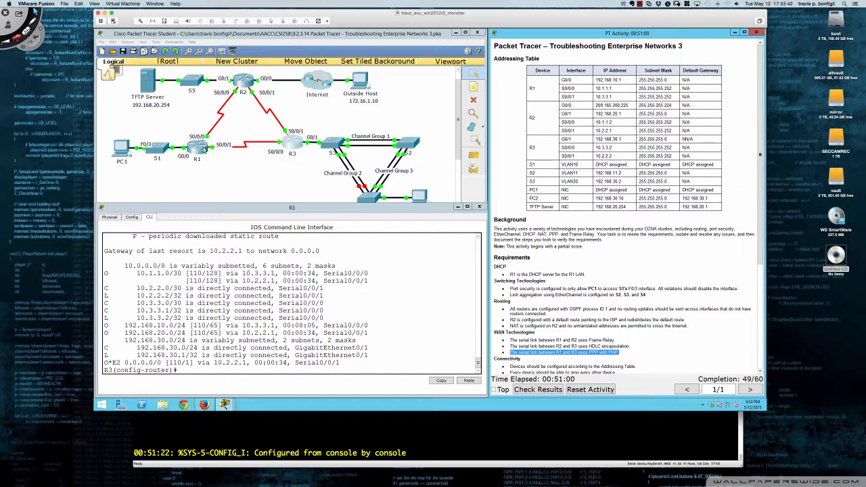
click(203, 149)
text(sh run)
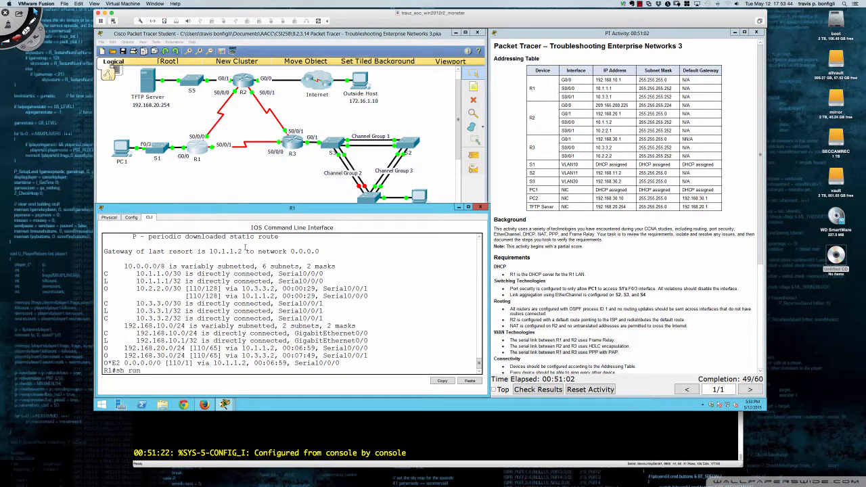
key(Return)
key(space)
key(space)
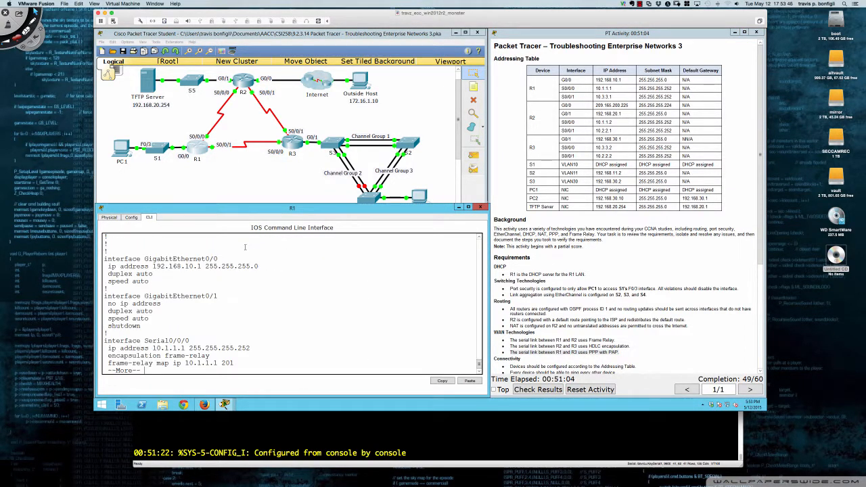
key(Return)
key(Return)
key(Return)
key(Return)
key(Return)
key(Return)
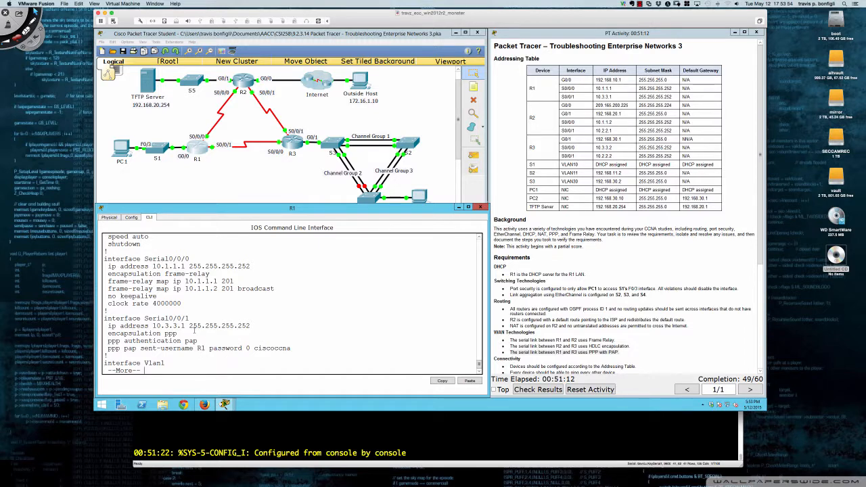
Examine the local username entry for R3 in R1's running configuration
scroll(192, 330, up, 10)
scroll(192, 330, up, 5)
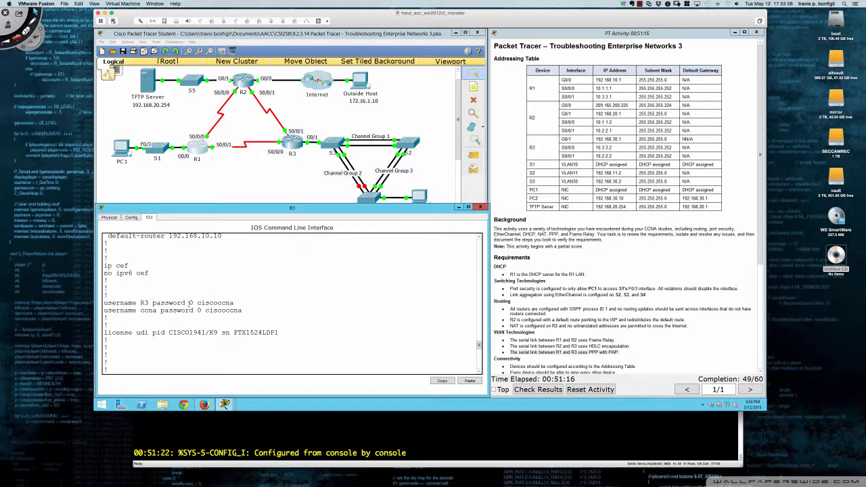
drag(236, 302, 107, 303)
scroll(126, 310, down, 10)
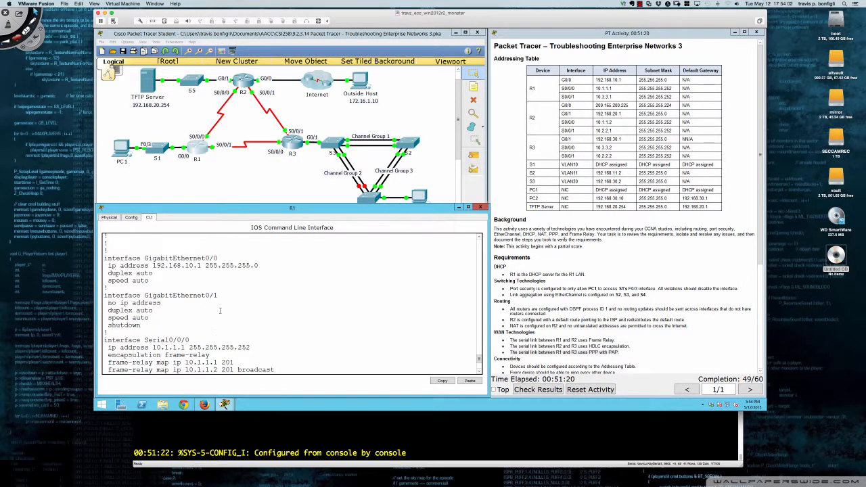
Show R3's running configuration and compare its local username entry for R1 and the PAP settings on Serial0/0/0
click(287, 145)
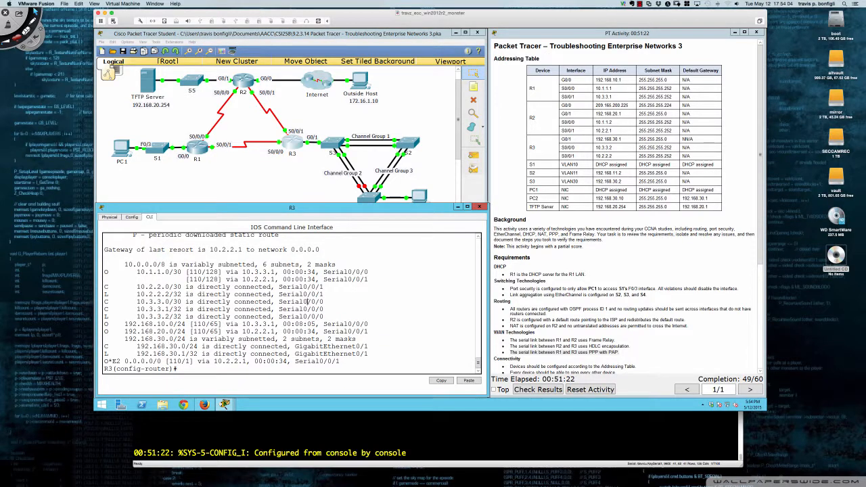
key(Return)
key(Return)
key(Return)
text(o sh run)
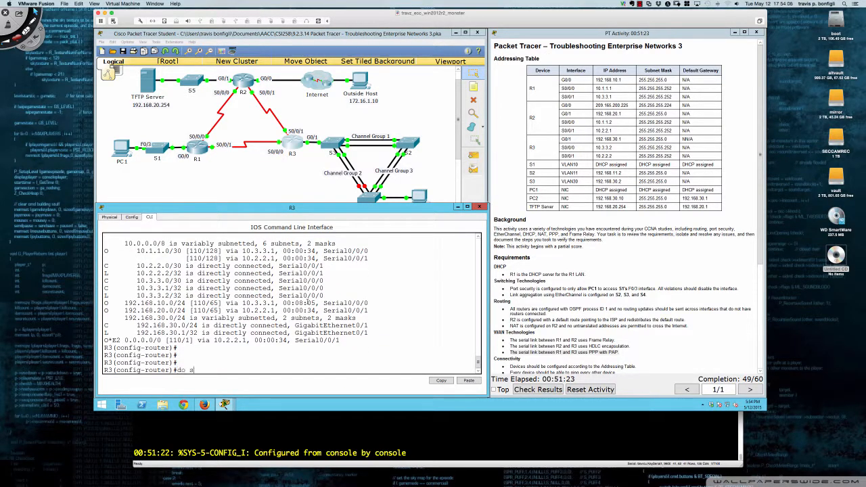
key(Return)
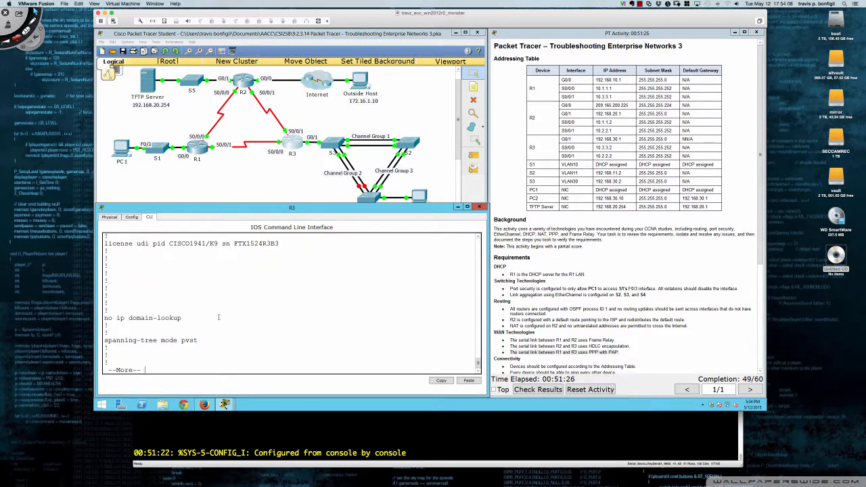
scroll(203, 317, up, 3)
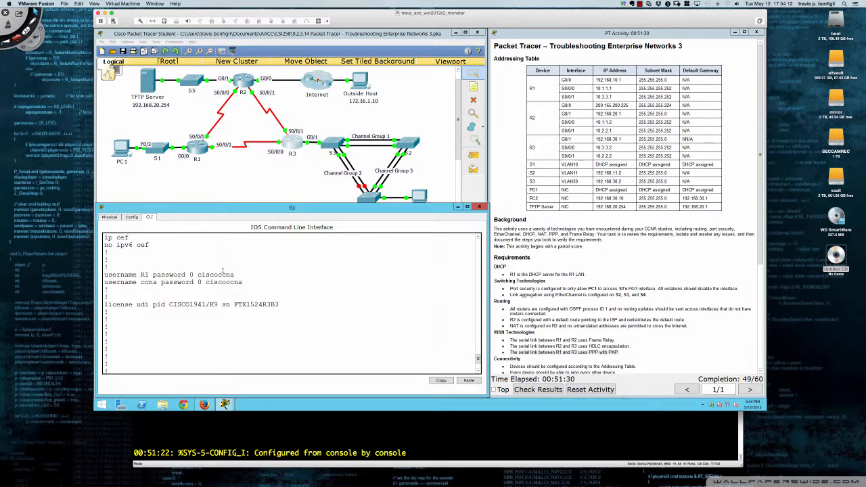
scroll(237, 315, down, 5)
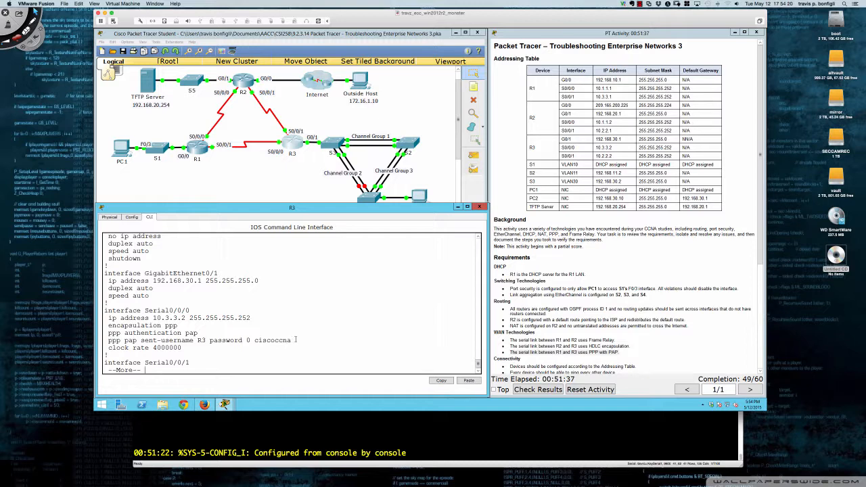
key(q)
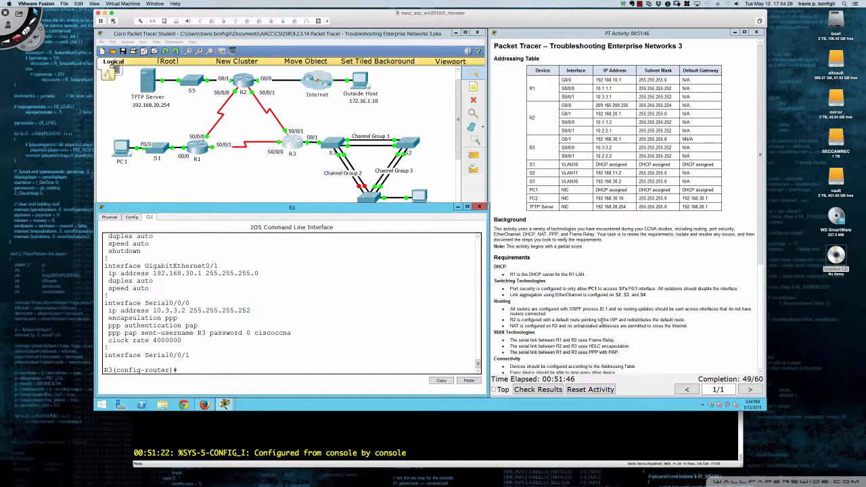
Review the activity requirements, examining the EtherChannel link aggregation requirement for S2, S3 and S4
scroll(601, 321, down, 3)
scroll(601, 321, down, 1)
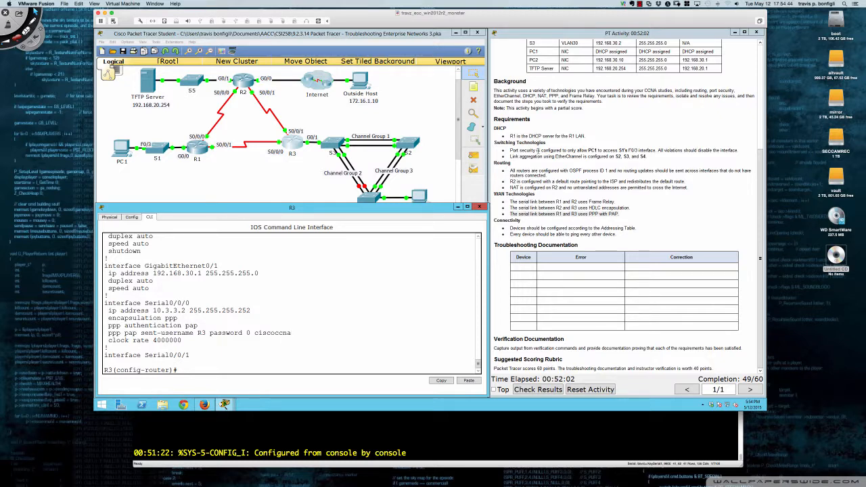
drag(539, 156, 502, 156)
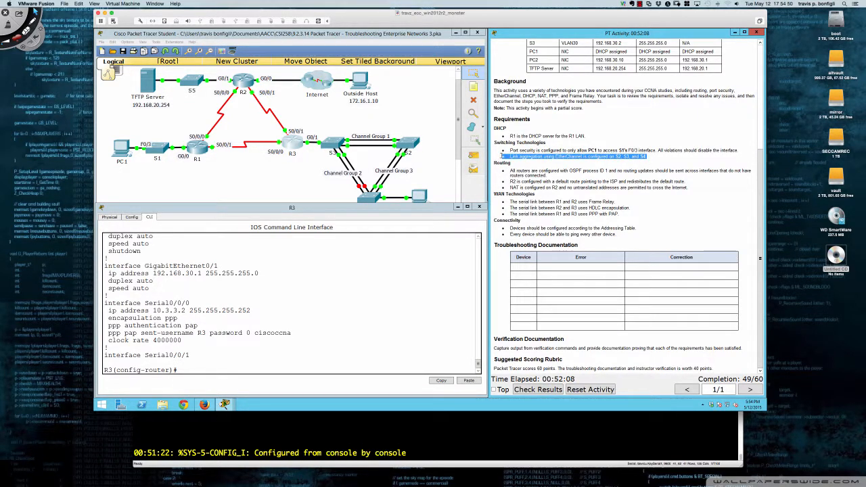
click(573, 161)
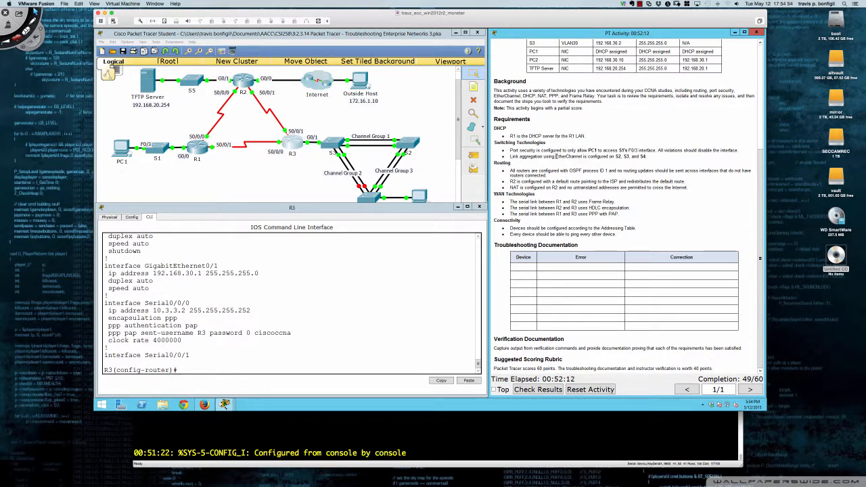
drag(555, 156, 583, 156)
scroll(636, 182, up, 5)
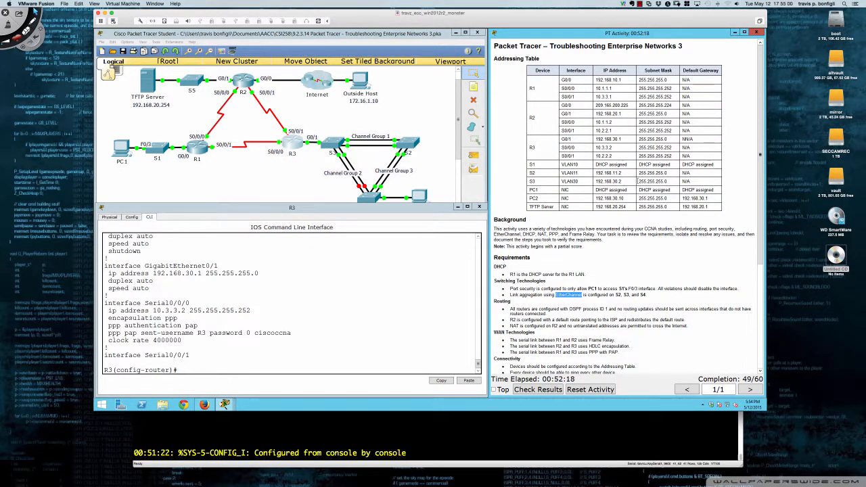
scroll(639, 180, down, 1)
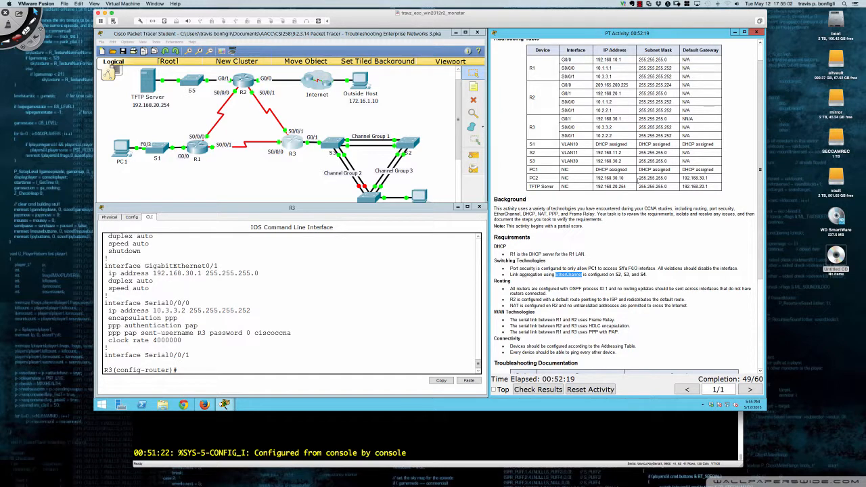
scroll(637, 180, down, 4)
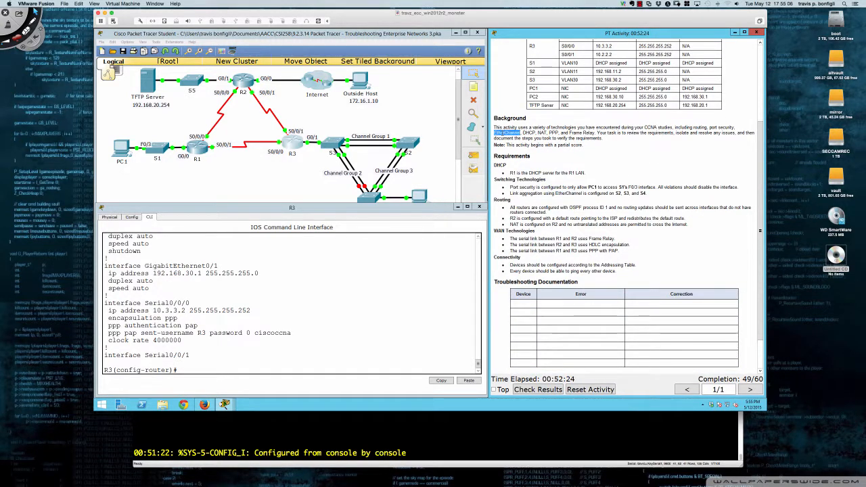
Reread the EtherChannel link aggregation requirement together with the routing, WAN and connectivity requirements
double_click(568, 193)
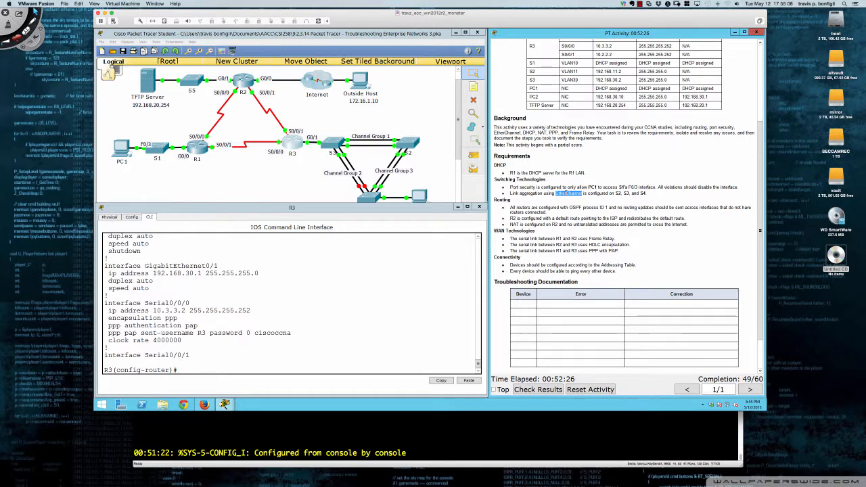
scroll(566, 193, down, 2)
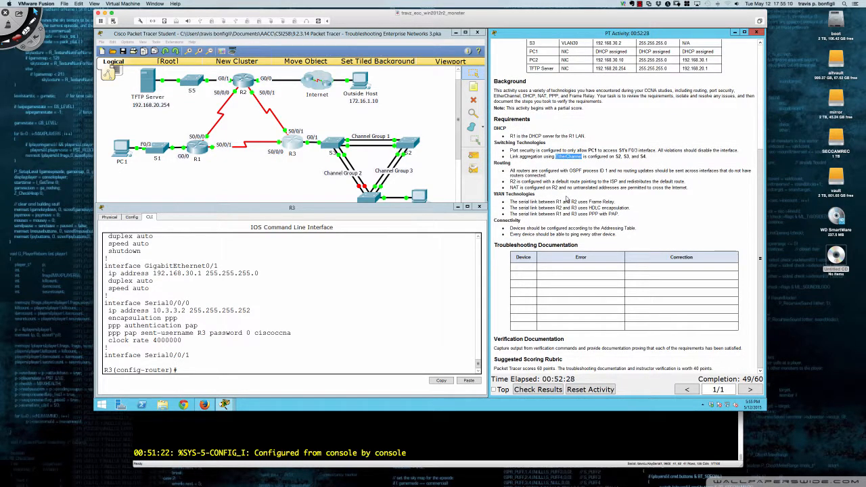
scroll(568, 205, up, 1)
scroll(566, 206, down, 1)
Enter privileged mode on S1 and list its brief IP interface summary to check the VLAN 10 address
click(153, 152)
key(Return)
key(Return)
key(Return)
key(Return)
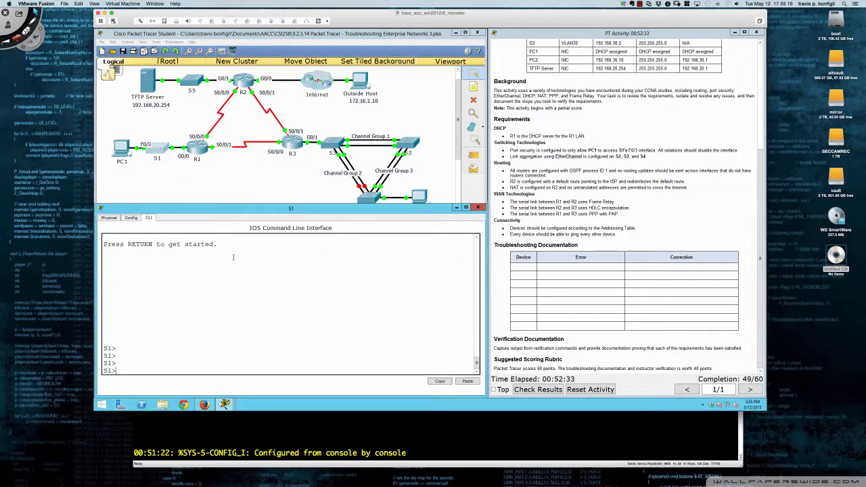
text(en)
key(Return)
key(Return)
key(Return)
key(Return)
text(s)
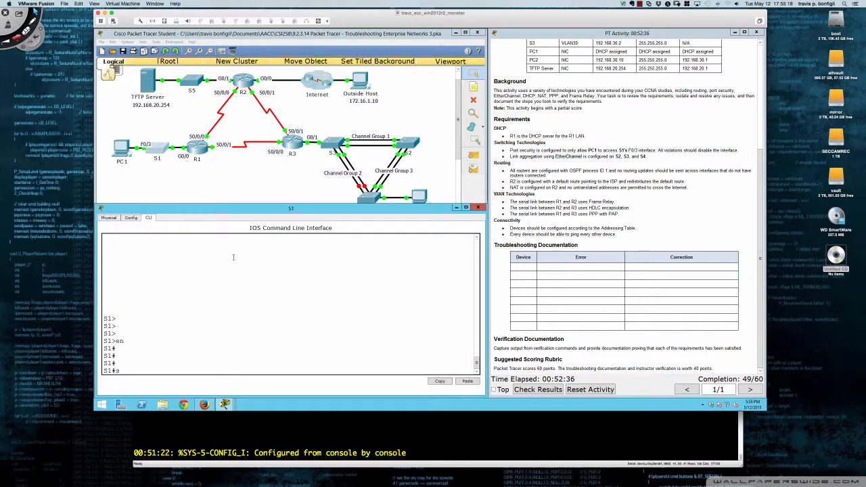
text(h ip int bri)
key(Return)
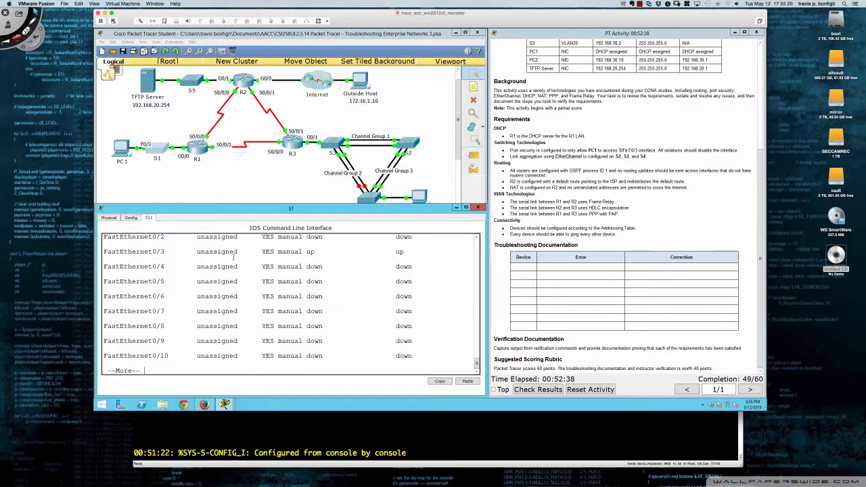
key(space)
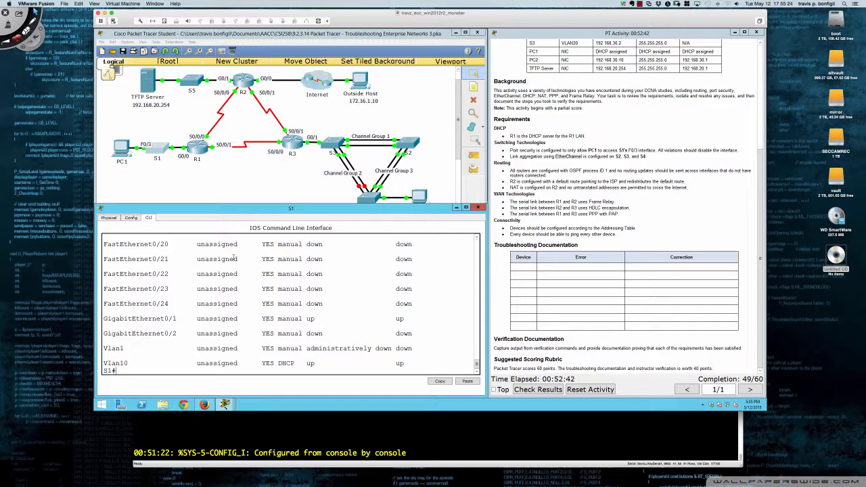
Leave R1's configuration listing and show its DHCP bindings
click(196, 148)
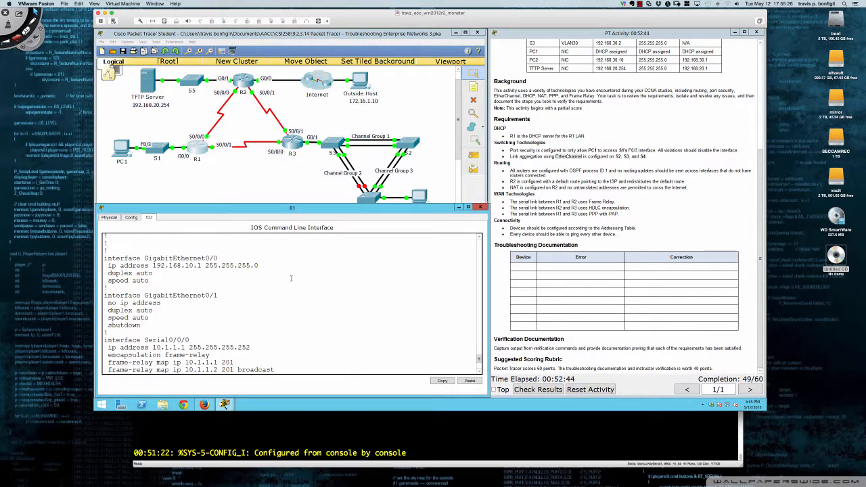
scroll(291, 278, down, 5)
key(ctrl+c)
text(sh )
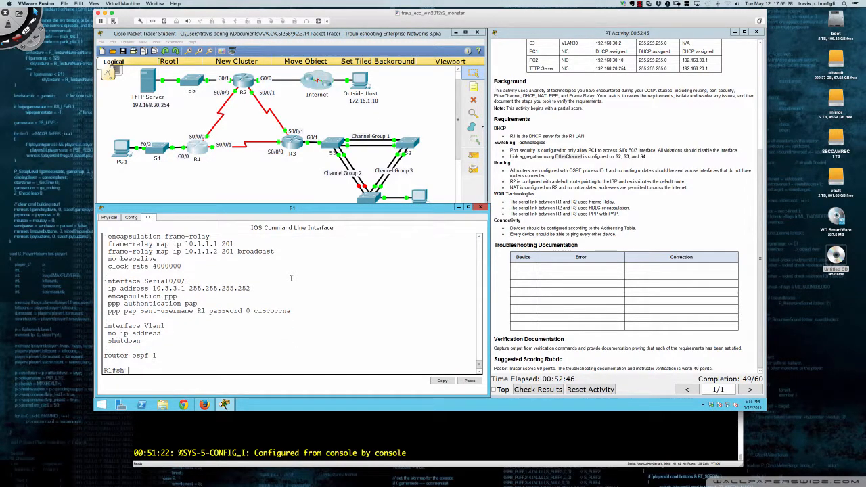
text(ip dhcp bi)
key(Tab)
key(Return)
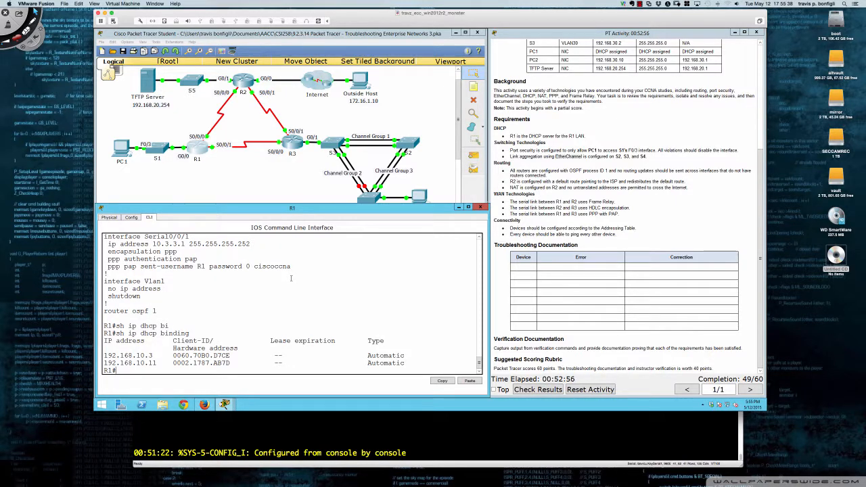
Save S1's running configuration to memory and reload the switch
click(157, 148)
key(Return)
key(Return)
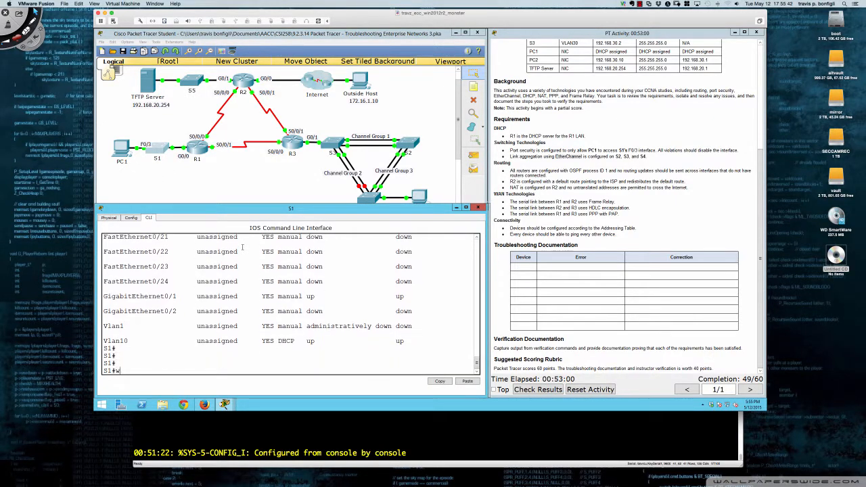
text(wri mem)
key(Return)
text(reload)
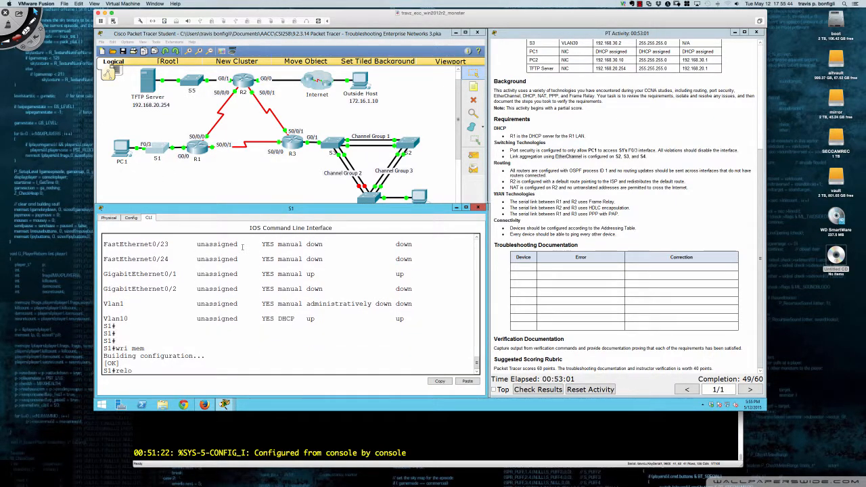
key(Return)
key(Return)
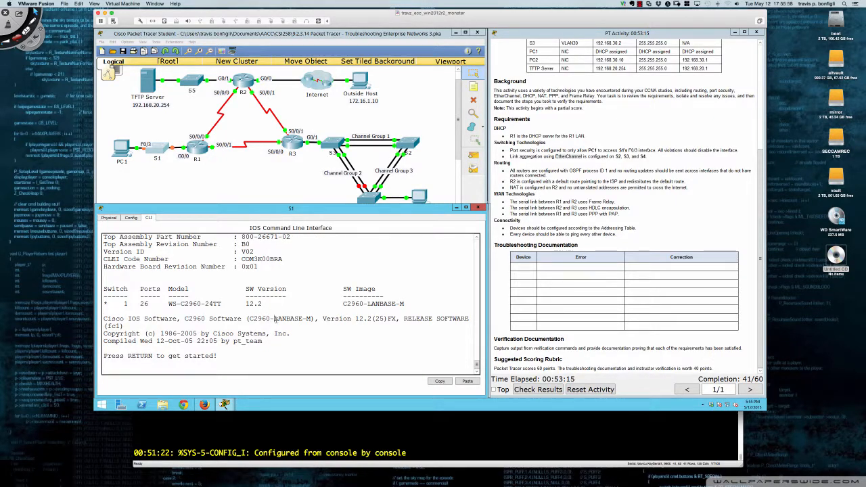
Return to privileged mode on the reloaded S1 and examine its full brief IP interface list through Vlan10
key(Return)
key(Return)
key(Return)
key(Return)
key(Return)
key(Return)
key(Return)
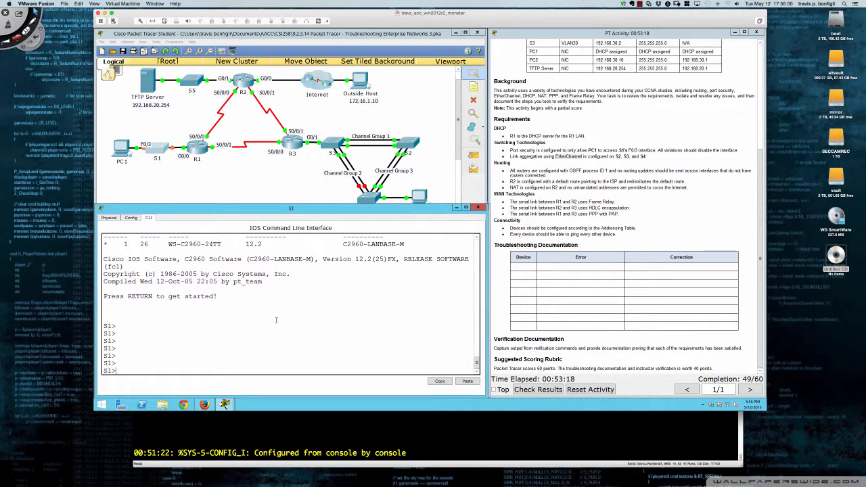
text(en)
key(Return)
key(Return)
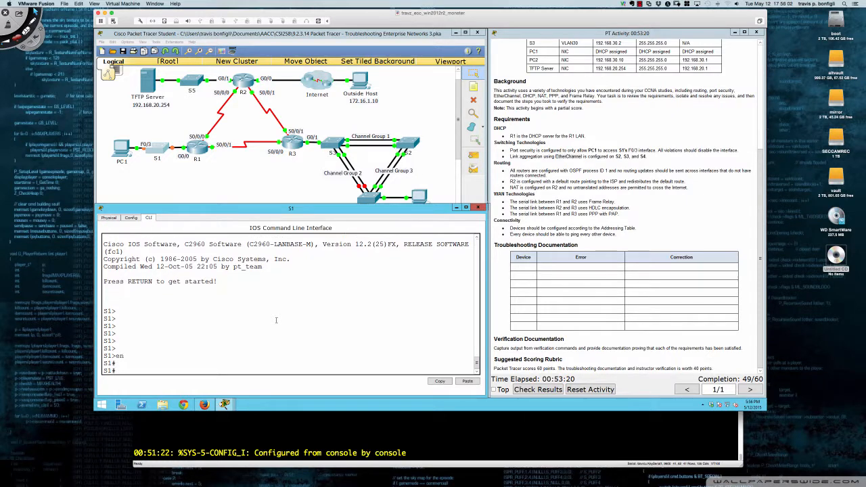
key(Return)
key(Return)
text(sh ip int br)
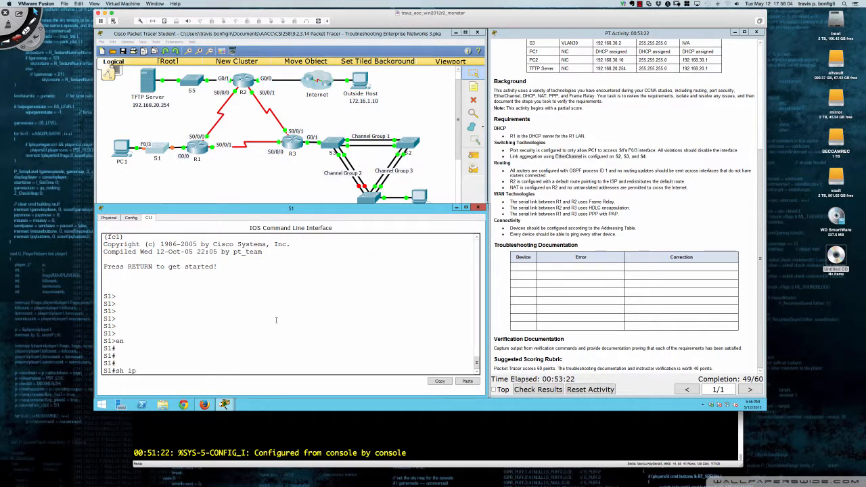
key(Return)
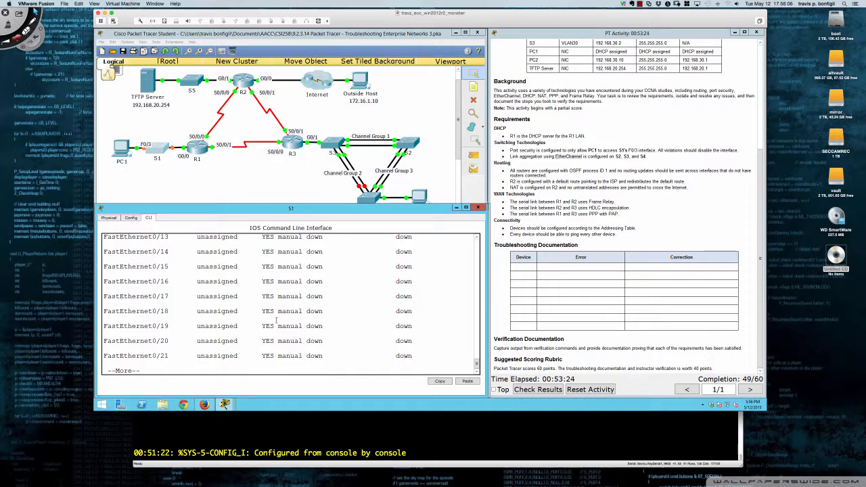
key(space)
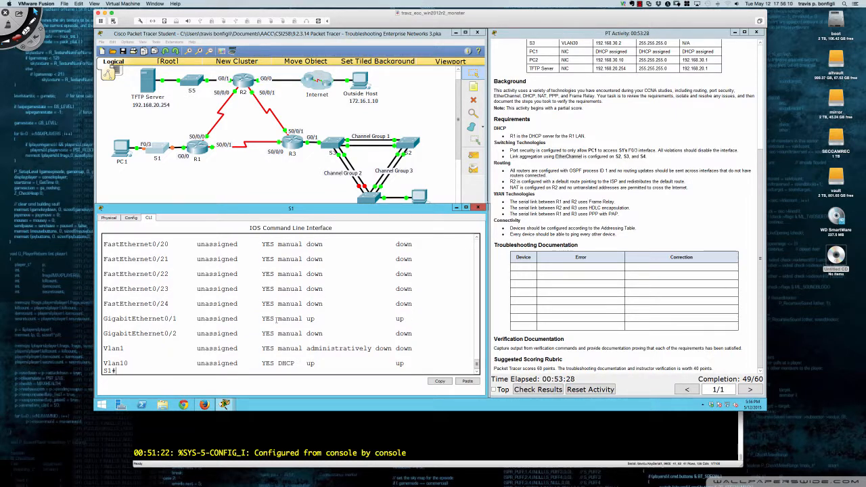
scroll(276, 318, up, 10)
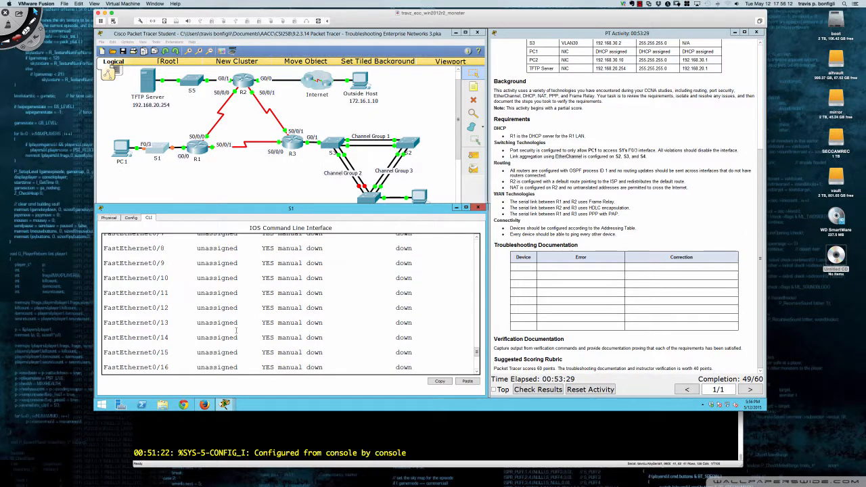
scroll(236, 326, up, 3)
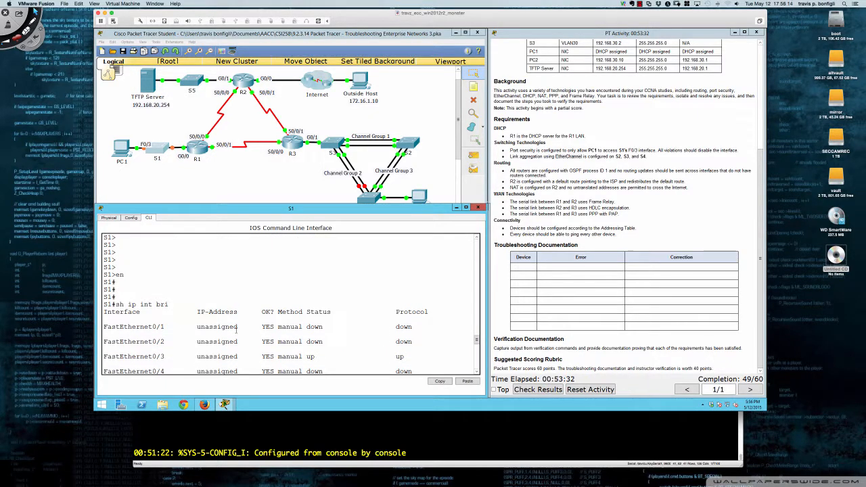
scroll(236, 326, down, 15)
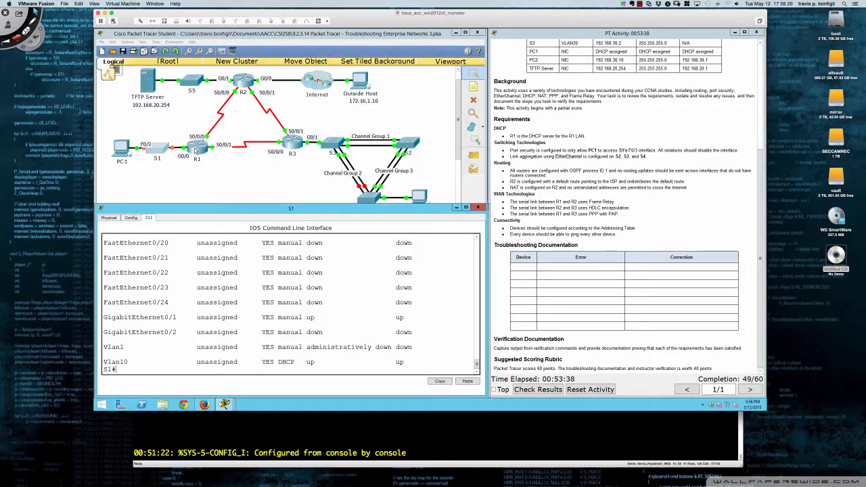
Recheck the DHCP bindings on R1 after S1's reload
click(196, 152)
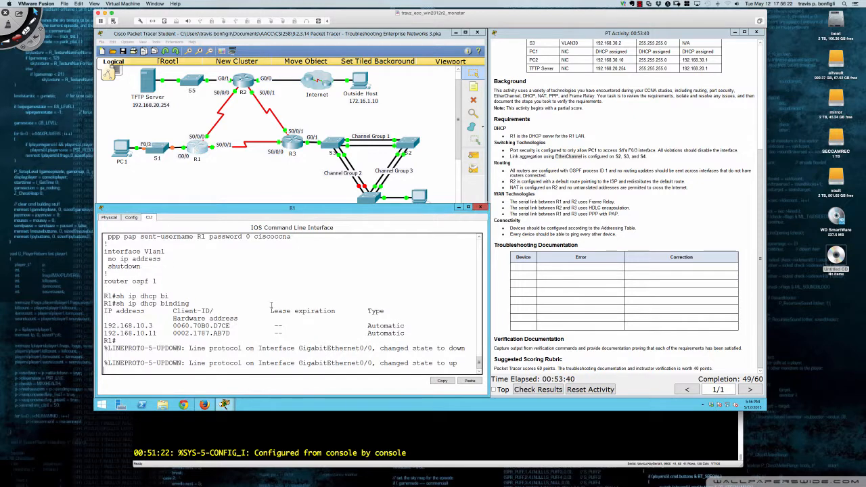
key(Return)
key(Return)
key(Return)
key(Return)
key(Return)
key(Return)
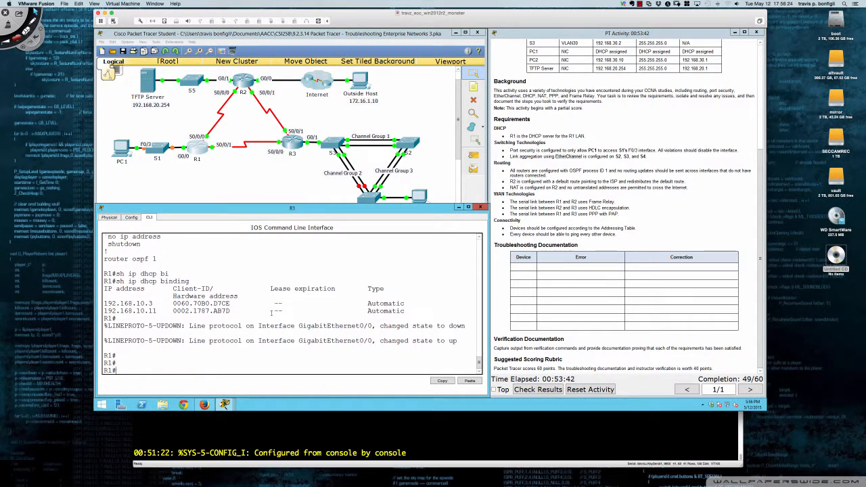
key(Up)
key(Return)
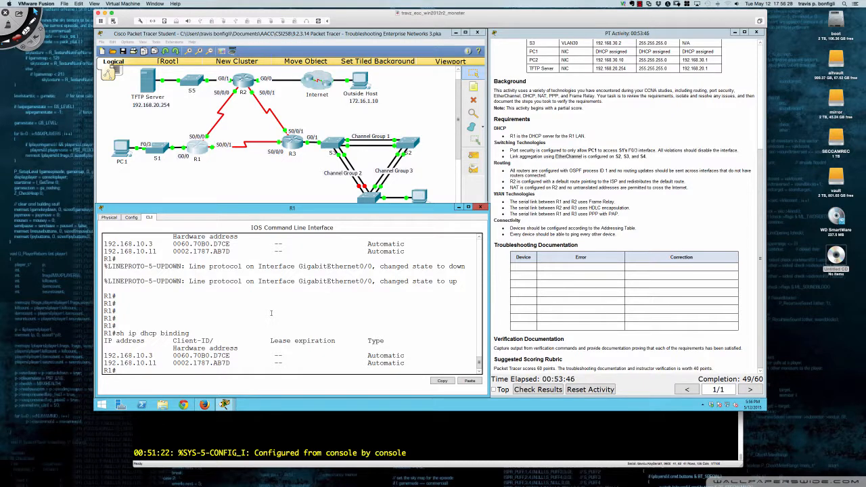
key(Up)
key(Return)
Ping 192.168.10.3 from R1
text(ping )
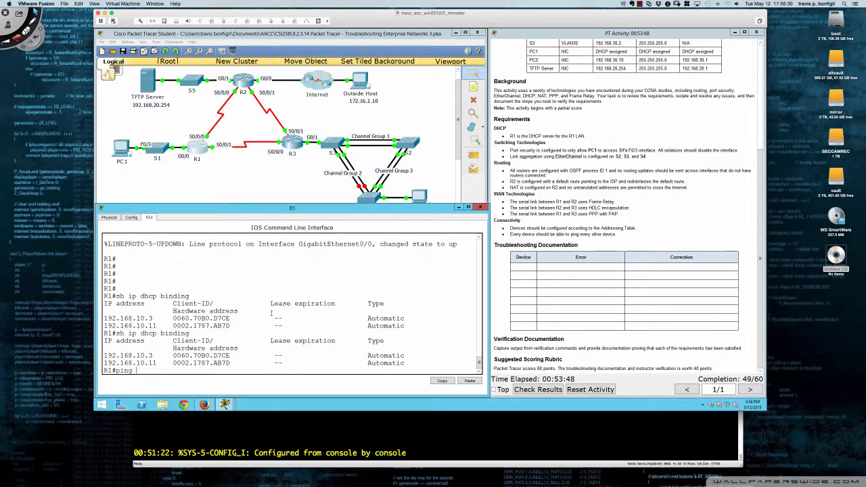
text(192.168.10.3)
key(Return)
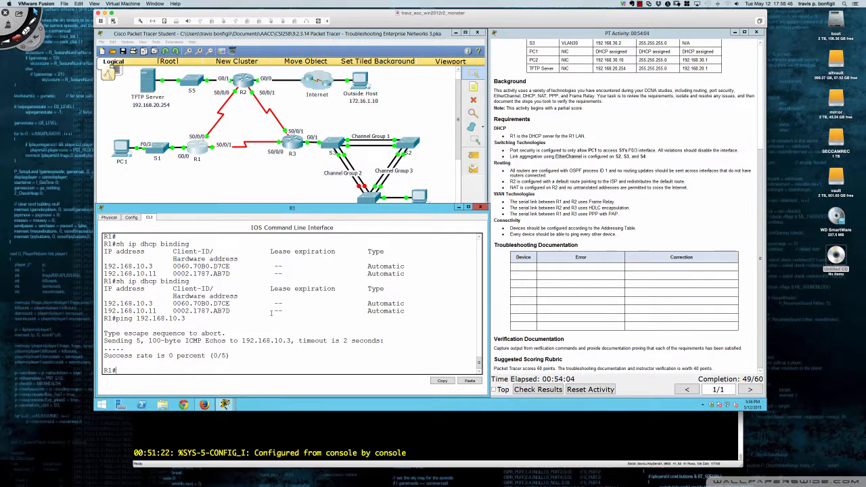
List S1's brief IP interface summary again and check Vlan10's address assignment
click(157, 149)
key(Up)
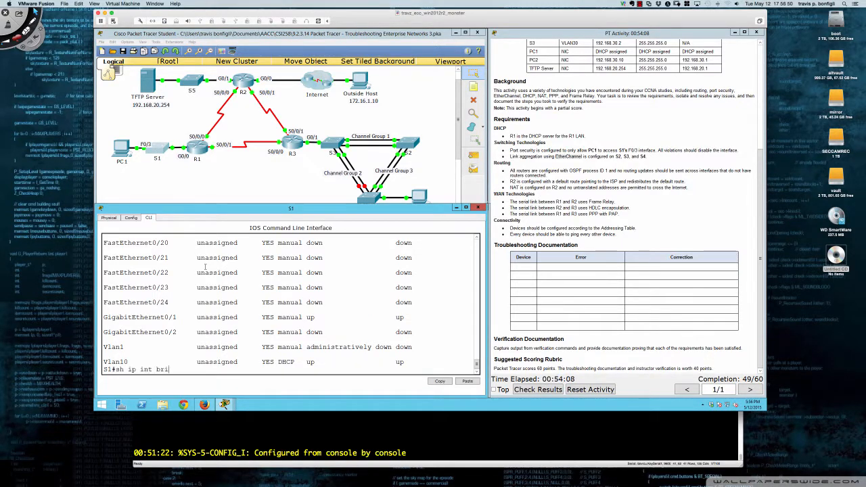
key(Return)
key(space)
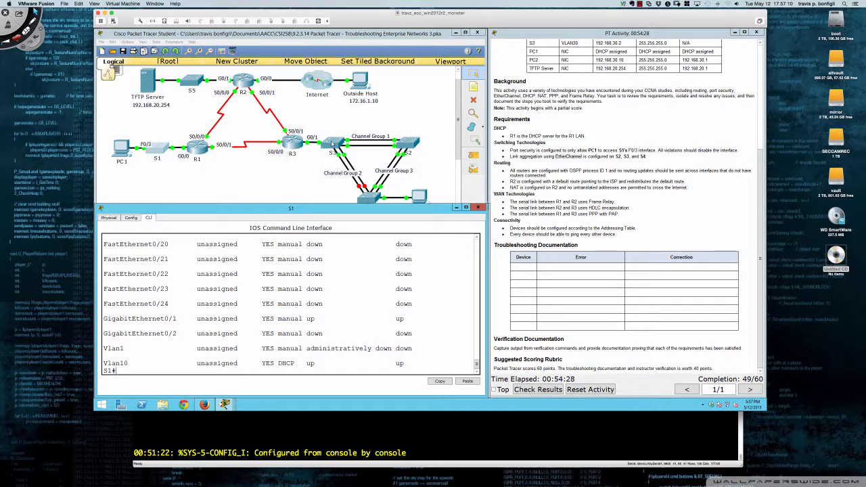
Enter privileged mode on S3 and examine the channel-group, port-channel and VLAN interface settings in its running configuration
click(332, 142)
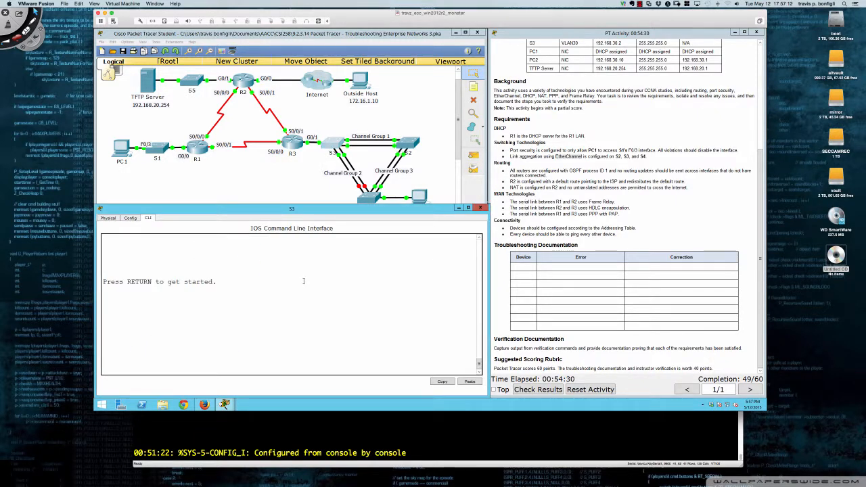
key(Return)
key(Return)
key(Return)
key(Return)
key(Return)
key(Return)
text(en)
key(Return)
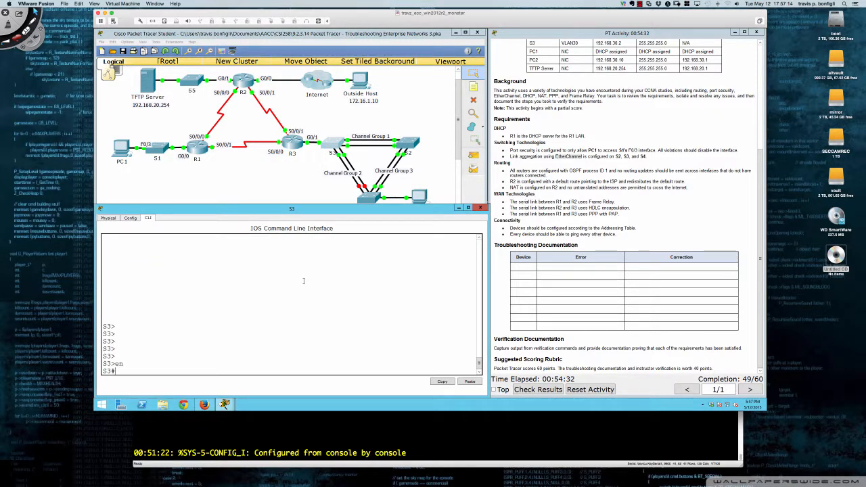
text(sh run)
key(Return)
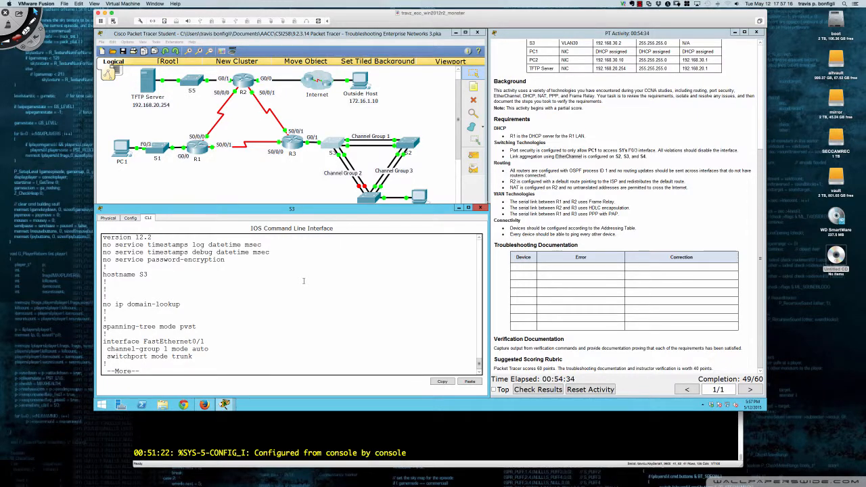
key(space)
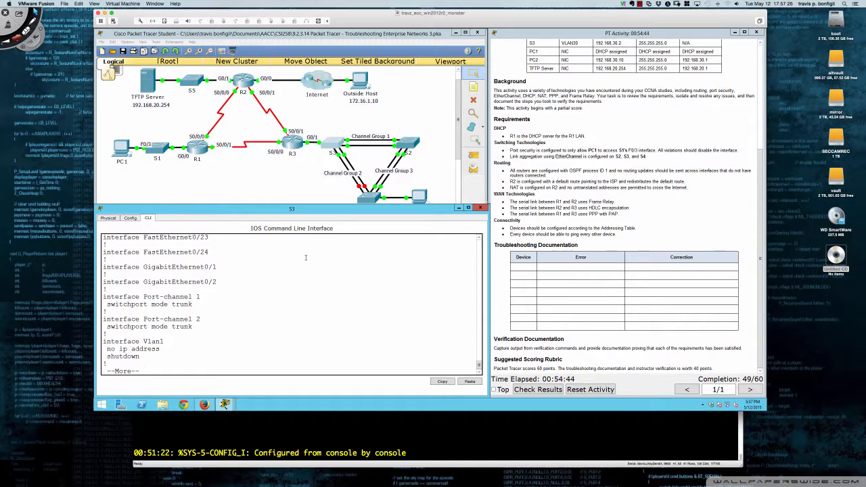
Shut down interface GigabitEthernet0/1 on S3 and re-enable it with no shutdown
text(qconf t)
key(Return)
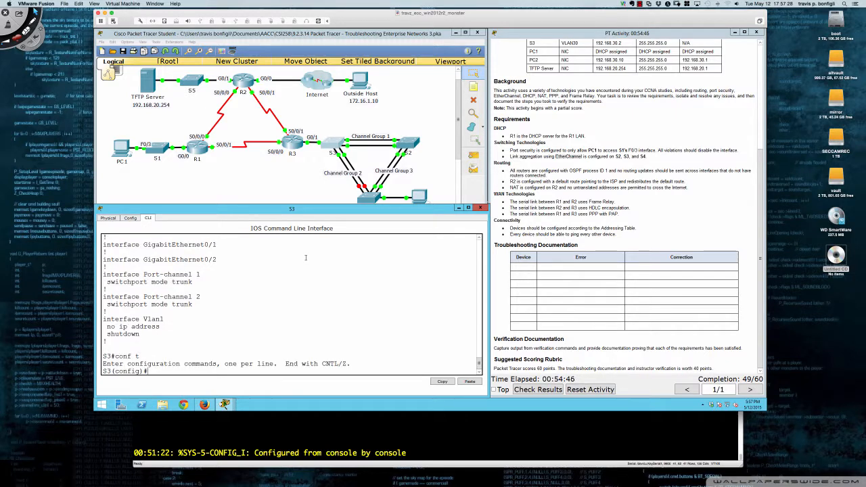
text(int gi0/1)
key(Return)
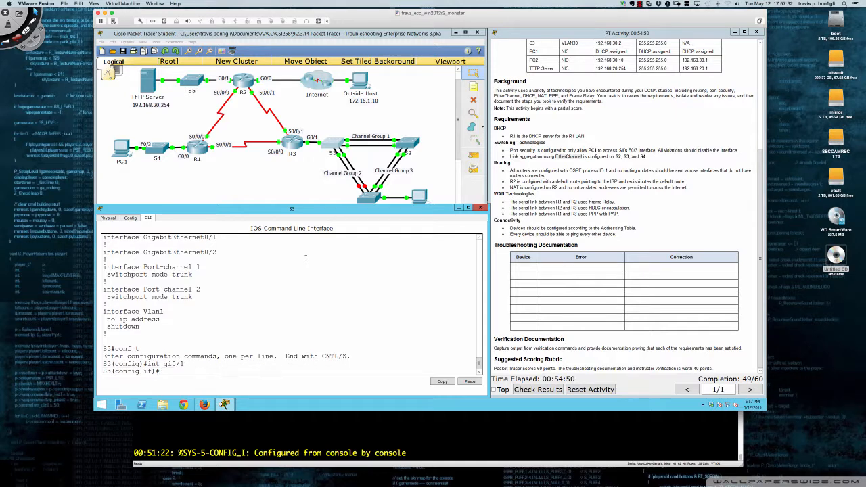
text(shut)
key(Return)
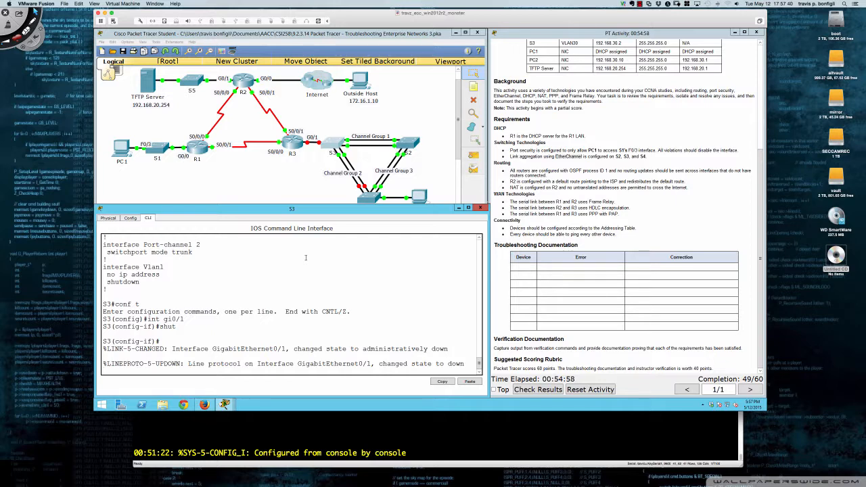
key(Return)
key(Return)
text(no shut)
key(Return)
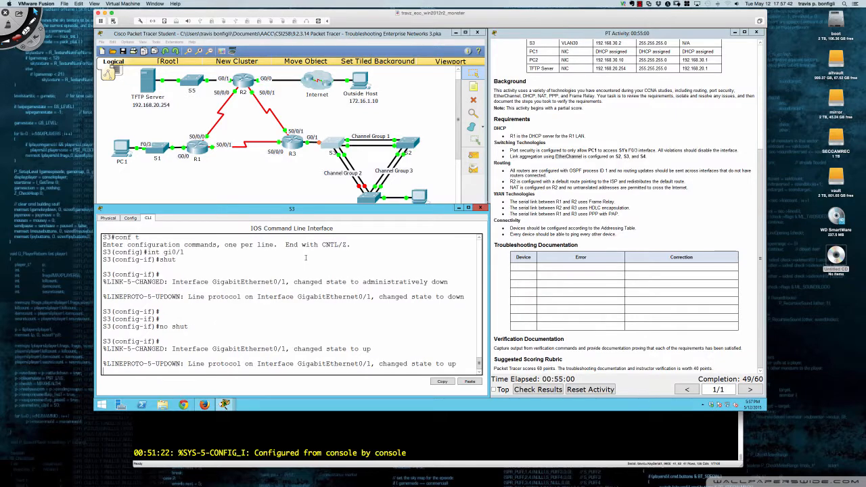
key(Return)
key(Return)
key(Return)
key(Return)
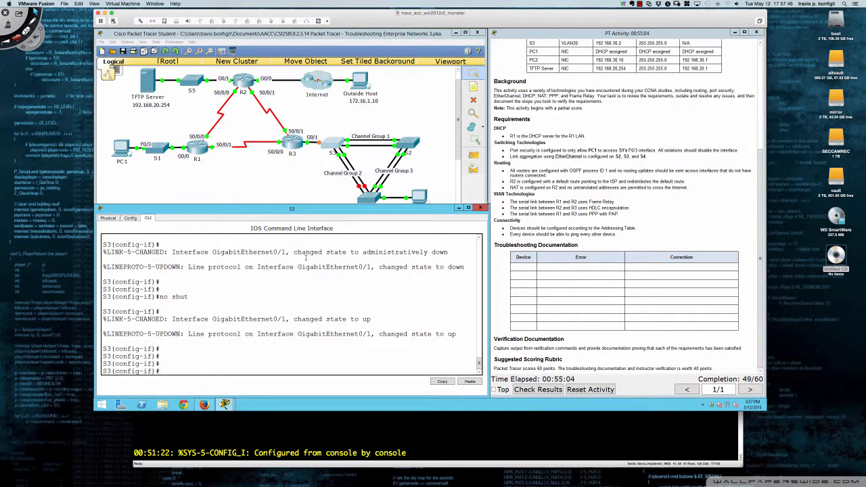
key(Return)
key(Return)
key(Return)
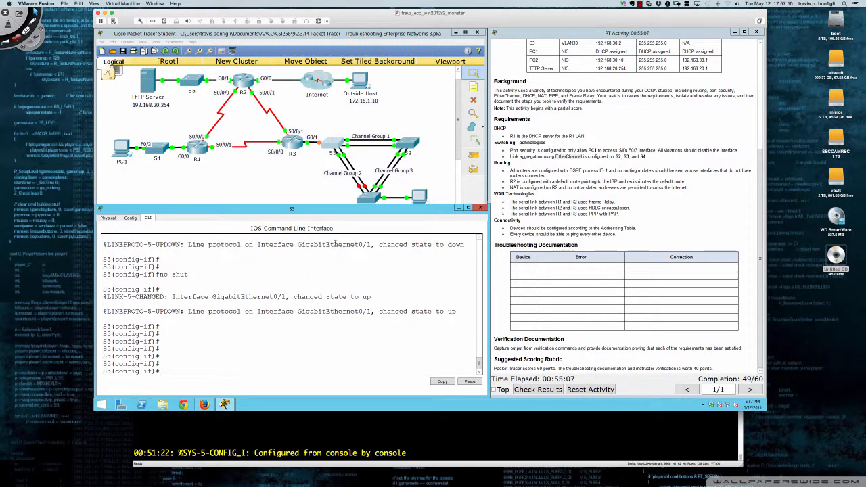
Open PC2's Command Prompt and widen its device window beneath the topology
click(433, 188)
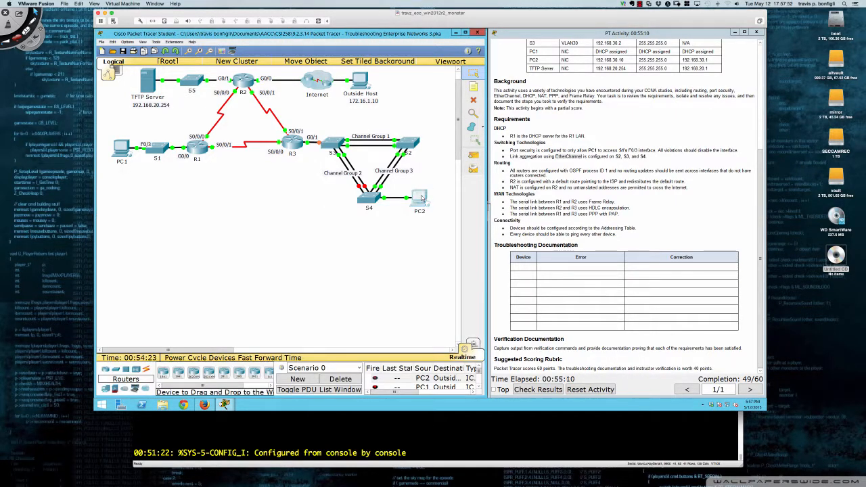
click(421, 197)
drag(423, 135, 198, 209)
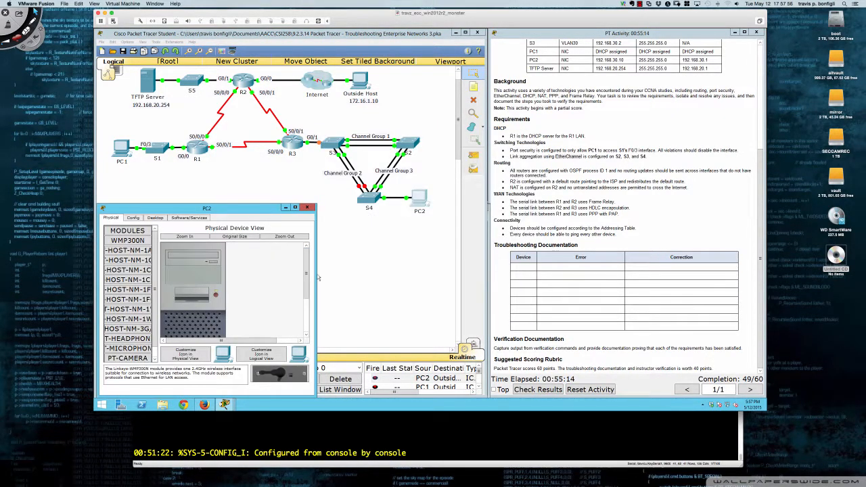
drag(316, 277, 484, 269)
click(155, 218)
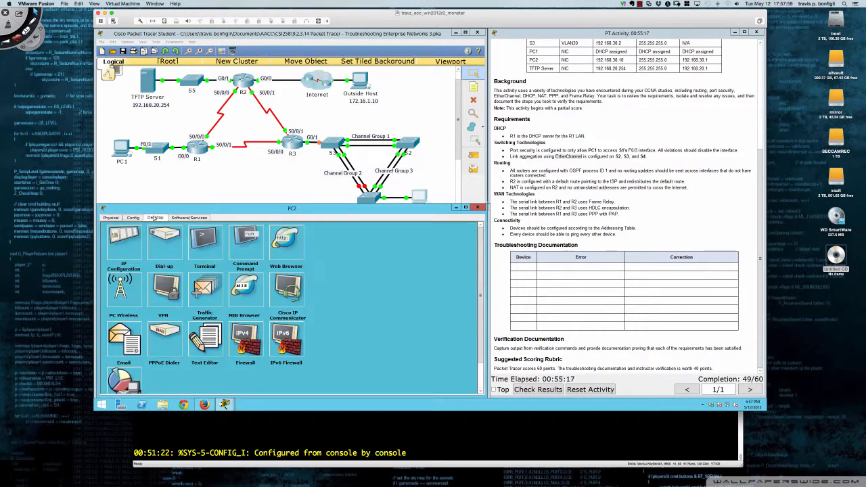
click(245, 240)
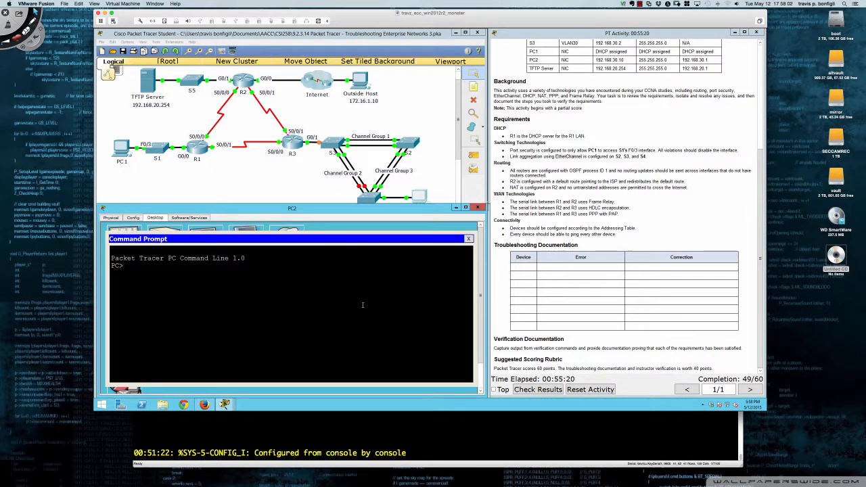
Ping 209.165.200.226 from PC2 twice
text(ping 209.165.200.226)
key(Return)
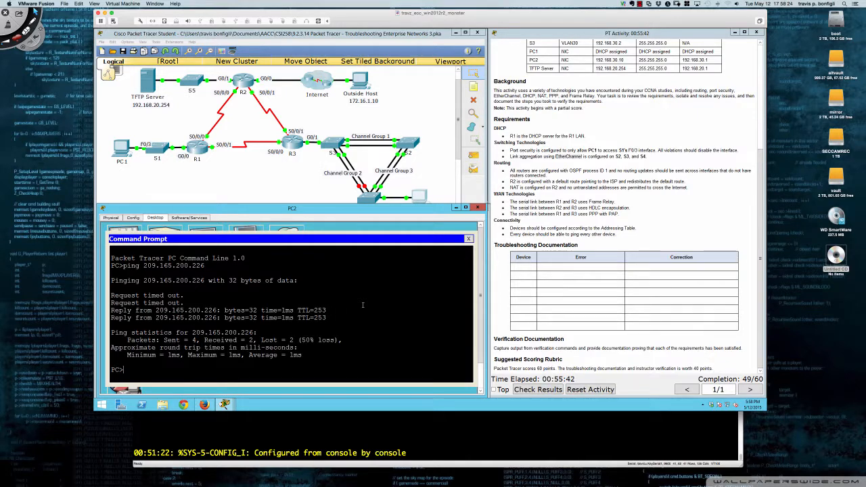
key(Up)
key(Return)
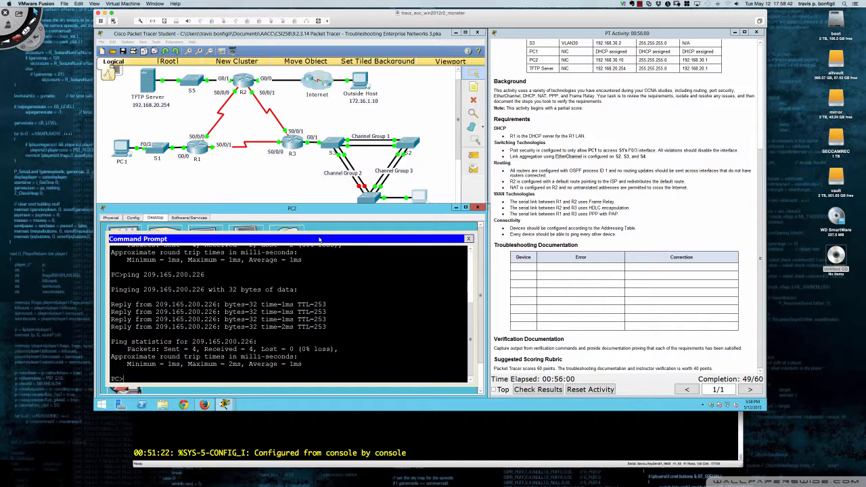
Display S3's running configuration from interface configuration mode and check the GigabitEthernet0/1 entry
click(332, 144)
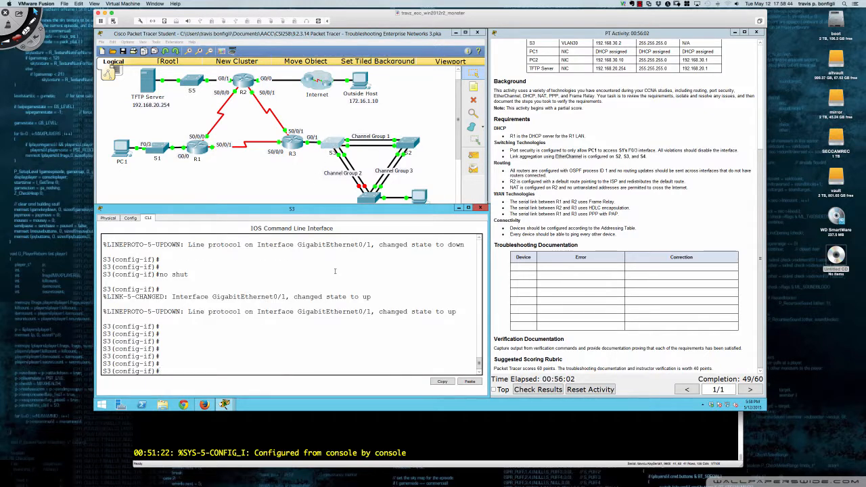
text(s)
key(BackSpace)
text(do sh run)
key(Return)
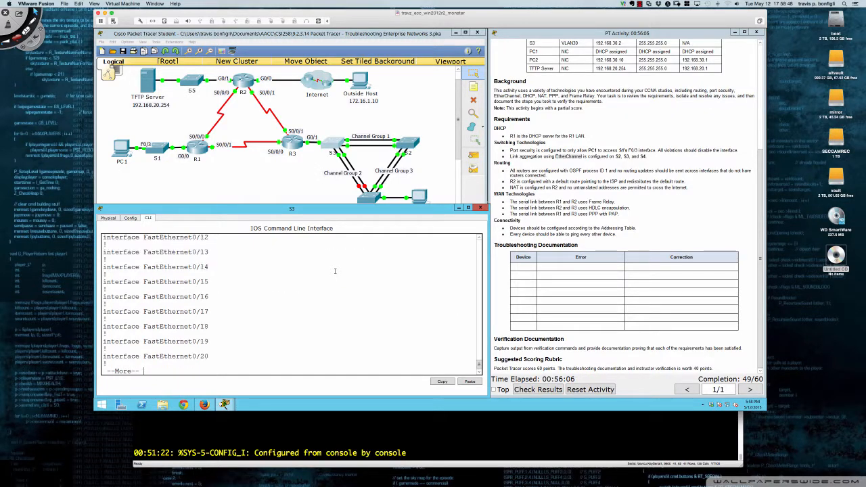
key(space)
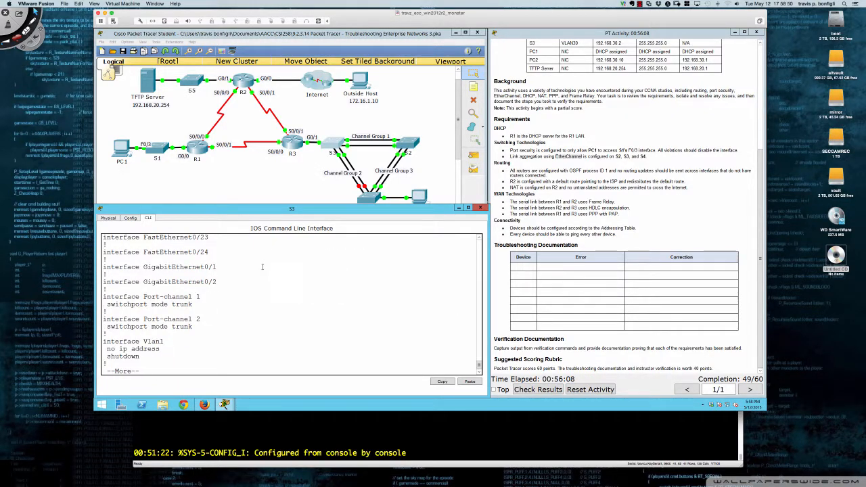
drag(217, 268, 104, 268)
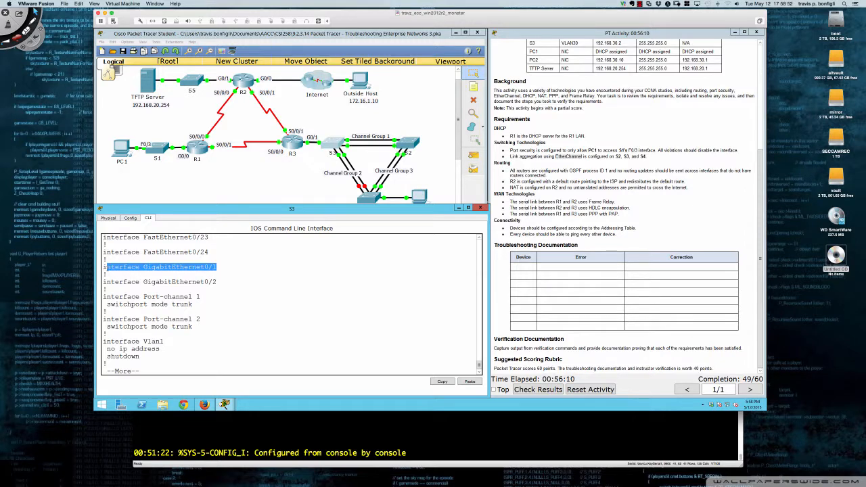
click(294, 314)
key(q)
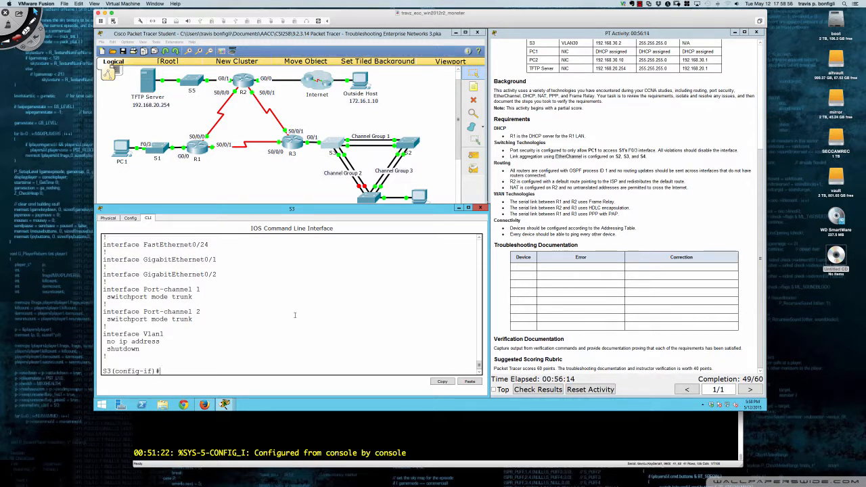
Show the switchport details of S3's gi0/1 interface and check its operational mode
text(do sh int gi0/1 switchport)
key(Return)
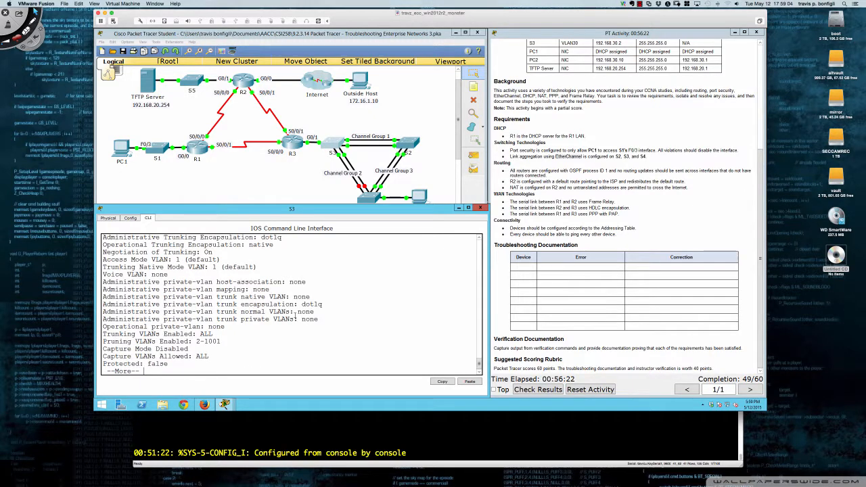
scroll(236, 326, up, 2)
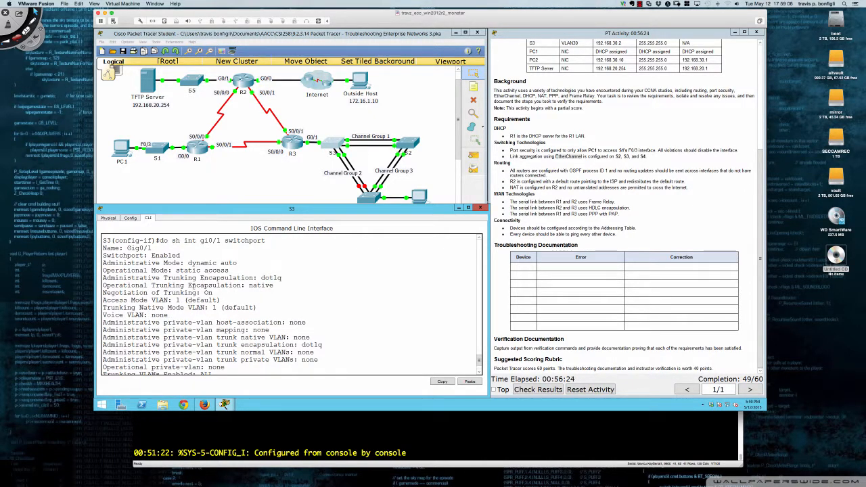
drag(230, 270, 103, 271)
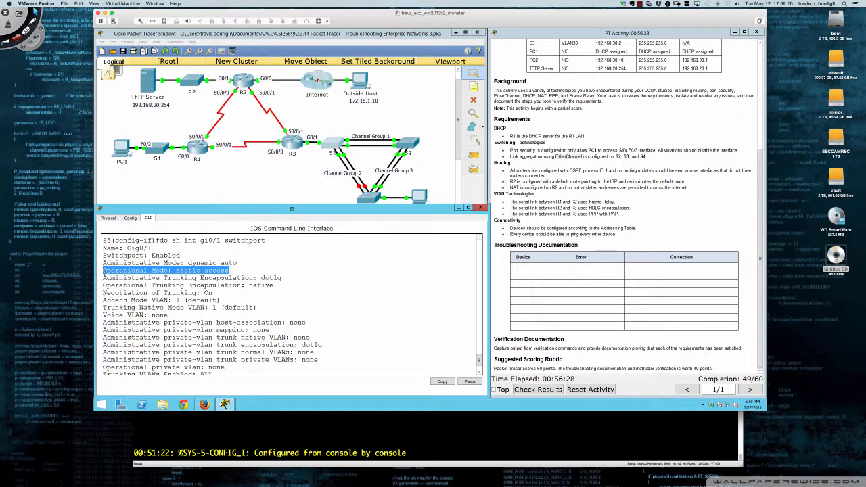
click(314, 336)
scroll(333, 307, up, 1)
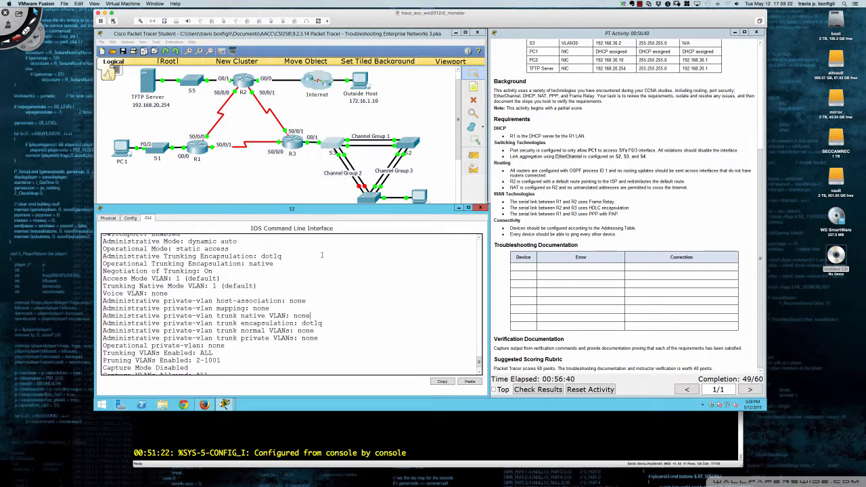
List S3's VLANs in brief and examine their port assignments
text(d)
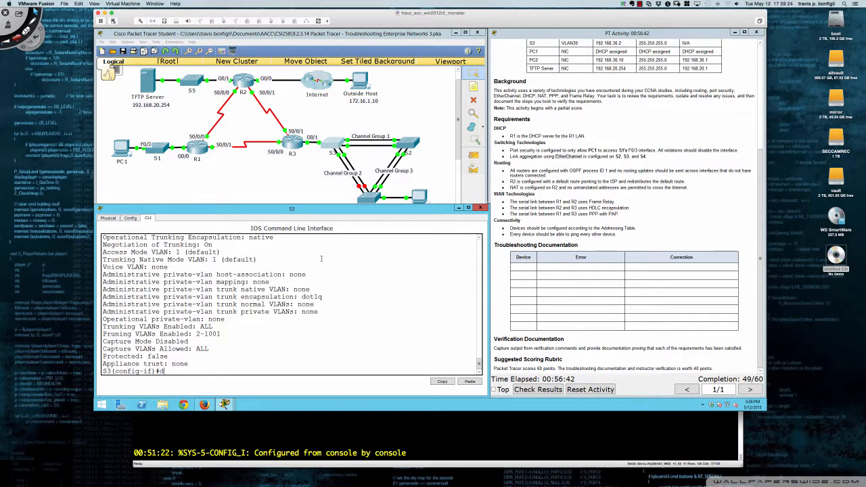
text(o sh vlan bri)
key(Return)
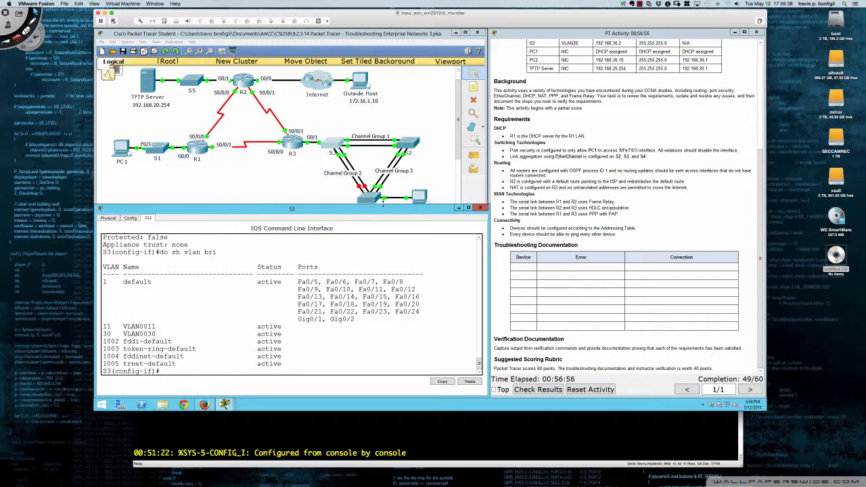
drag(381, 207, 383, 214)
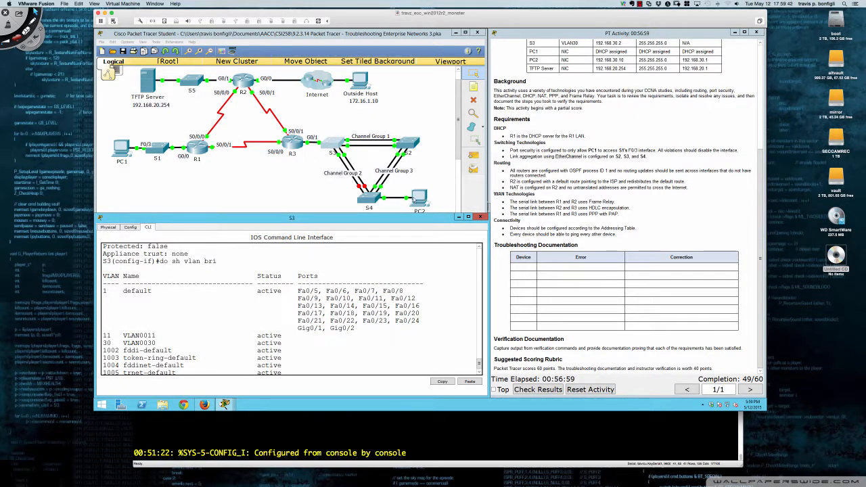
click(380, 287)
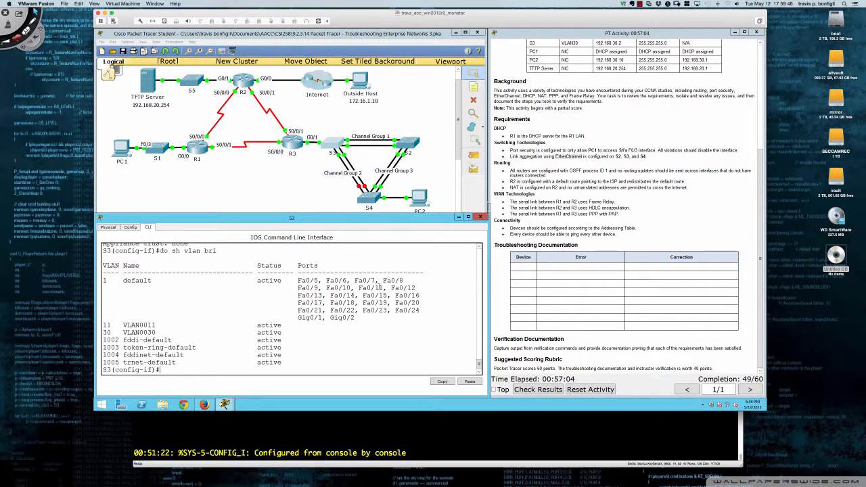
click(419, 197)
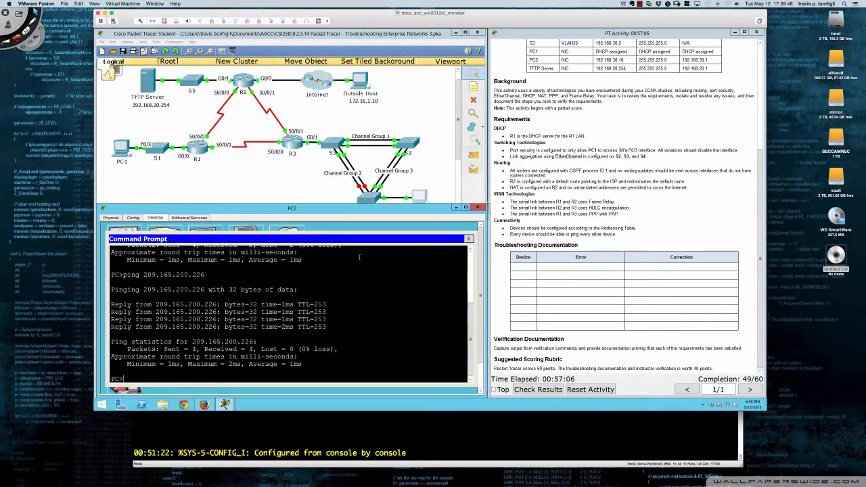
click(115, 219)
click(213, 296)
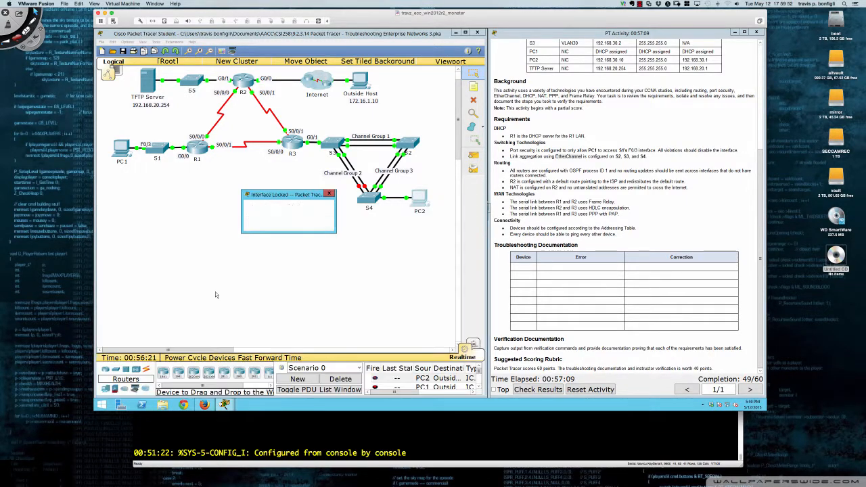
click(317, 224)
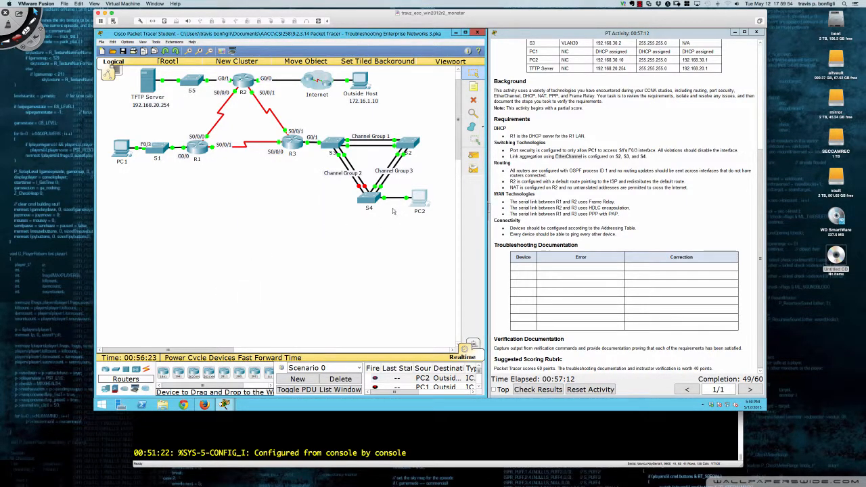
click(421, 203)
click(155, 219)
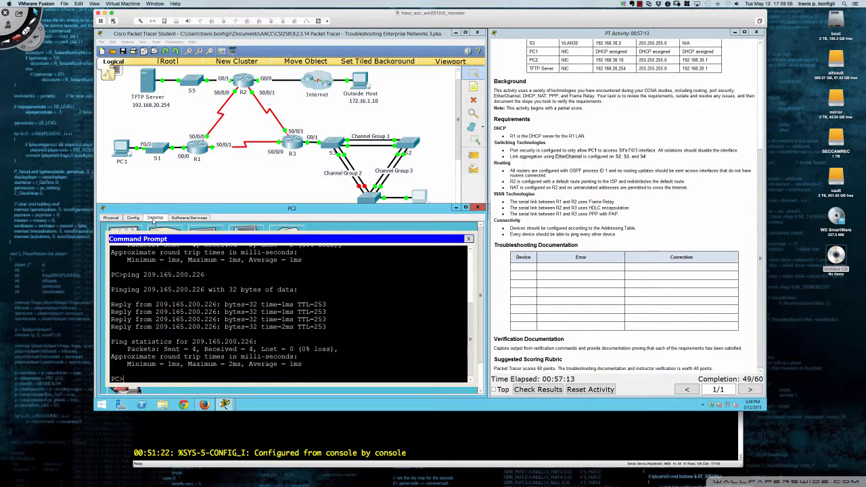
Enter privileged mode on S4 and list its brief IP interface summary, checking the status of FastEthernet0/5
click(376, 199)
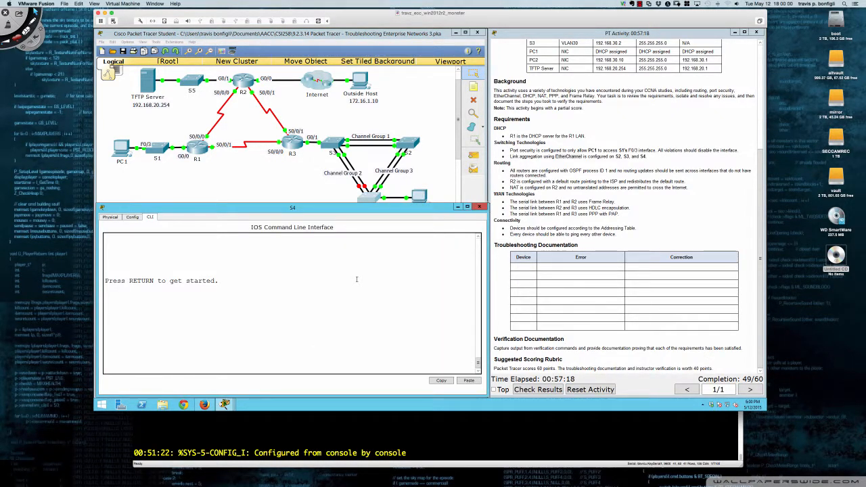
key(Return)
key(Return)
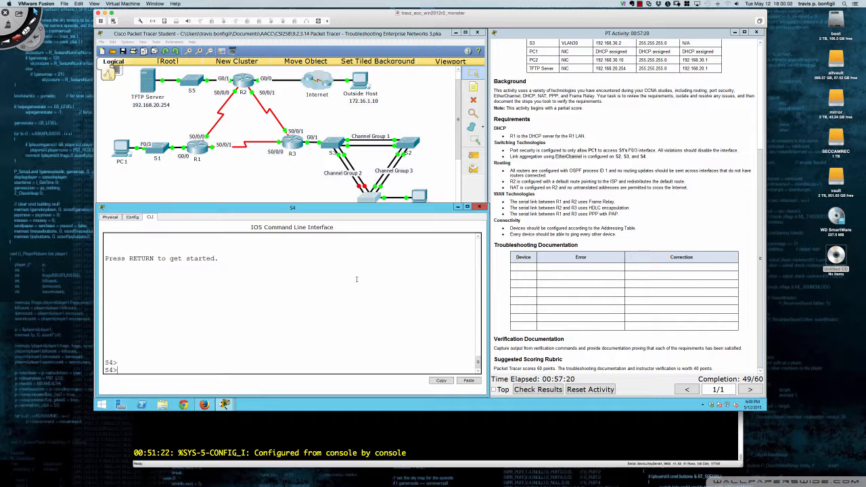
text(en)
key(Return)
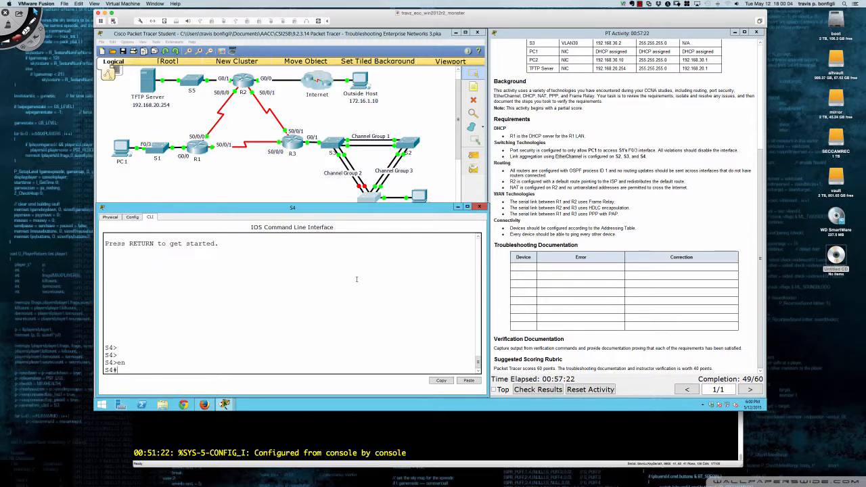
text(sh ip int bri)
key(Return)
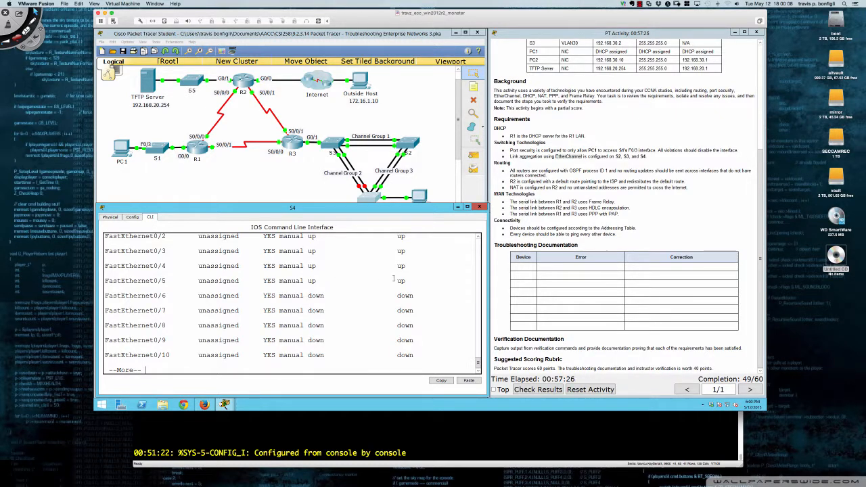
drag(406, 280, 105, 280)
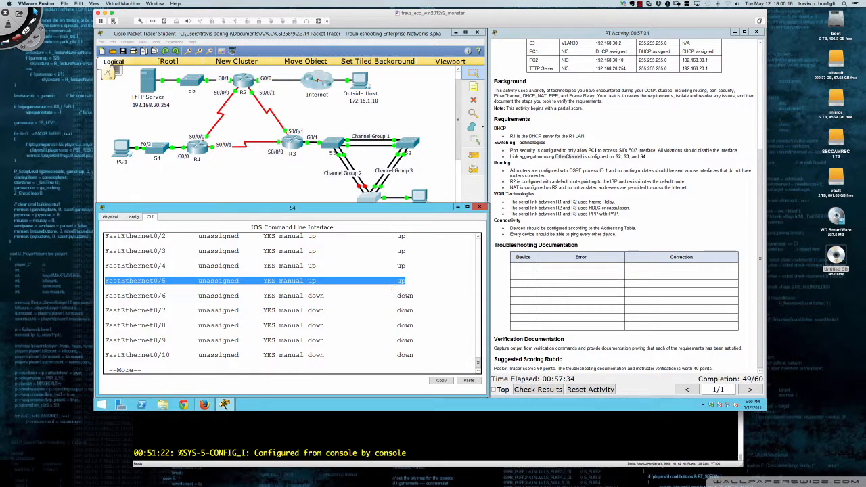
click(367, 332)
key(space)
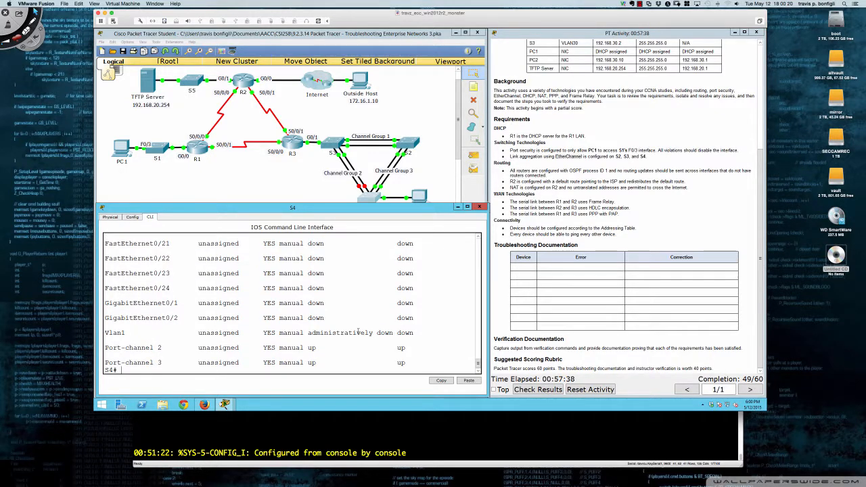
Enter global configuration mode on S4 and shut down interface fa0/5
key(Return)
key(Return)
key(Return)
text(conf t)
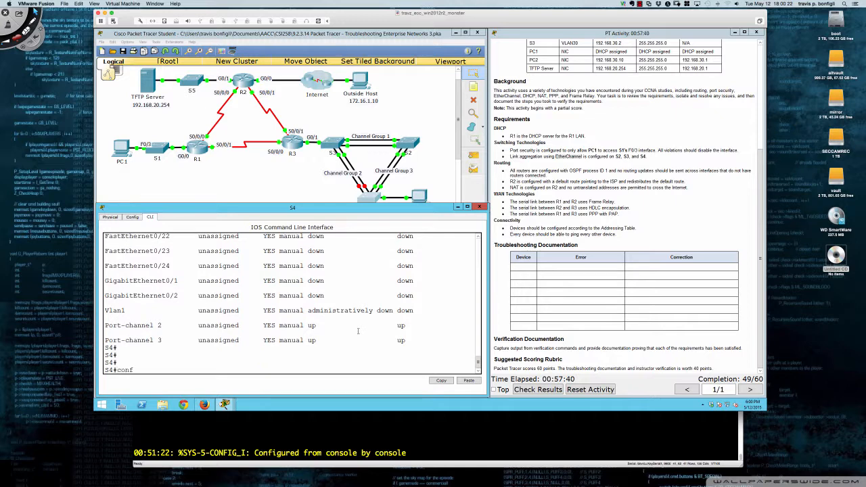
key(Return)
text(int fa0/5)
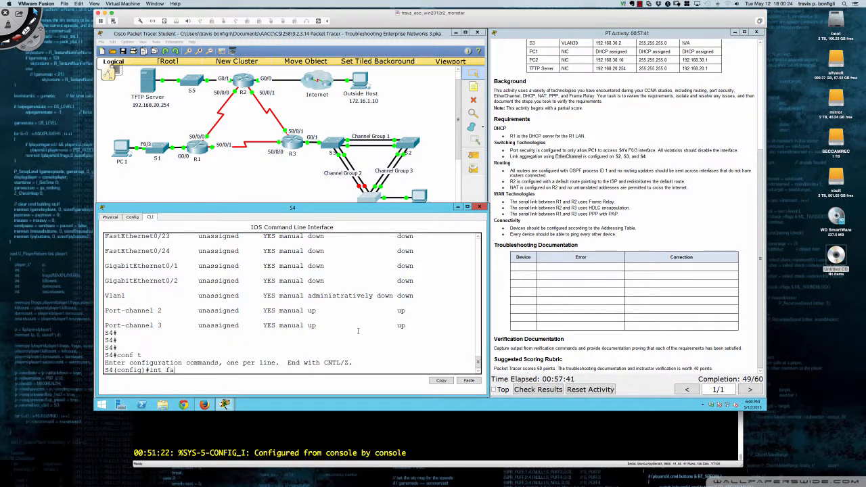
key(Return)
text(shut)
key(Return)
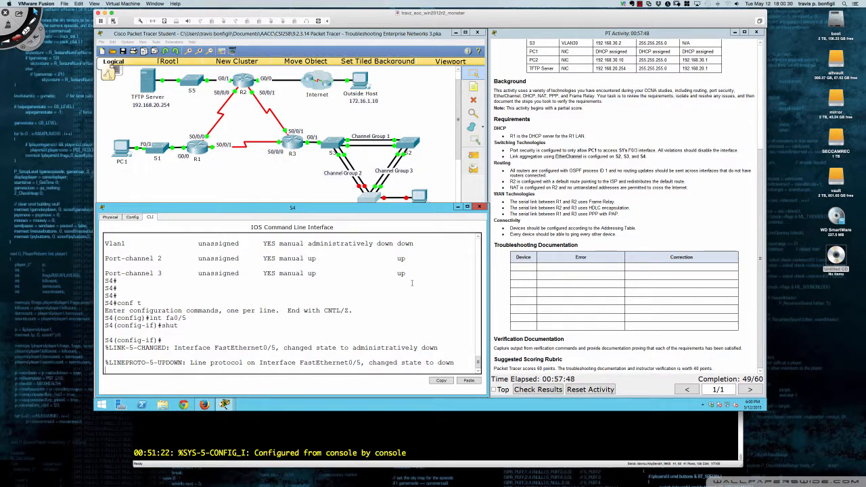
Bring interface fa0/5 on S4 back up and check its link to PC2 in the topology
key(Return)
key(Return)
key(Return)
key(Return)
text(no shut)
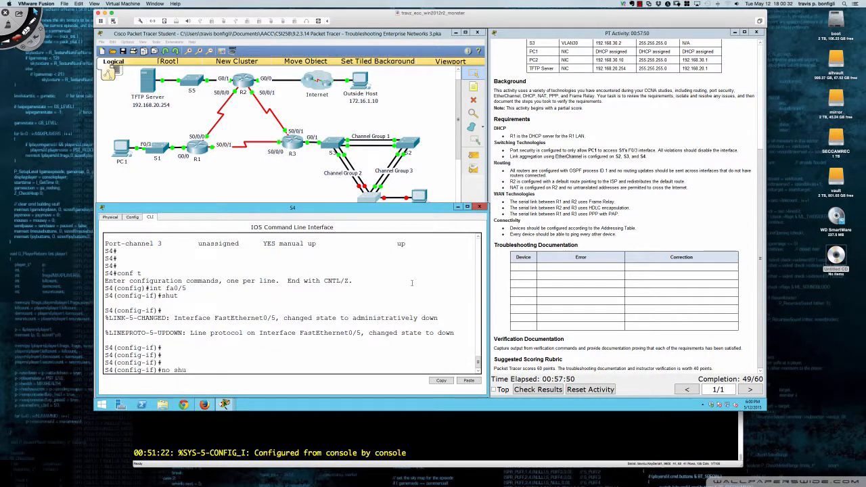
key(Return)
key(Return)
key(Return)
key(Return)
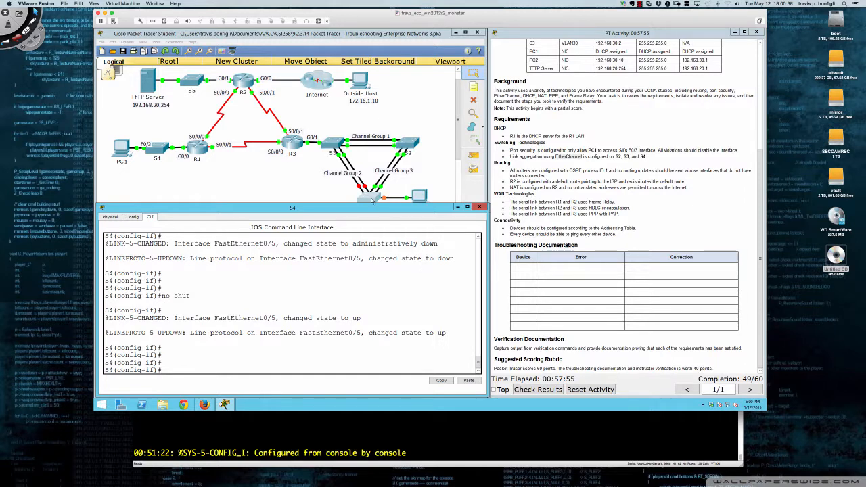
scroll(348, 166, up, 2)
scroll(319, 155, down, 2)
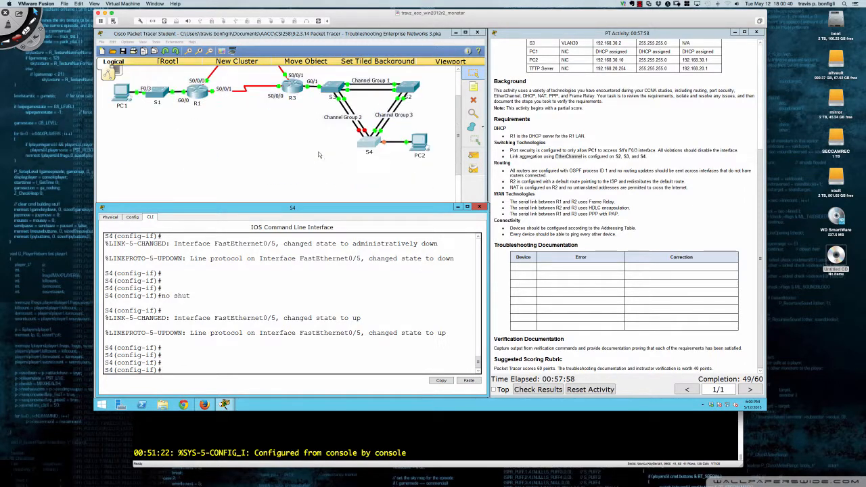
click(457, 125)
scroll(456, 123, up, 2)
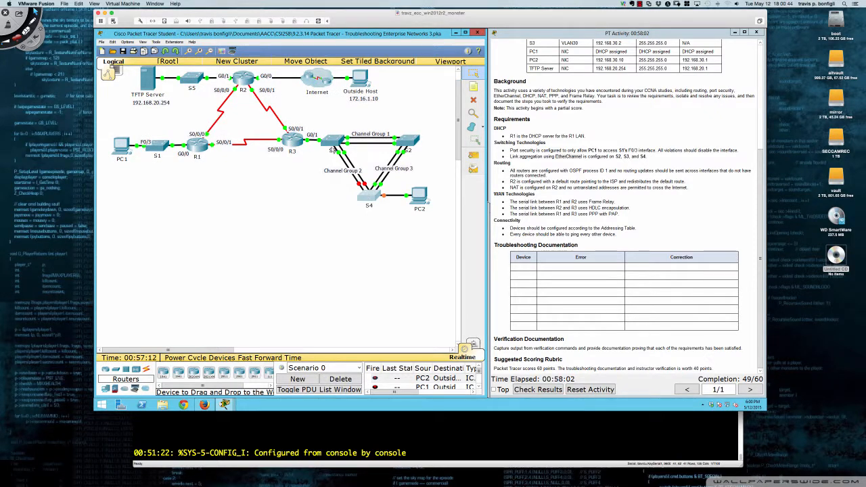
Examine VLANs 11 and 30 on S3, and list S4's VLANs in brief to compare their port assignments
click(333, 145)
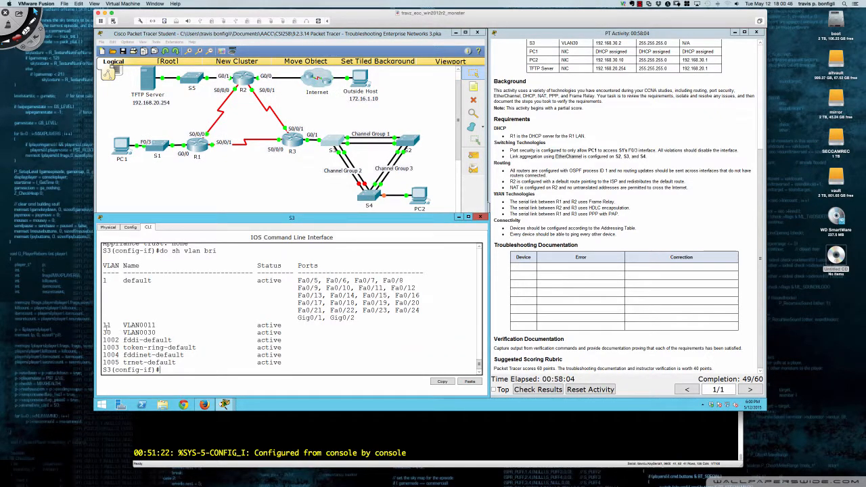
drag(103, 325, 299, 333)
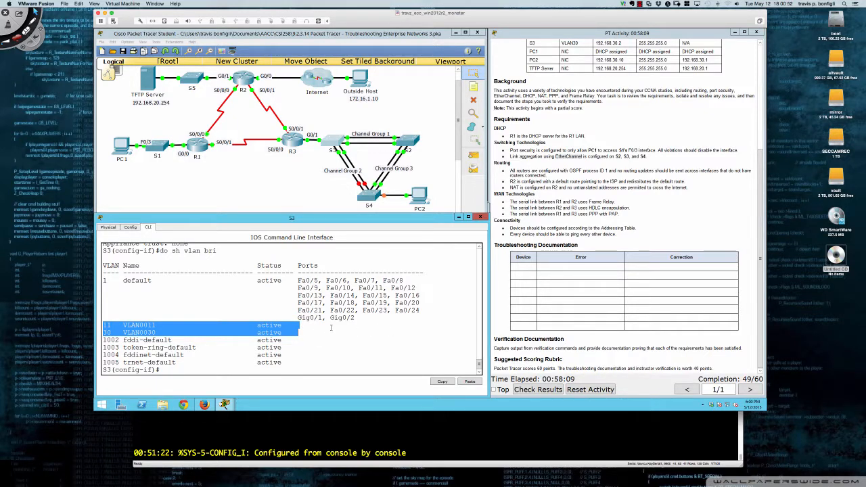
click(369, 196)
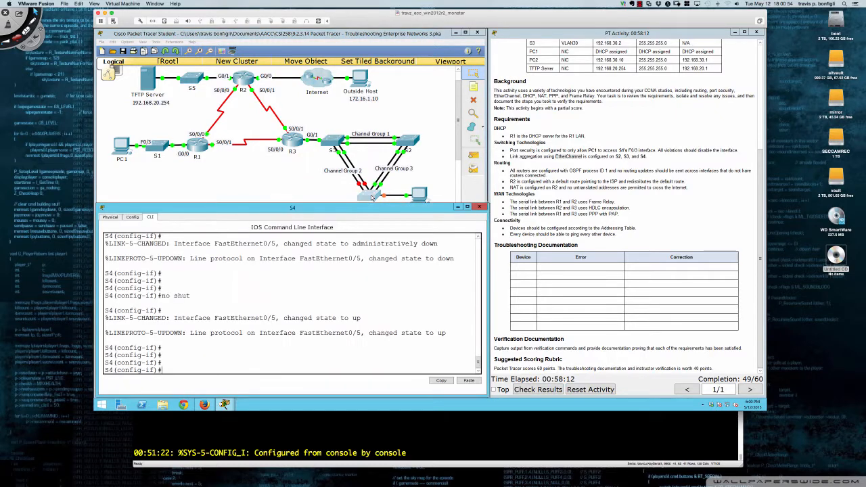
text(do sh vlan brie)
key(Return)
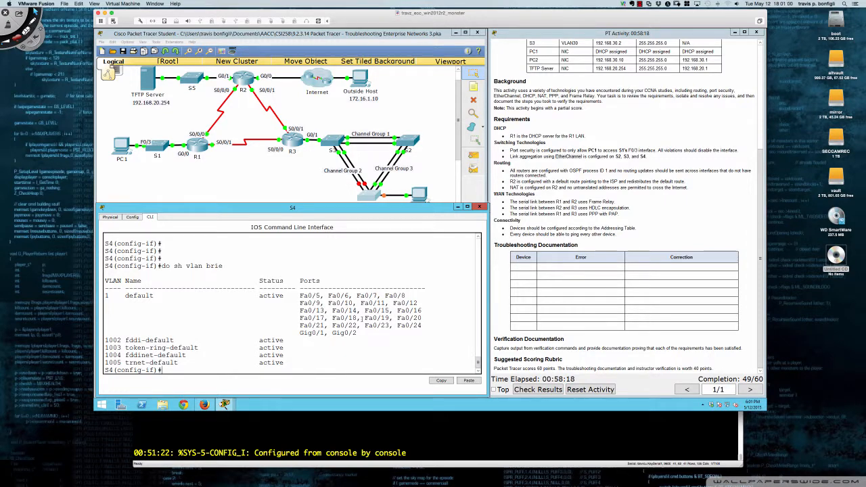
drag(298, 294, 395, 334)
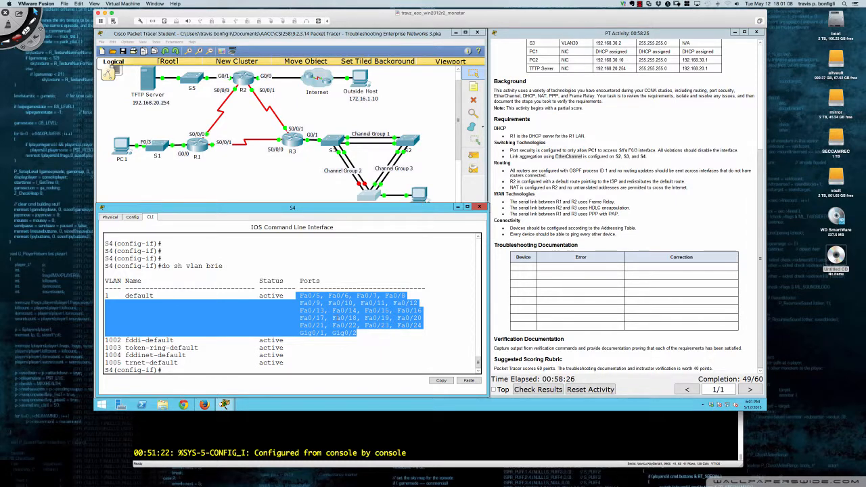
click(337, 317)
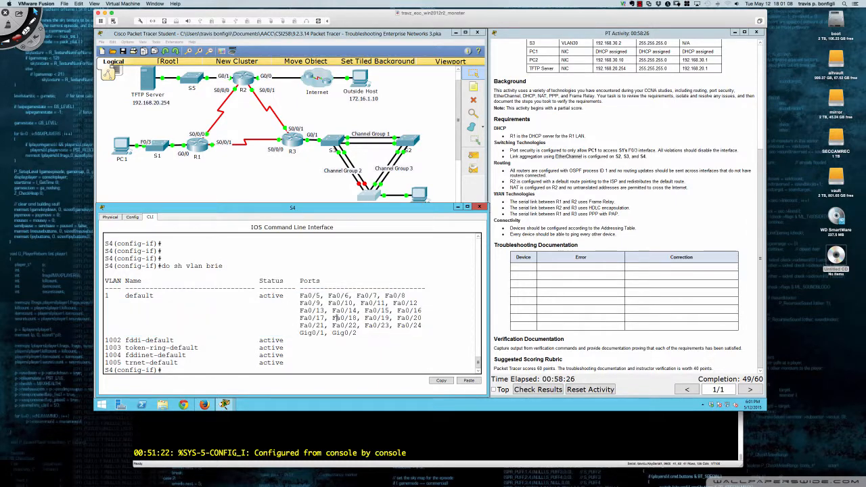
Enter privileged mode on S2 and list its VLANs in brief, examining which port belongs to VLAN 11
click(404, 141)
key(Return)
key(Return)
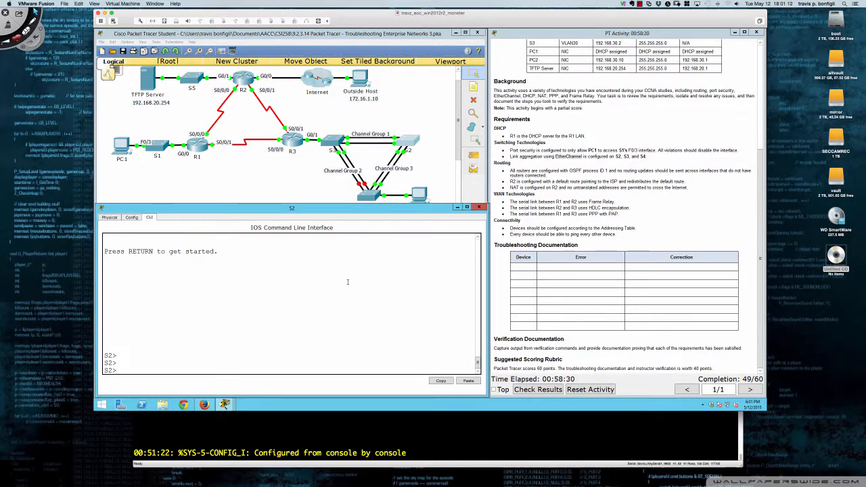
text(en)
key(Return)
text(sh vlan bri)
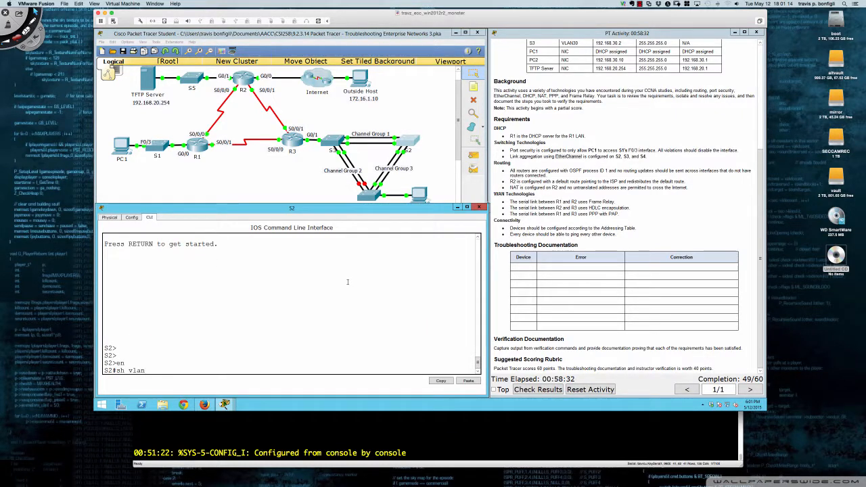
key(Return)
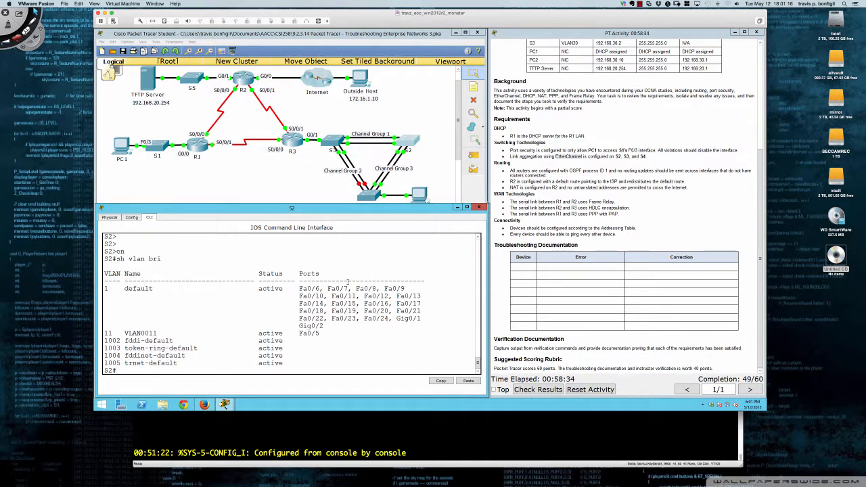
drag(320, 334, 105, 334)
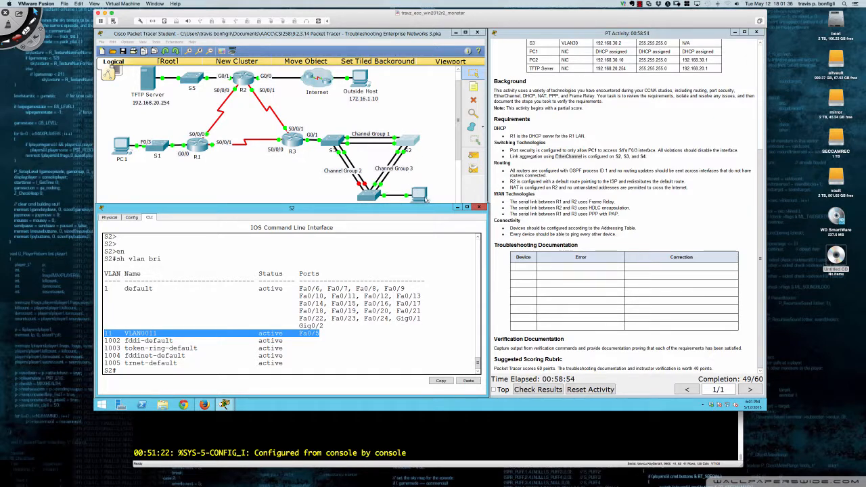
Go back to S3's VLAN listing and check which VLAN port Fa0/5 is assigned to
click(332, 141)
click(331, 296)
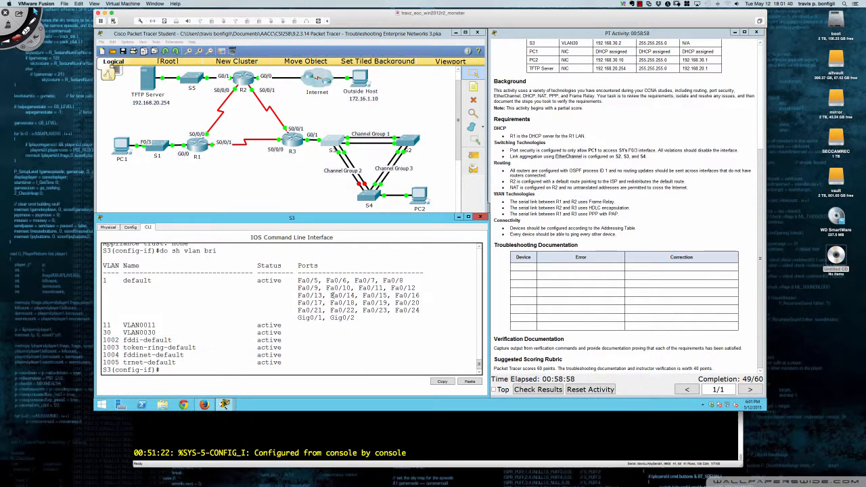
key(Return)
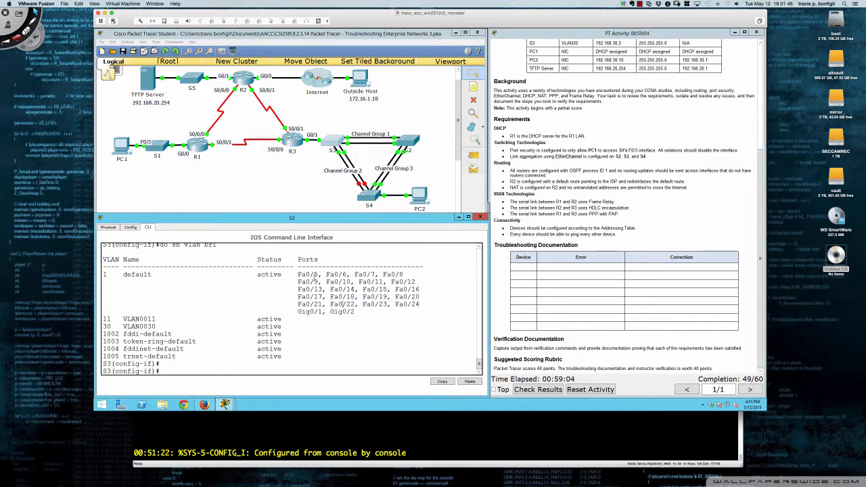
drag(318, 275, 299, 275)
Open PC2's IP configuration, check its address and default gateway, and close the PC2 window
click(414, 196)
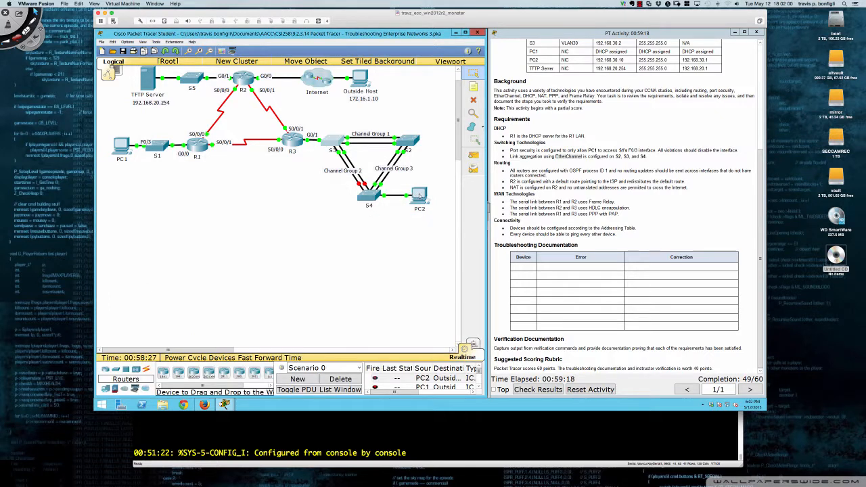
click(176, 232)
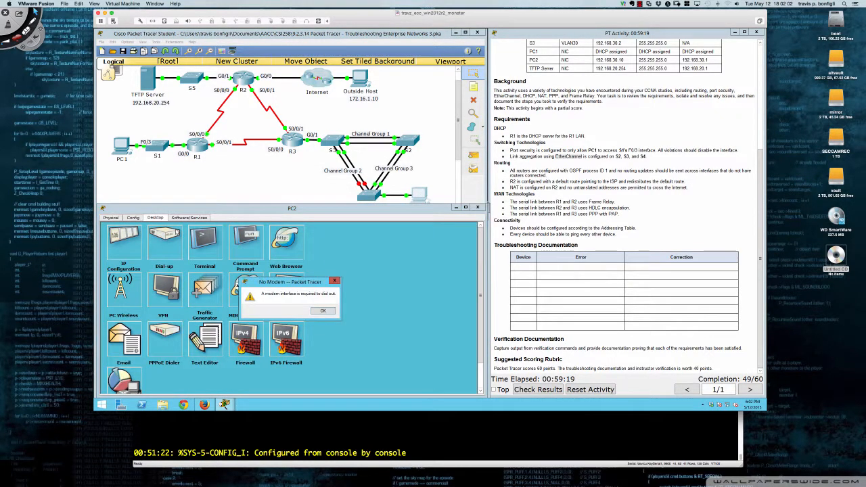
click(323, 311)
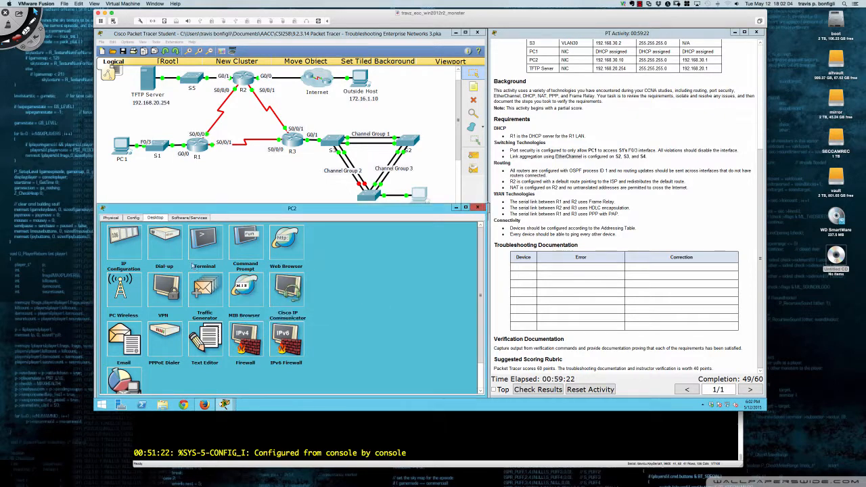
click(125, 248)
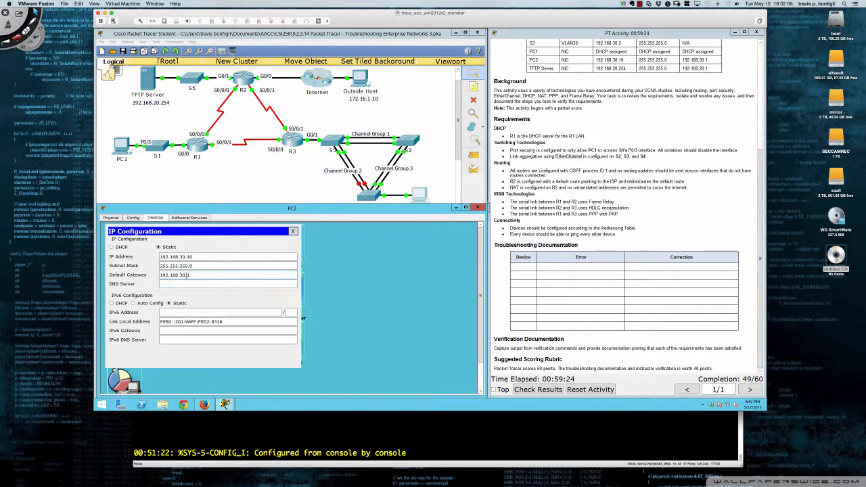
drag(190, 276, 160, 276)
click(479, 208)
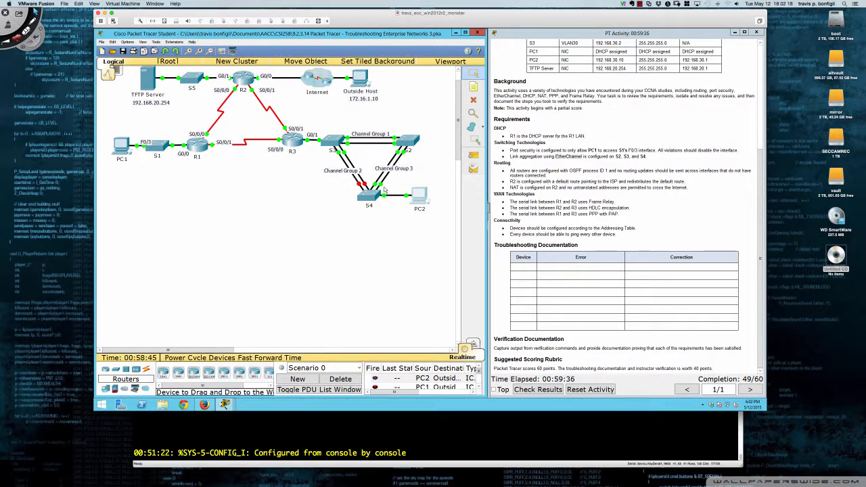
Compare the VLAN listings of S3, S4 and S2, examining VLAN 11, VLAN 30 and the Fa0/5 assignment
click(331, 140)
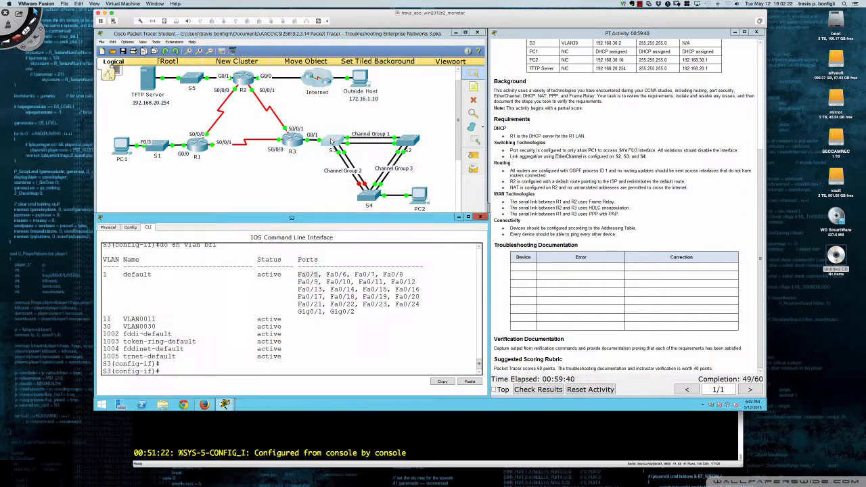
click(366, 195)
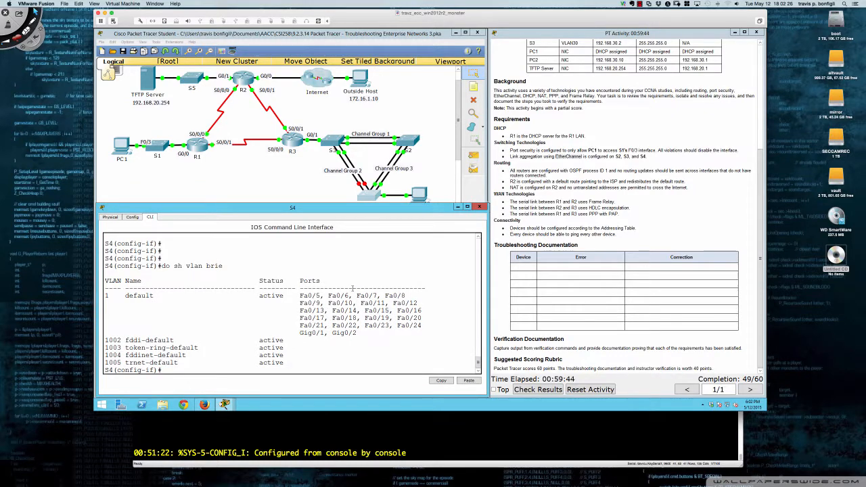
click(407, 145)
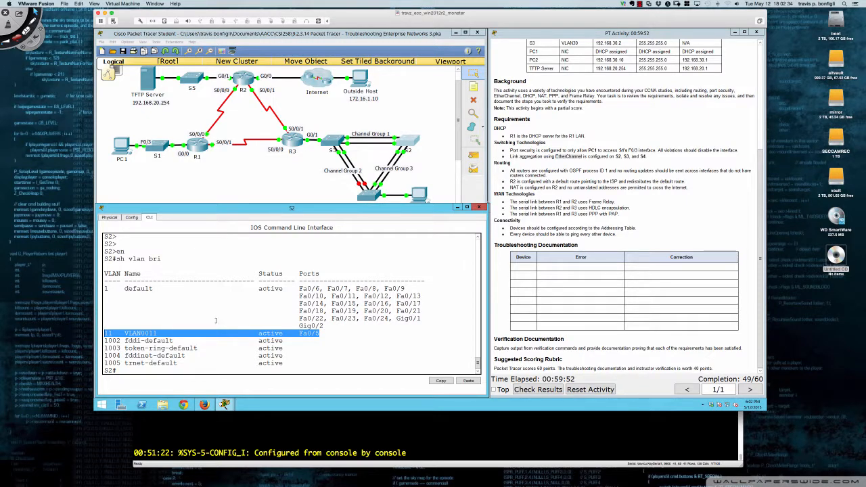
drag(157, 333, 104, 333)
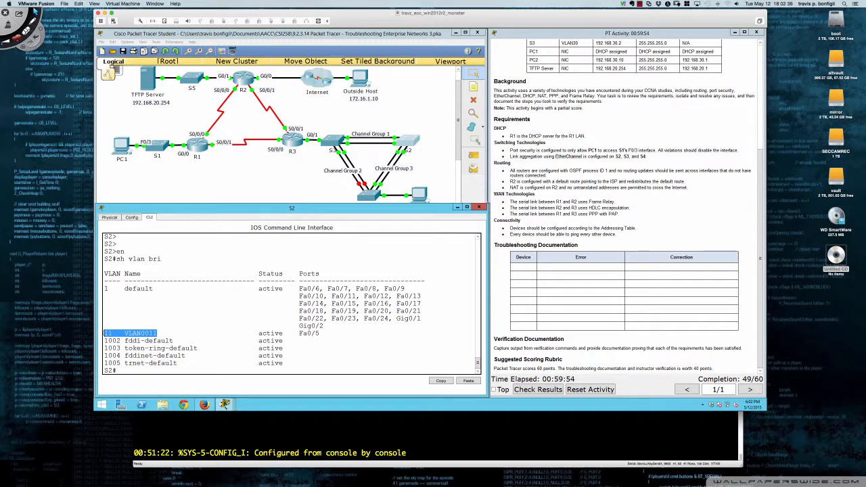
drag(300, 333, 318, 333)
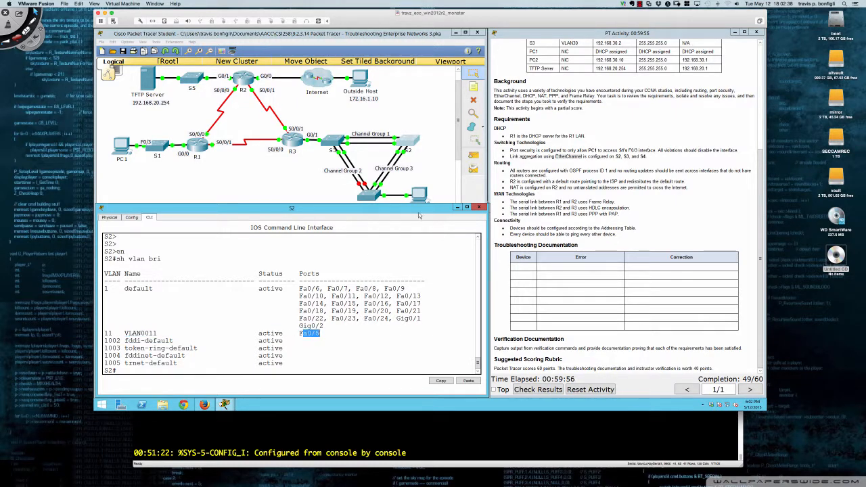
click(368, 196)
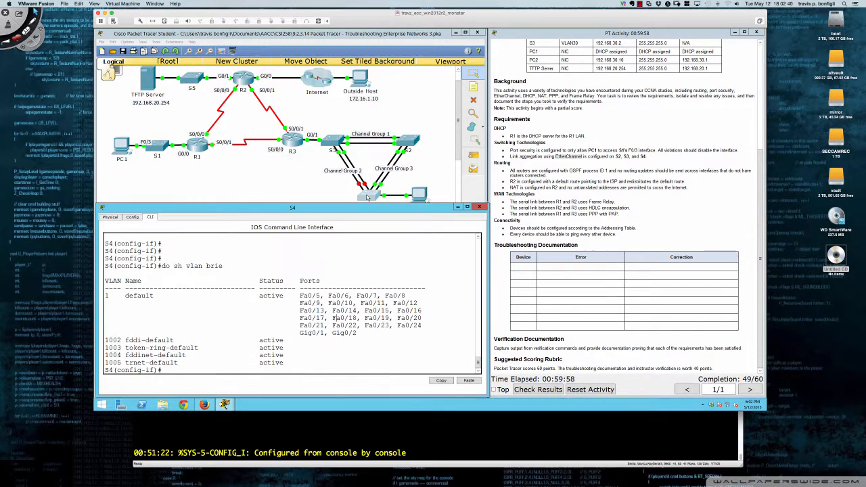
click(330, 142)
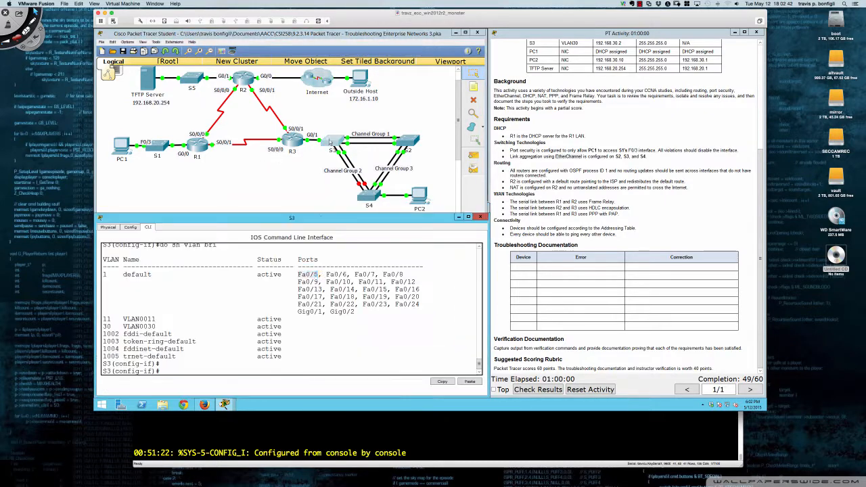
drag(102, 318, 289, 326)
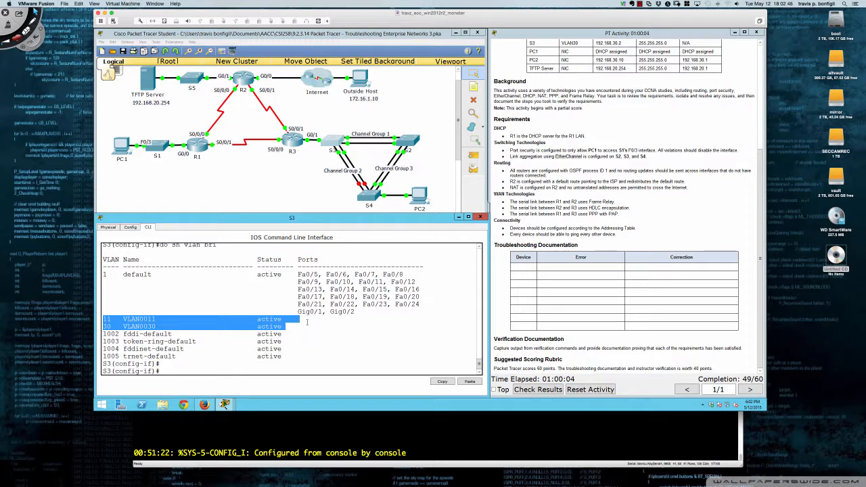
click(313, 323)
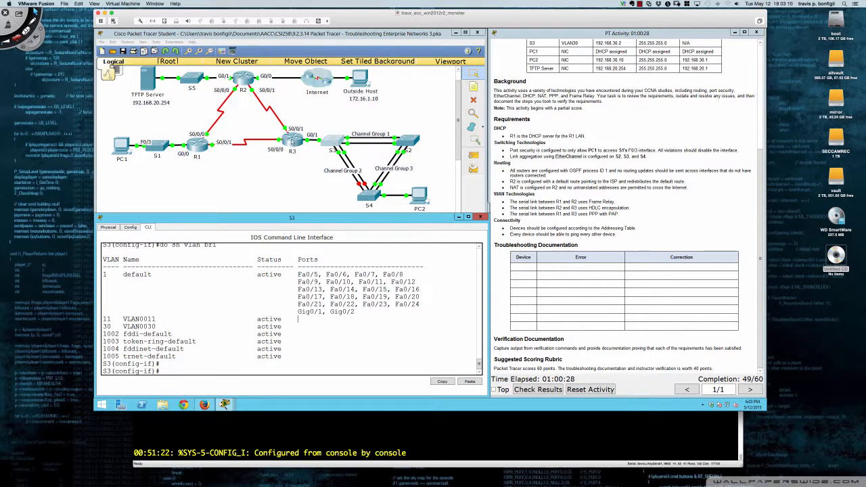
Show R3's running configuration and examine the GigabitEthernet0/1 interface for its addressing and any subinterfaces
click(294, 149)
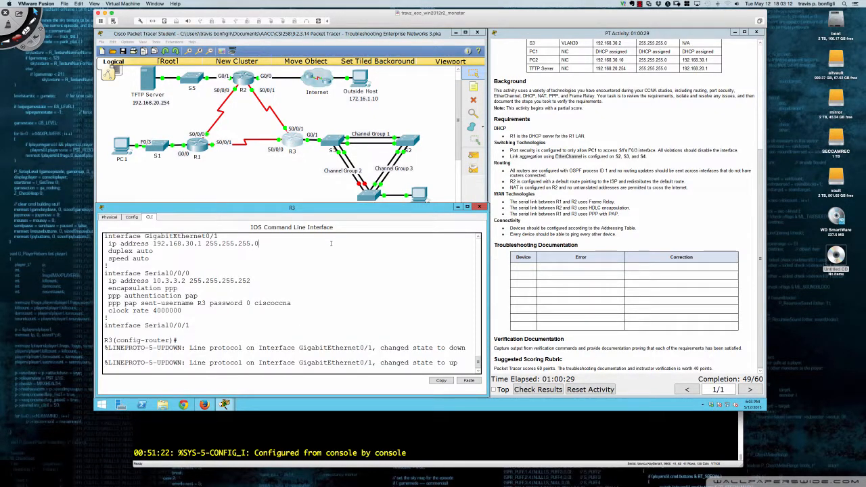
key(Return)
key(Return)
key(Return)
key(Return)
text(do sh)
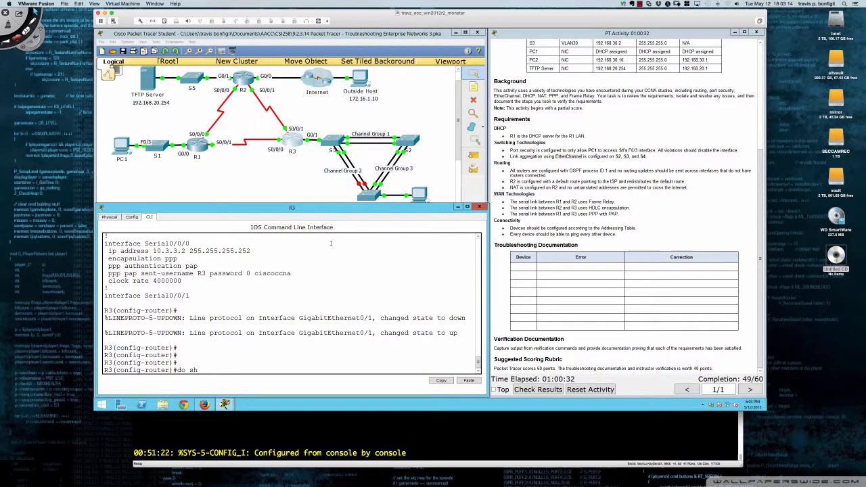
text( run)
key(Return)
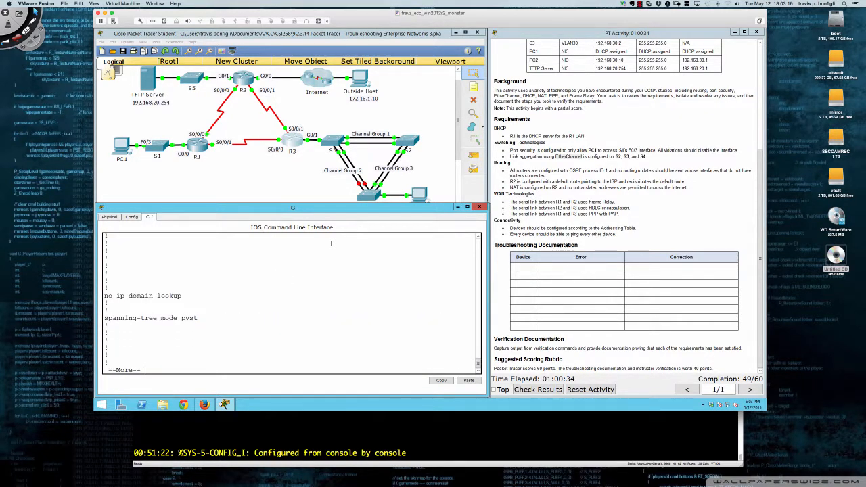
key(space)
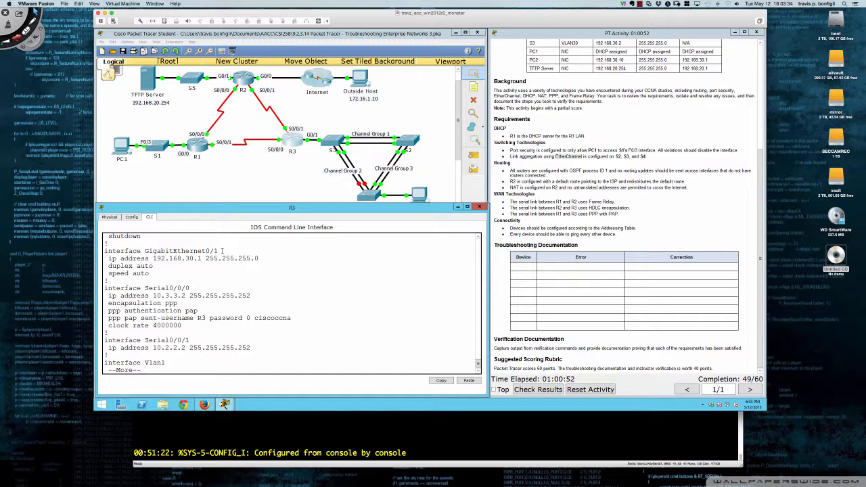
Configure S3's GigabitEthernet0/1 interface as a trunk port with switchport mode trunk
click(334, 146)
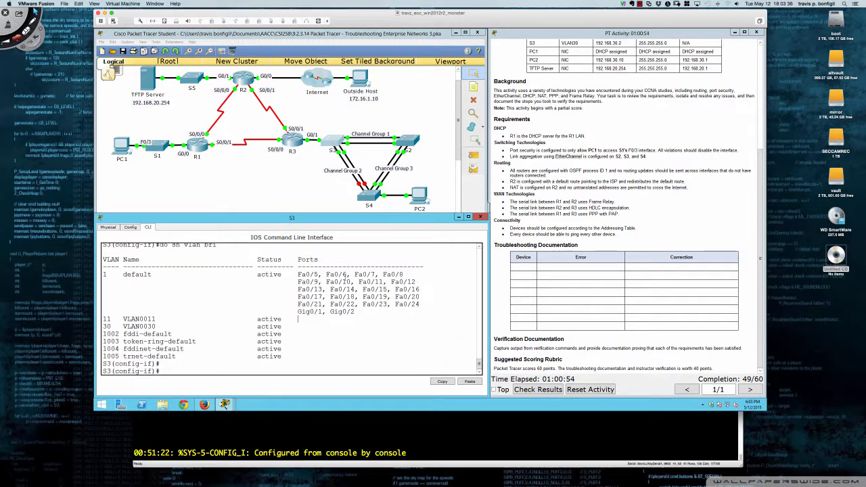
key(Return)
key(Return)
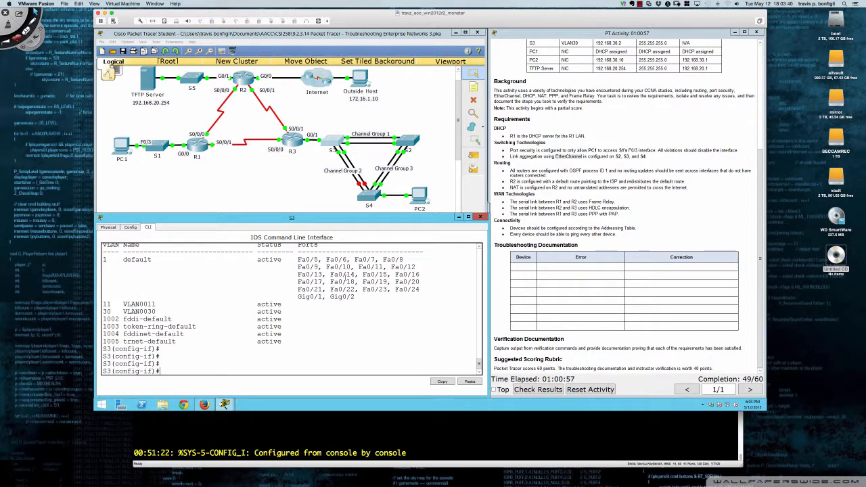
key(Return)
key(Return)
key(Return)
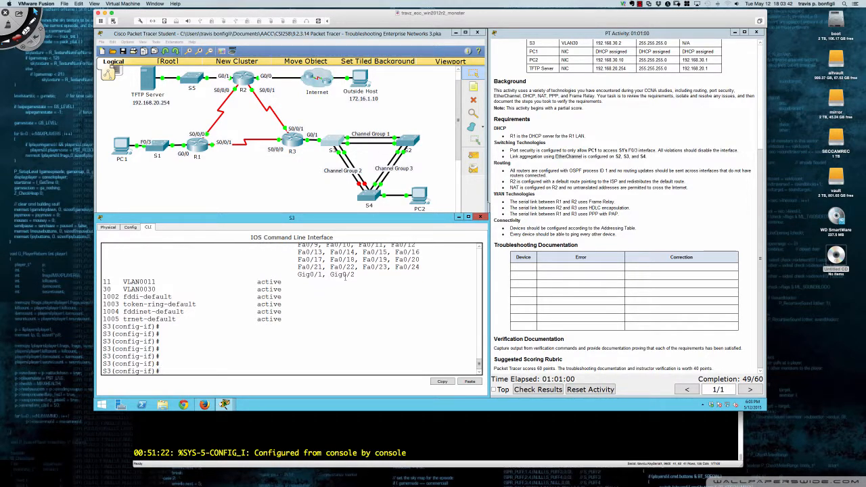
text(int gi0/1)
key(Return)
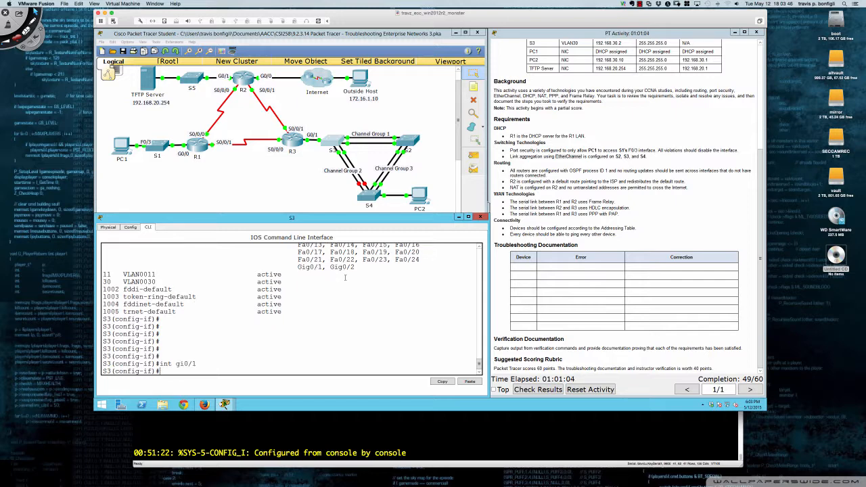
text(swi)
key(Tab)
text(mode trun)
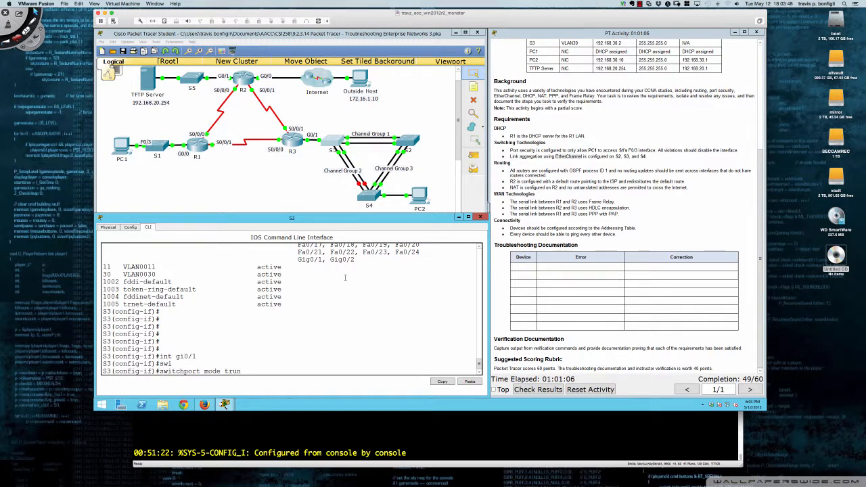
key(Return)
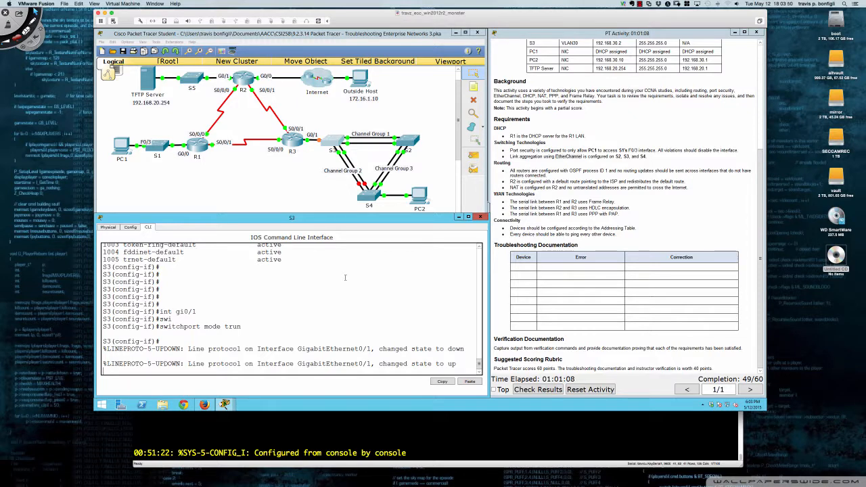
key(Return)
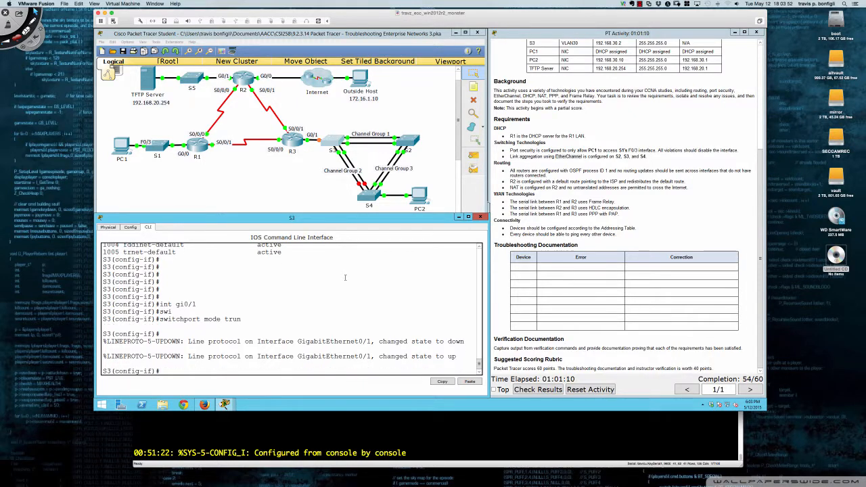
key(Return)
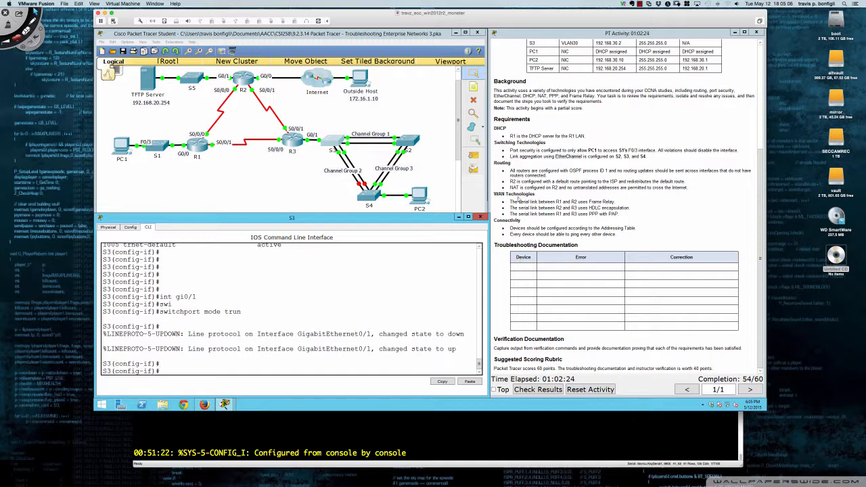
Ping the TFTP server at 192.168.20.254 from PC2's command prompt
click(419, 196)
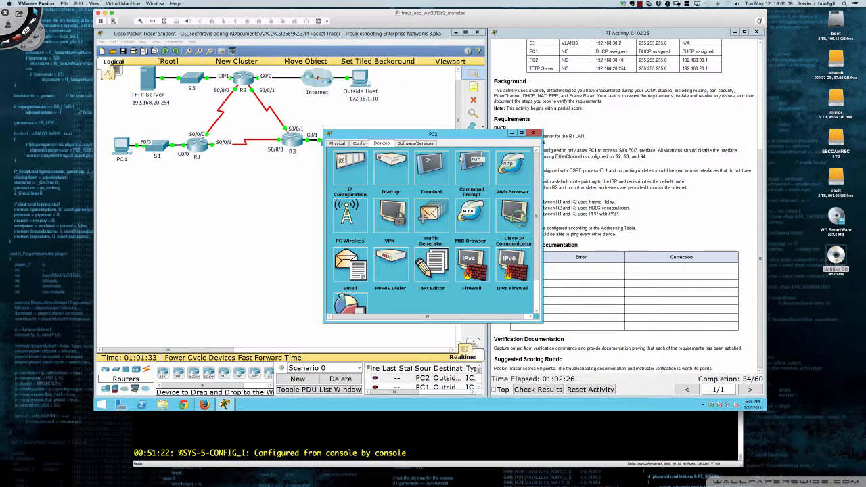
drag(470, 139, 245, 212)
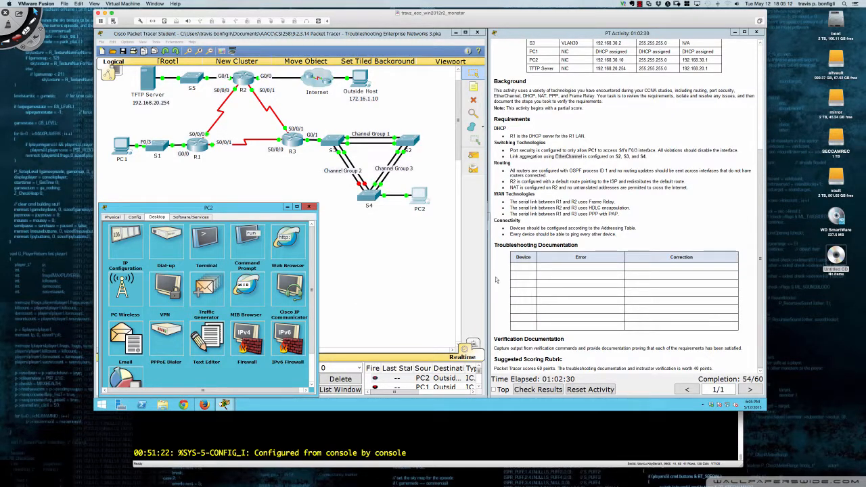
click(247, 238)
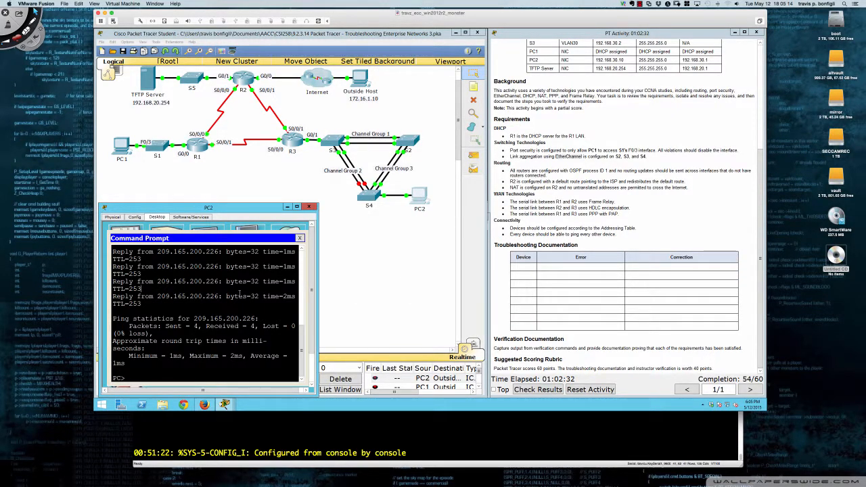
key(Up)
key(Return)
text(ping 192.168.20.254)
key(Return)
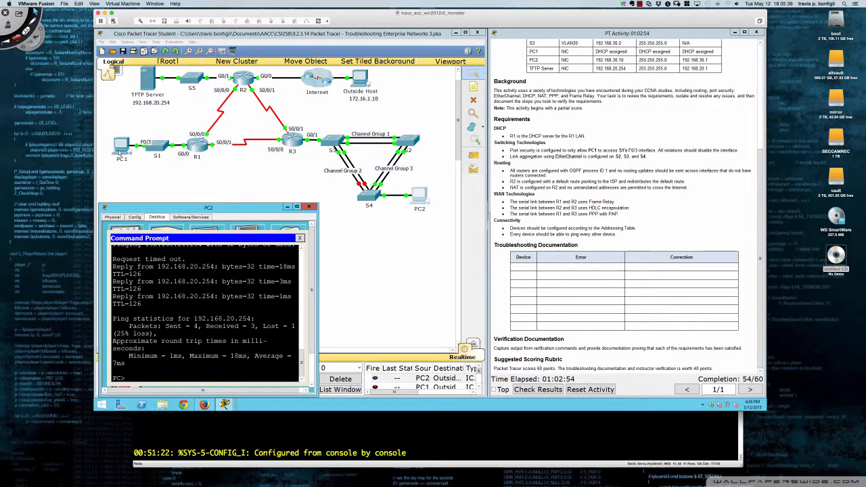
Ping PC2 at 192.168.30.10 from PC1's command prompt
click(120, 152)
click(290, 229)
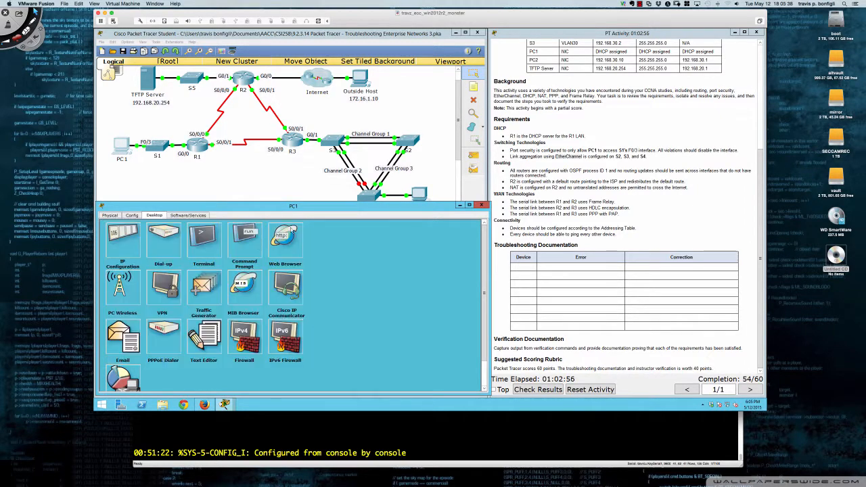
click(248, 246)
text(ping)
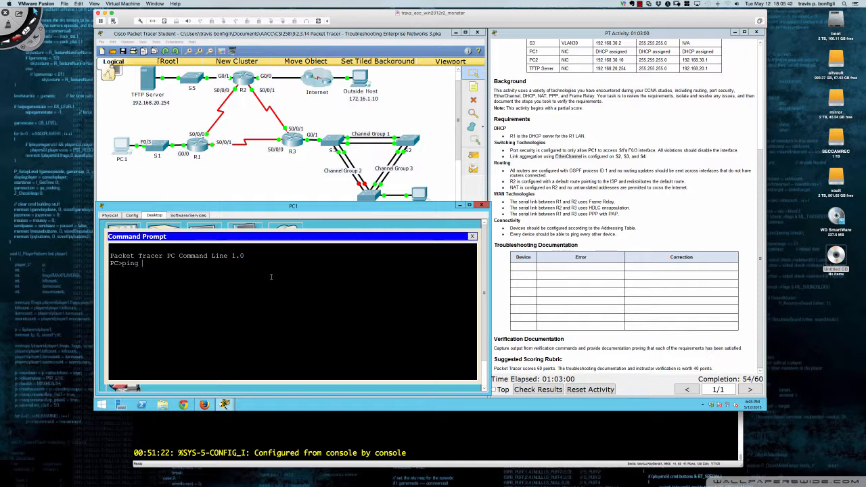
text( 192.168.30.10)
key(Return)
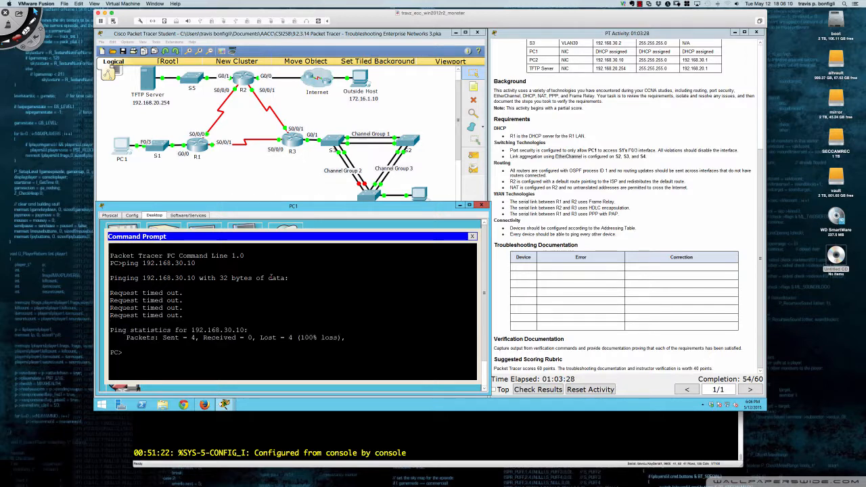
Ping 209.165.200.226 from PC1, trace the route to the same address, and close the command prompt
text(ping)
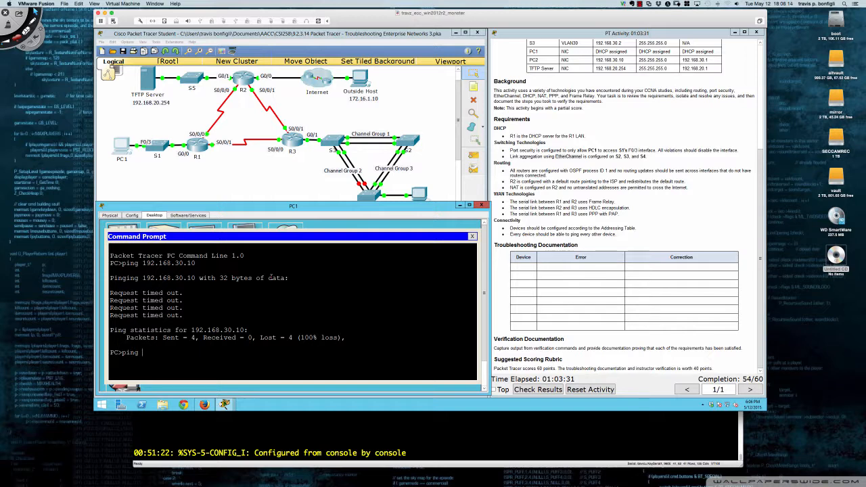
text( 209.165.200.226)
key(Return)
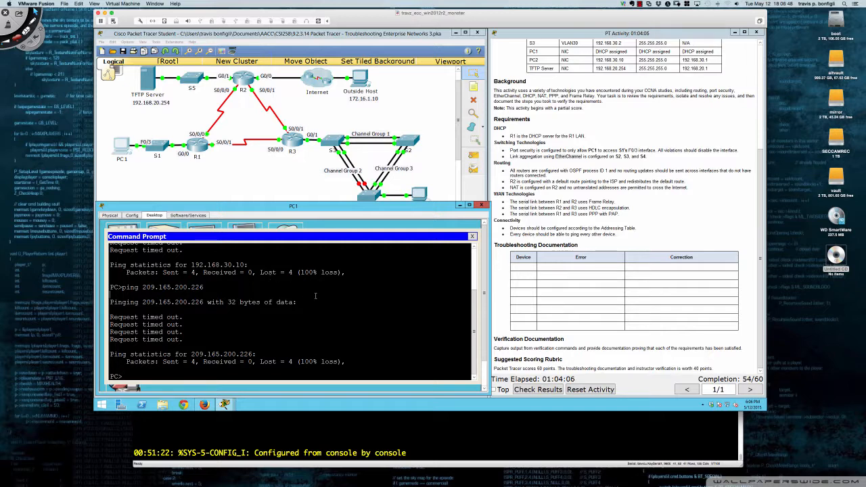
text(tracert 209.165.200.226)
key(Return)
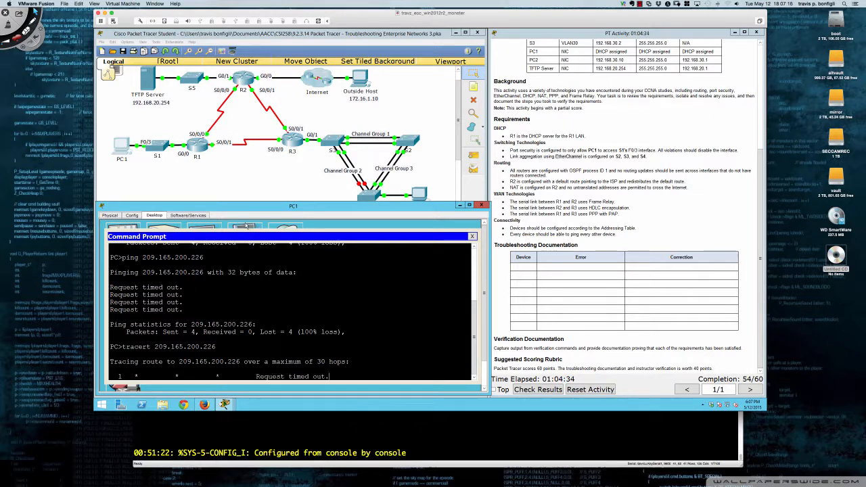
click(471, 237)
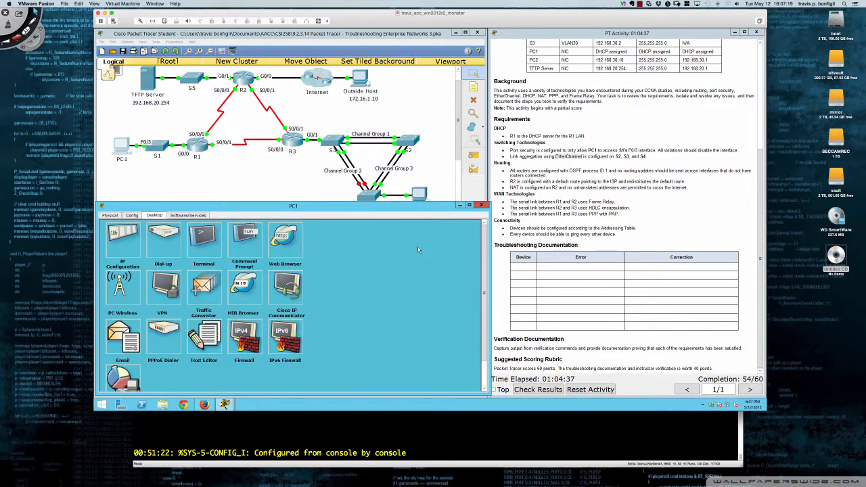
Check PC1's IP configuration, switch it to Static and back to DHCP to request a fresh address, and close it
click(112, 248)
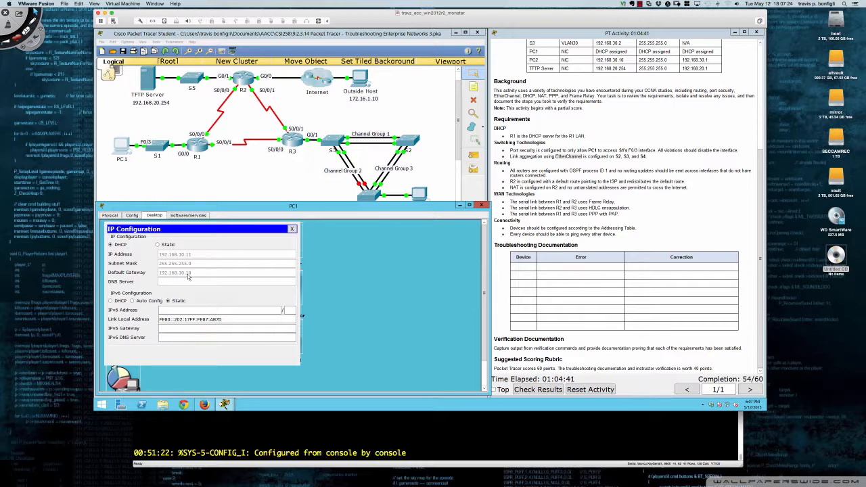
click(157, 245)
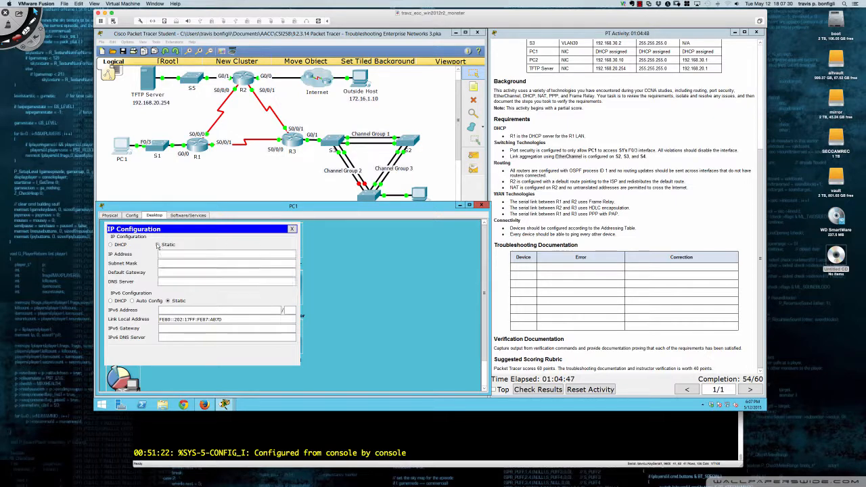
click(111, 245)
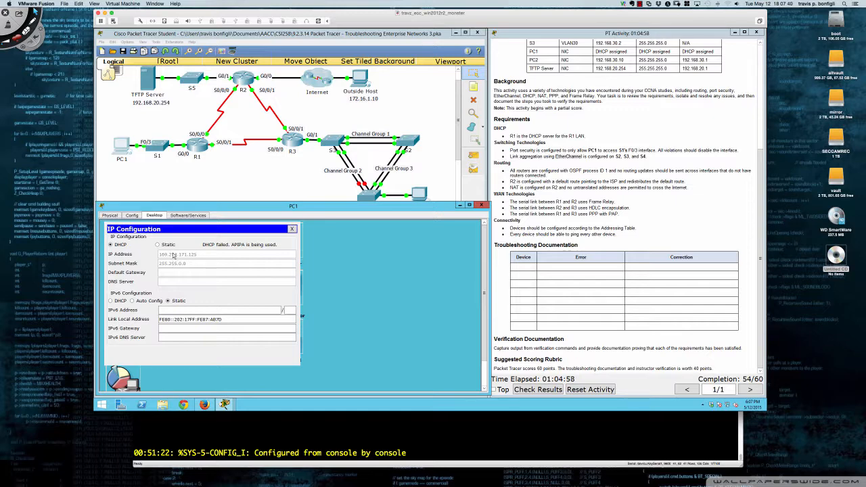
click(291, 229)
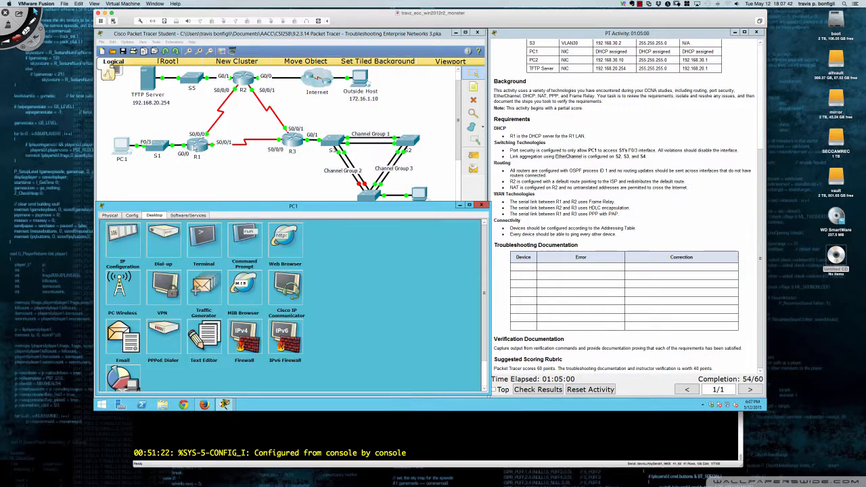
Show R1's running configuration from privileged mode and examine the DHCP excluded addresses and pool settings
click(196, 145)
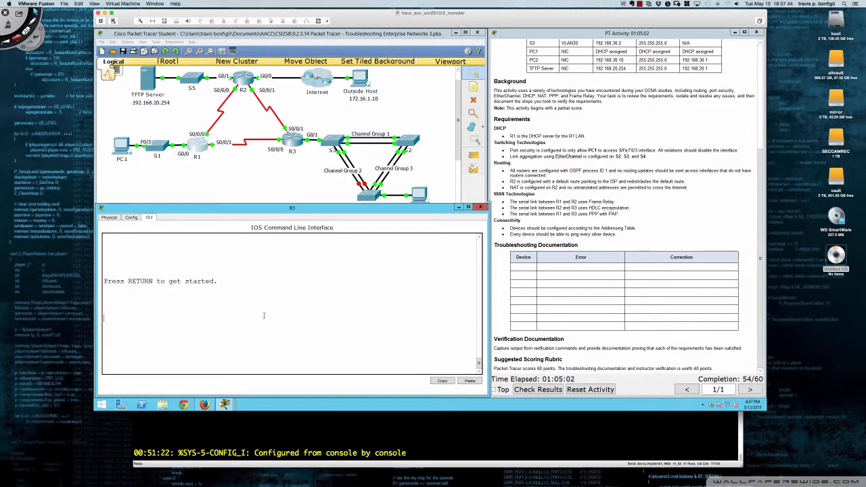
key(Return)
key(Return)
key(Return)
key(Return)
text(en)
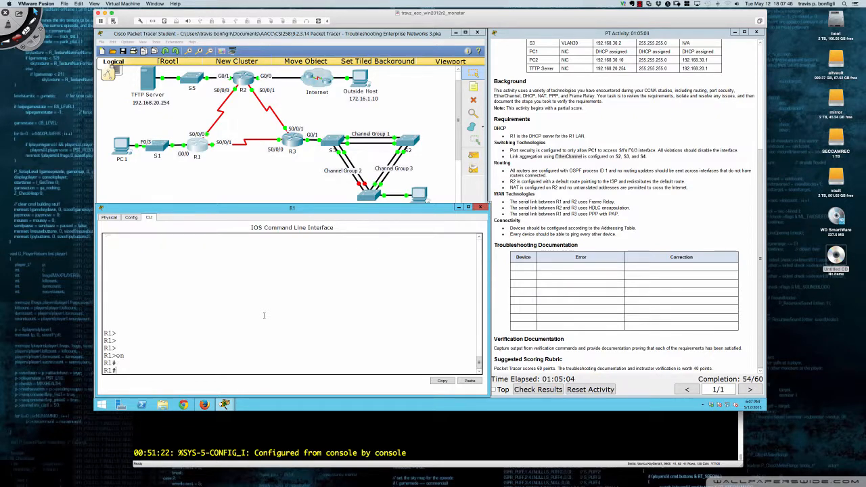
key(Return)
key(Return)
key(Return)
key(Return)
text(show run)
key(Return)
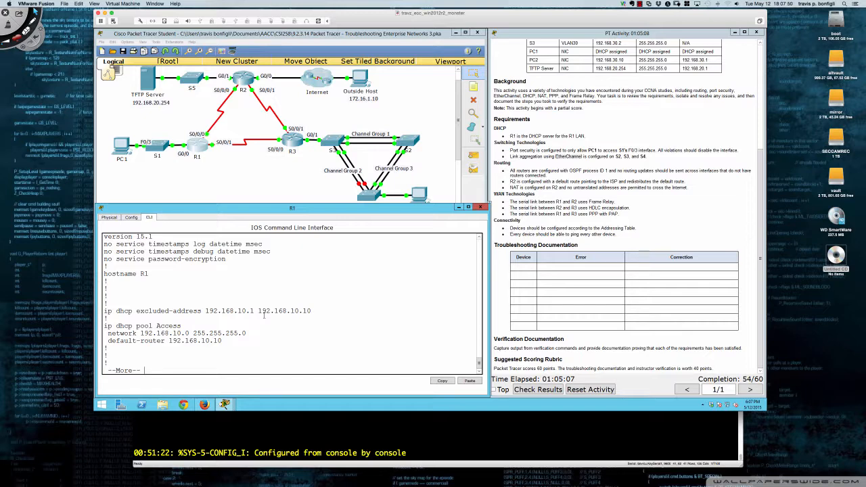
key(q)
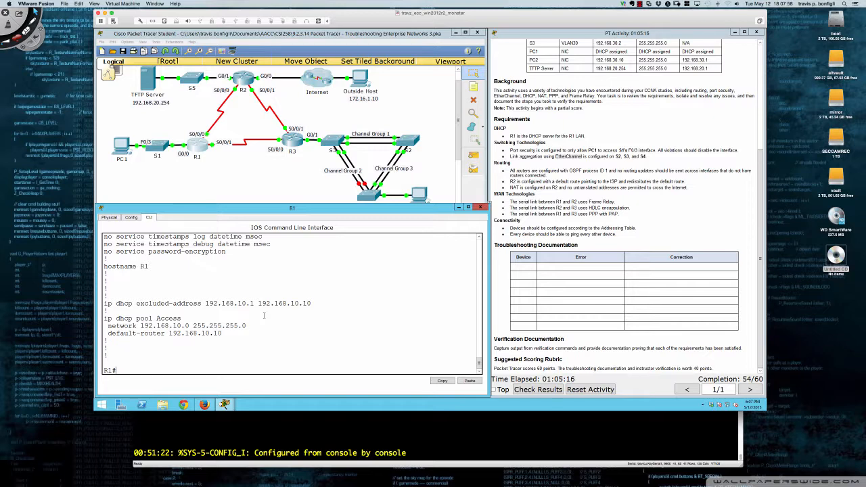
Remove the default router 192.168.10.10 from R1's DHCP pool Access
text(con f t)
key(Return)
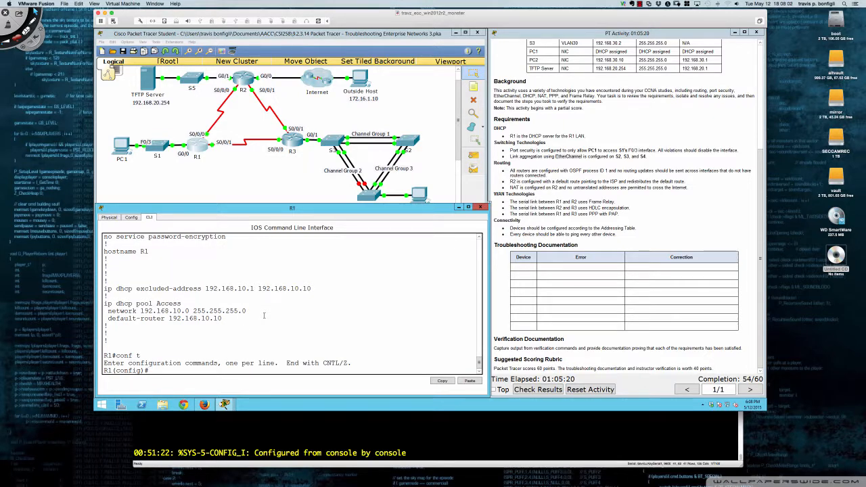
text(ip )
text(dchp)
key(BackSpace)
key(BackSpace)
key(BackSpace)
text(hcp pp)
text(ol Access)
key(Return)
text(no def)
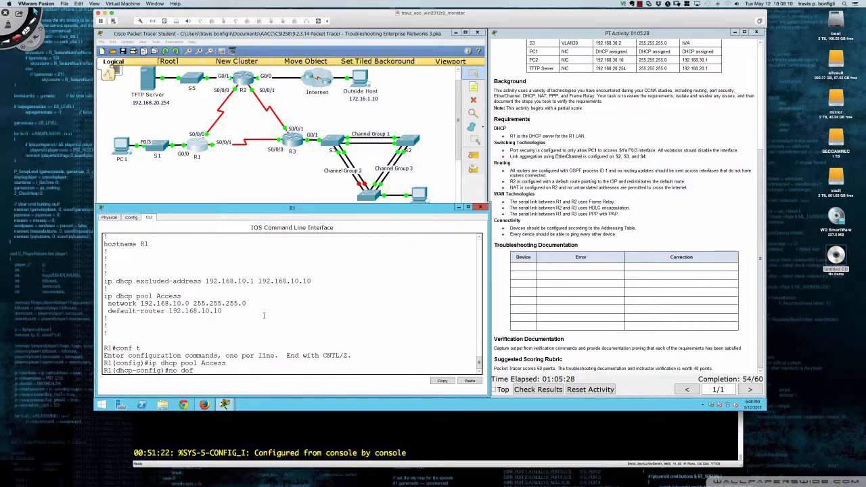
key(Tab)
text(192)
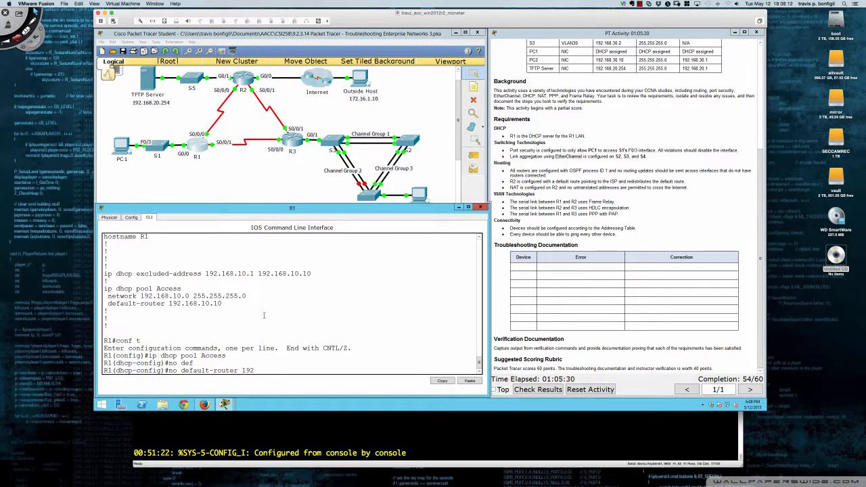
text(.168.10.10.)
key(Return)
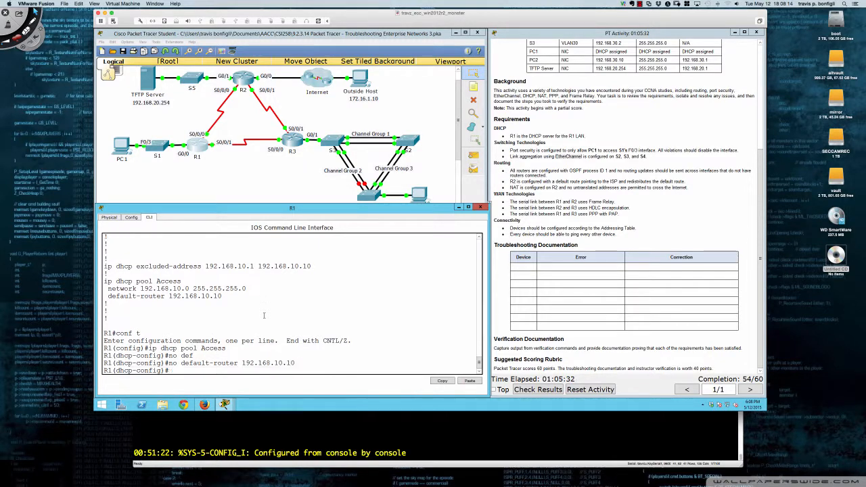
Set the default router of R1's DHCP pool Access to 192.168.10.1
text(def)
key(Tab)
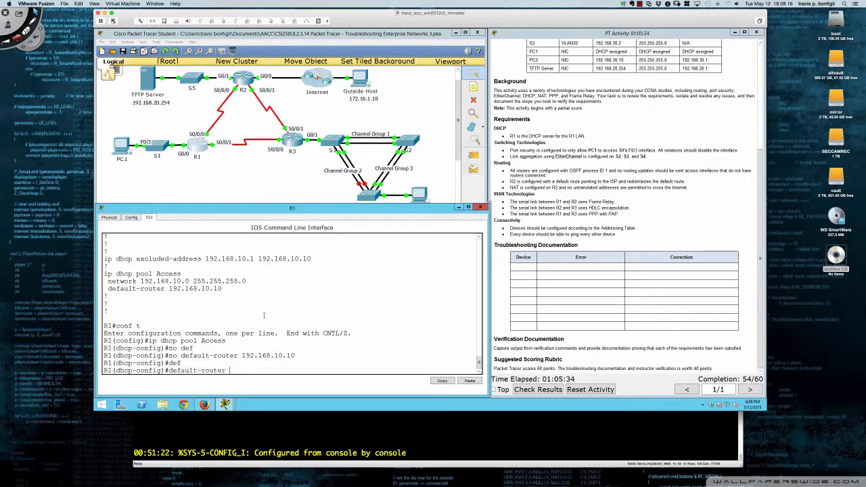
text(192.168.10.1)
key(Return)
key(Return)
key(Return)
key(Return)
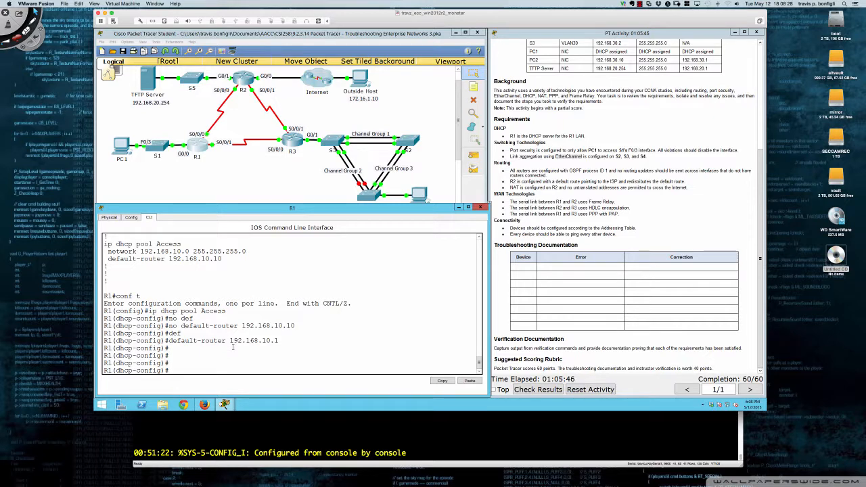
Leave configuration mode on R1 and save the running configuration with write memory
text(end)
key(Return)
key(Return)
key(Return)
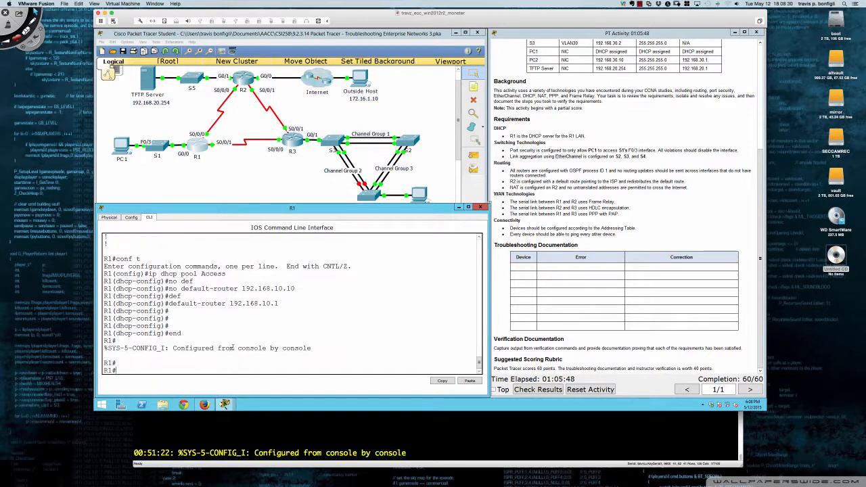
text(wri me)
key(Return)
key(Return)
key(Return)
key(Return)
key(Return)
key(Return)
key(Return)
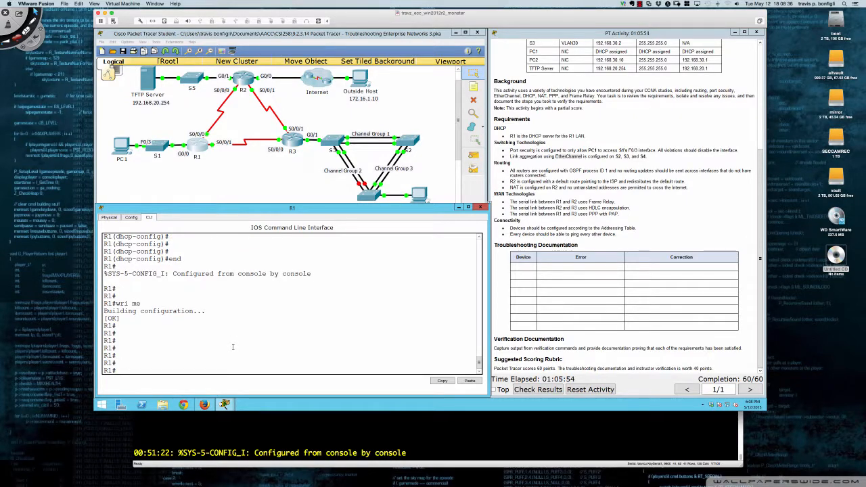
Show R1's running configuration and examine the DHCP excluded addresses and the Access pool's network and default router
text(sh run)
key(Return)
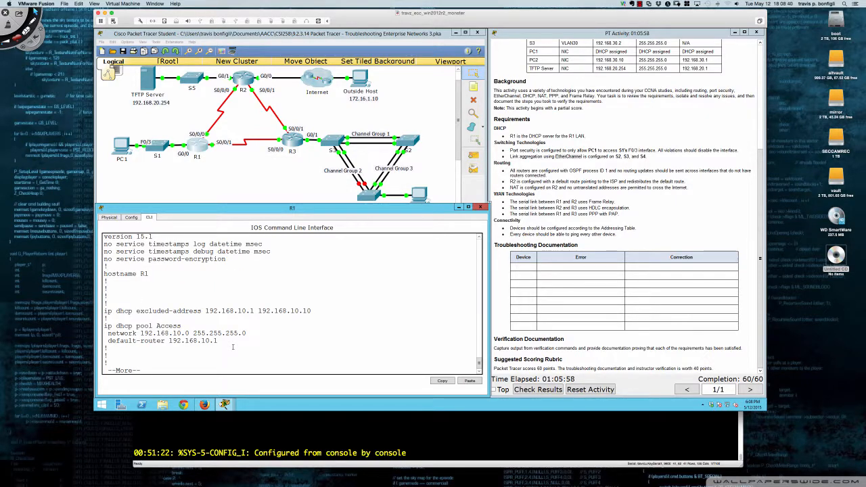
drag(312, 311, 106, 332)
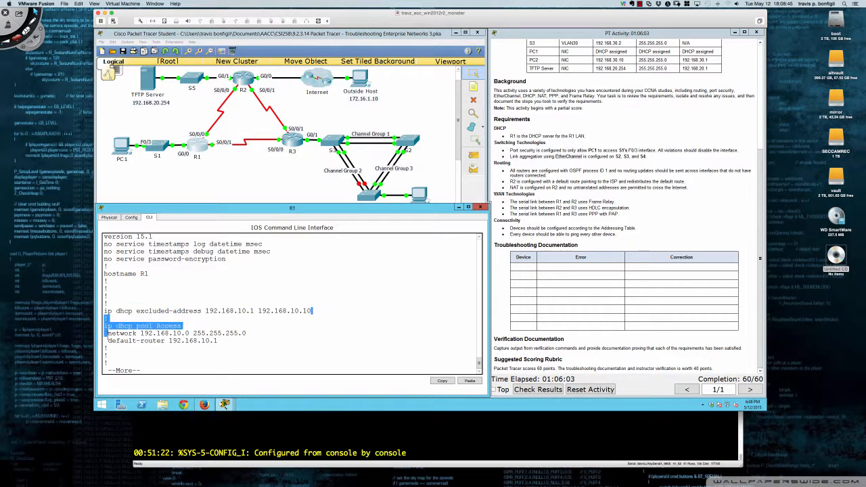
click(218, 341)
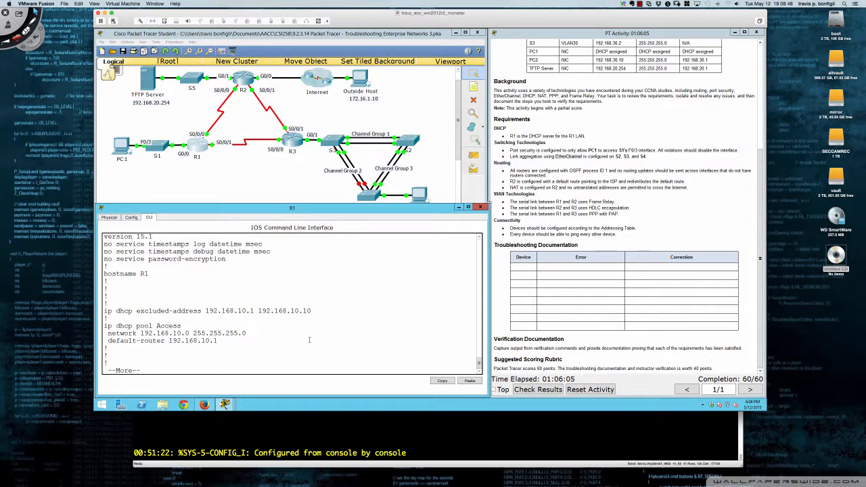
key(space)
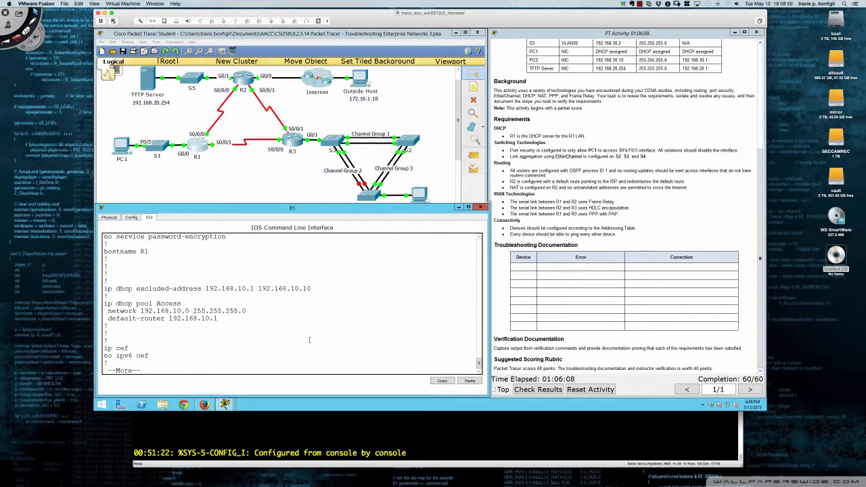
List the DHCP address bindings on R1
text(sh ip)
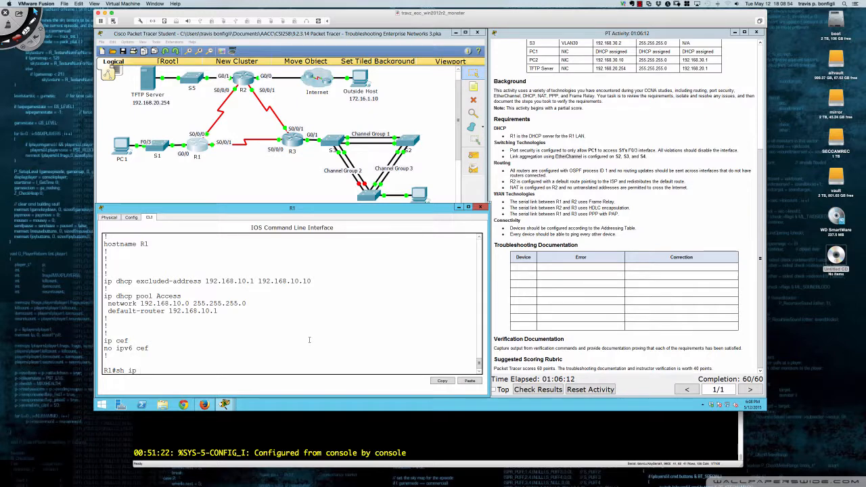
text( dhcp bi)
key(Return)
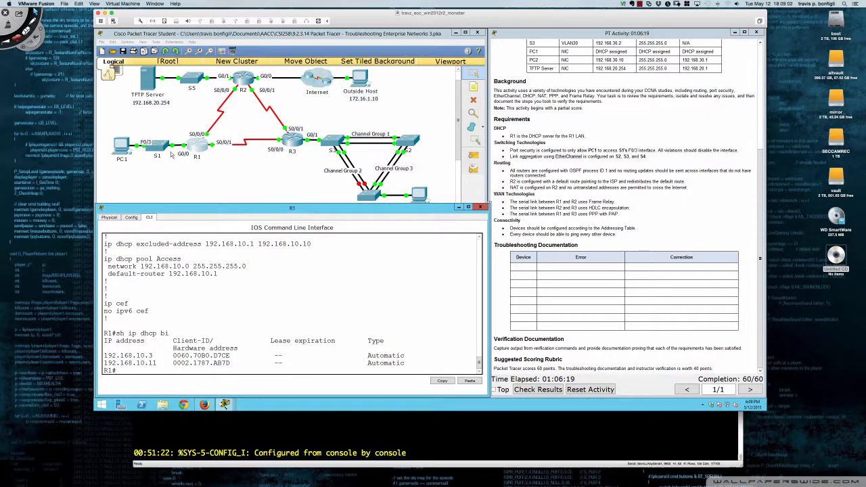
Request a new DHCP lease on PC1 by switching its IP configuration to static and back to DHCP, then close the configuration
click(125, 149)
click(134, 252)
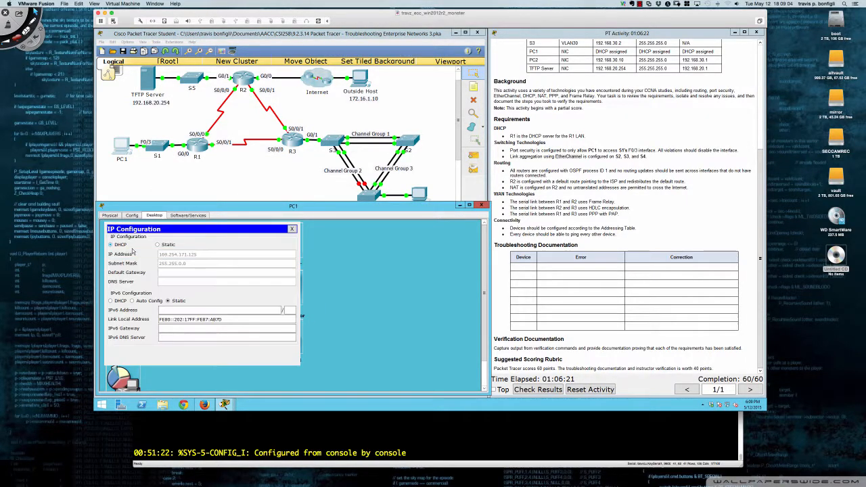
click(157, 246)
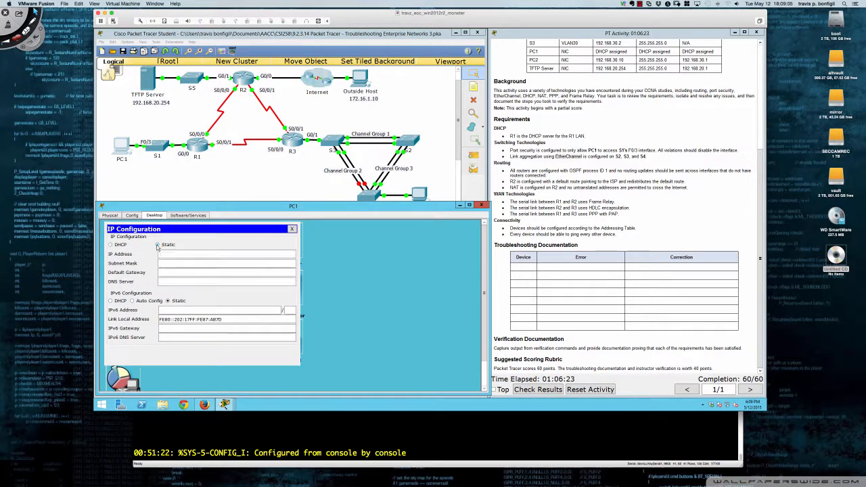
click(112, 246)
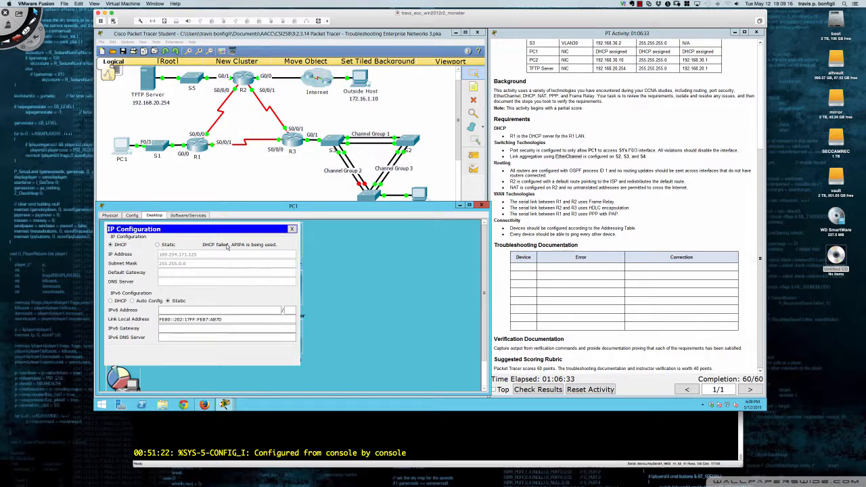
click(292, 230)
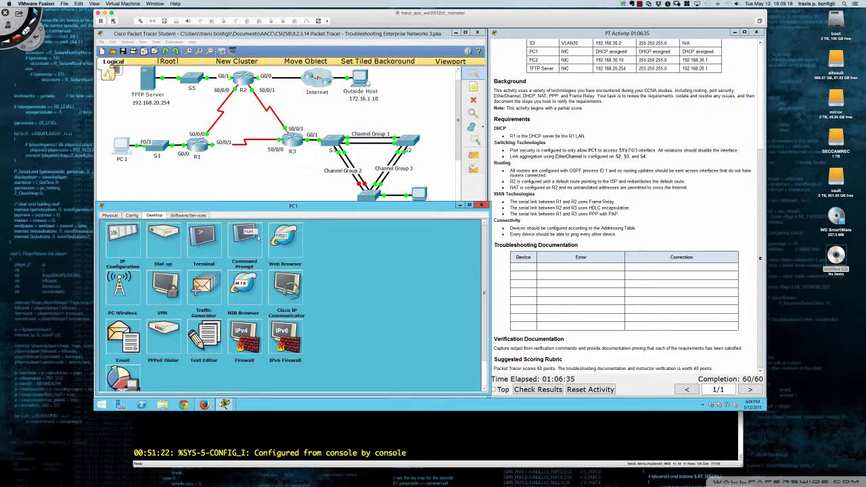
Enter privileged mode on S1 and show its running configuration, examining the access VLAN and port security on FastEthernet0/3
click(160, 150)
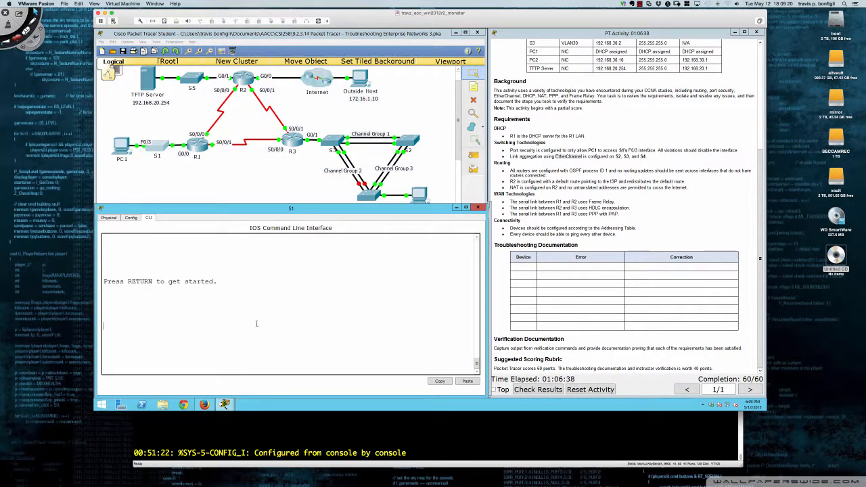
key(Return)
key(Return)
key(Return)
text(en)
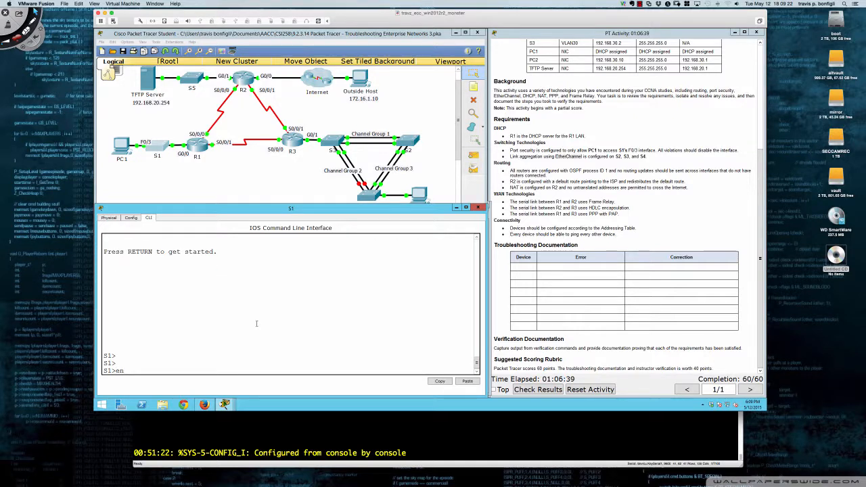
key(Return)
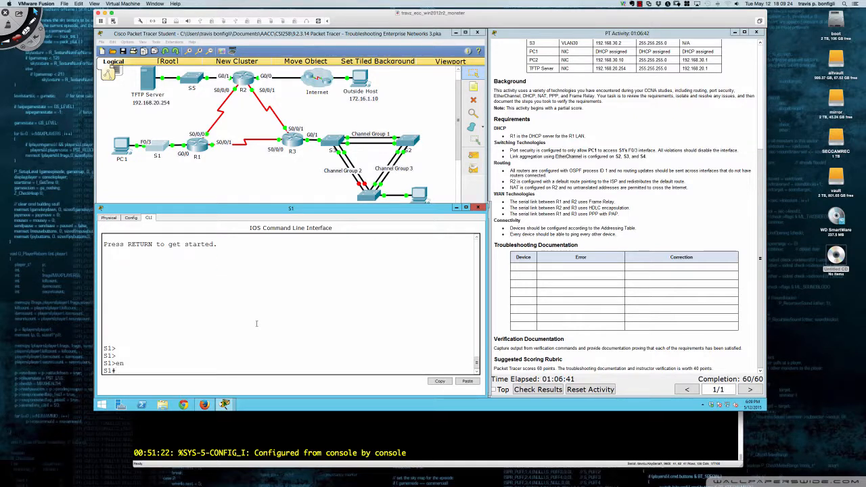
text(sh run)
key(Return)
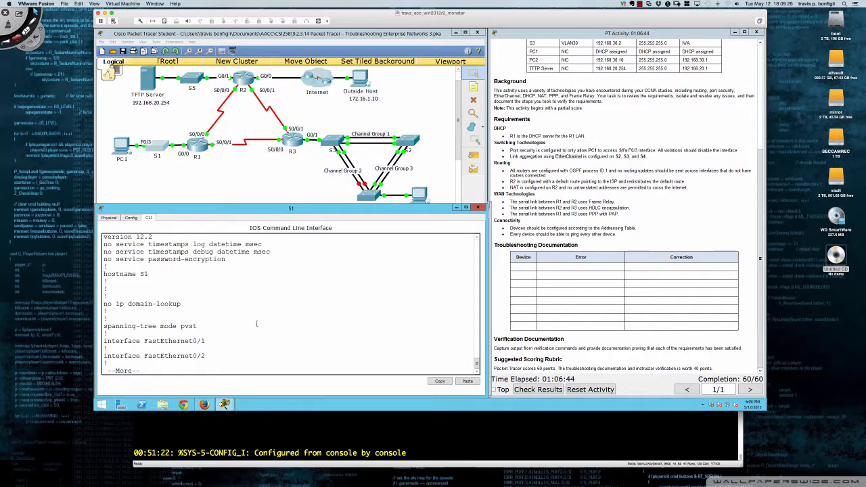
key(Return)
key(Return)
key(Return)
key(Return)
key(Return)
key(Return)
key(Return)
key(Return)
key(Return)
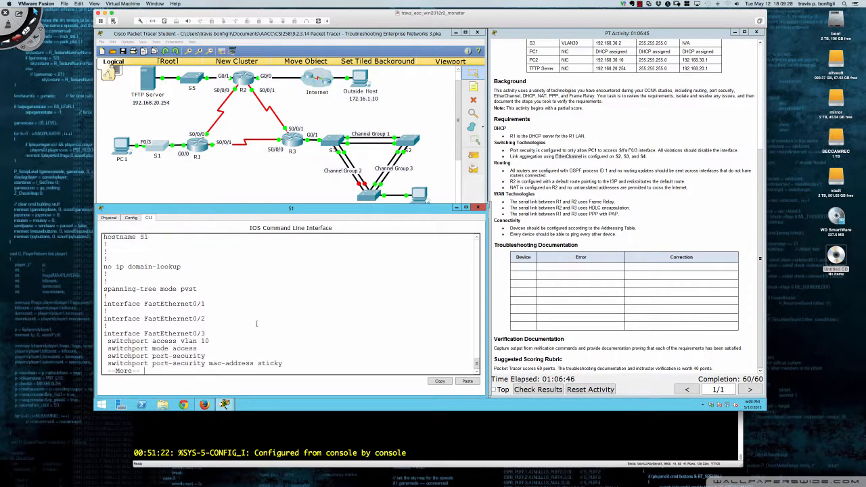
key(Return)
key(Return)
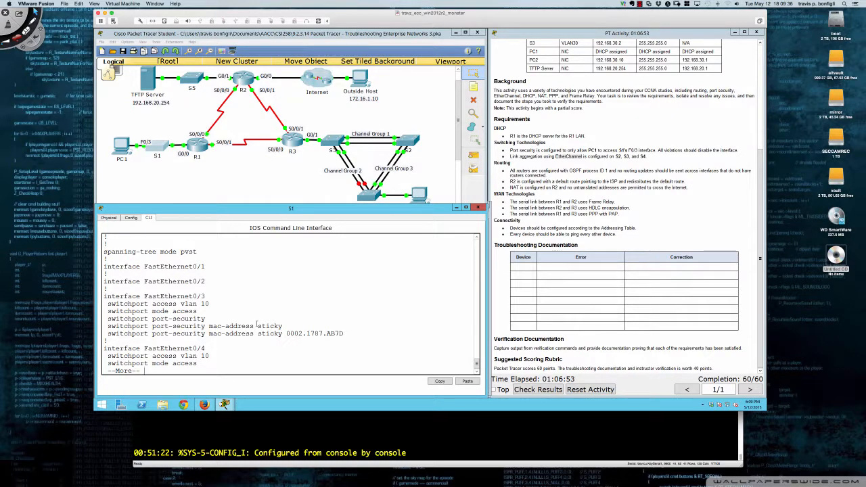
Show the VLAN brief table on S1 to check the VLAN port assignments
text(sh)
text( vlan )
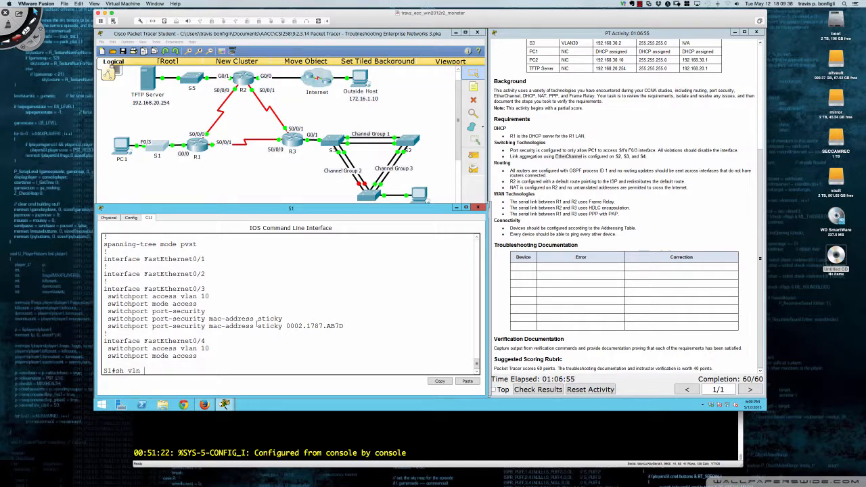
text(bri)
key(Return)
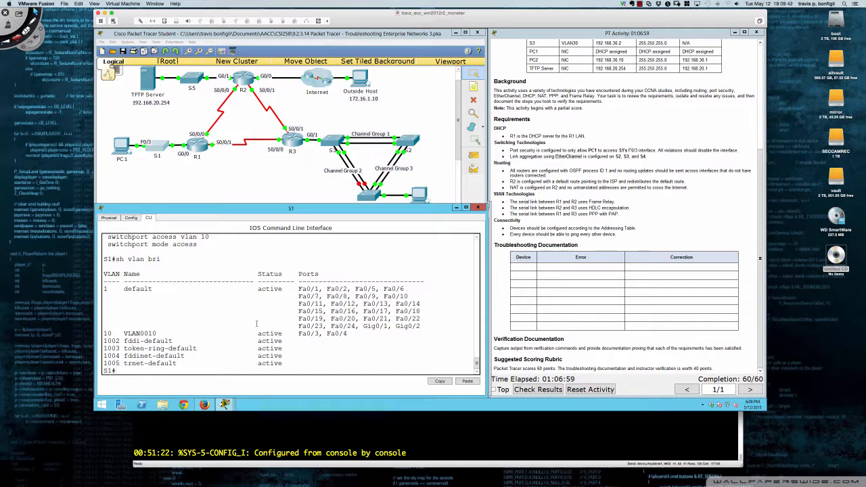
Show S1's running configuration again and examine the gigabit ports, VLAN interfaces and line settings
text(sh run)
key(Return)
key(space)
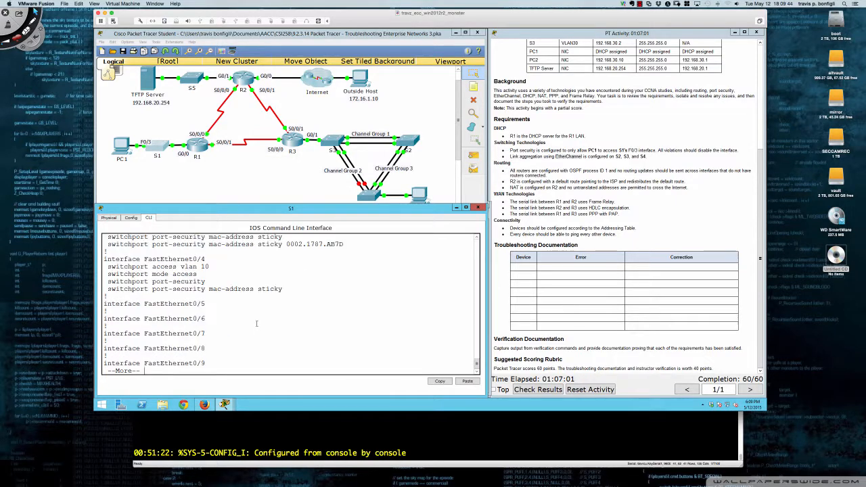
key(space)
key(space)
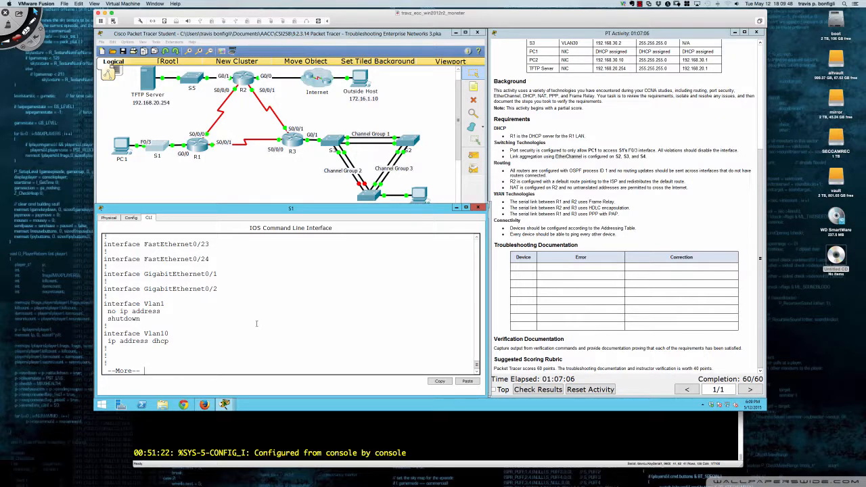
key(Return)
key(Return)
key(Return)
key(Return)
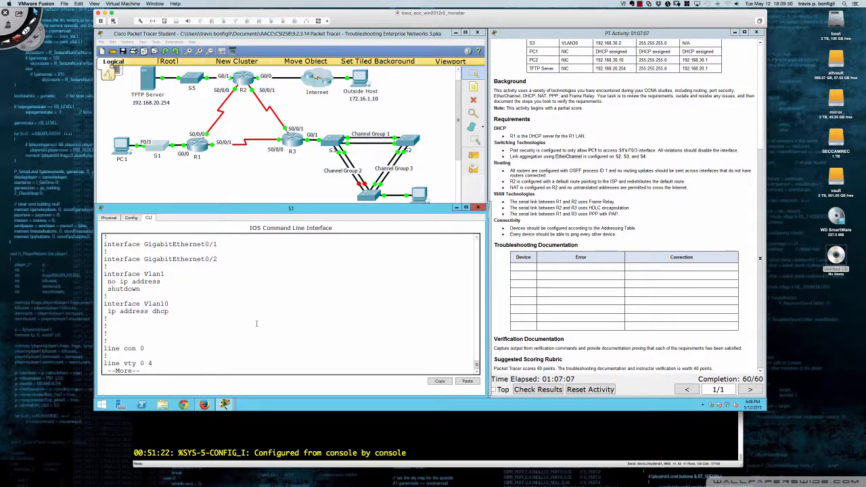
key(q)
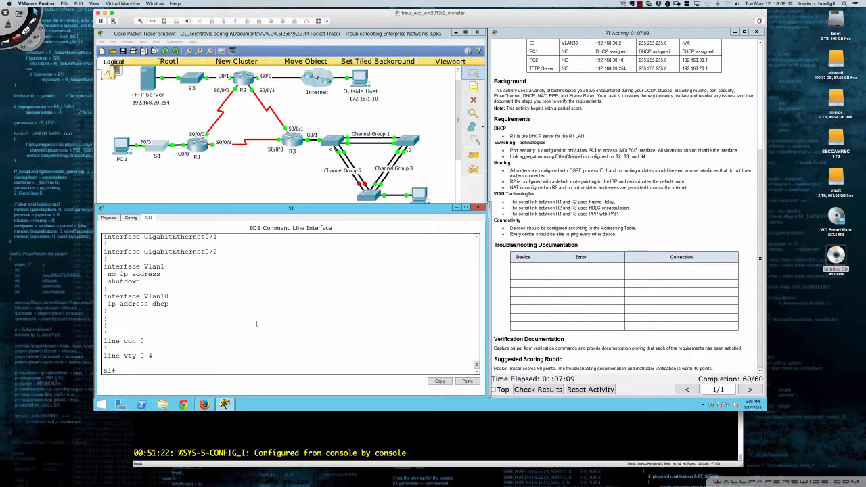
Return to R1's command line and save its running configuration with write memory
click(199, 146)
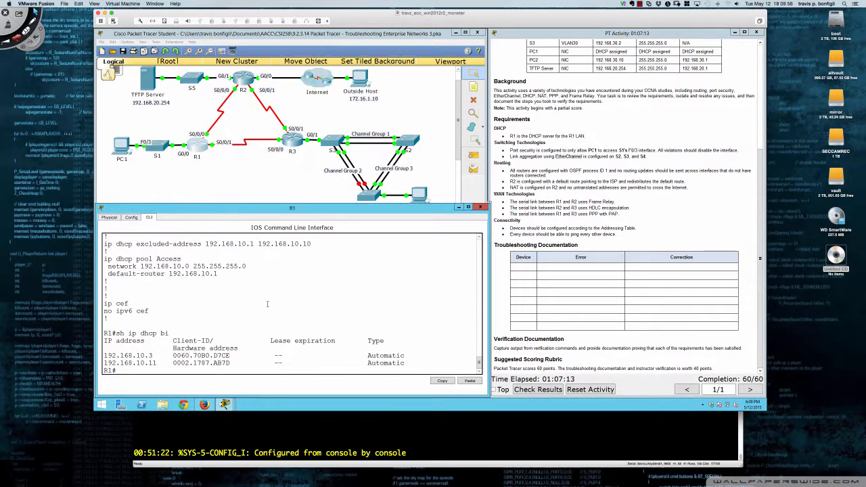
text(wri me)
key(Return)
text(wri mem)
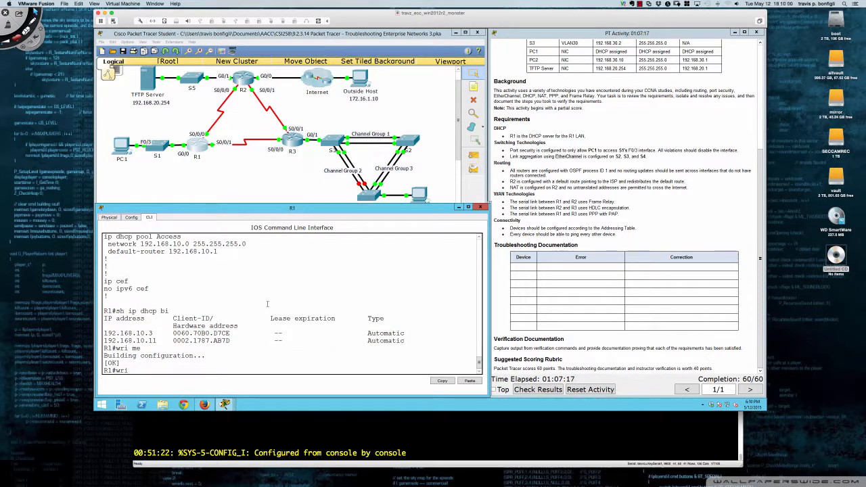
key(Return)
key(Return)
key(Return)
key(Return)
key(Return)
key(Return)
key(Return)
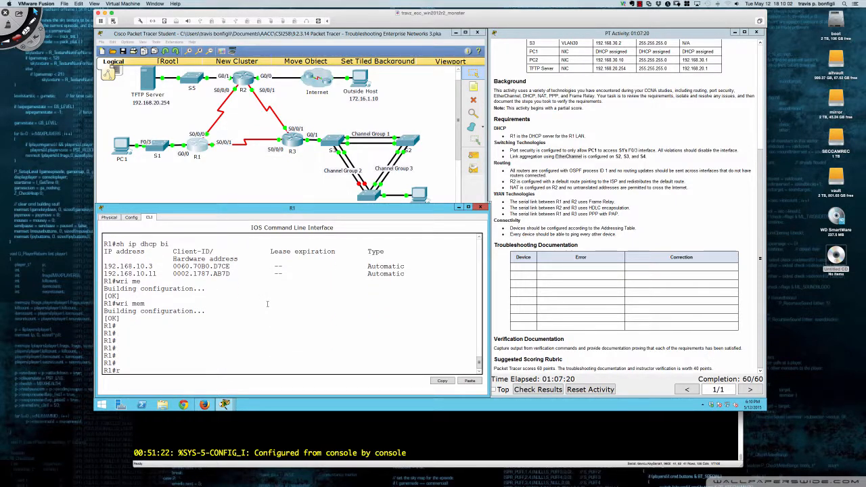
Reload router R1 and confirm the restart
text(reload)
key(Return)
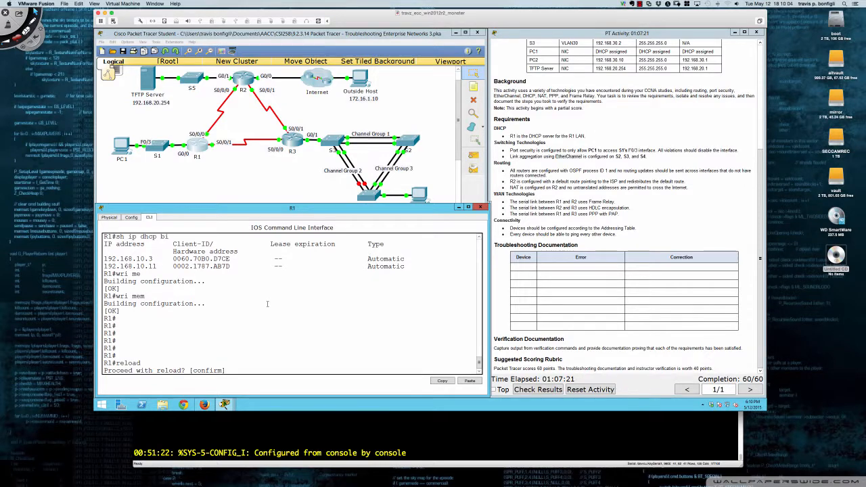
key(Return)
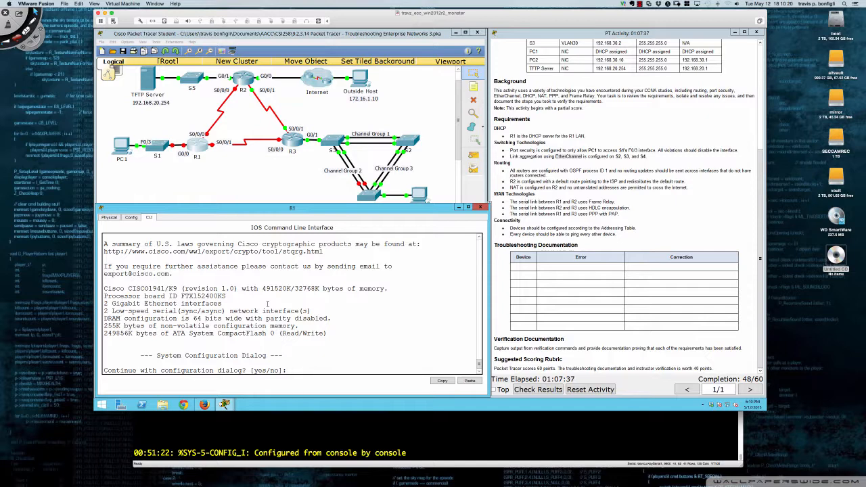
Answer no to R1's initial configuration dialog and try to enter privileged mode
text(no)
key(Return)
key(Return)
key(Return)
key(Return)
key(Return)
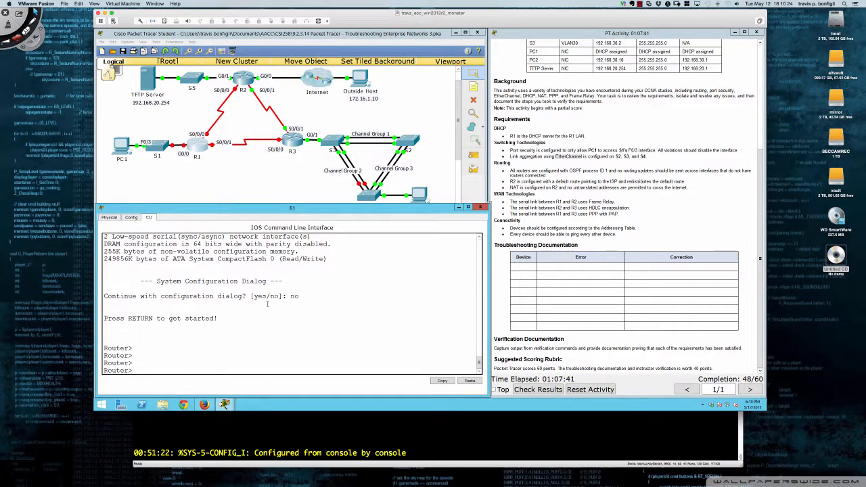
text(ne)
key(Return)
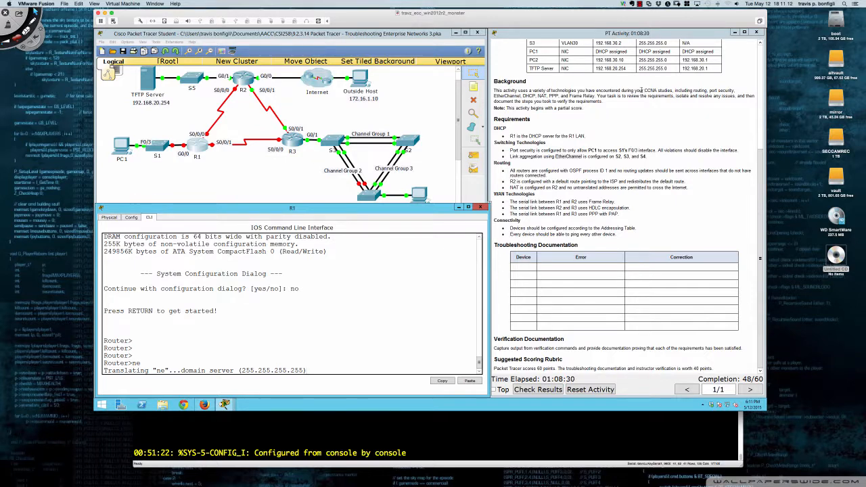
scroll(640, 90, up, 1)
scroll(640, 90, up, 5)
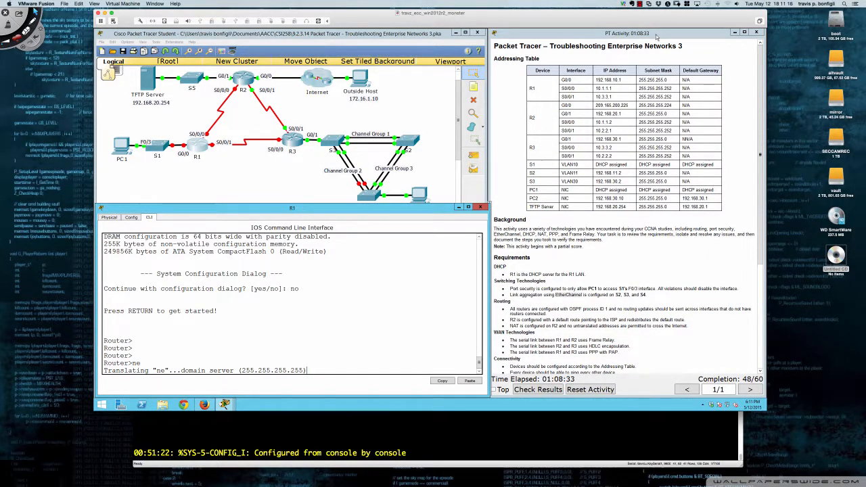
click(640, 4)
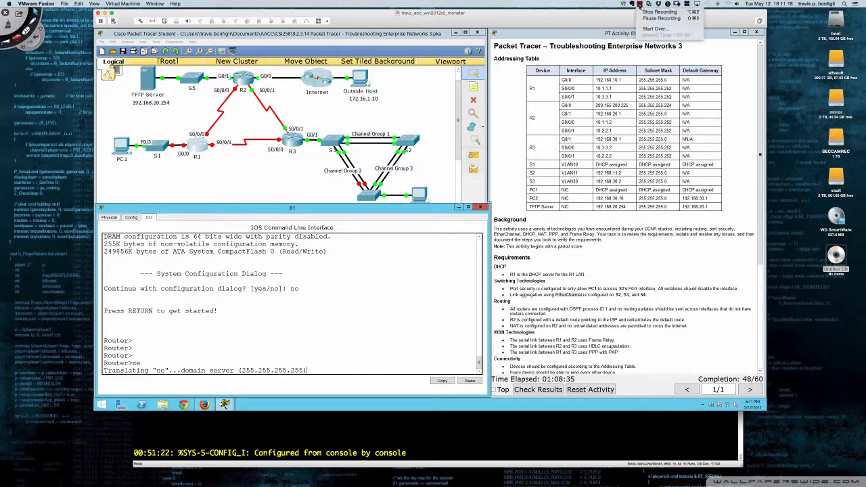